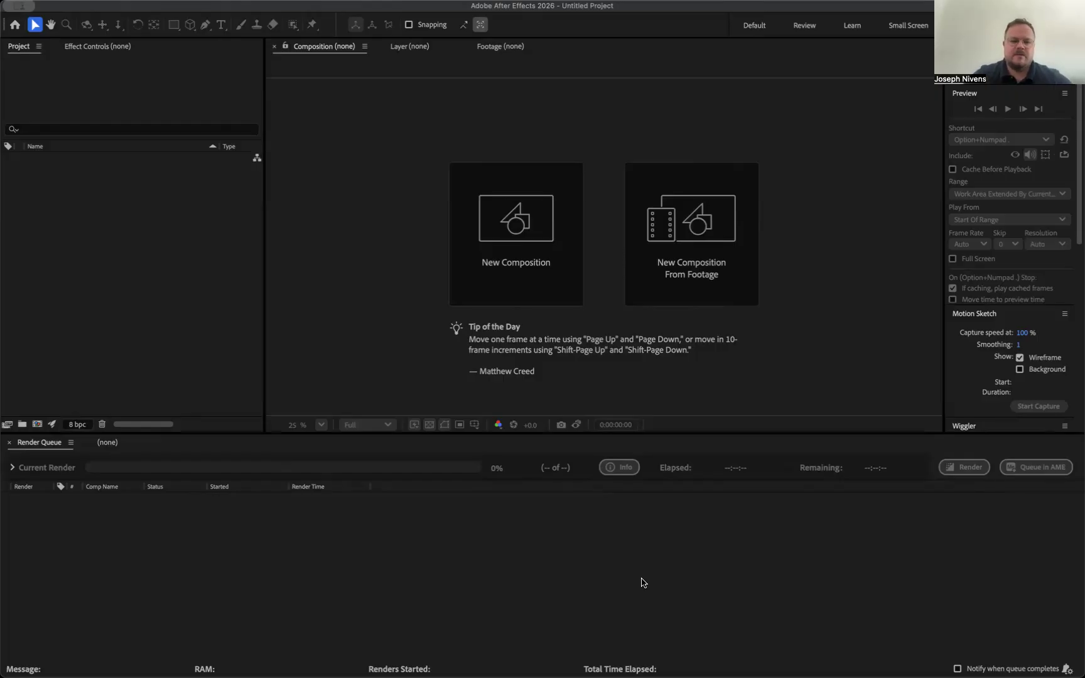
- Create a new composition using the HD 1920x1080 24 fps preset
click(514, 257)
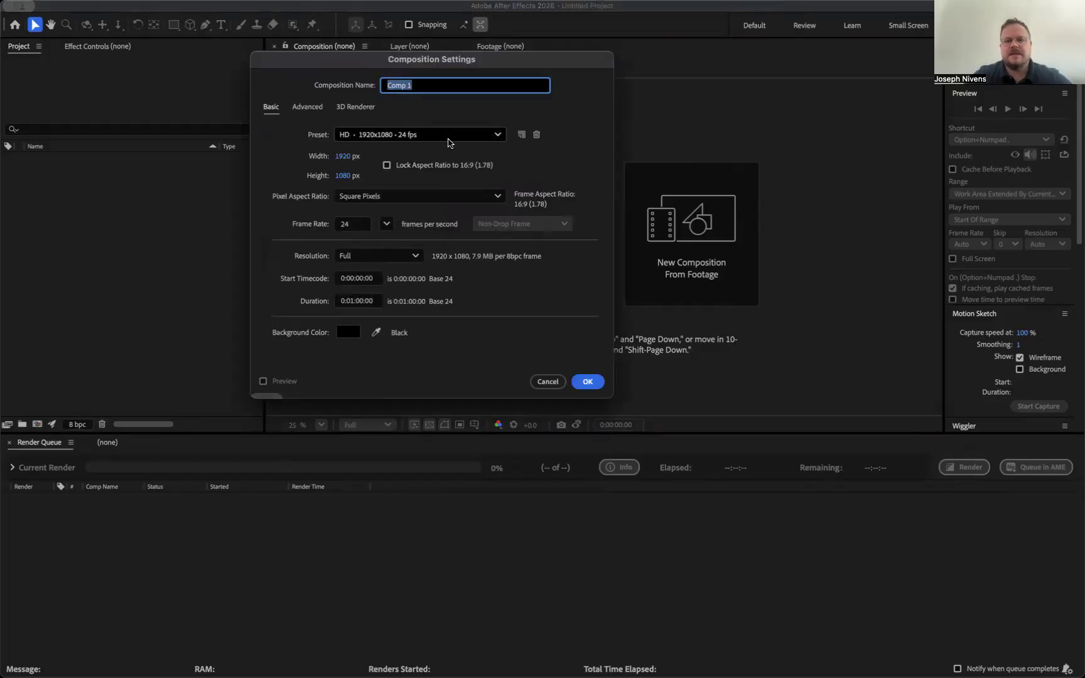
click(494, 135)
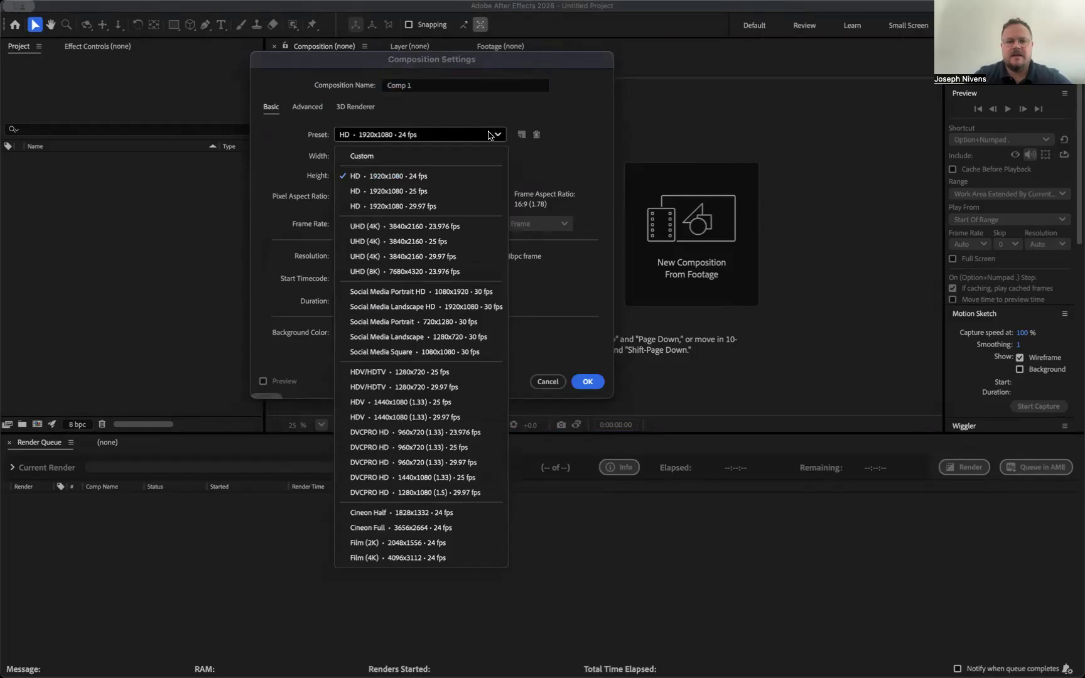
click(442, 181)
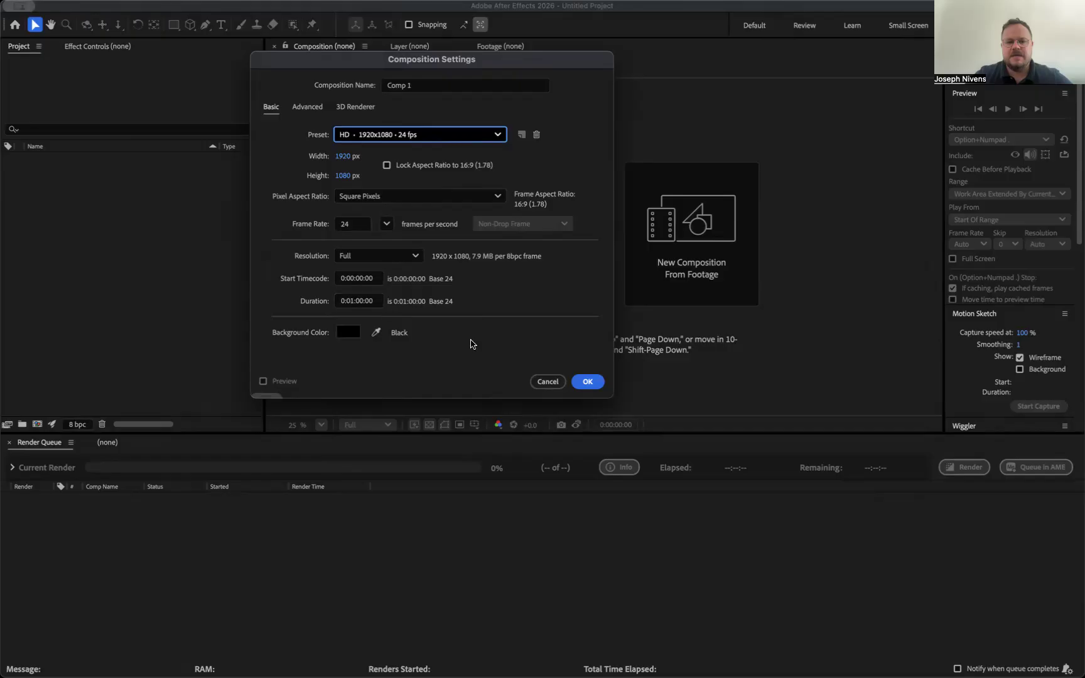
click(587, 381)
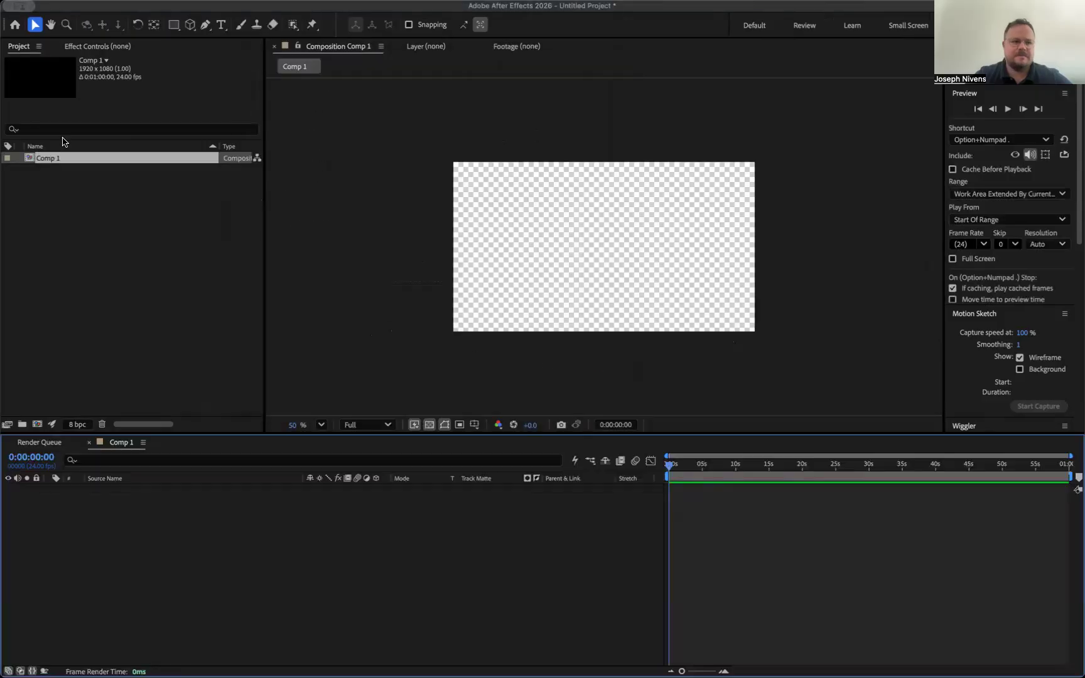
- Import ParentingFigure.psd from the 3.DogTV folder on the Desktop as Composition - Retain Layer Sizes with editable layer styles
click(106, 1)
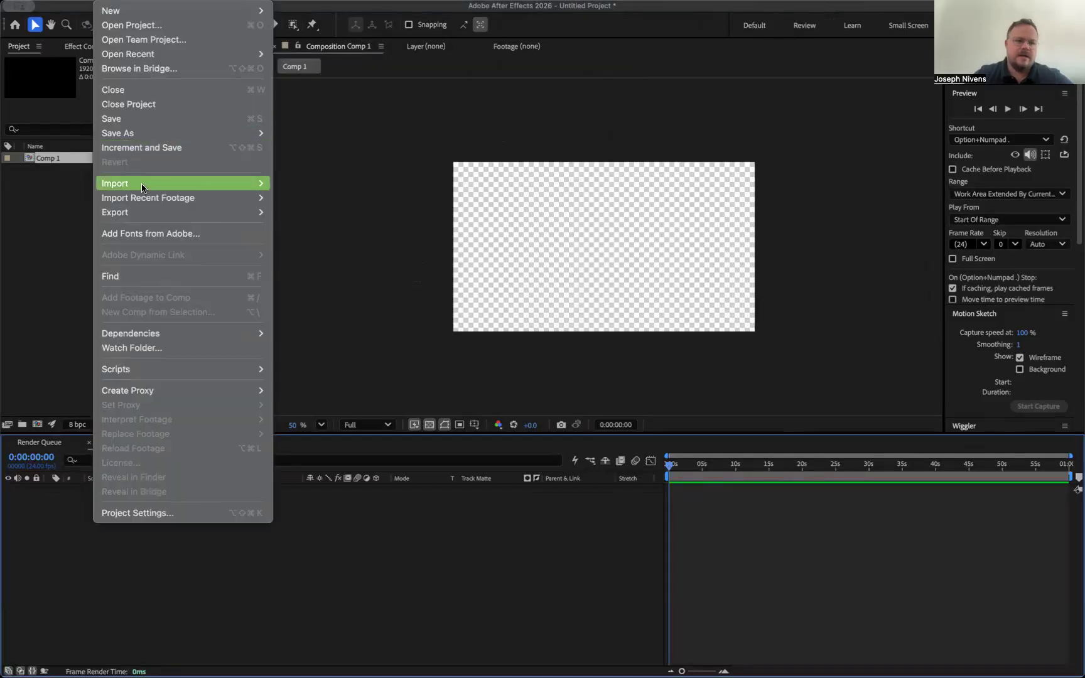
mouse_move(143, 187)
click(308, 188)
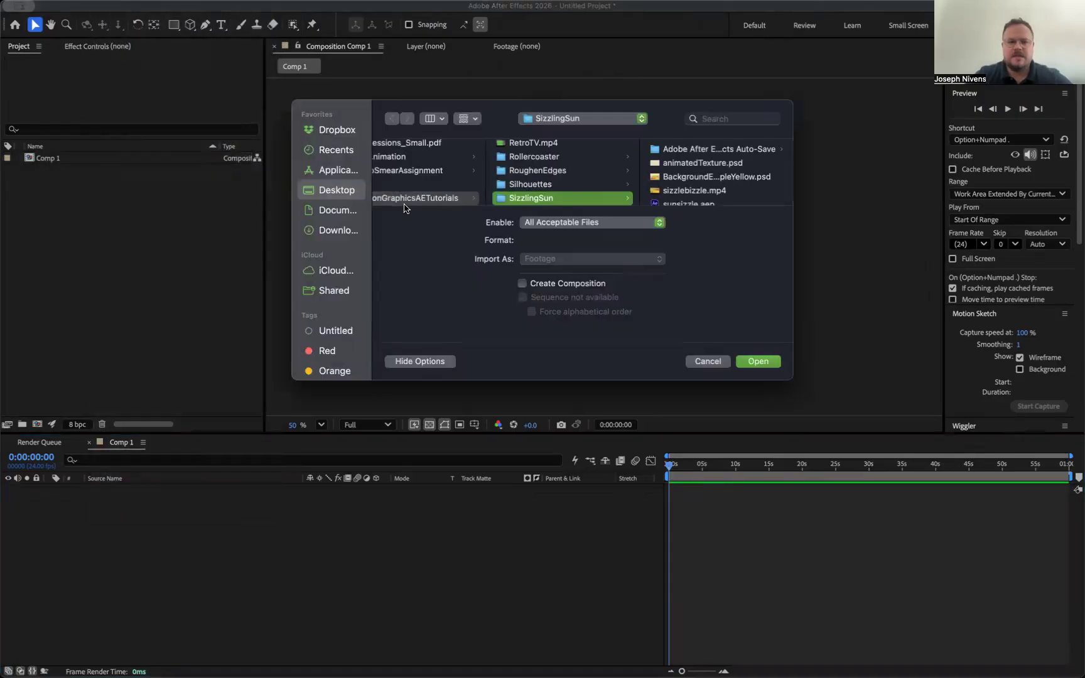
click(333, 191)
click(434, 149)
scroll(578, 161, down, 1)
click(587, 178)
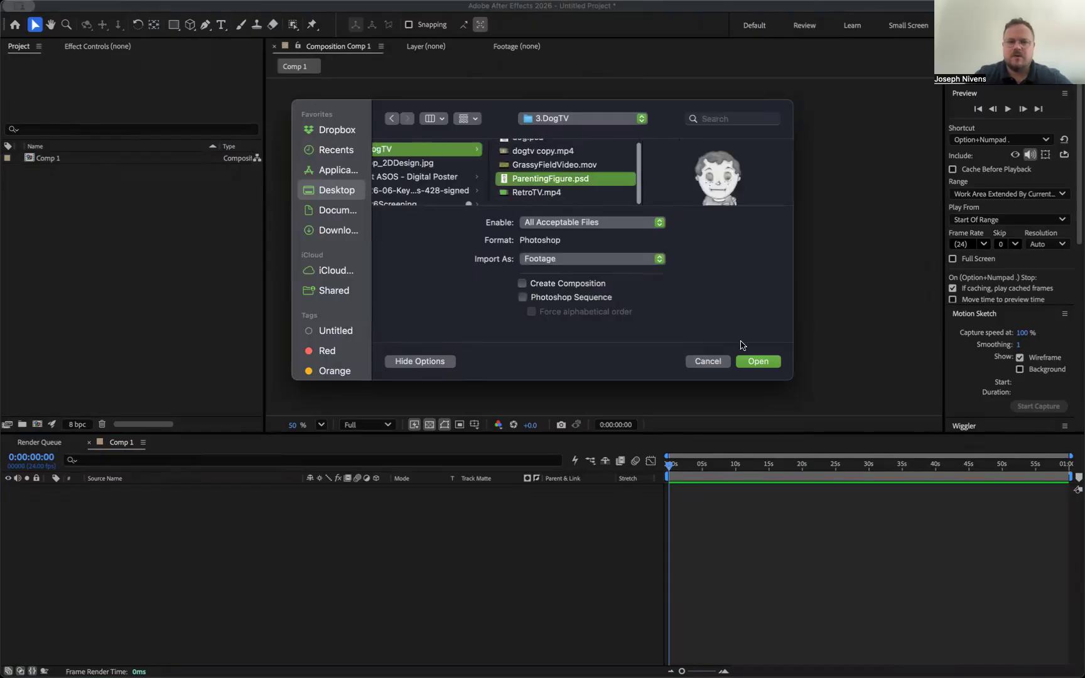
click(647, 260)
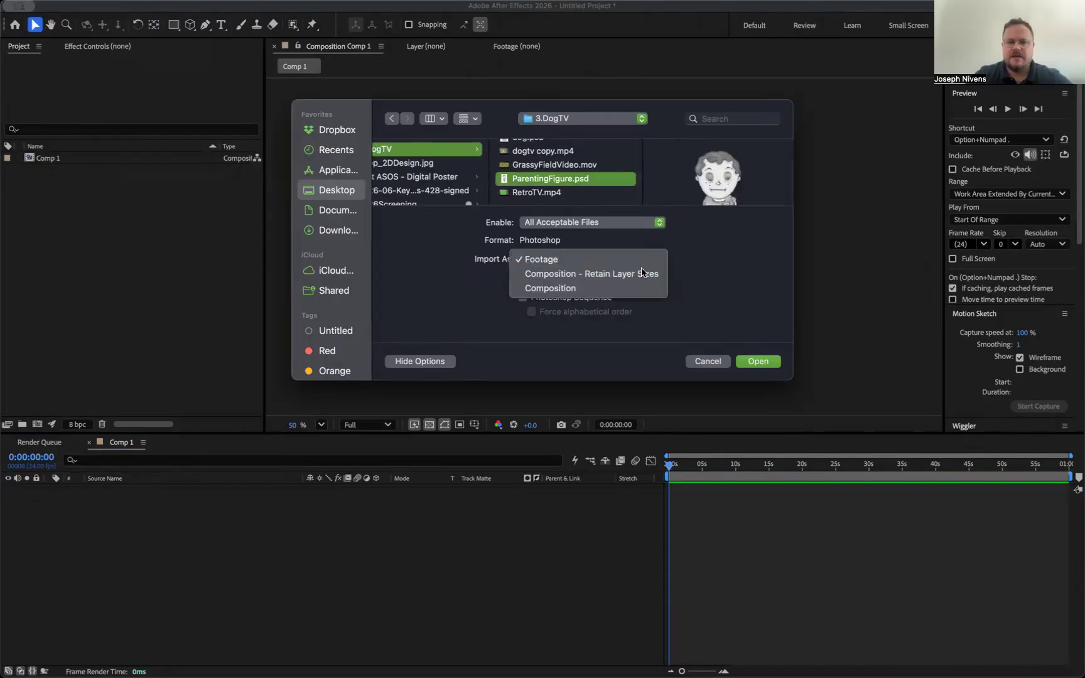
click(641, 273)
click(759, 362)
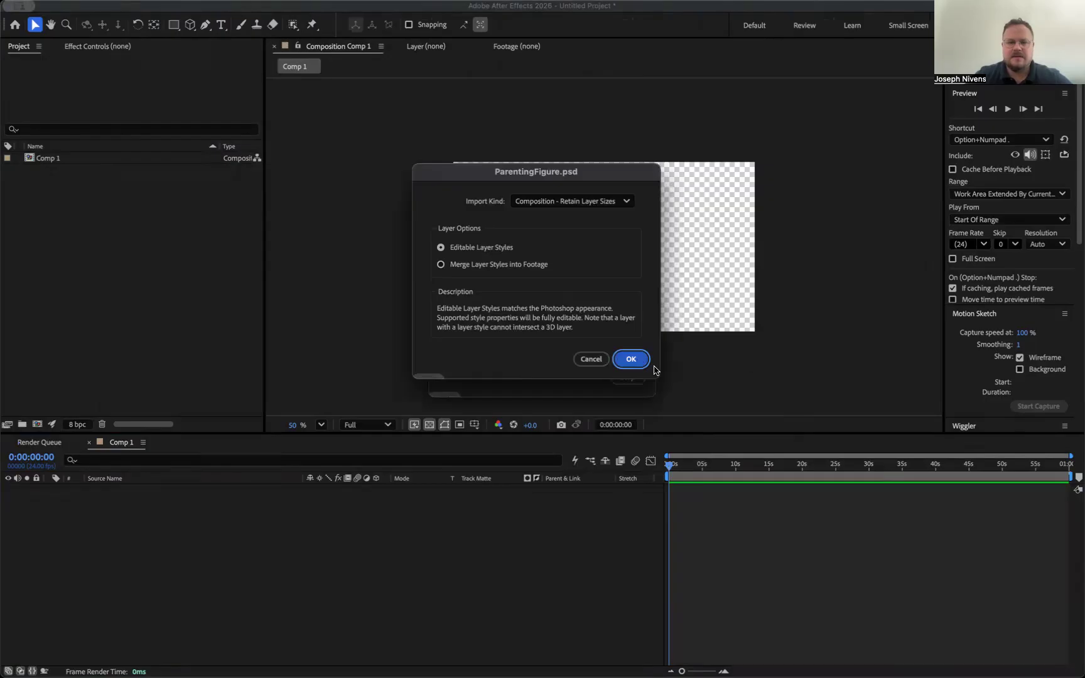
click(631, 360)
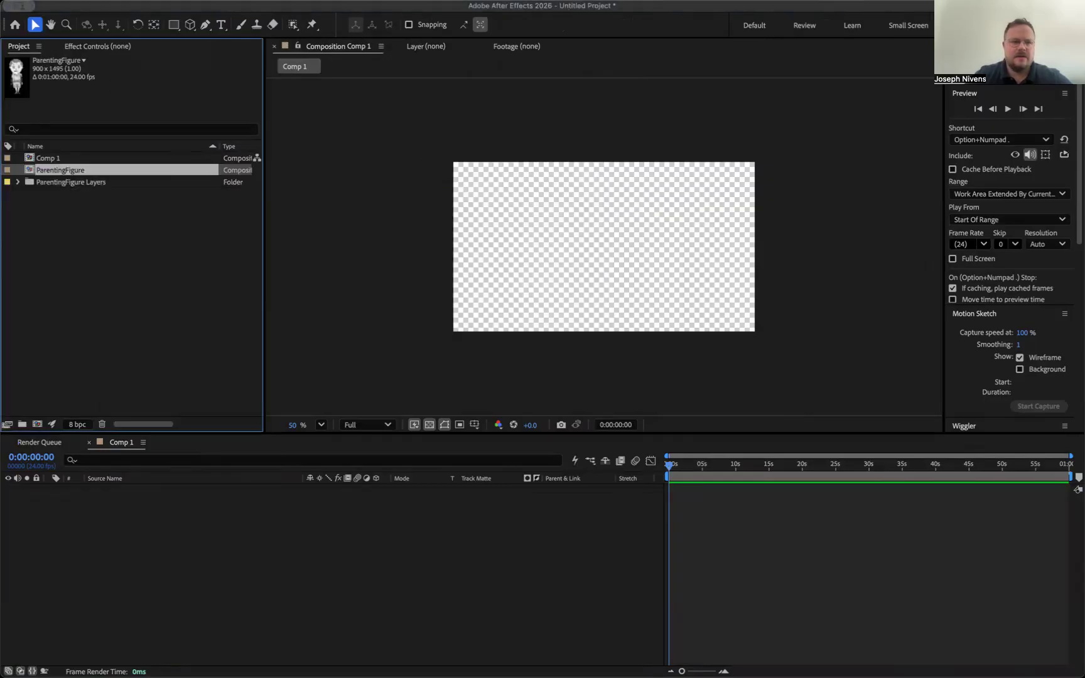
- Import GrassyFieldVideo.mov from the 3.DogTV folder as footage
click(110, 2)
mouse_move(175, 184)
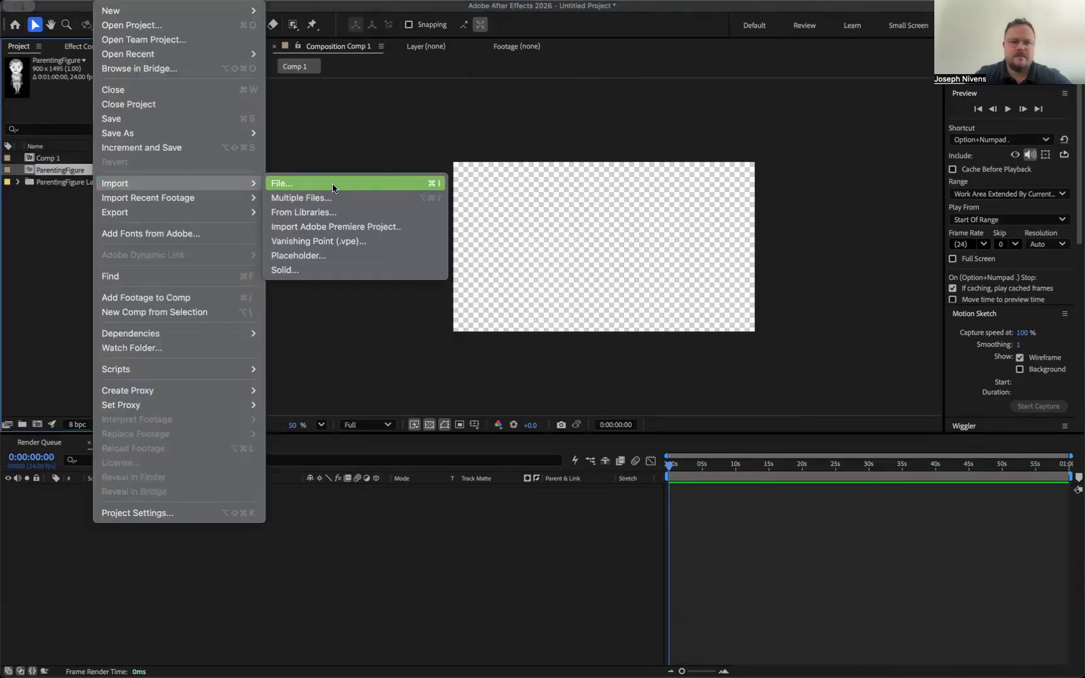
click(334, 184)
click(602, 181)
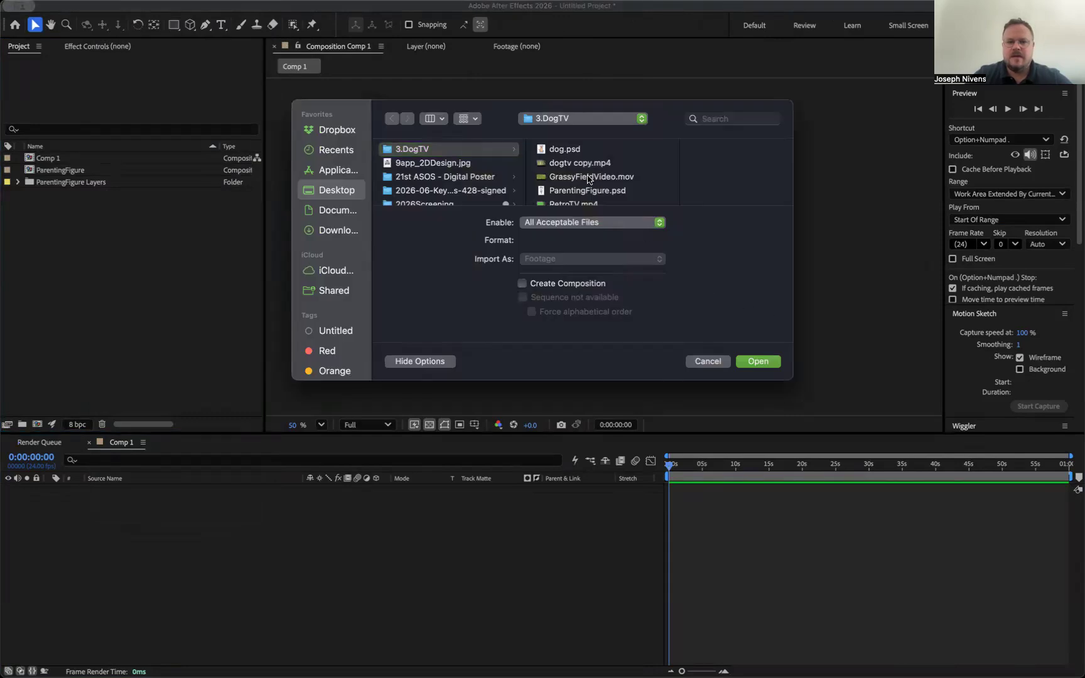
click(758, 362)
- Import RetroTV.mp4 from the 3.DogTV folder as footage
click(104, 2)
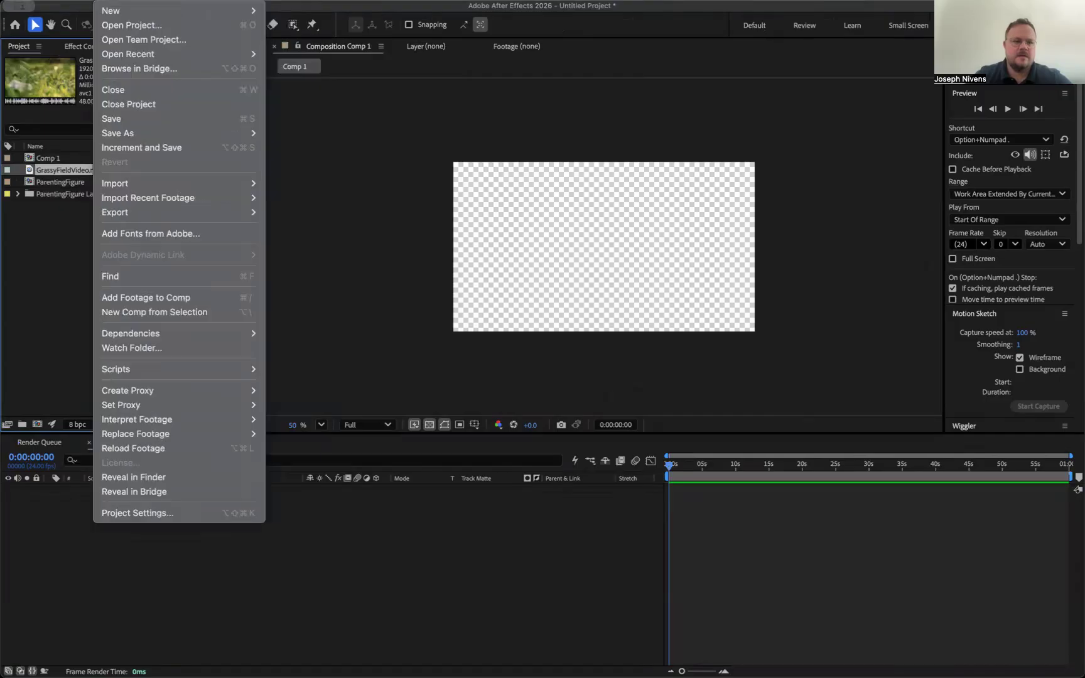
mouse_move(140, 180)
click(309, 184)
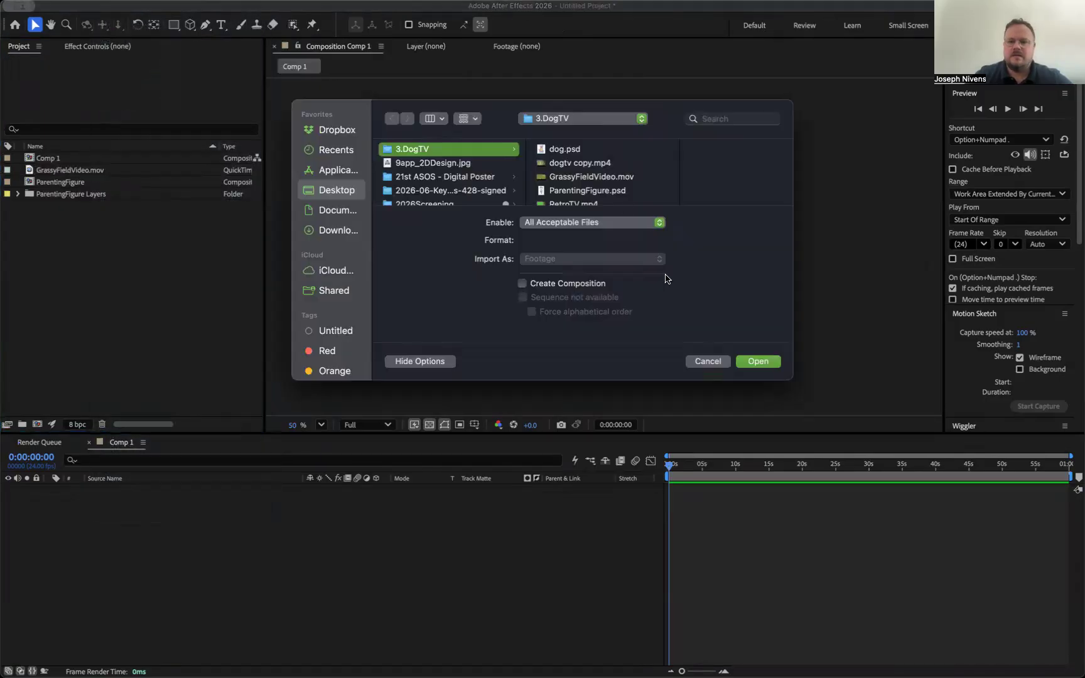
scroll(609, 195, down, 2)
click(582, 195)
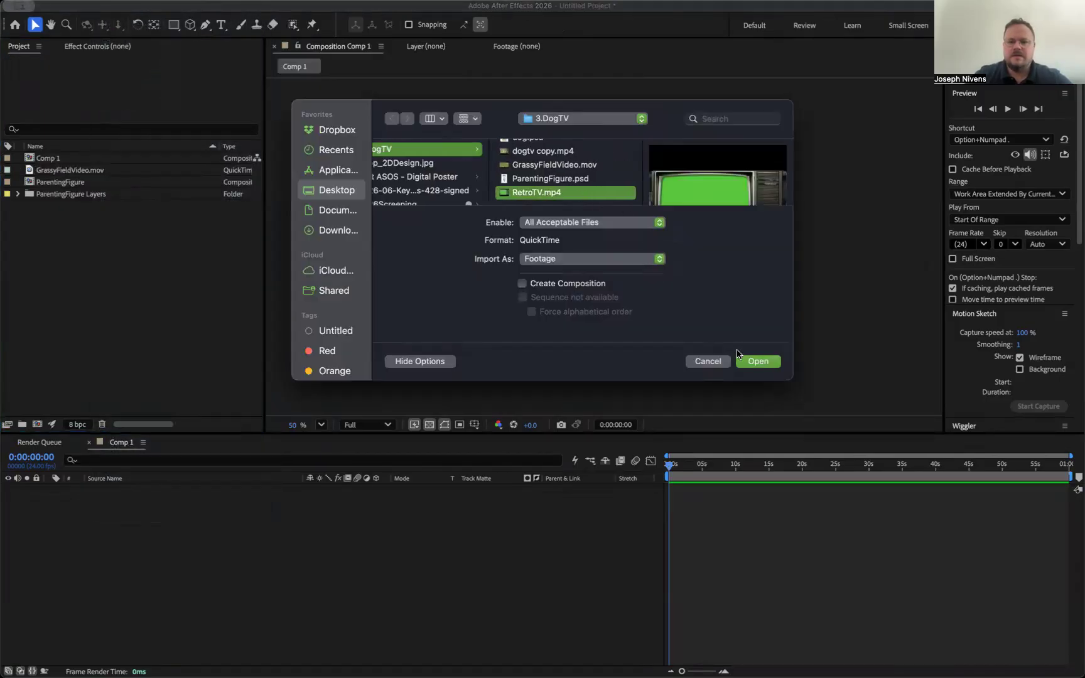
click(762, 361)
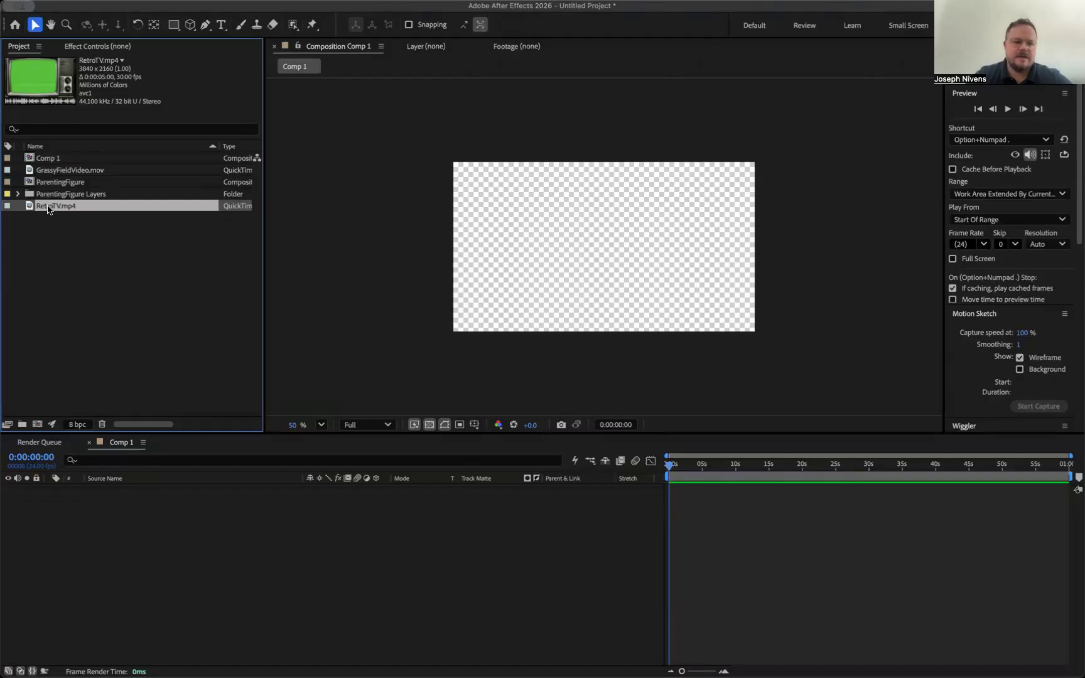
- Add RetroTV.mp4 to the Comp 1 timeline as a layer and fit it to the composition's width
drag(47, 208, 89, 577)
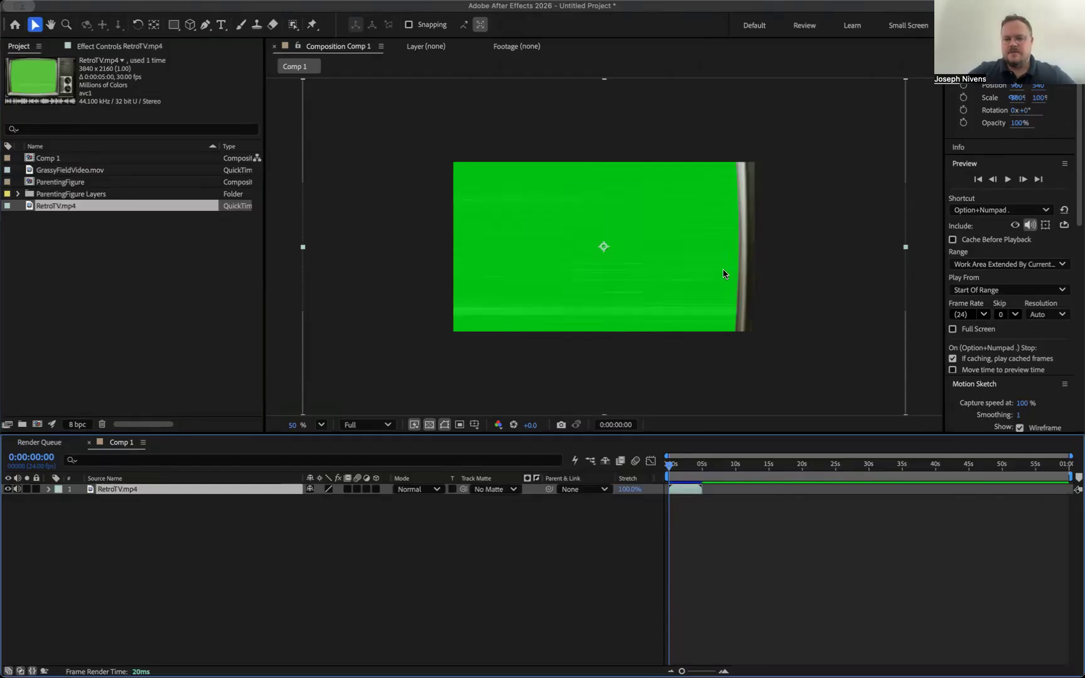
key(comma)
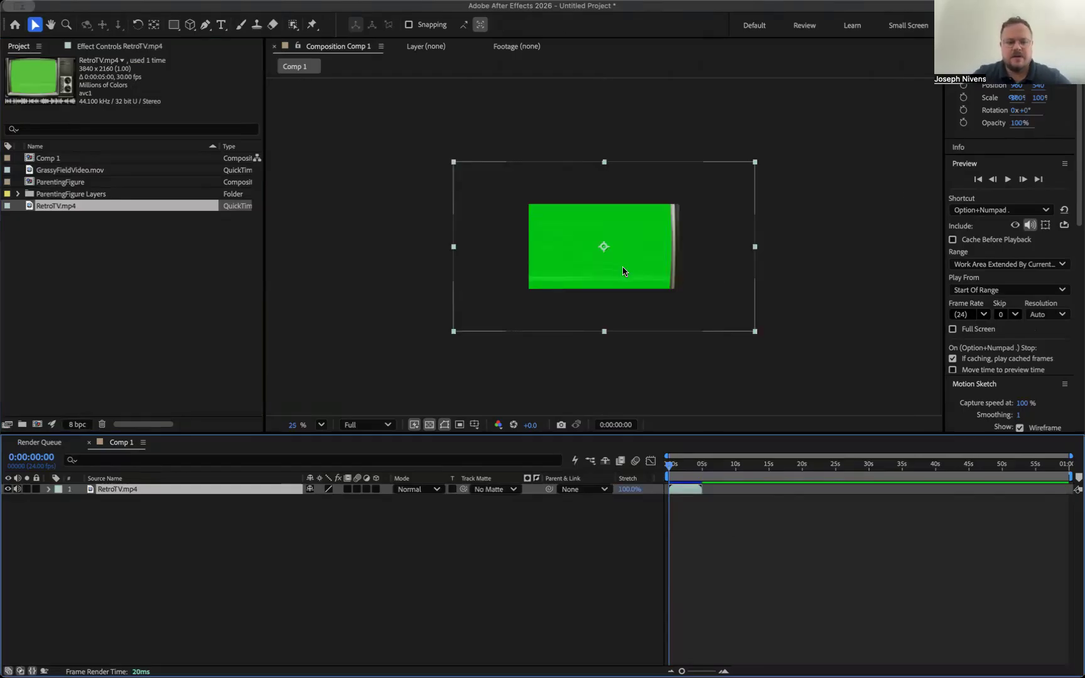
right_click(642, 250)
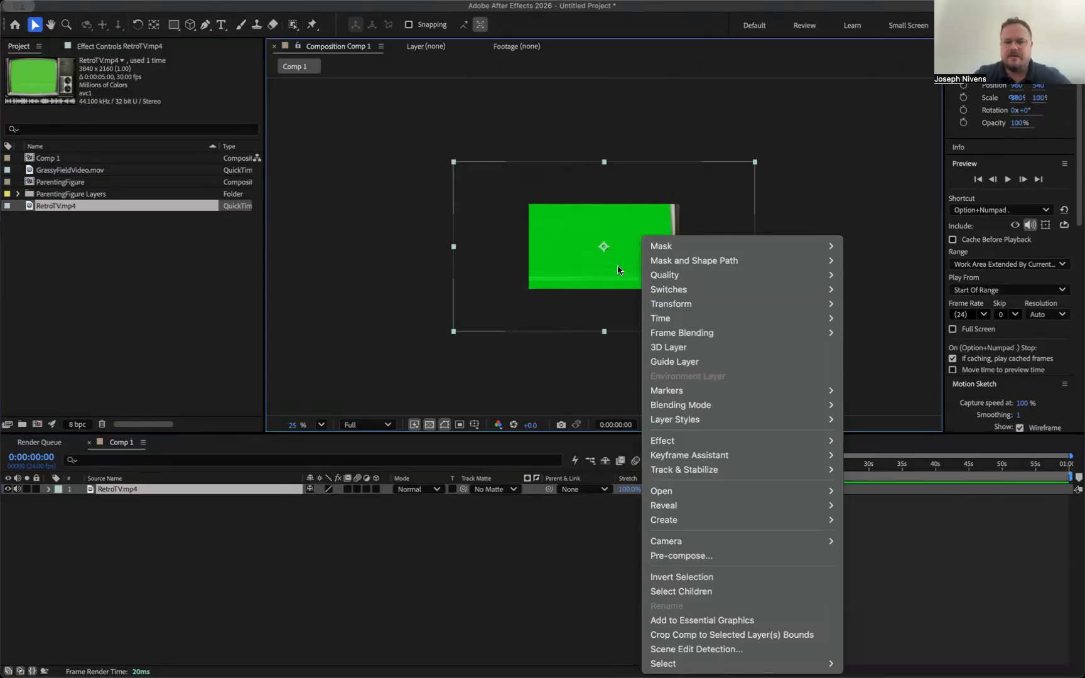
mouse_move(684, 303)
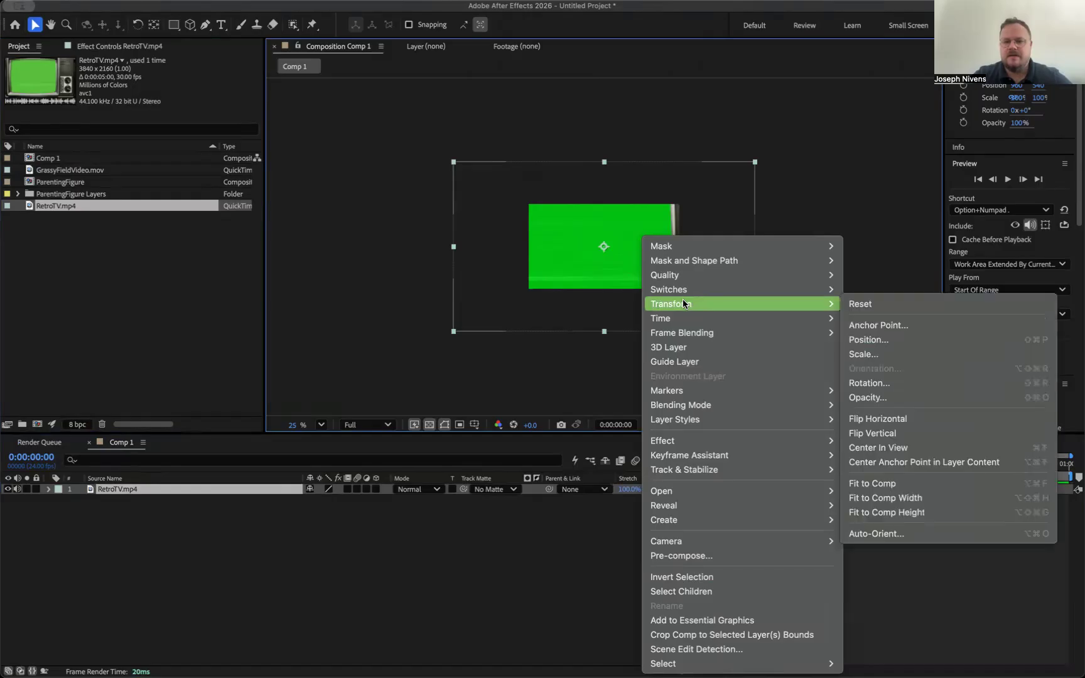
click(921, 500)
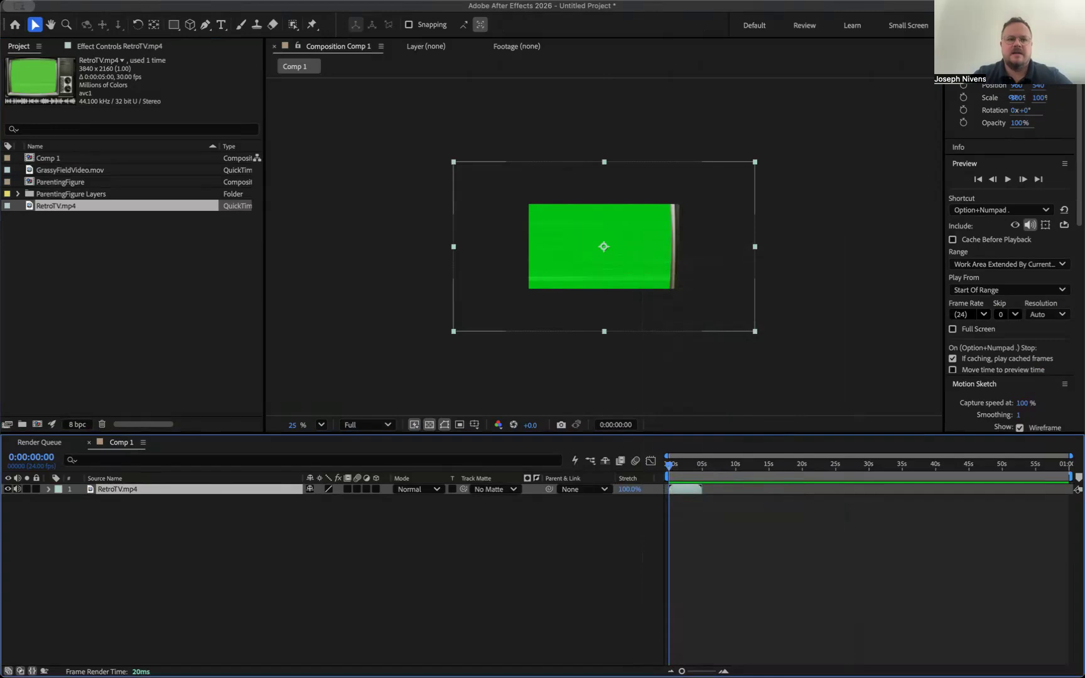
mouse_move(258, 159)
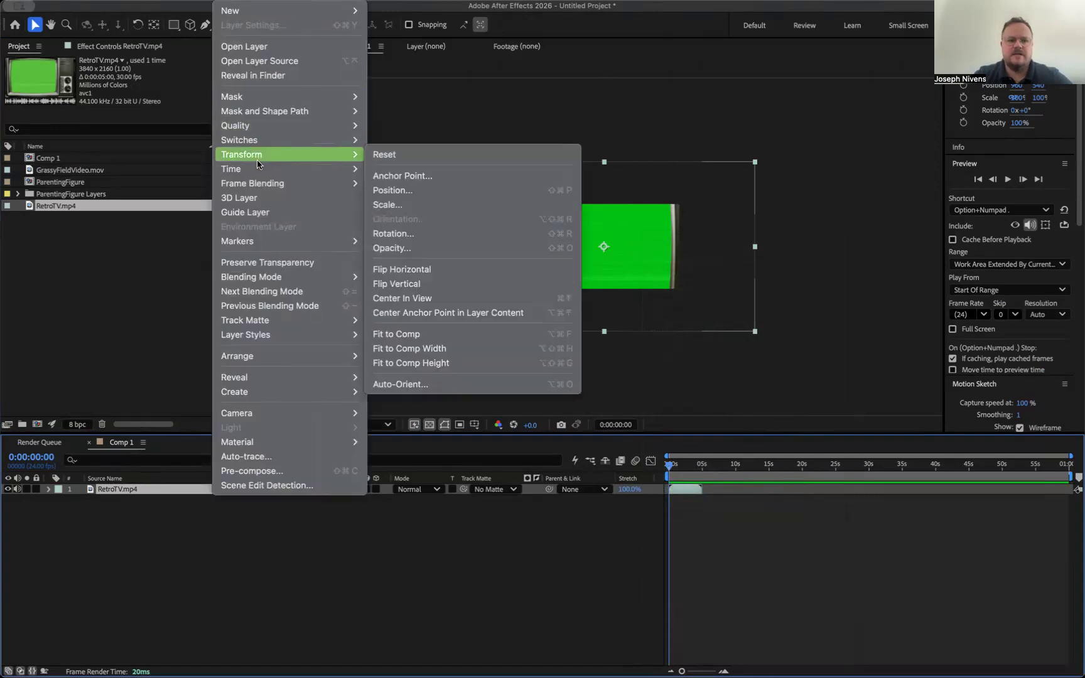
click(466, 349)
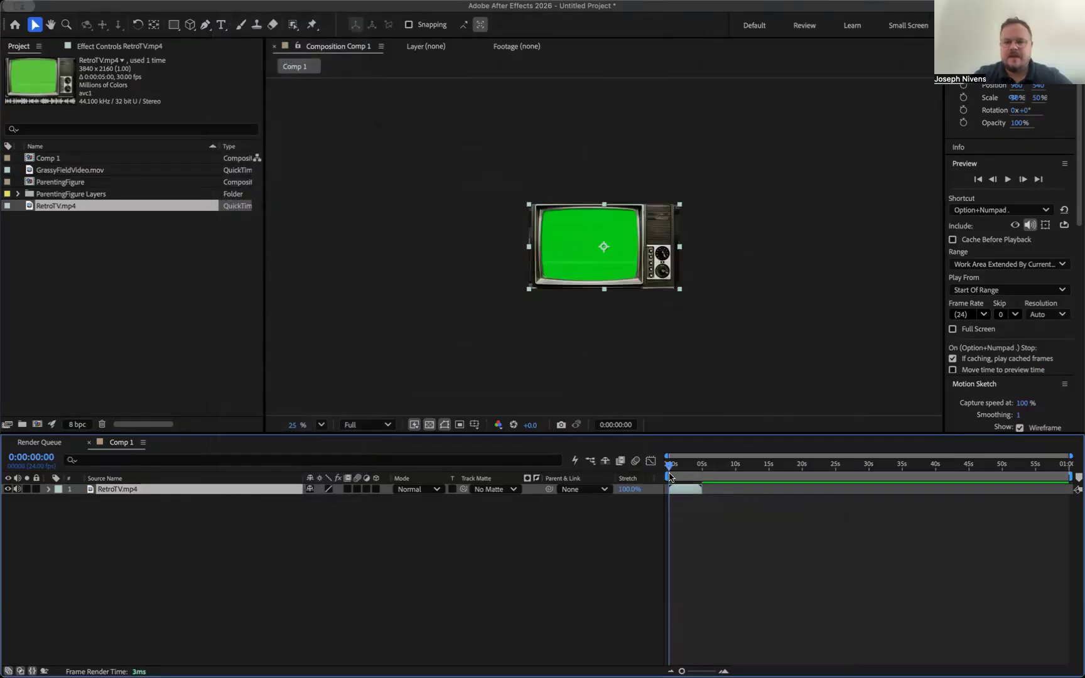
- Preview the RetroTV.mp4 clip in Comp 1 and scrub the current time to 0:00:01:21
key(period)
key(period)
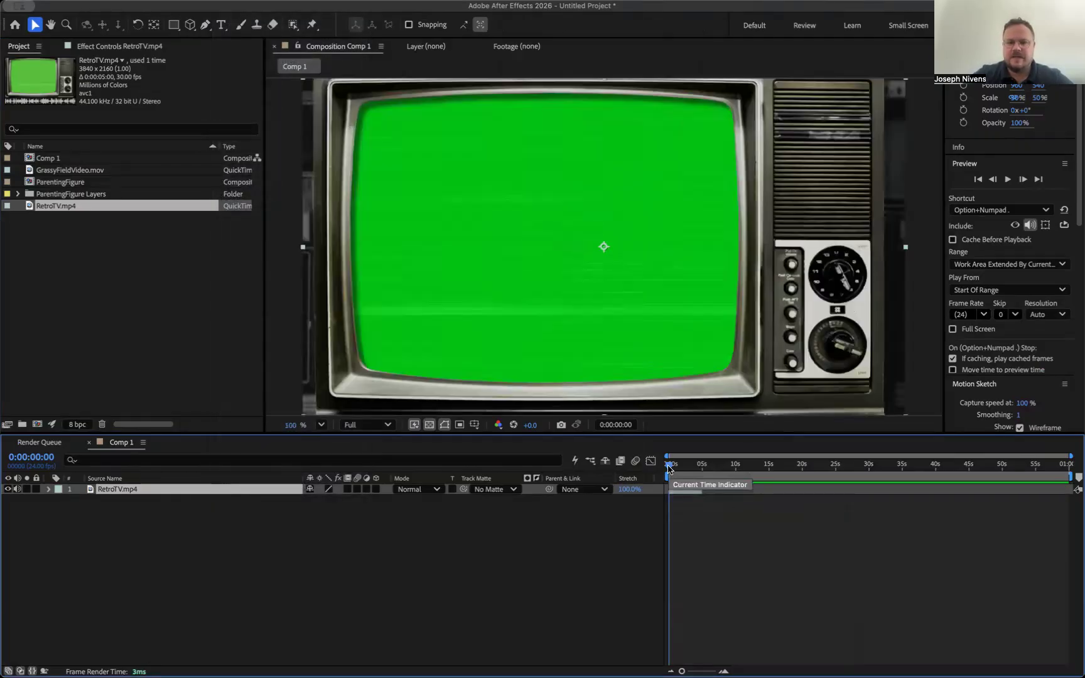
key(space)
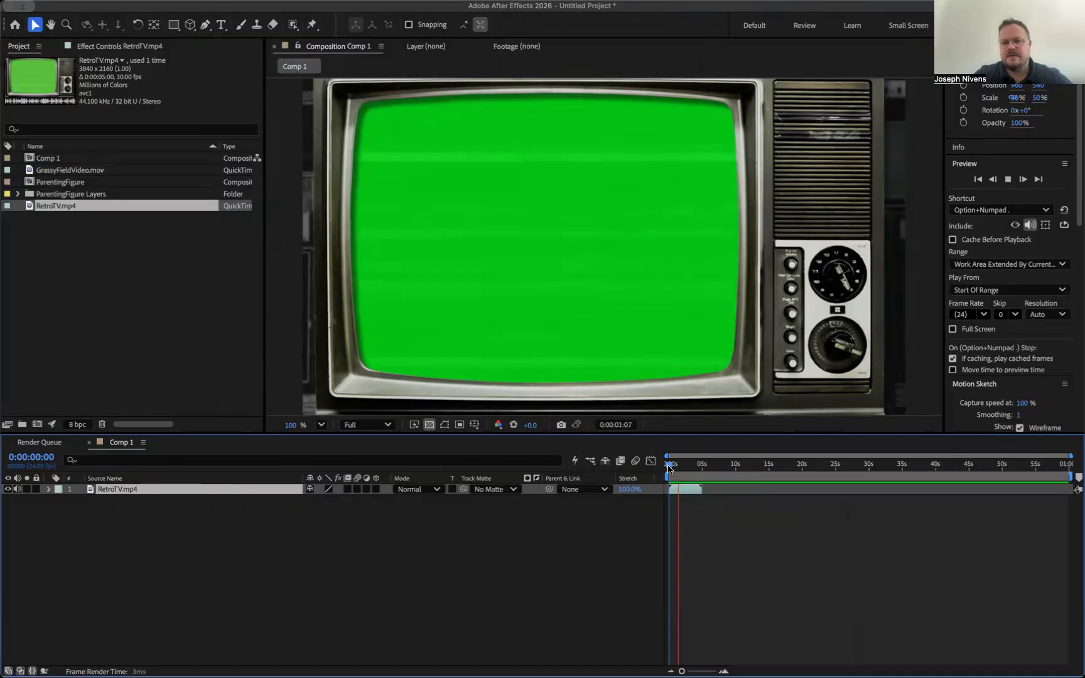
mouse_move(670, 468)
mouse_down()
mouse_move(712, 468)
mouse_move(680, 482)
mouse_up()
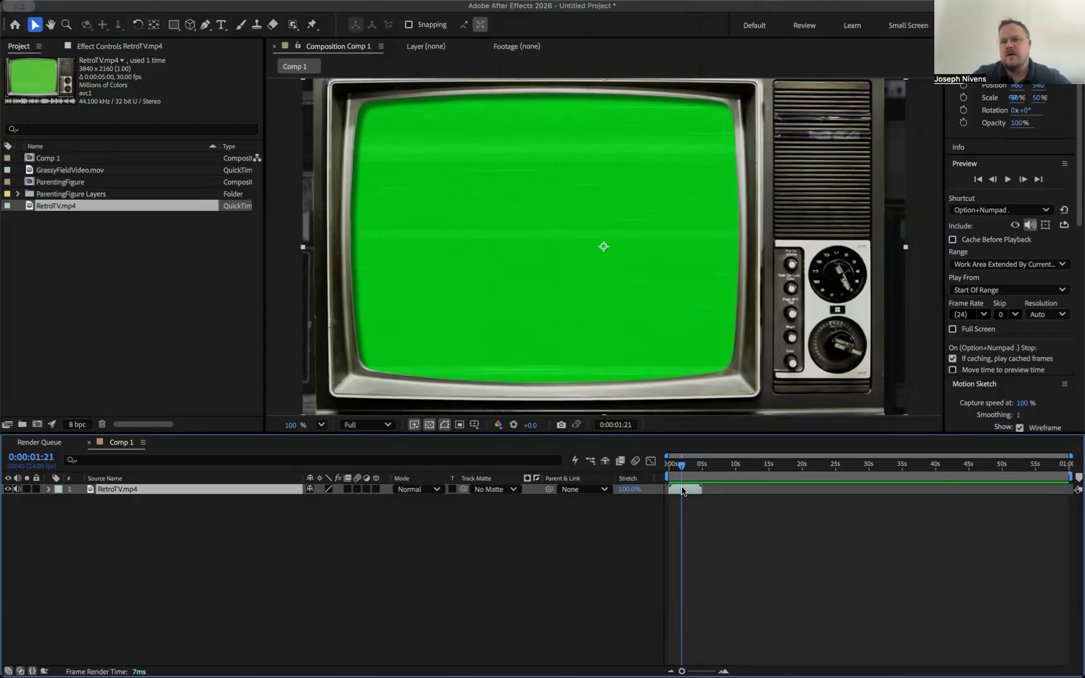
- Enable time remapping on the RetroTV.mp4 layer
right_click(683, 491)
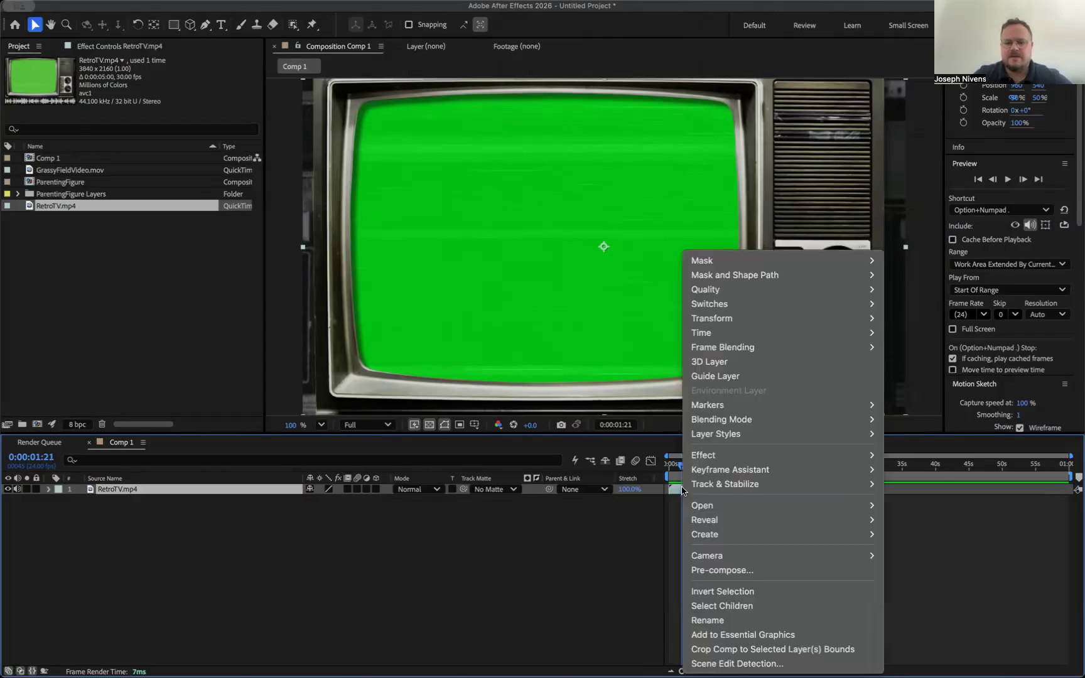
mouse_move(709, 335)
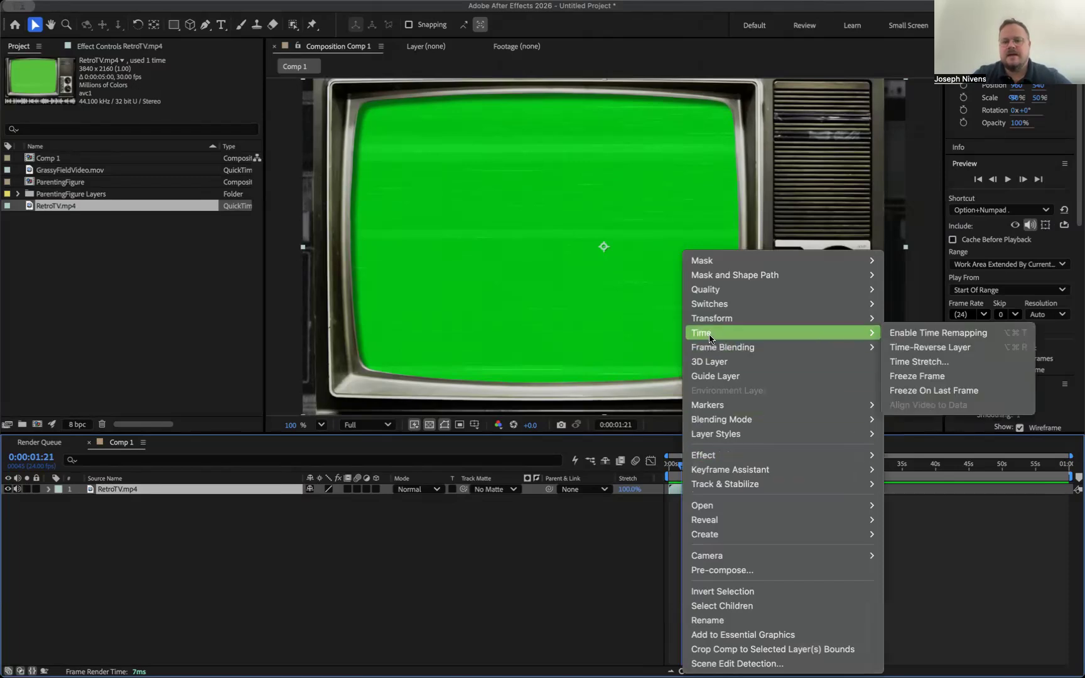
click(907, 326)
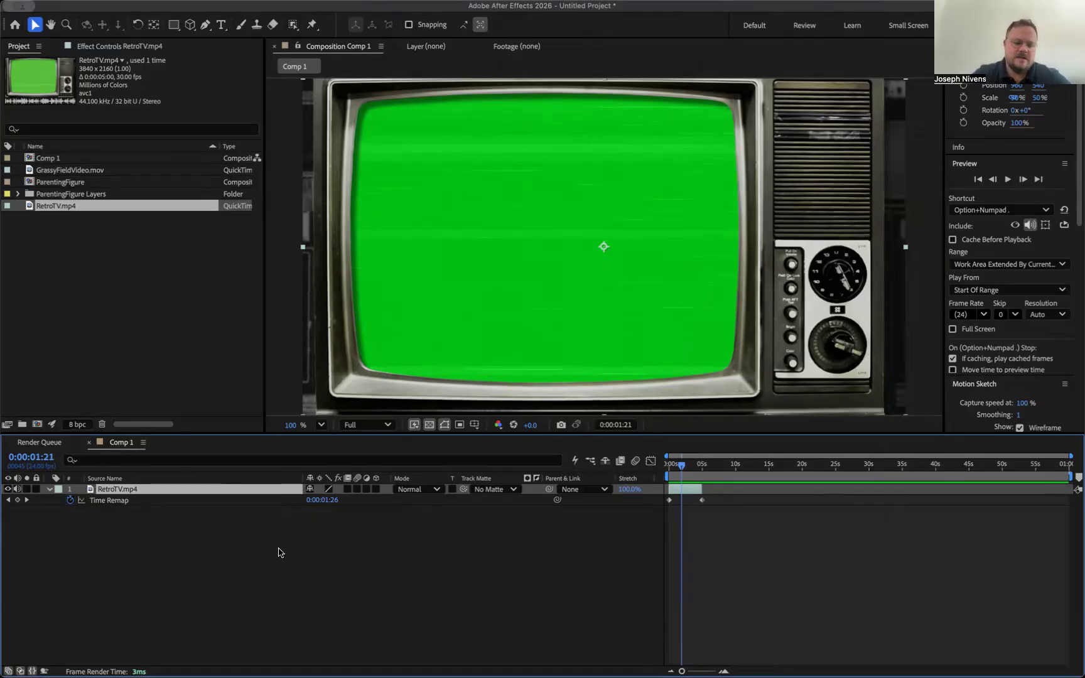
- Add a loopOut() expression to the Time Remap property of the RetroTV.mp4 layer
alt+click(70, 500)
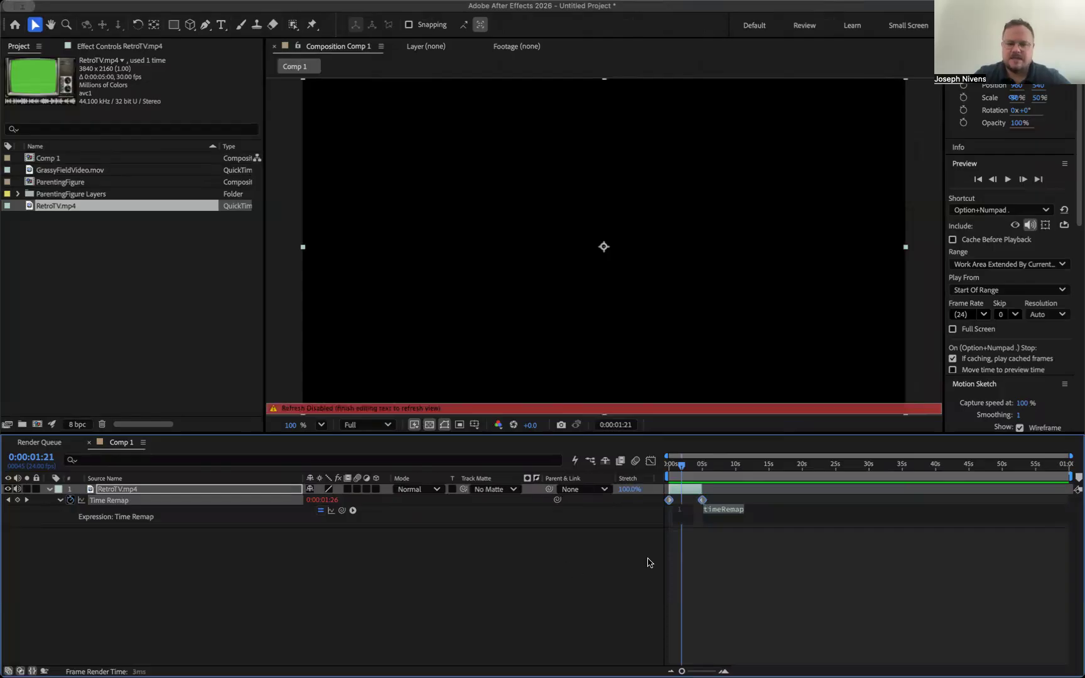
text(loop)
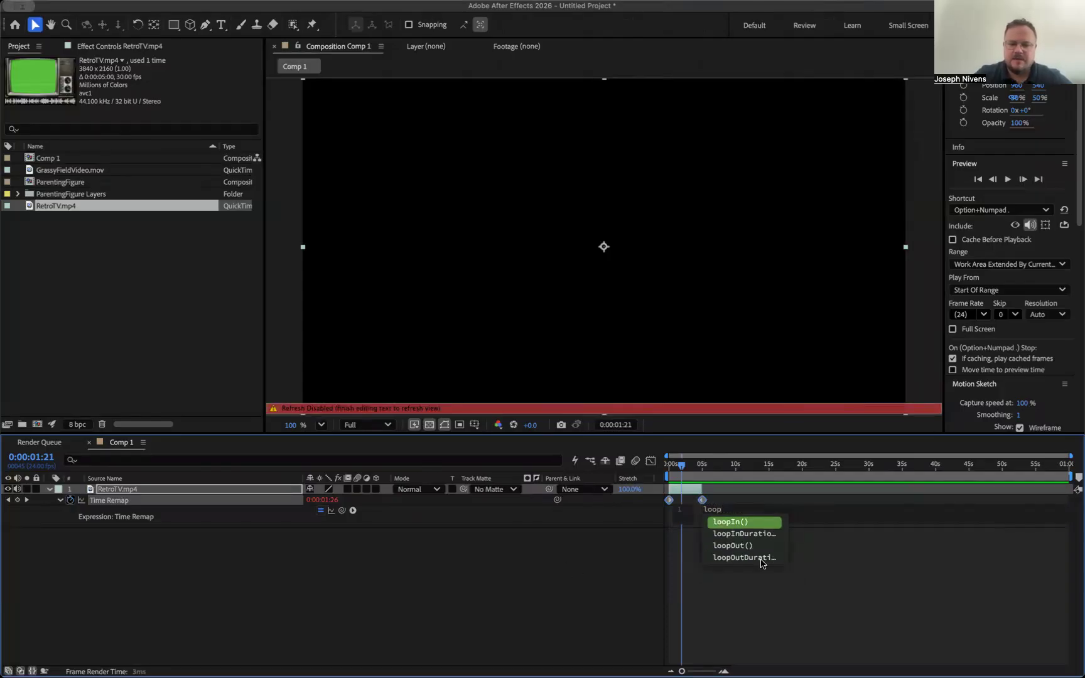
click(729, 552)
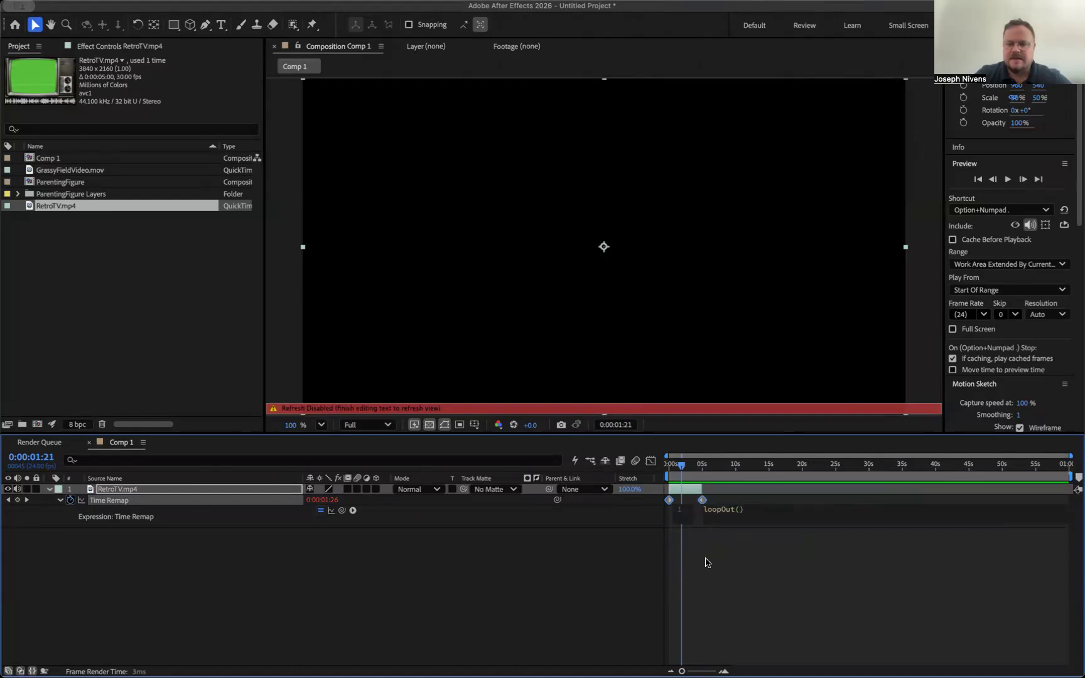
click(707, 562)
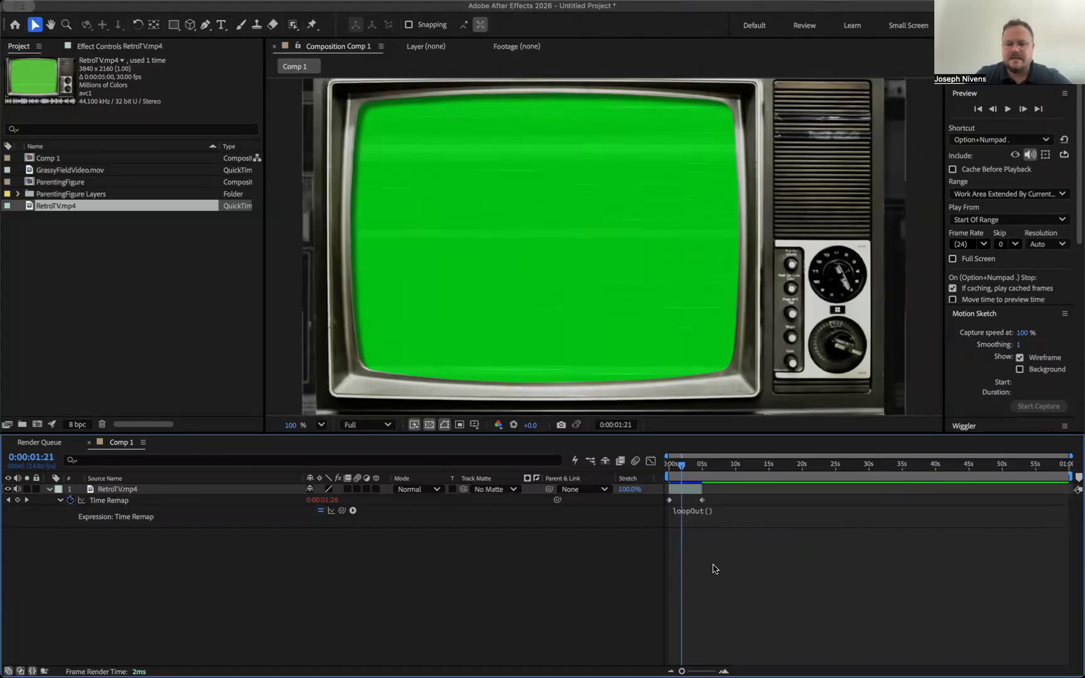
- Extend the end of the RetroTV.mp4 layer to about 35 seconds and return the current time to 0:00:00:00
click(702, 489)
drag(702, 489, 901, 485)
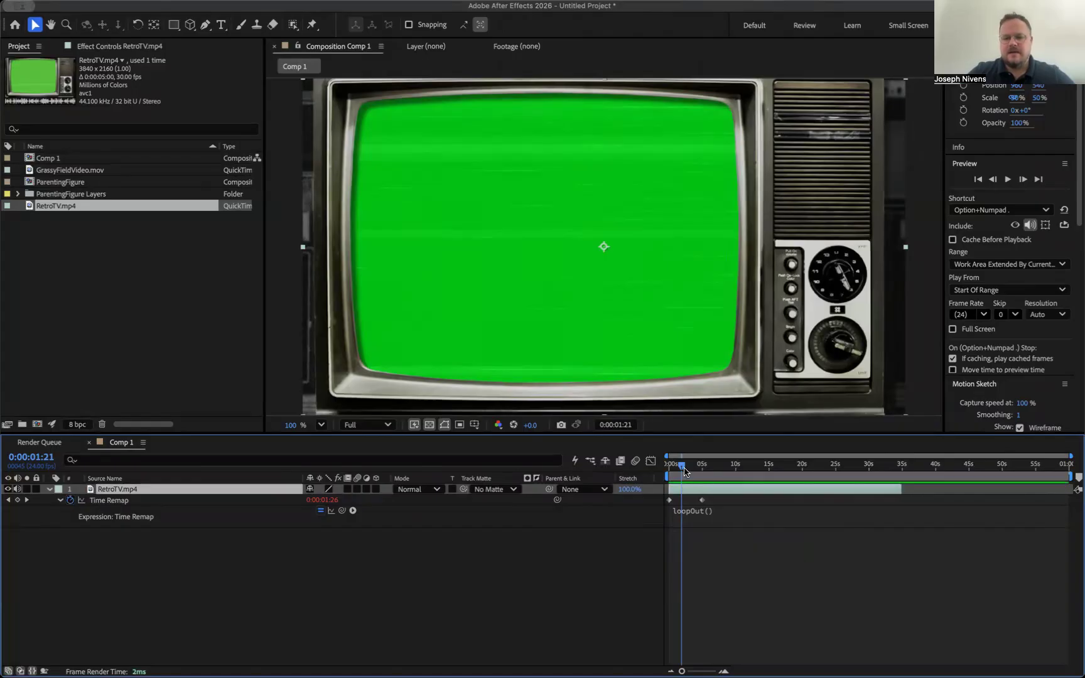
drag(683, 465, 641, 506)
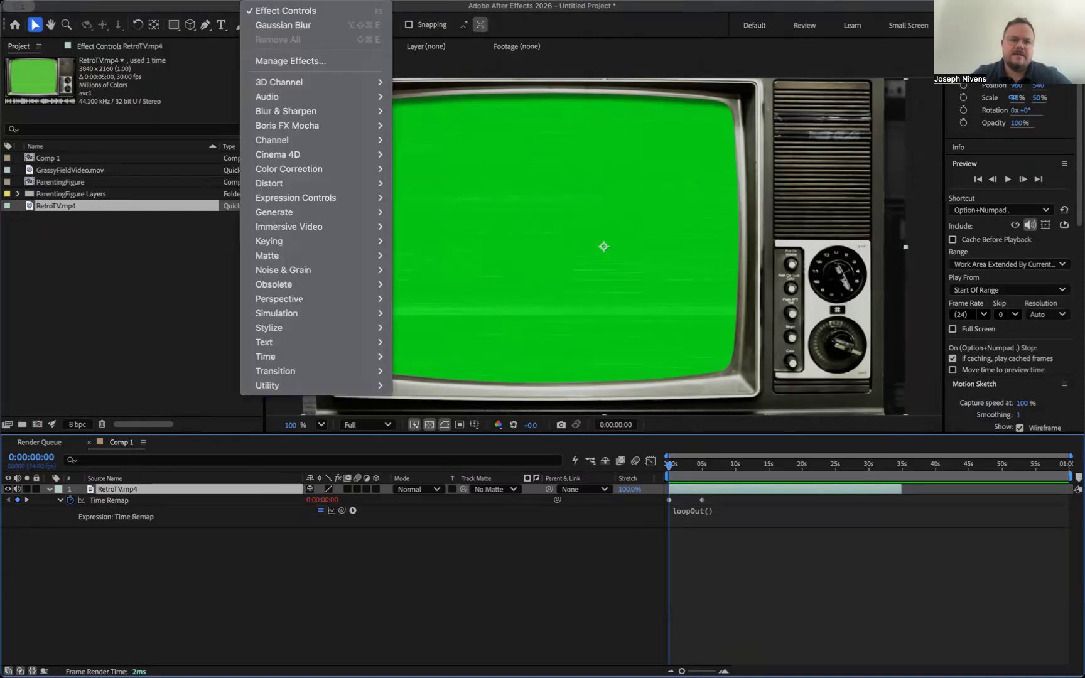
- Key out the green screen on the RetroTV.mp4 layer with Keylight (1.2), sampling the TV's green as Screen Colour, and preview the result
mouse_move(289, 128)
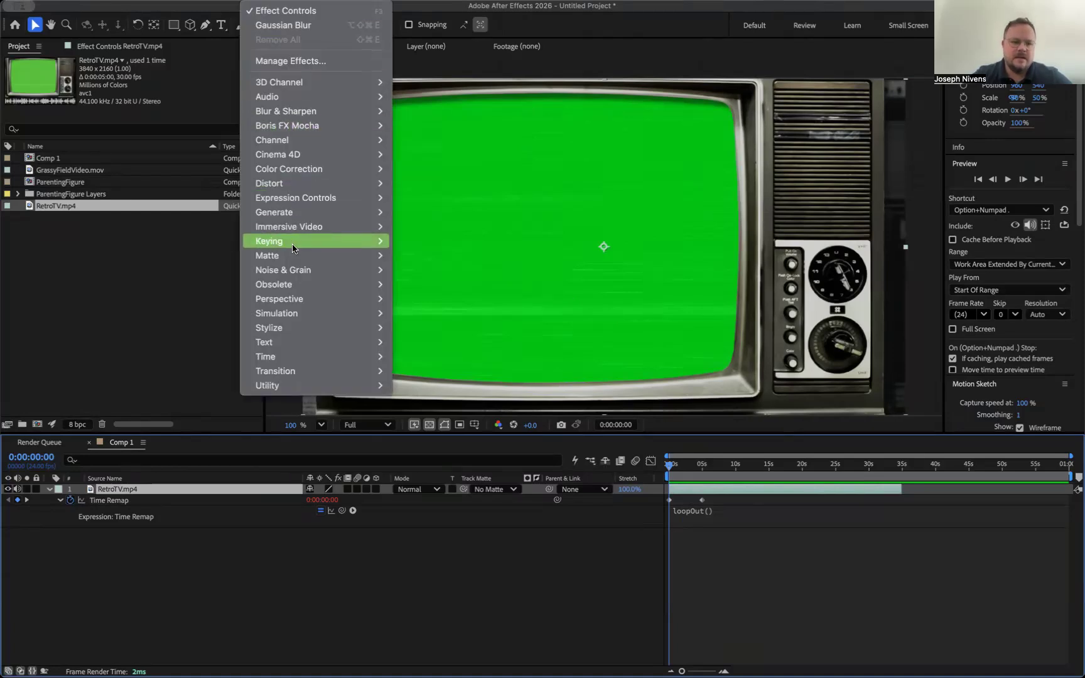
mouse_move(298, 242)
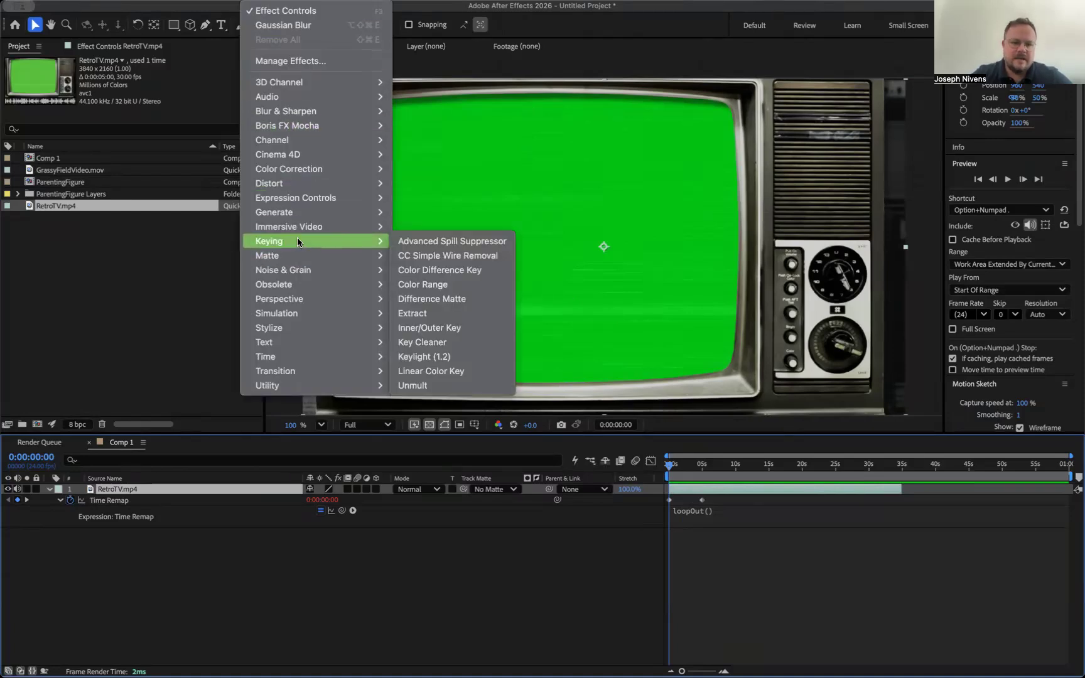
click(470, 363)
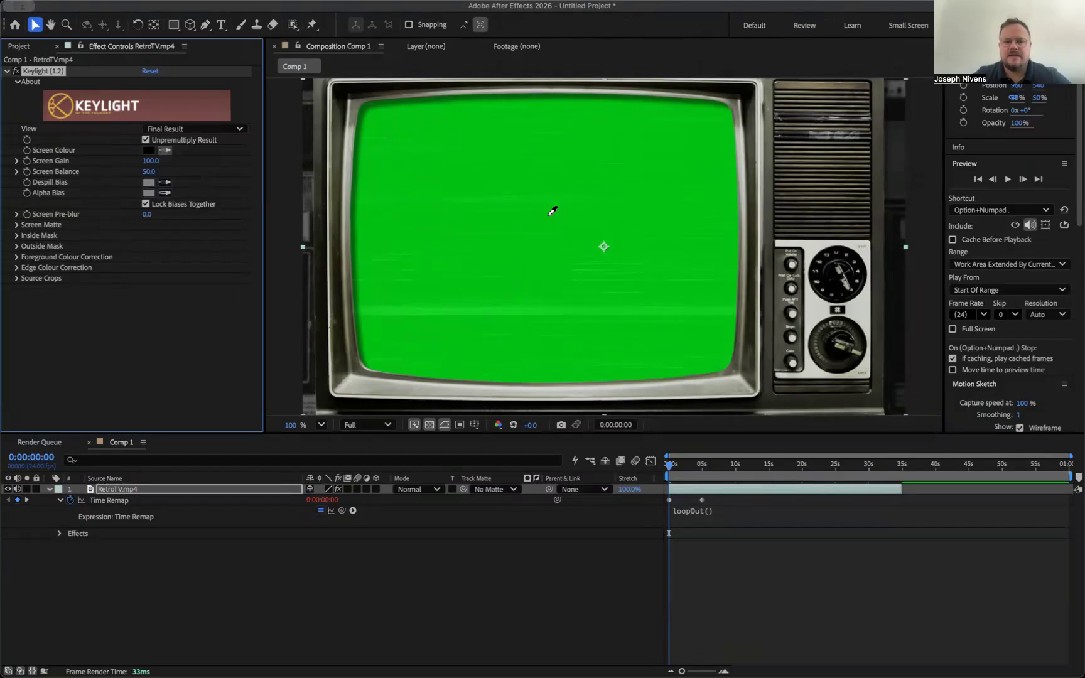
click(543, 214)
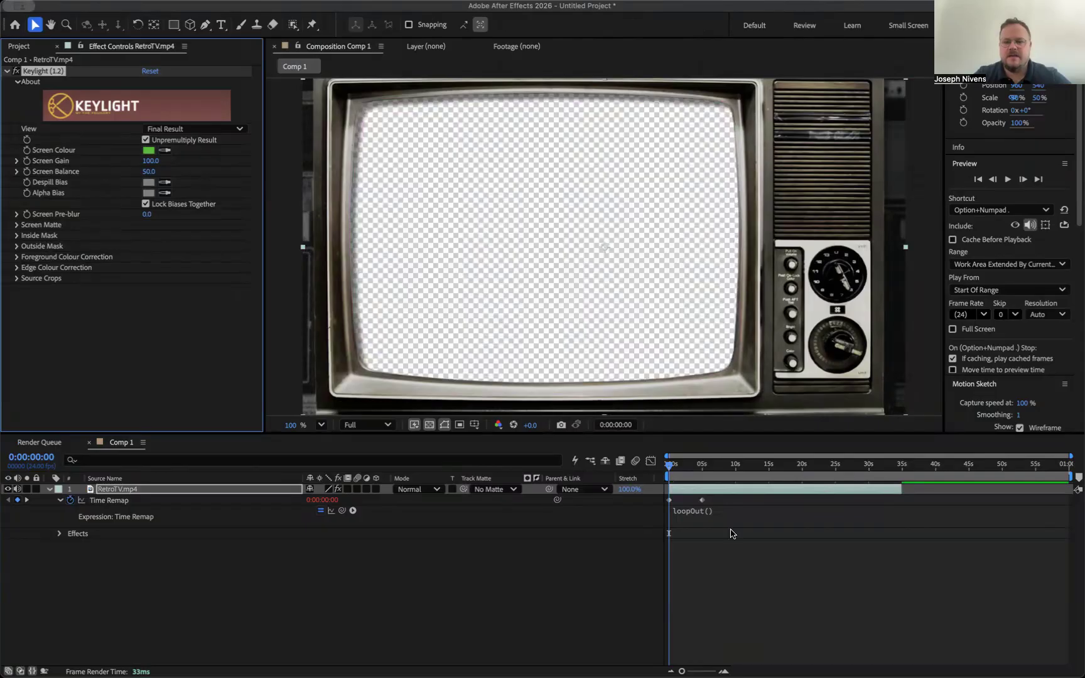
key(space)
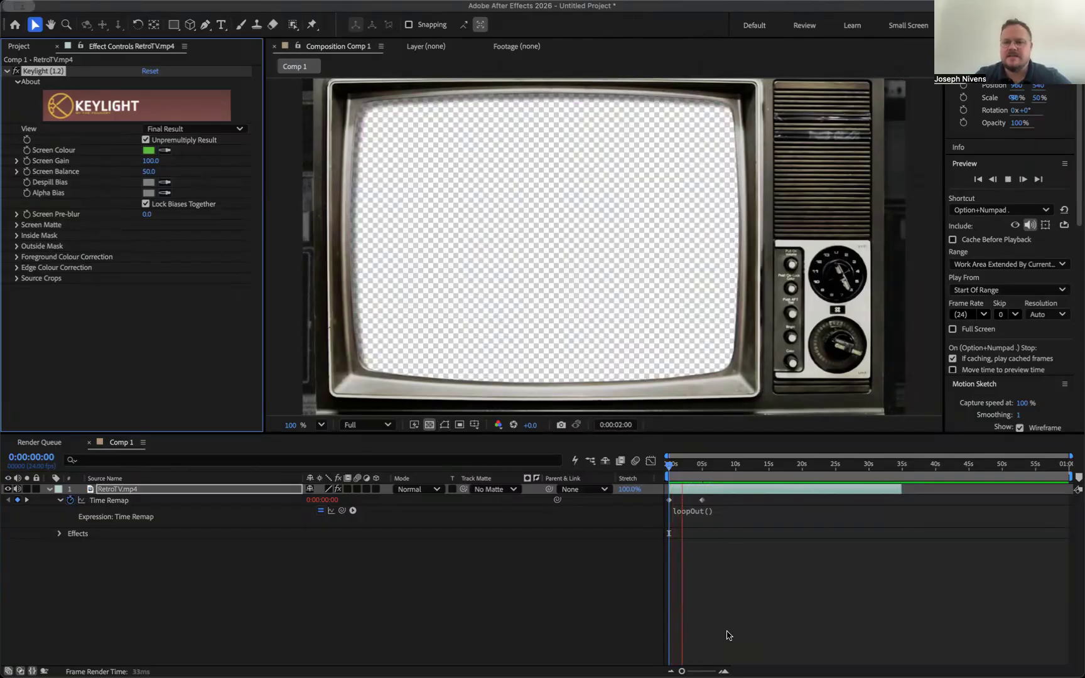
key(space)
- Create a 1920 x 1080 px dark red solid and place it beneath the RetroTV.mp4 layer
click(355, 585)
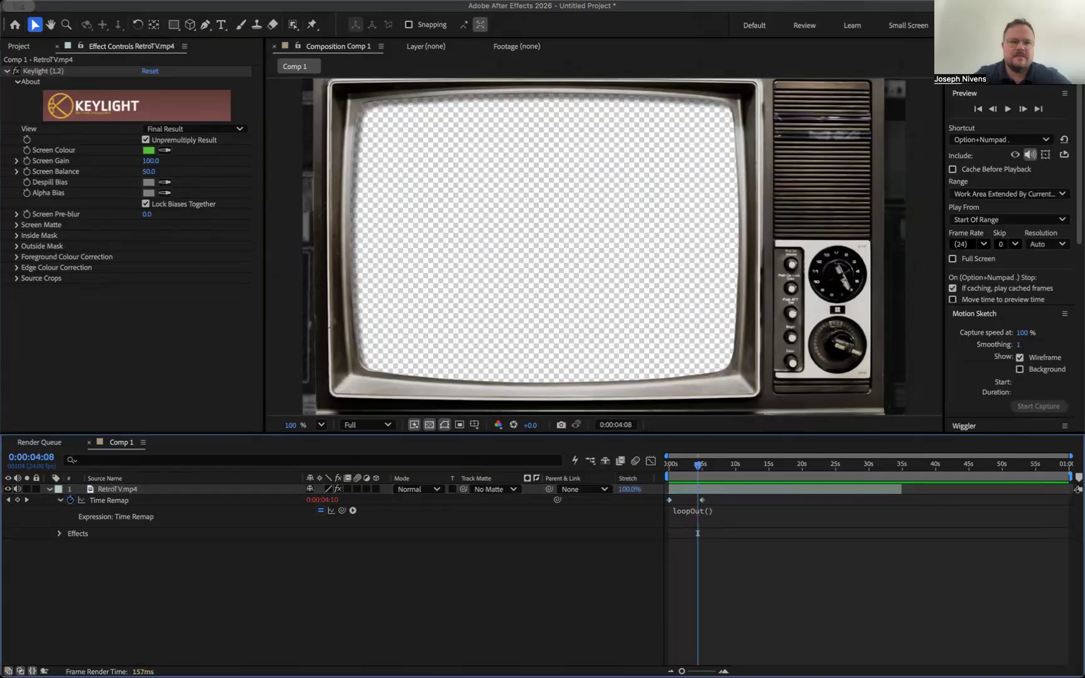
click(239, 3)
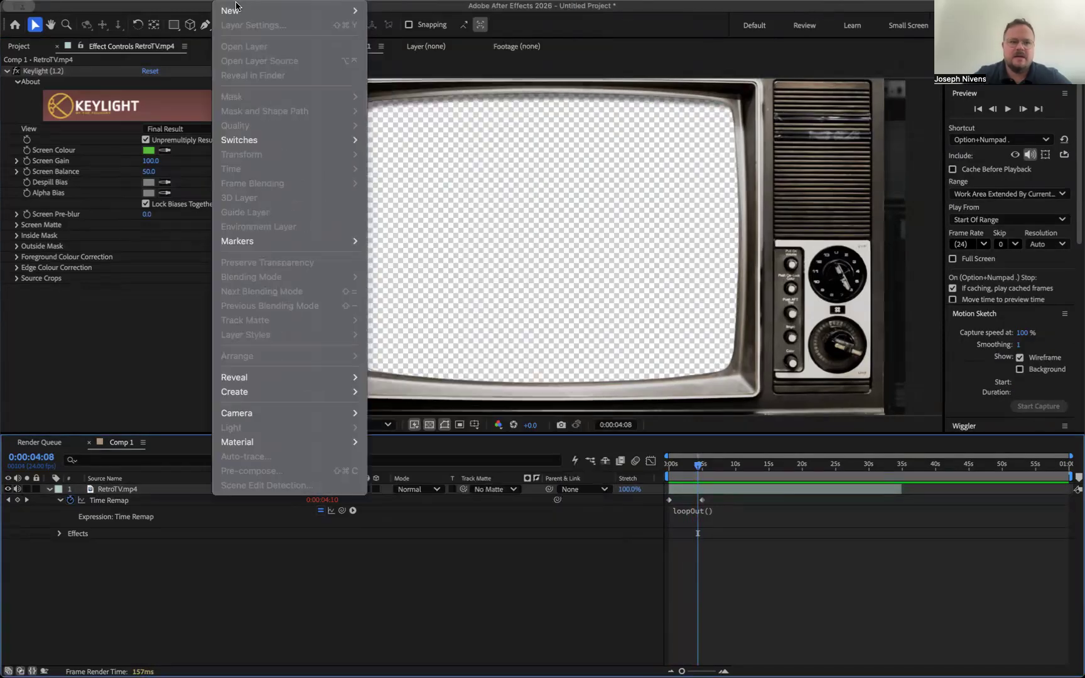
mouse_move(238, 10)
click(405, 30)
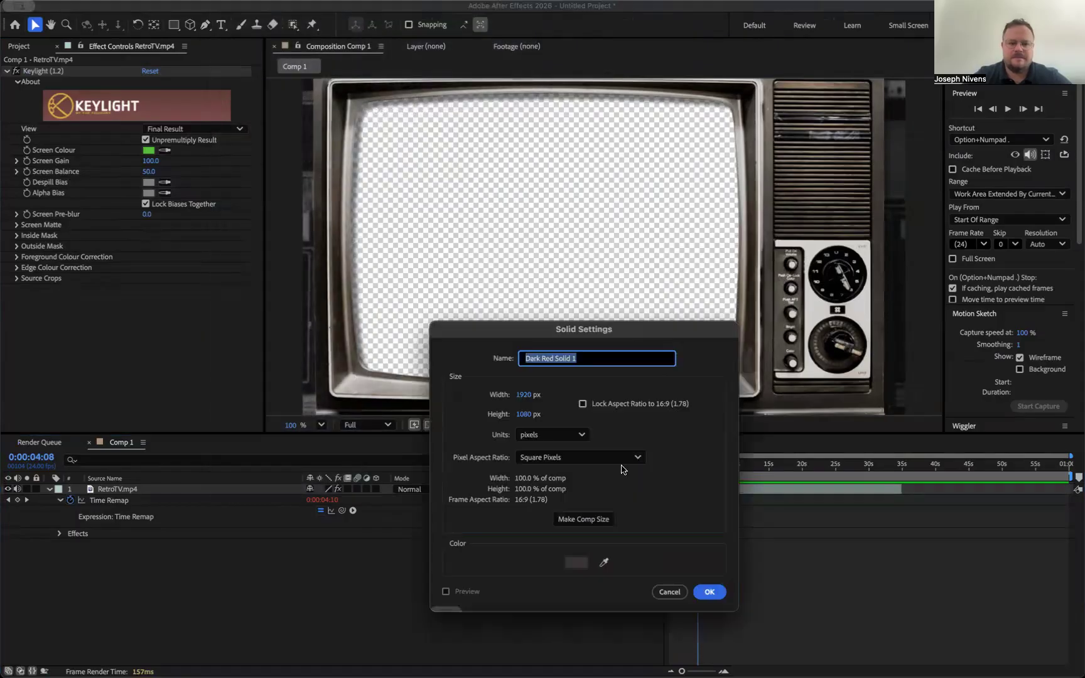
click(710, 592)
drag(125, 493, 124, 604)
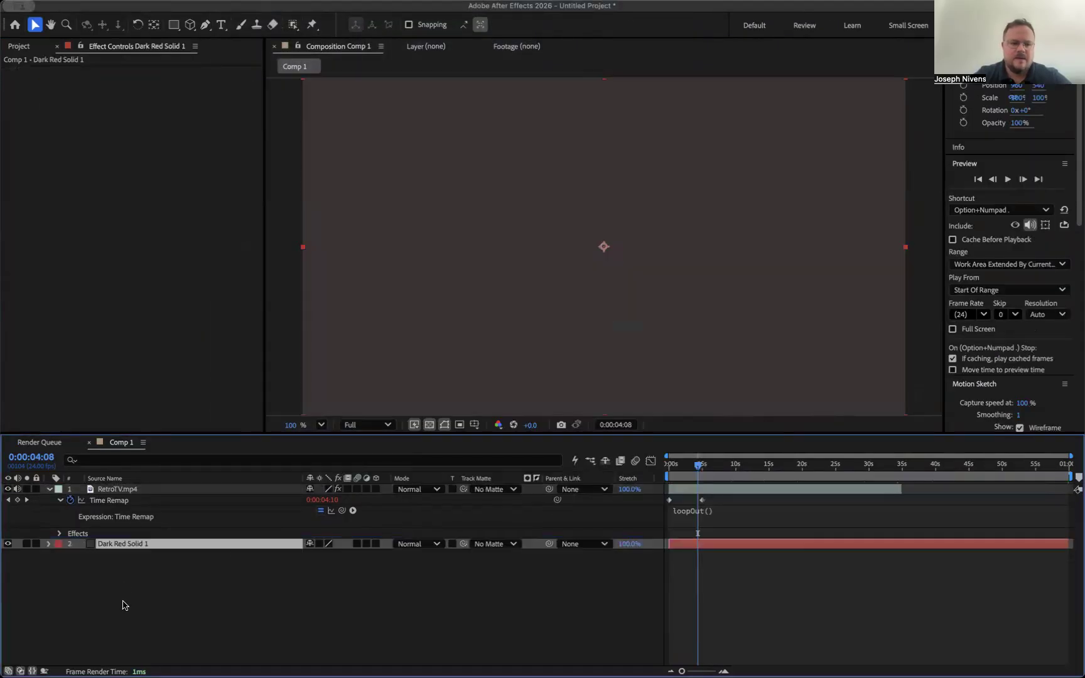
- Preview the keyed TV over the solid from 0:00:00:00
drag(700, 470, 653, 475)
key(space)
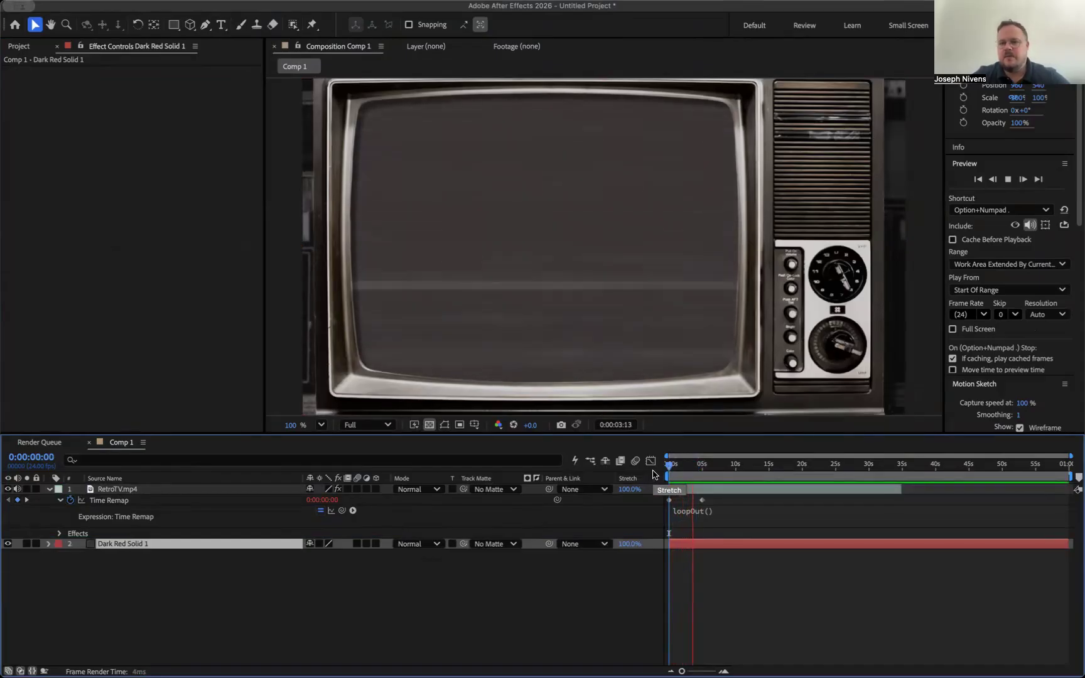
key(space)
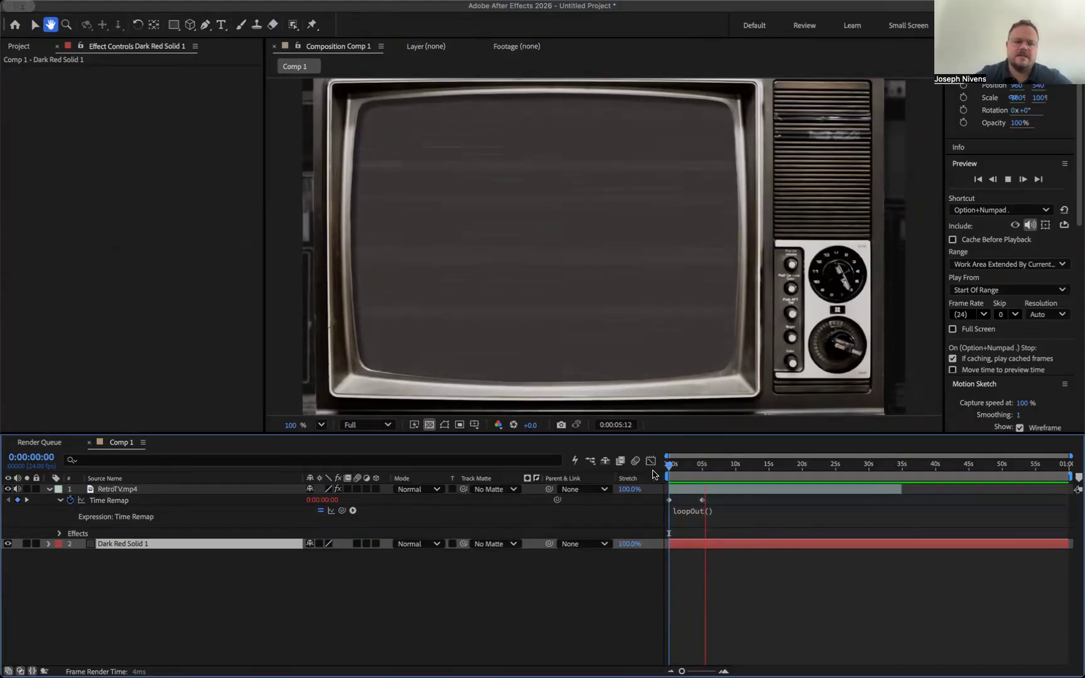
- Add GrassyFieldVideo.mov to Comp 1 between the RetroTV.mp4 layer and the solid
click(20, 46)
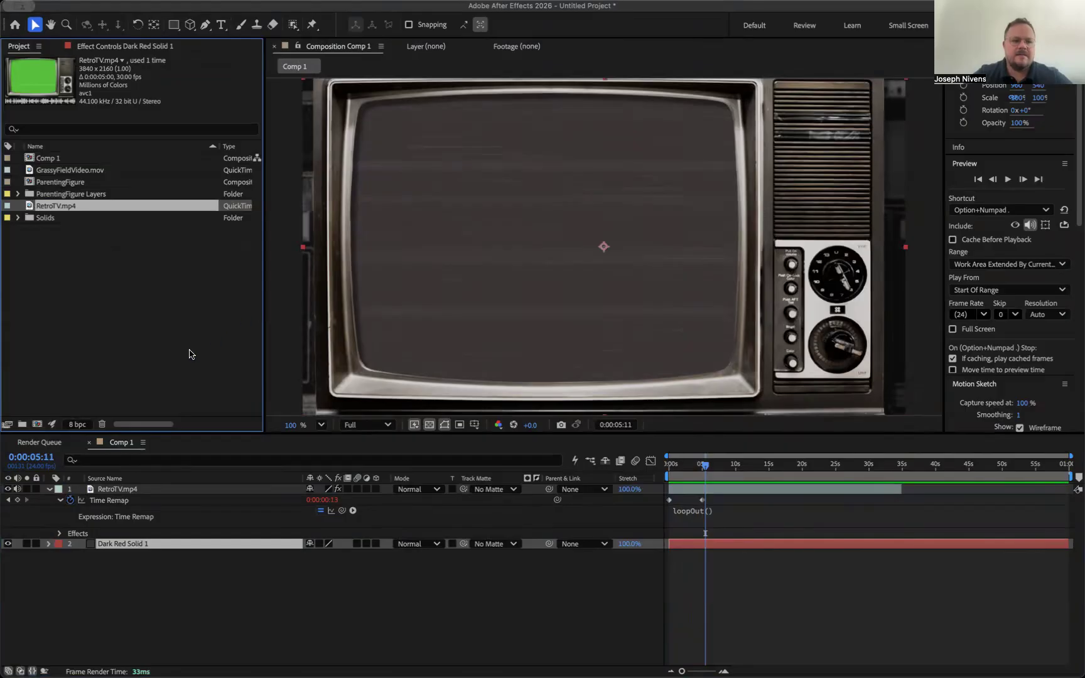
click(57, 171)
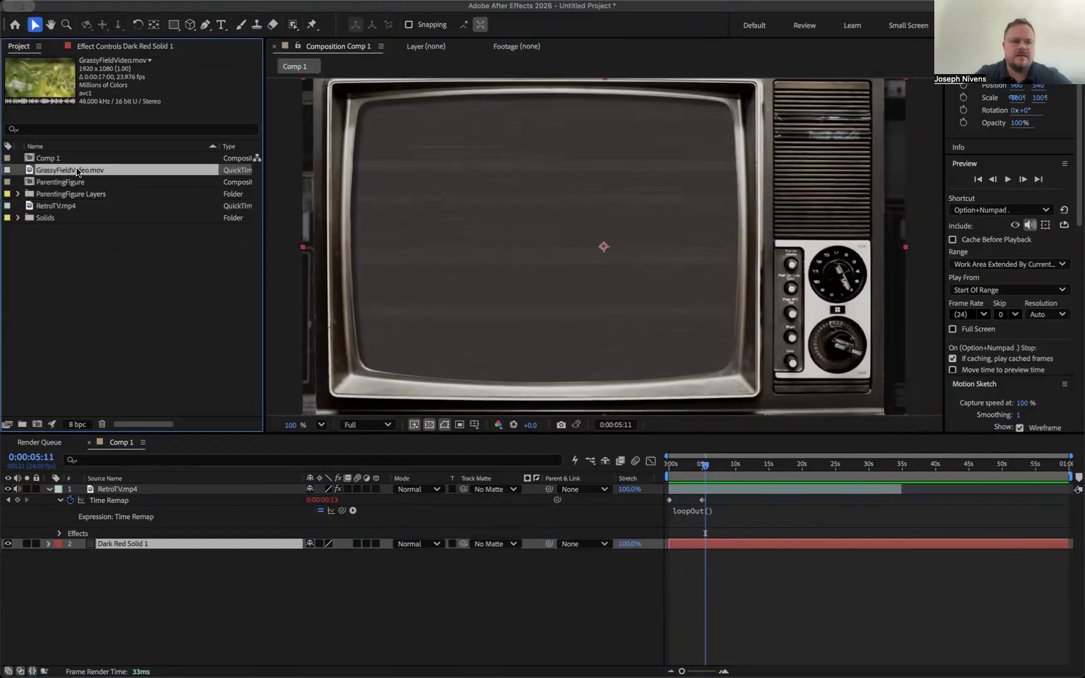
drag(54, 173, 75, 535)
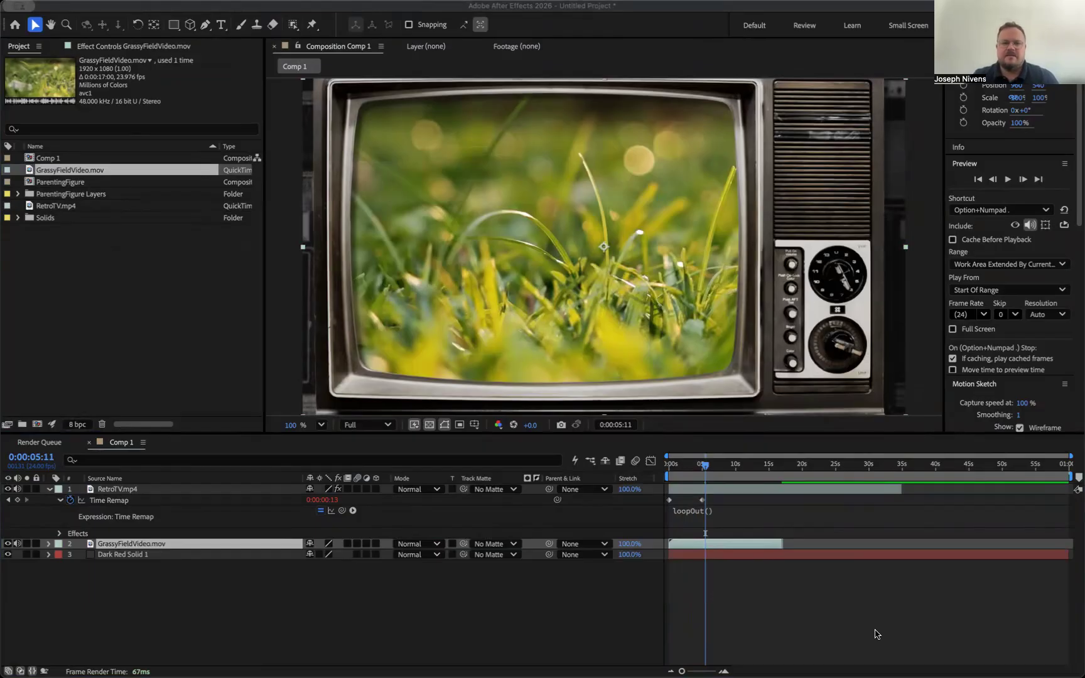
- Try a VECTEEZY text title moved to the middle of the TV screen, and delete its layer
click(219, 22)
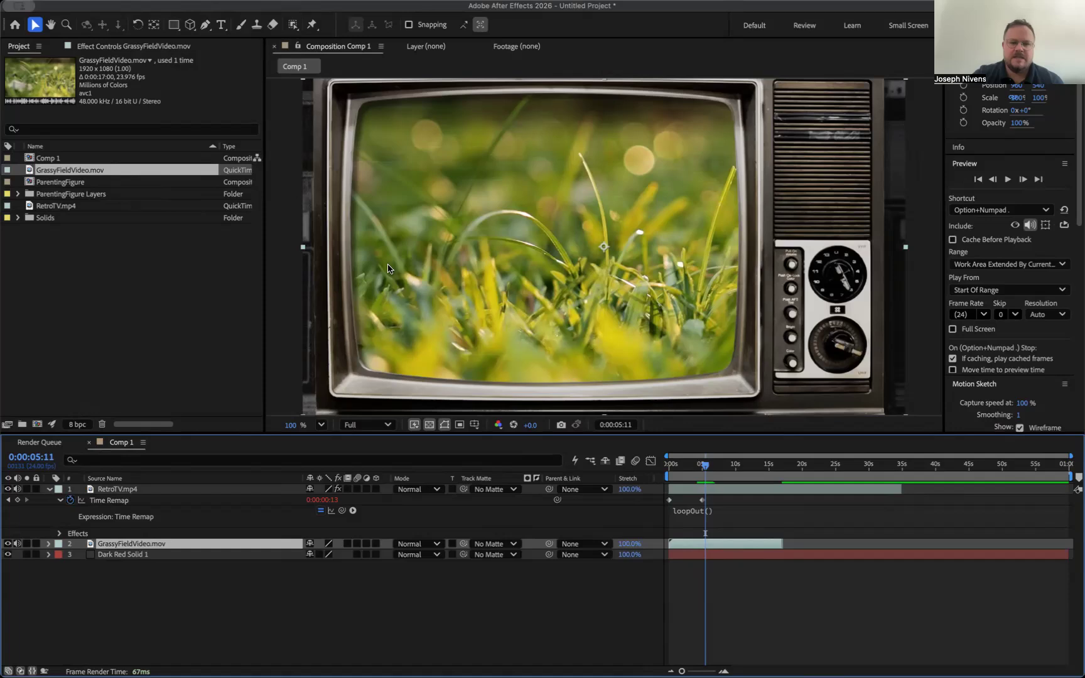
click(635, 641)
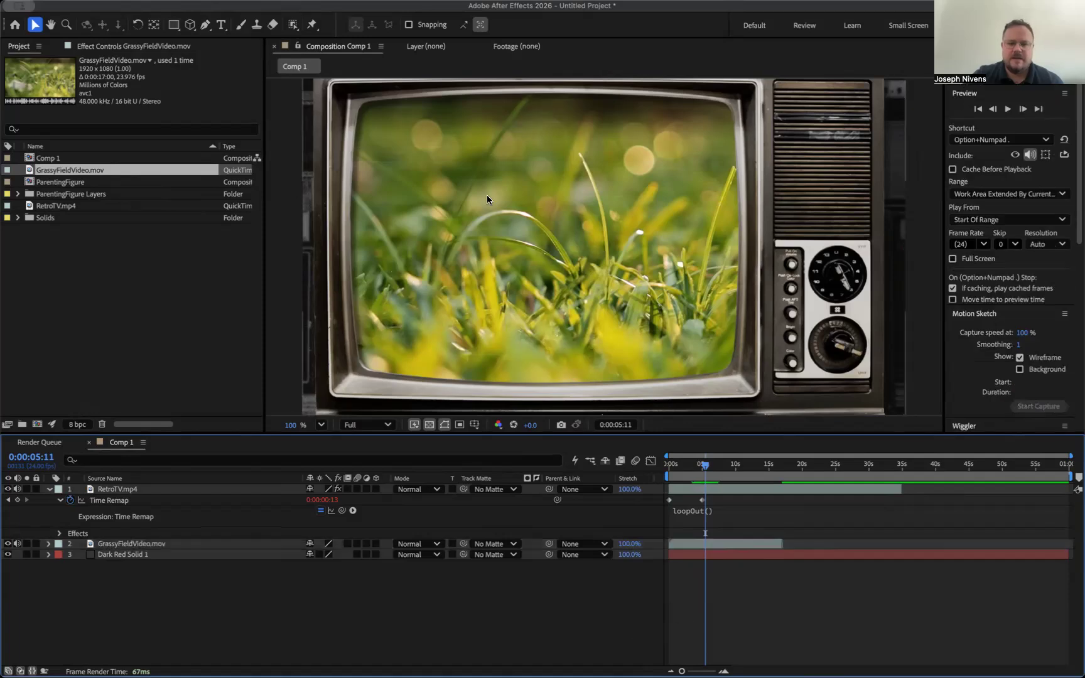
key(ctrl+t)
click(400, 227)
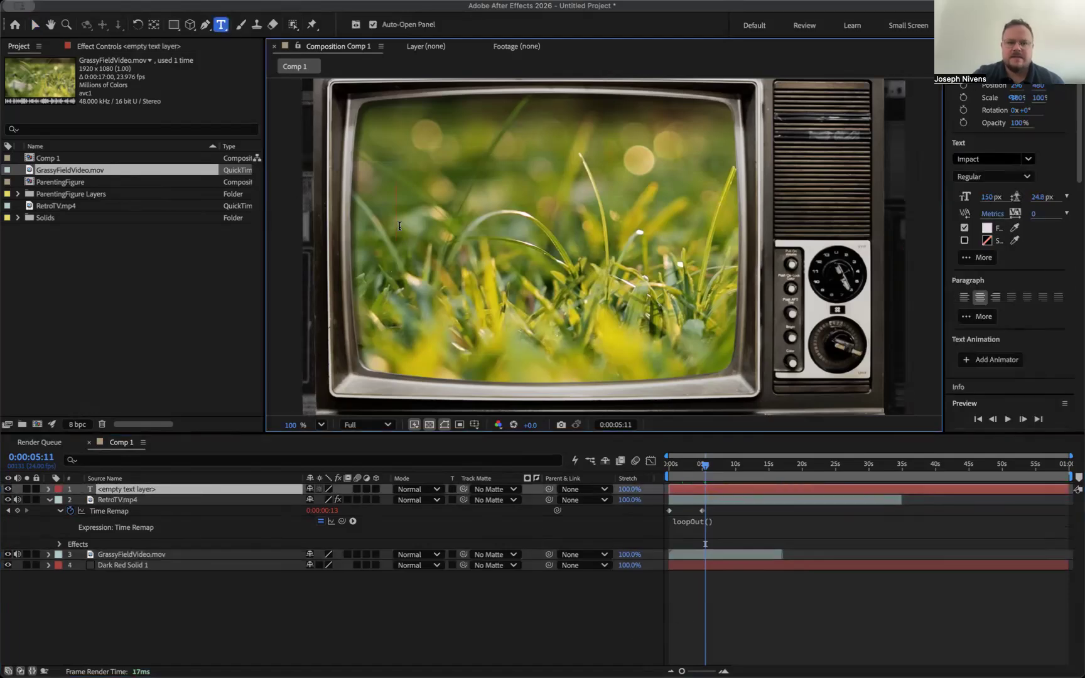
text(VECTEE)
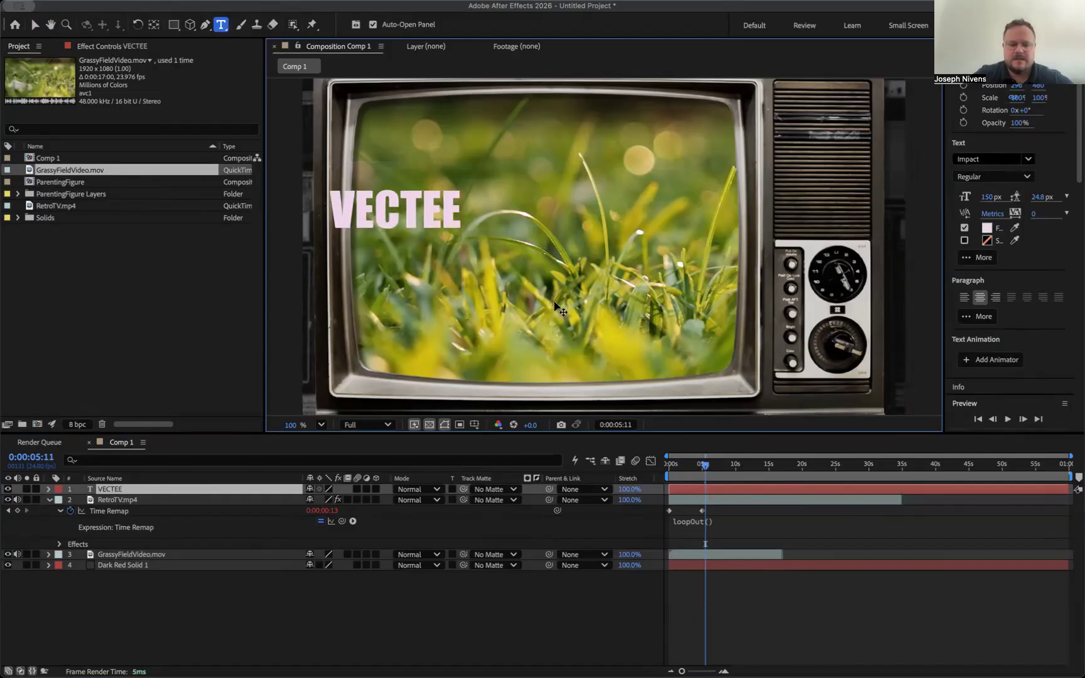
text(ZY)
click(35, 25)
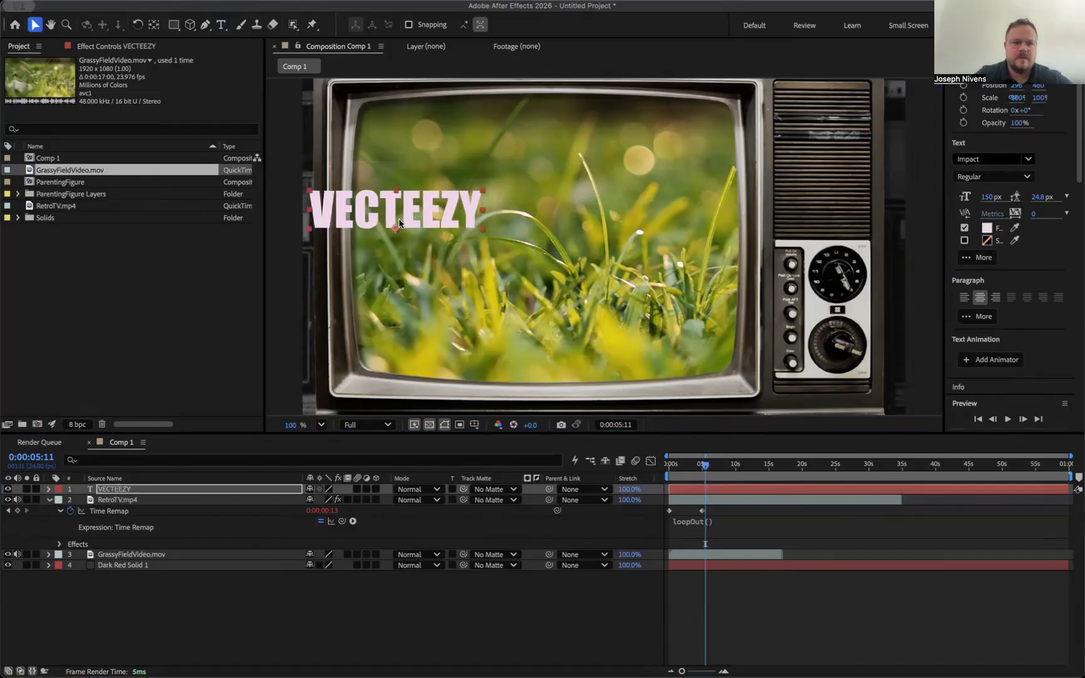
drag(404, 214, 563, 222)
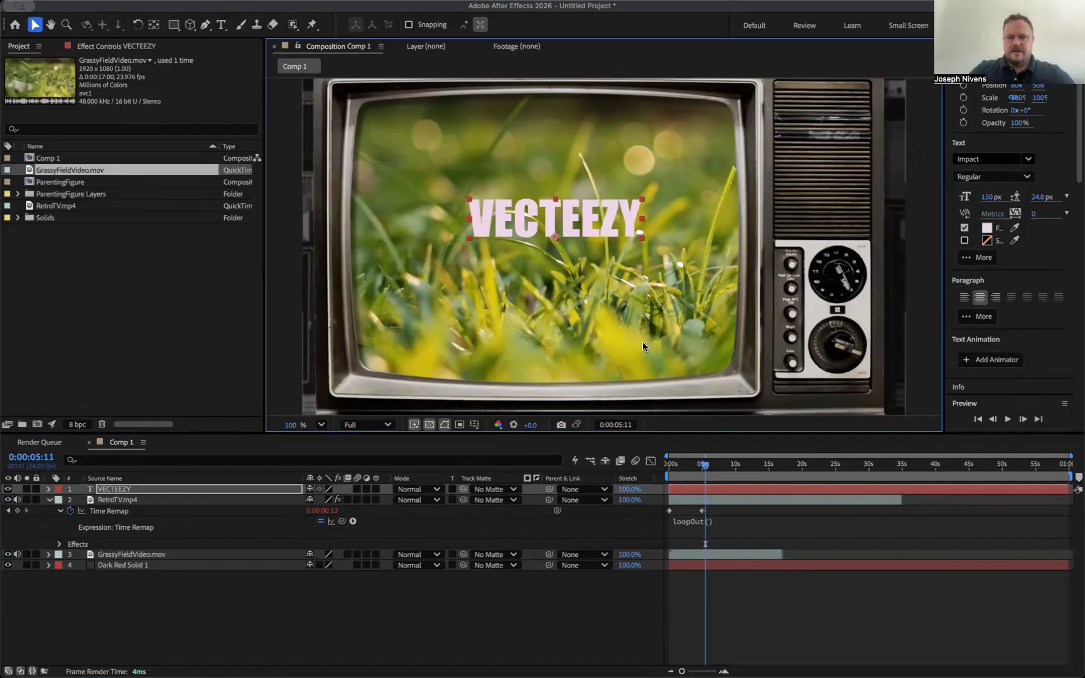
key(Delete)
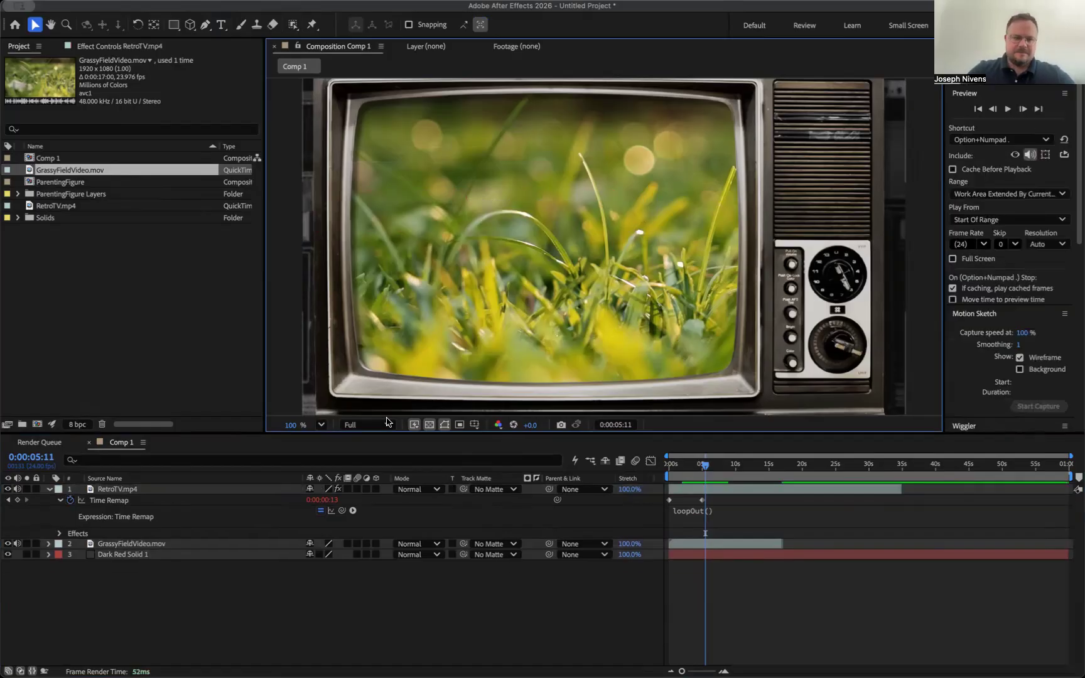
- Move the current time to 0:00:02:04 and duplicate the GrassyFieldVideo.mov layer
click(131, 548)
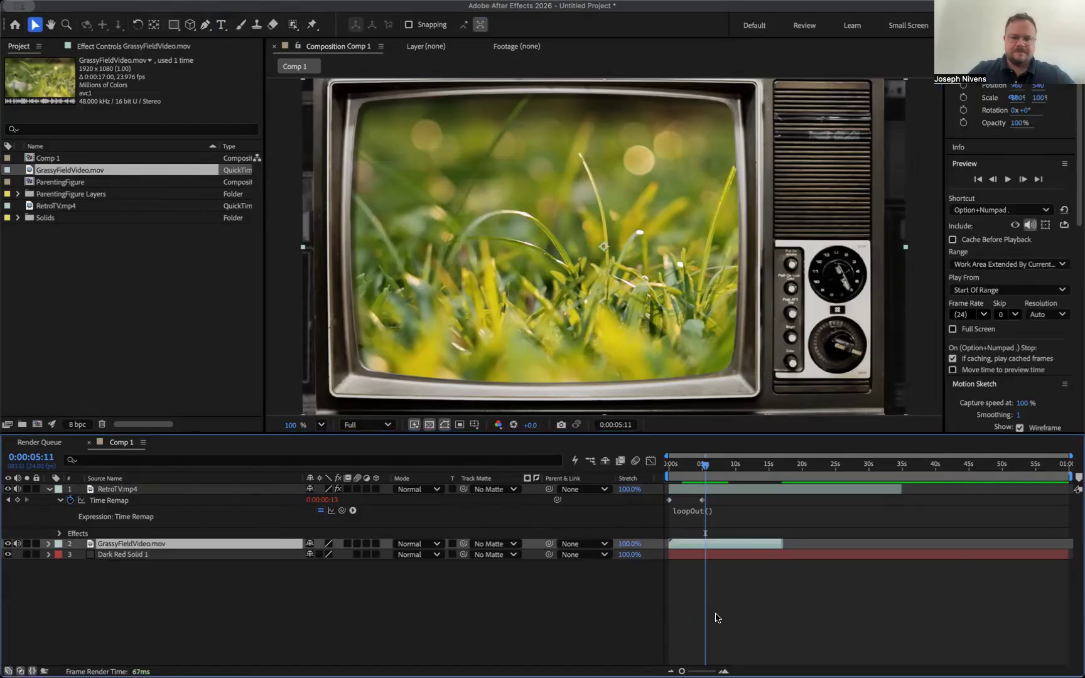
drag(704, 467, 681, 521)
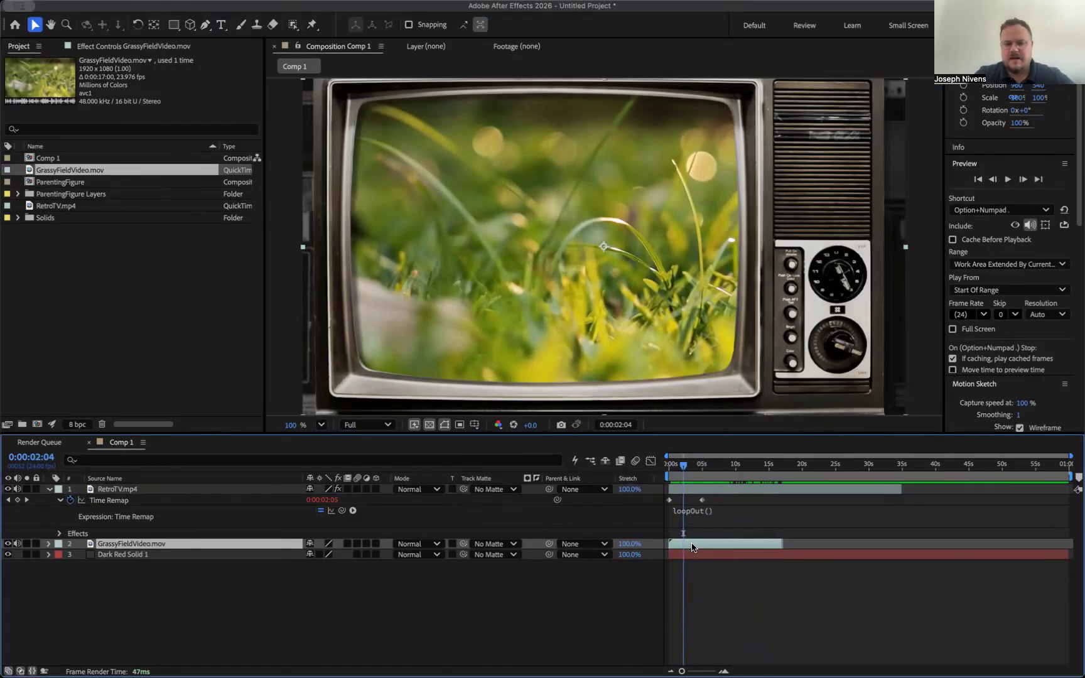
key(super+d)
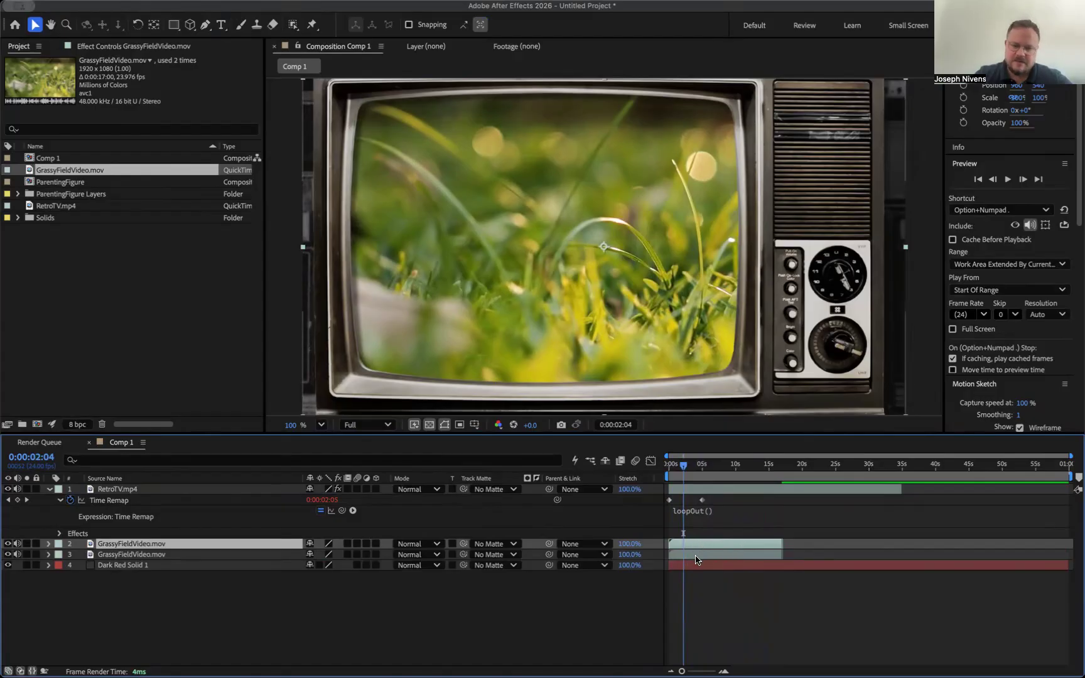
- Sequence the two GrassyFieldVideo.mov layers end to end with Sequence Layers and return the current time to 0:00:00:00
shift+click(697, 557)
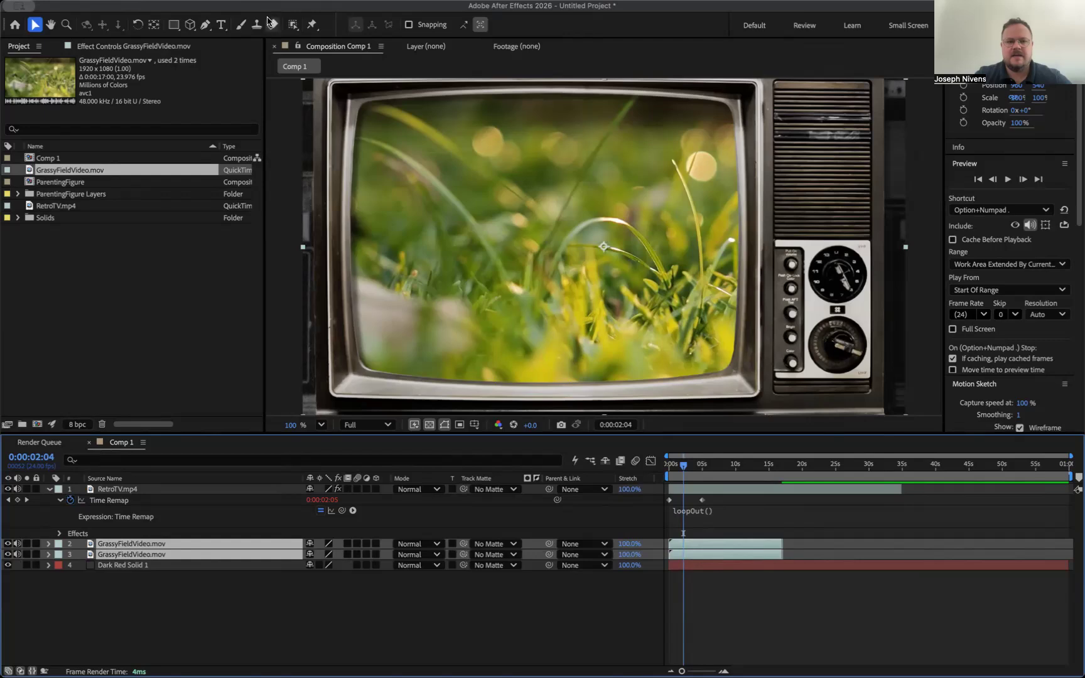
click(312, 2)
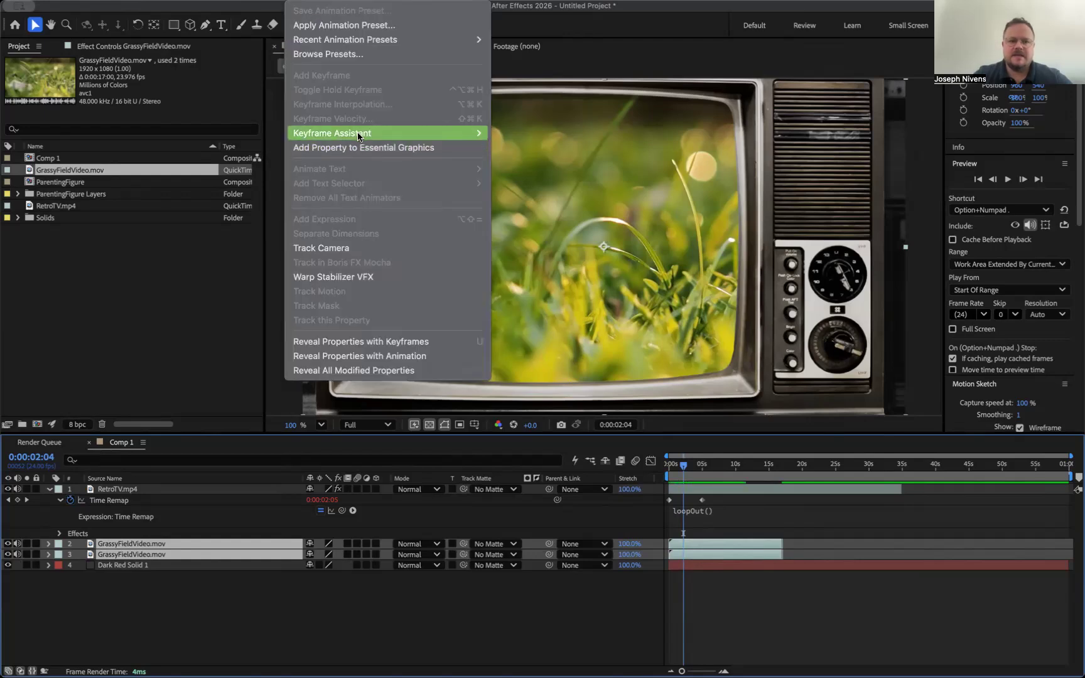
mouse_move(362, 135)
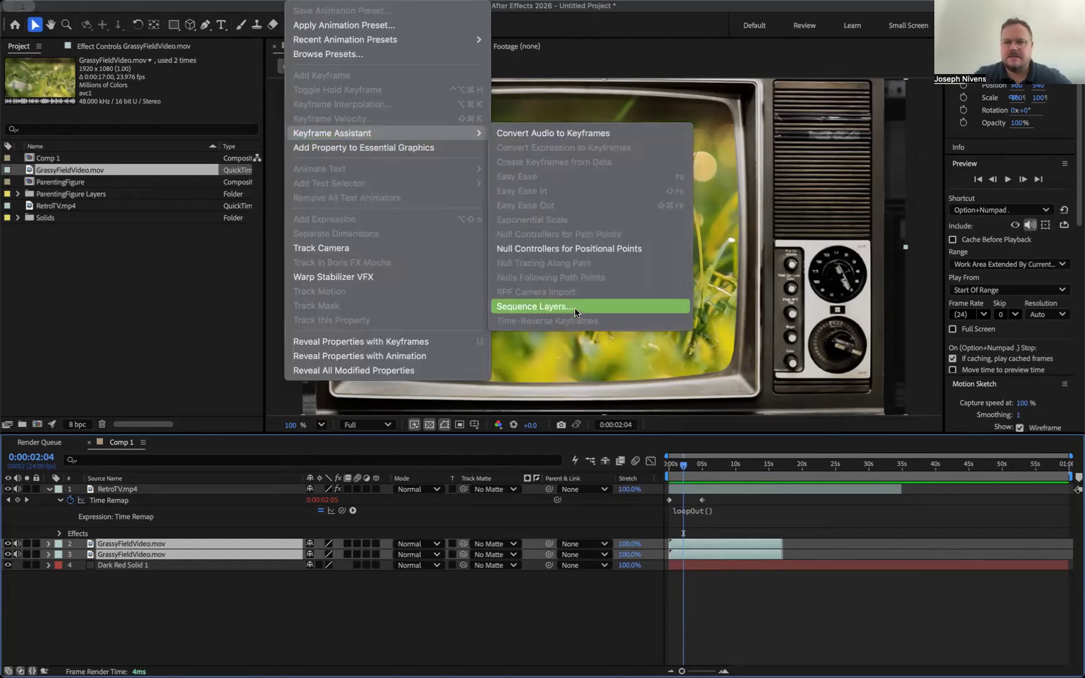
click(717, 544)
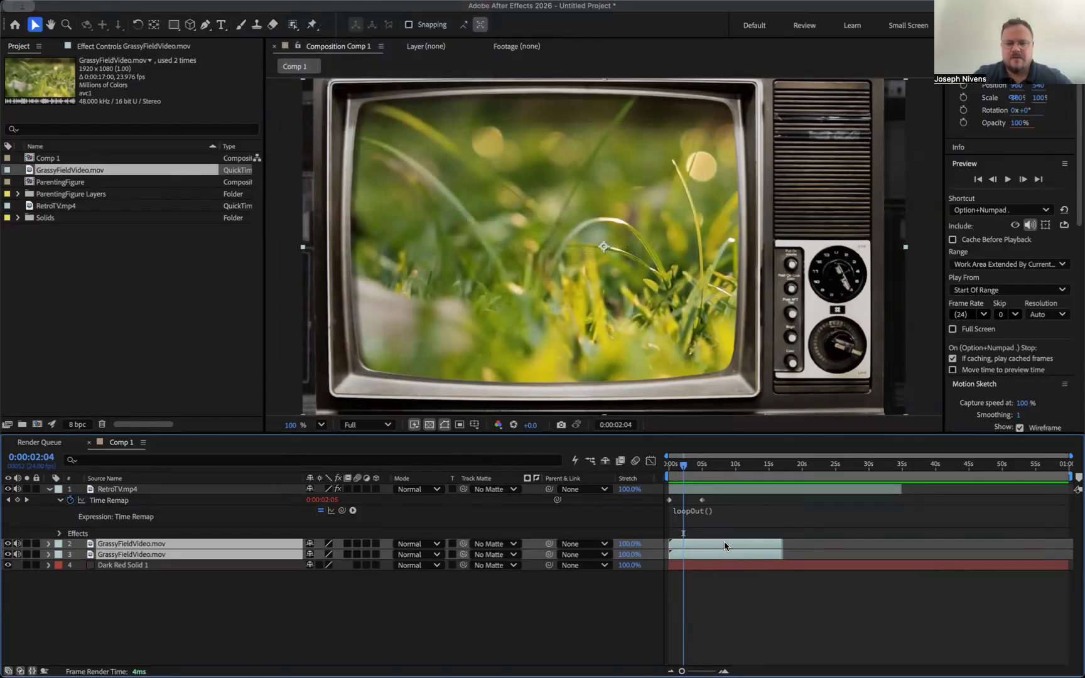
right_click(724, 543)
mouse_move(764, 477)
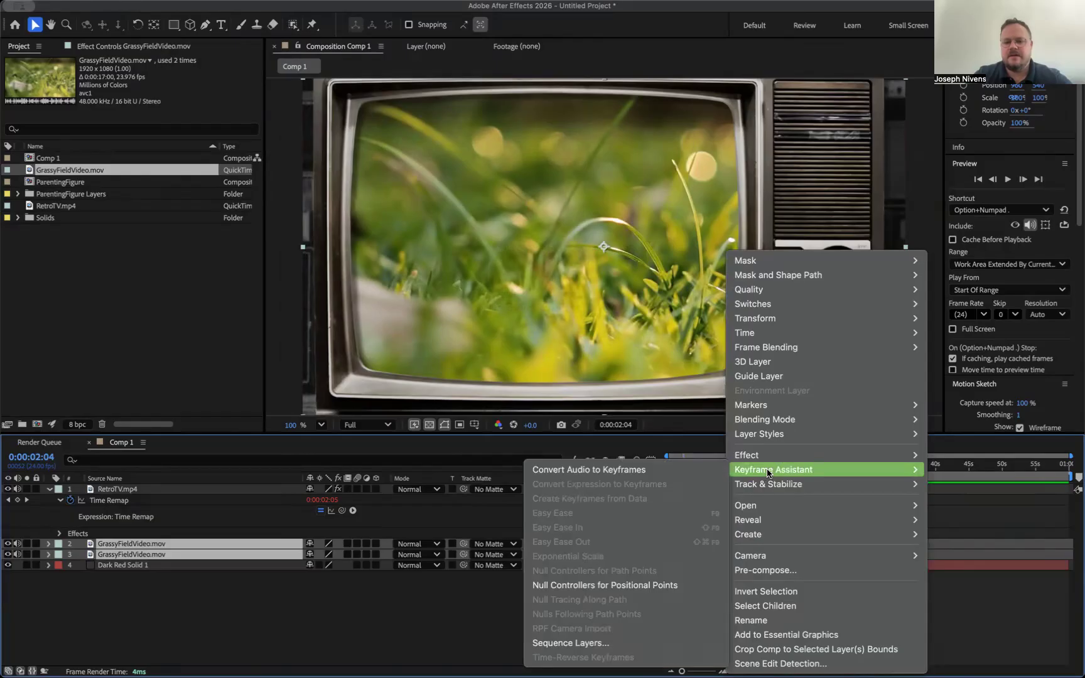
click(581, 647)
click(703, 364)
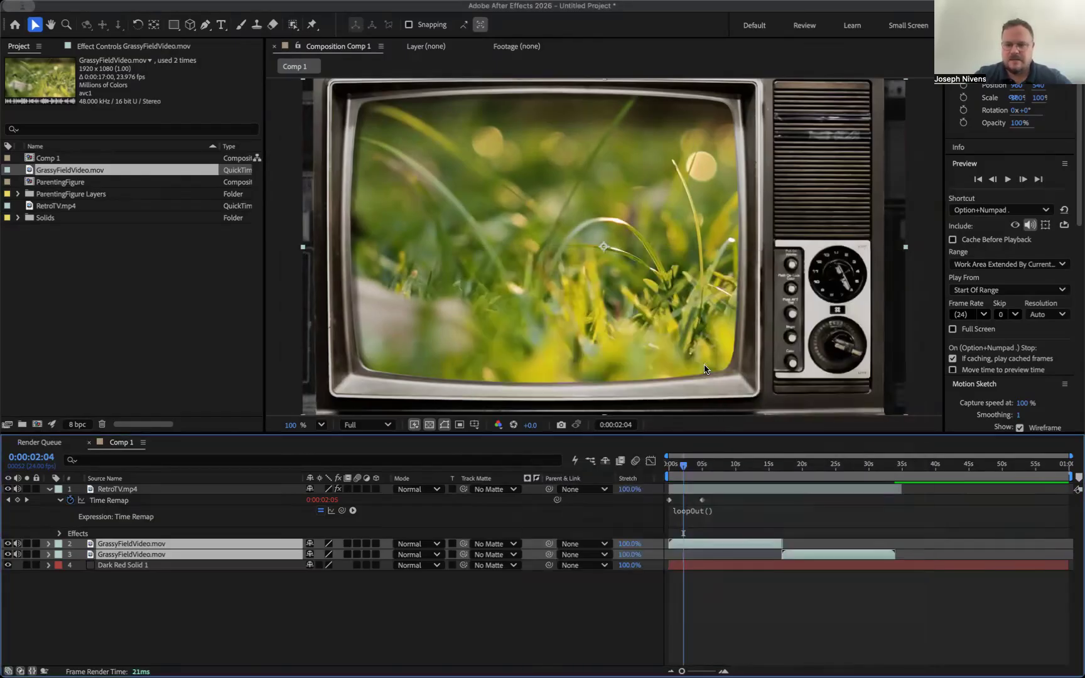
drag(685, 465, 664, 515)
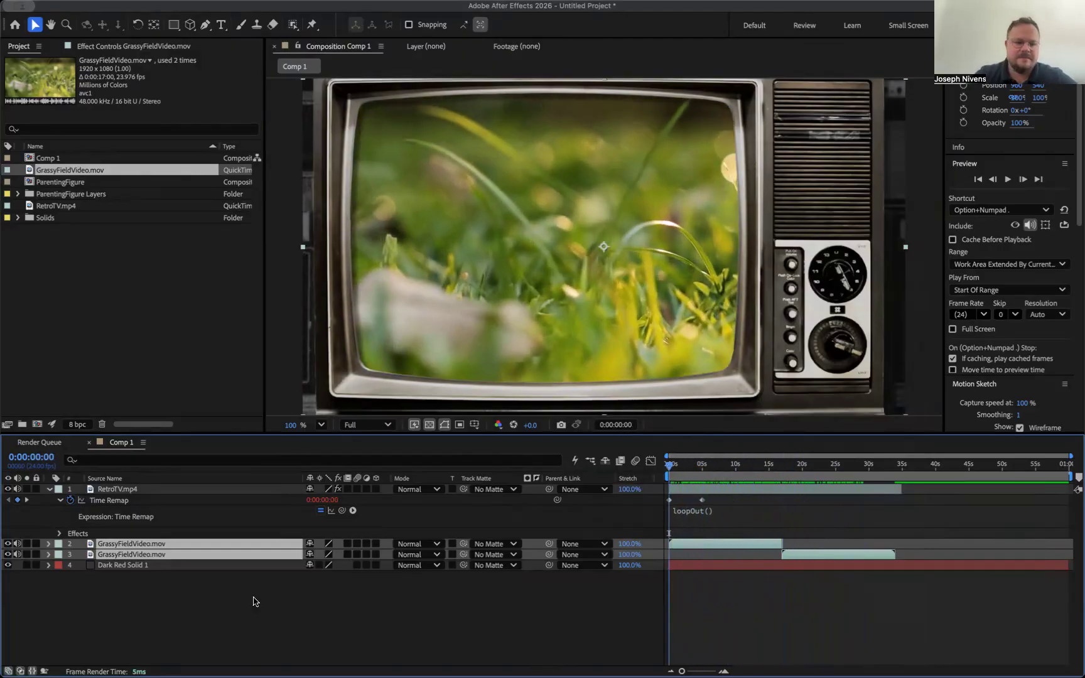
click(182, 609)
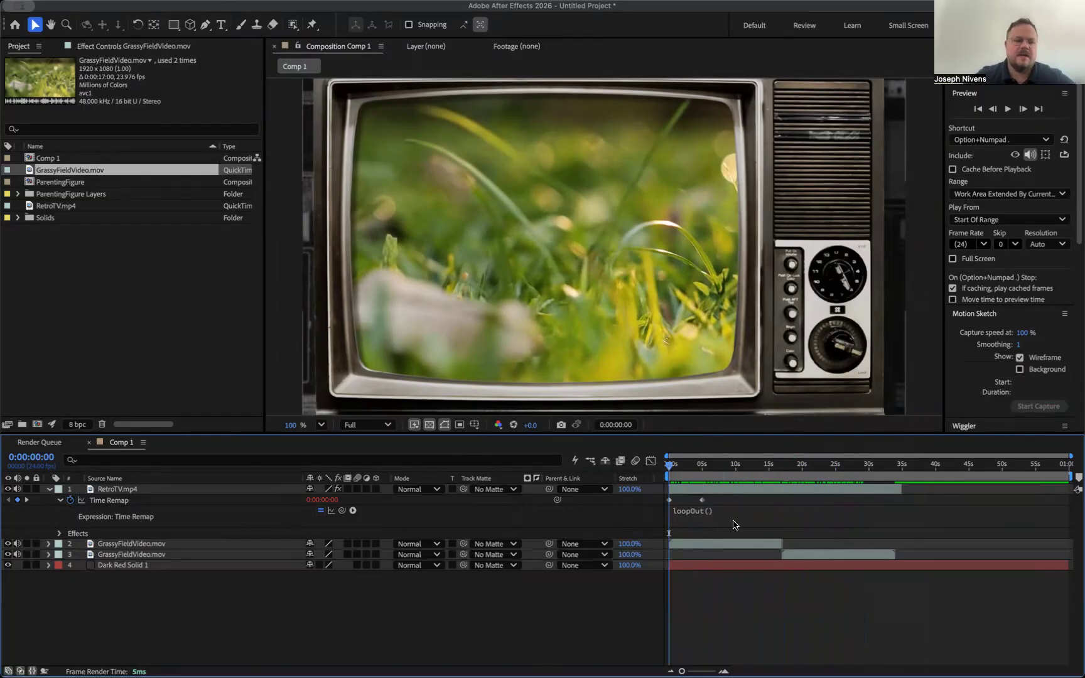
- Open the ParentingFigure composition in the timeline with the whole figure in view
click(44, 183)
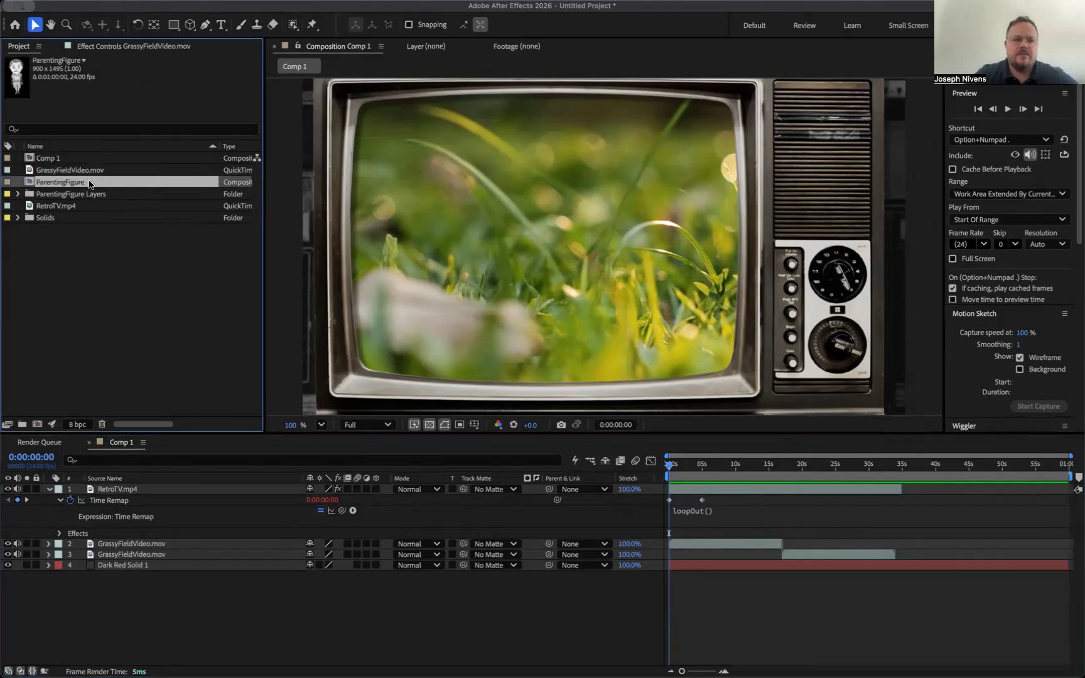
click(115, 46)
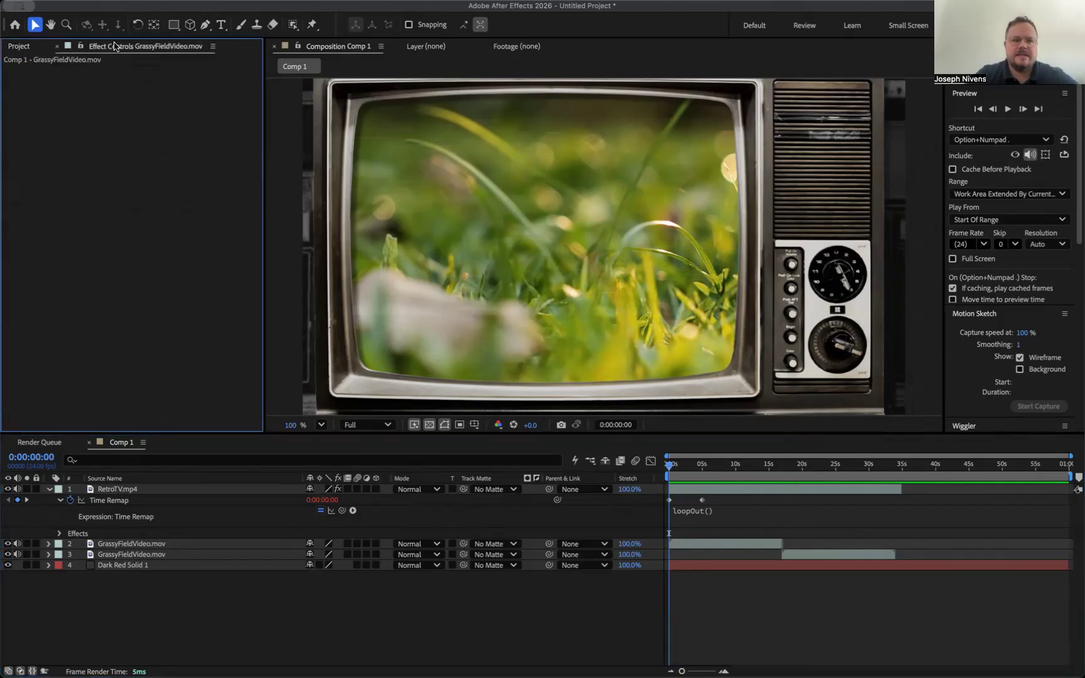
click(21, 47)
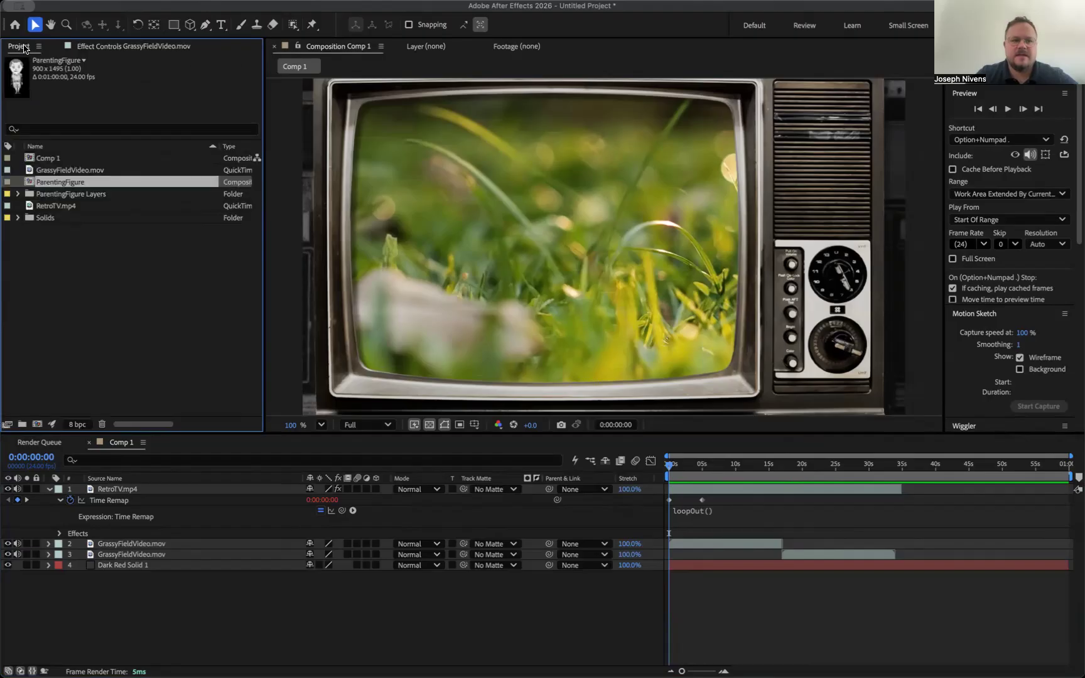
click(108, 46)
click(21, 46)
double_click(58, 183)
key(comma)
key(comma)
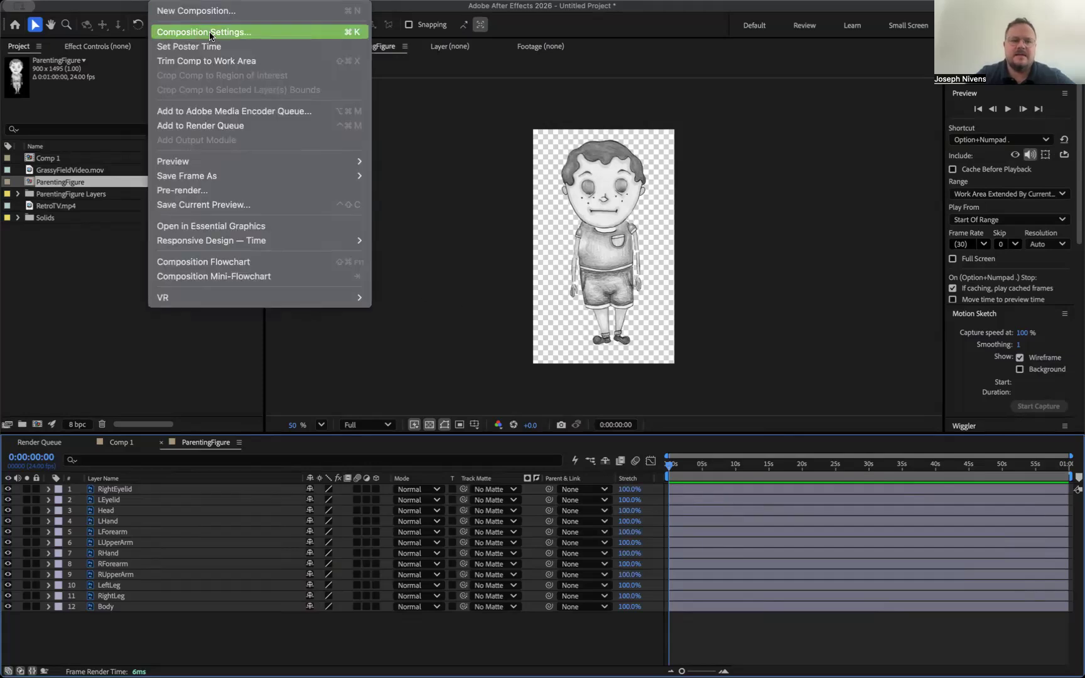
- Set the ParentingFigure composition's width to 1800 px
key(Escape)
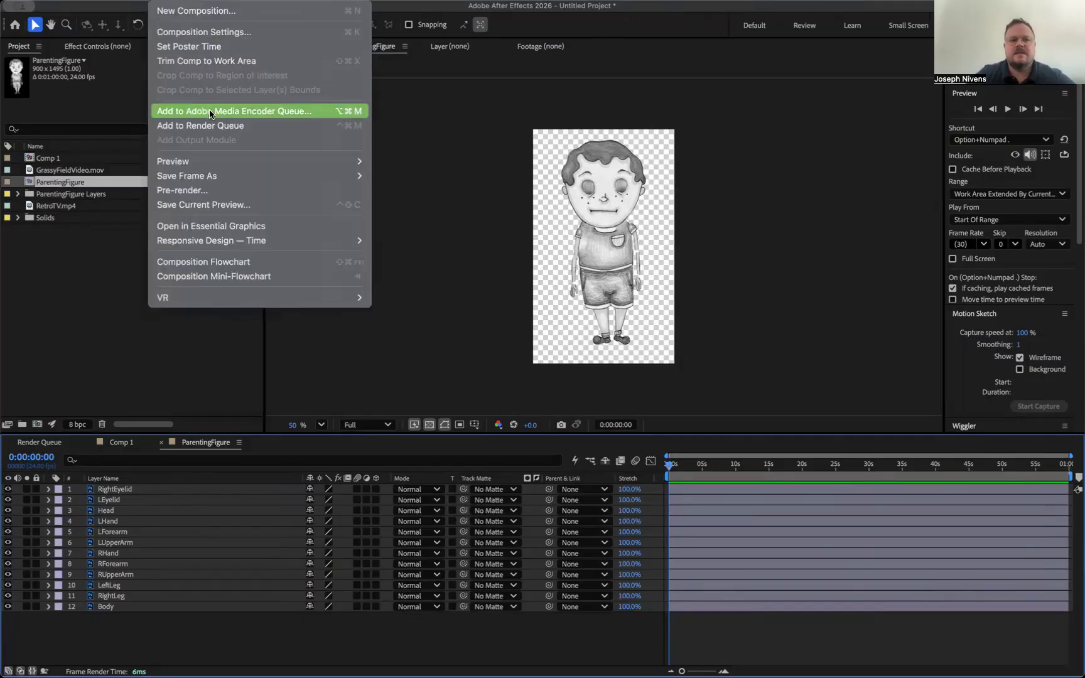
click(227, 31)
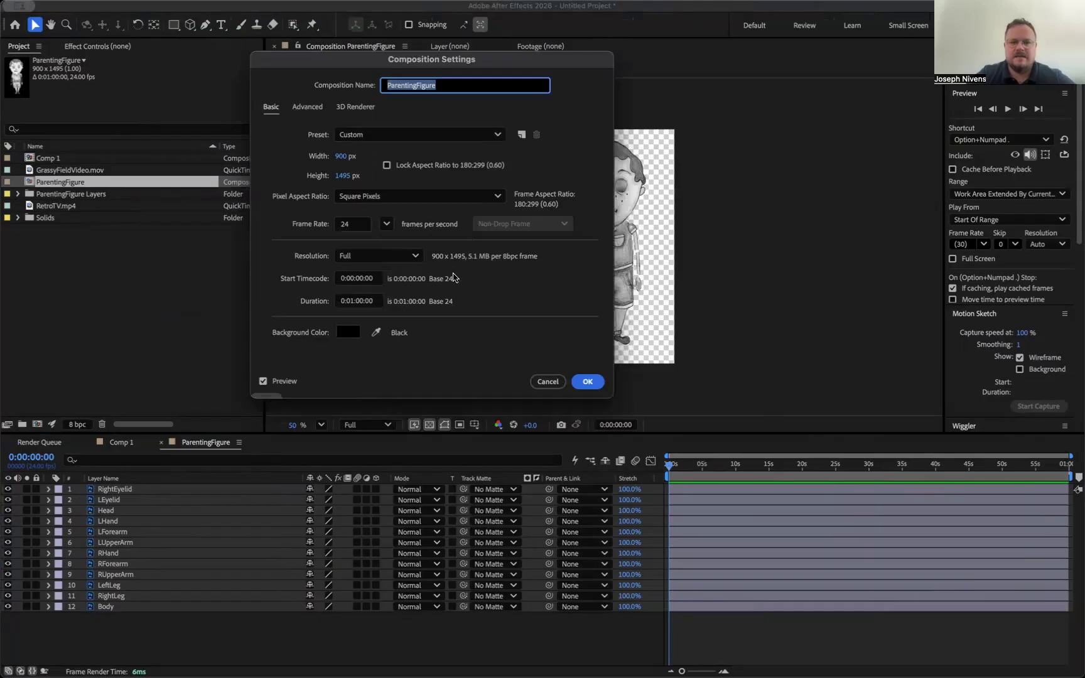
click(341, 156)
text(1800)
click(589, 382)
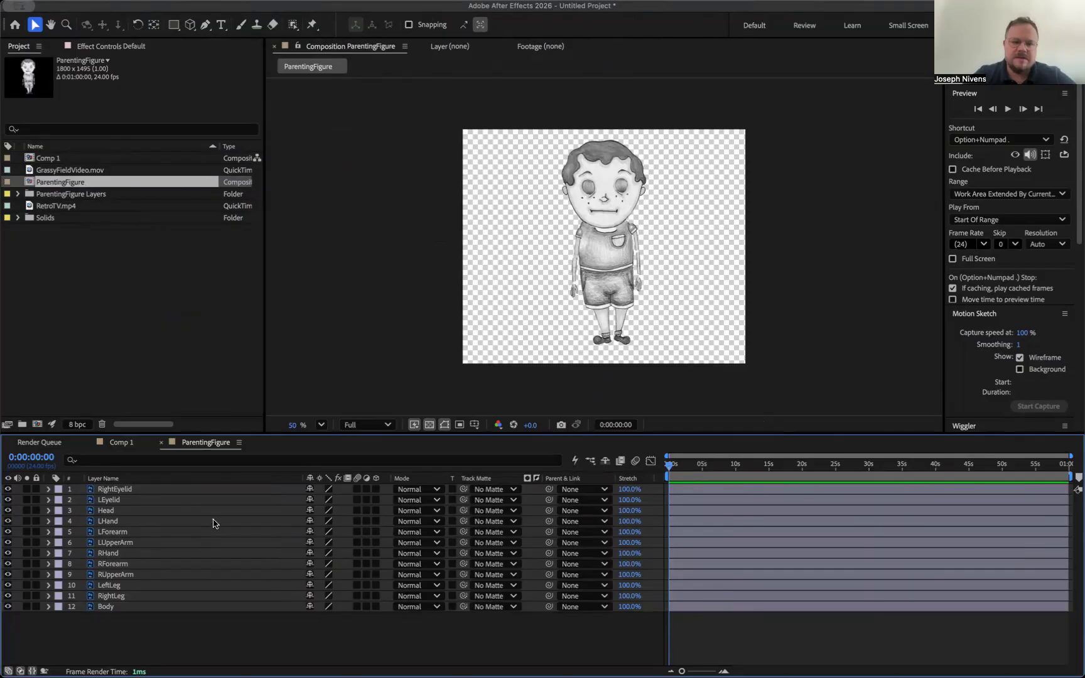
- Parent the RightEyelid and LEyelid layers to the Head layer
click(162, 490)
click(584, 490)
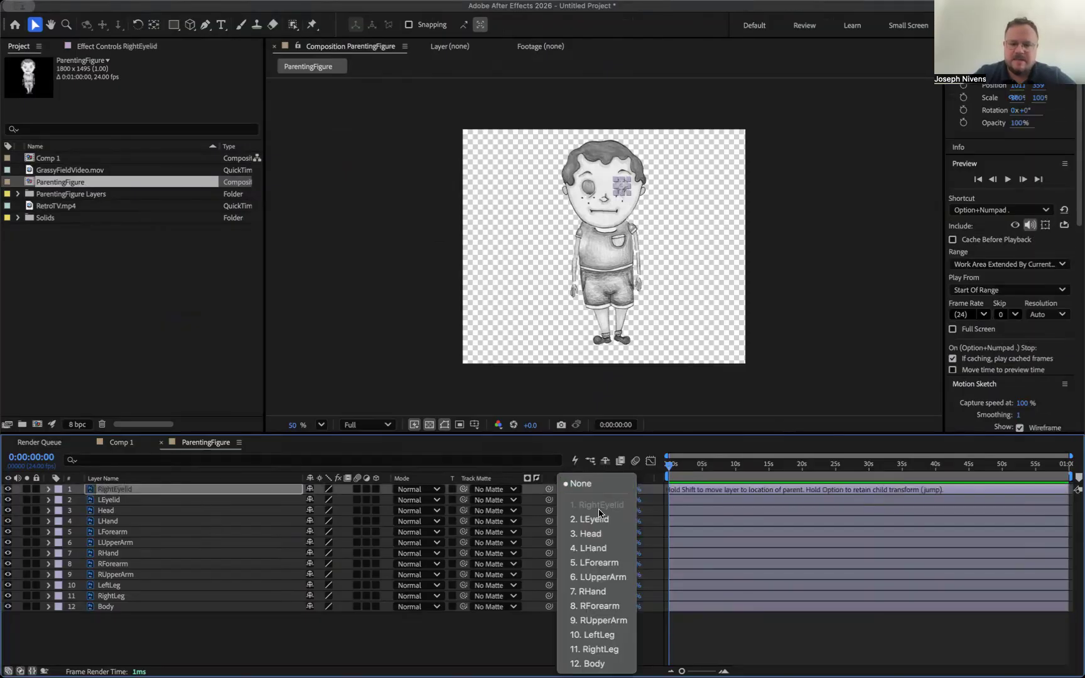
click(599, 531)
click(585, 500)
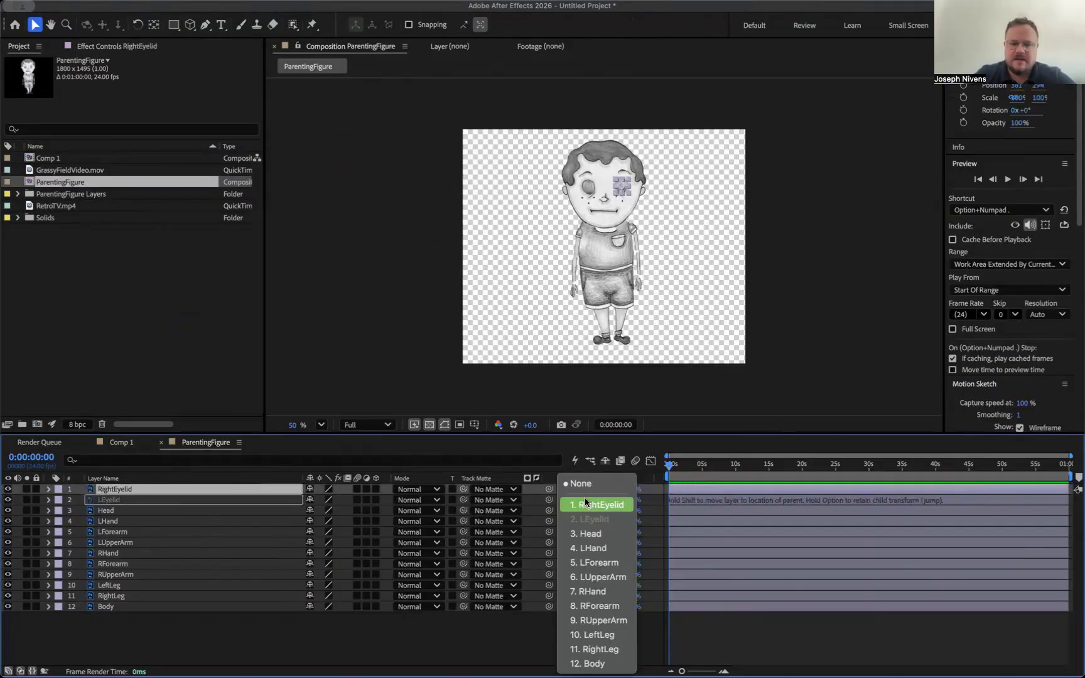
click(590, 535)
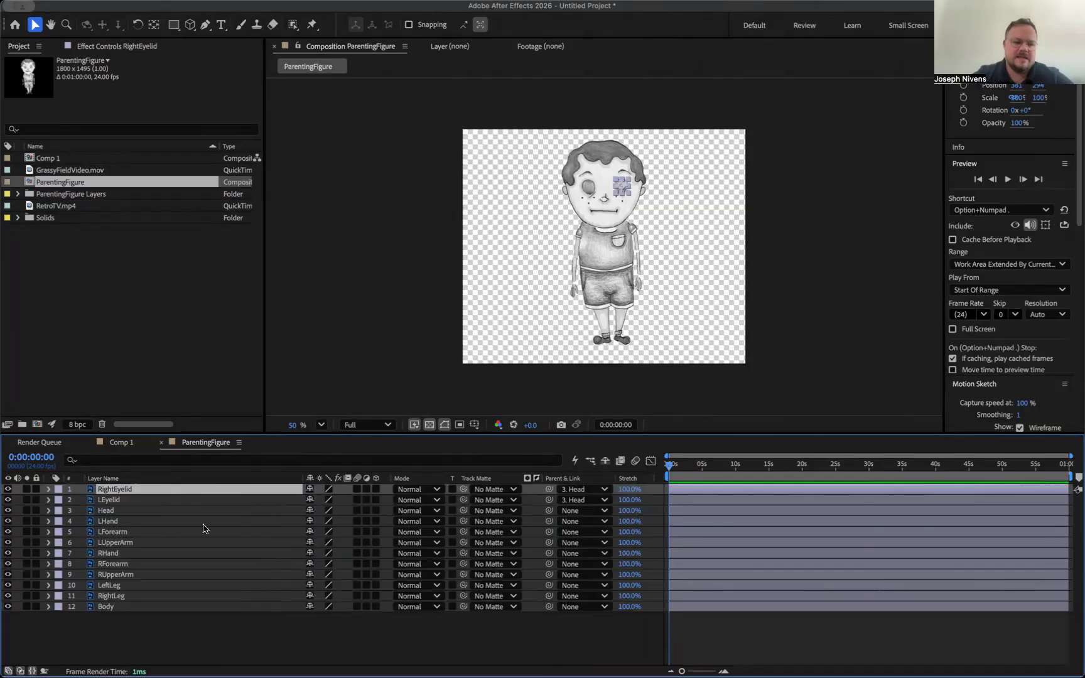
- Chain the left arm by parenting LHand to LForearm, LForearm to LUpperArm, and LUpperArm to Body
click(247, 520)
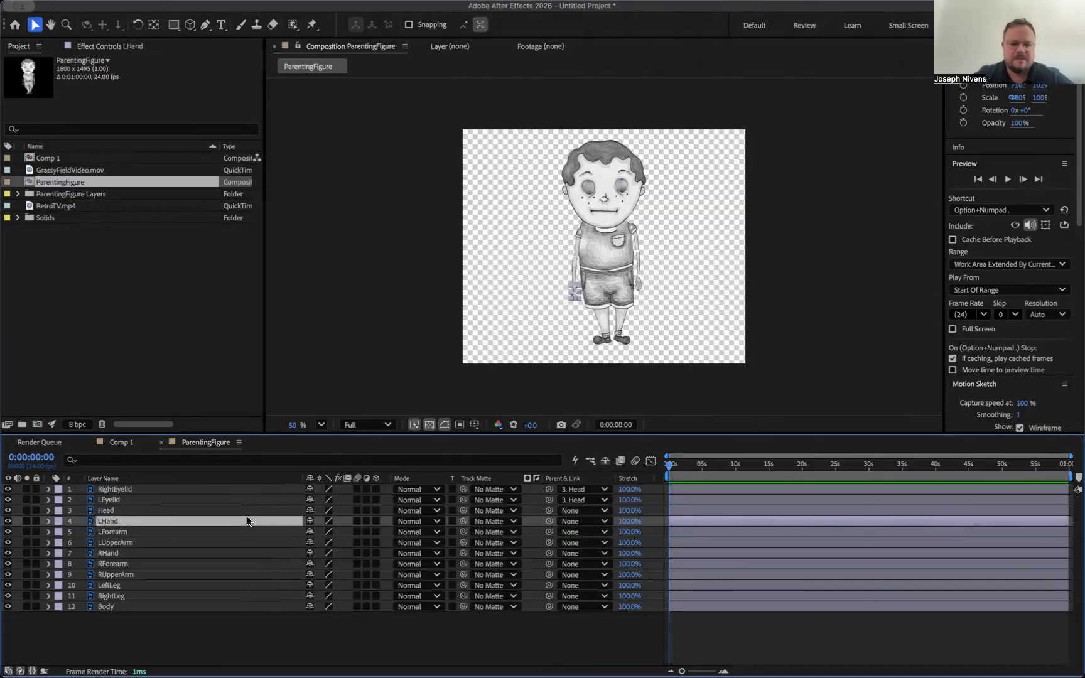
click(591, 521)
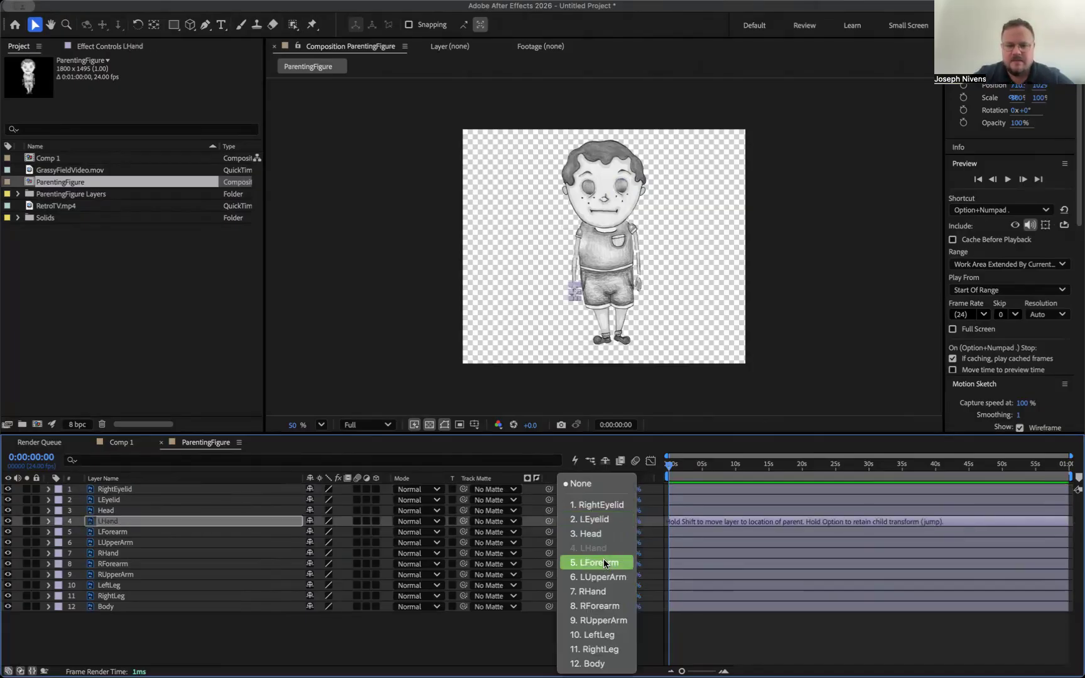
click(603, 560)
click(586, 533)
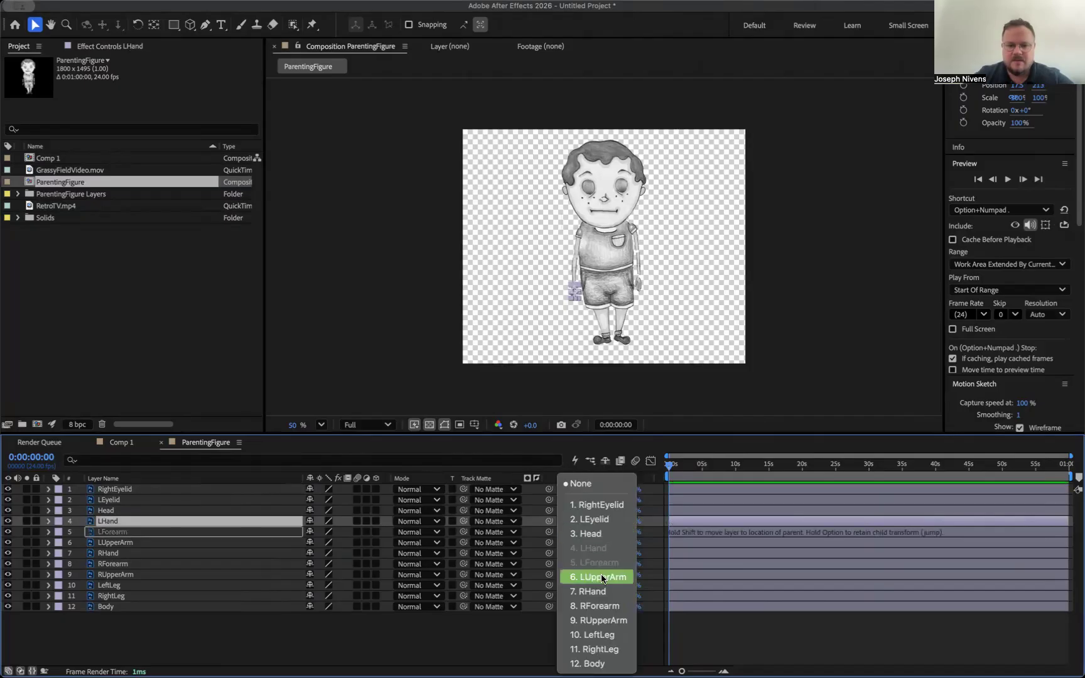
click(596, 577)
click(580, 544)
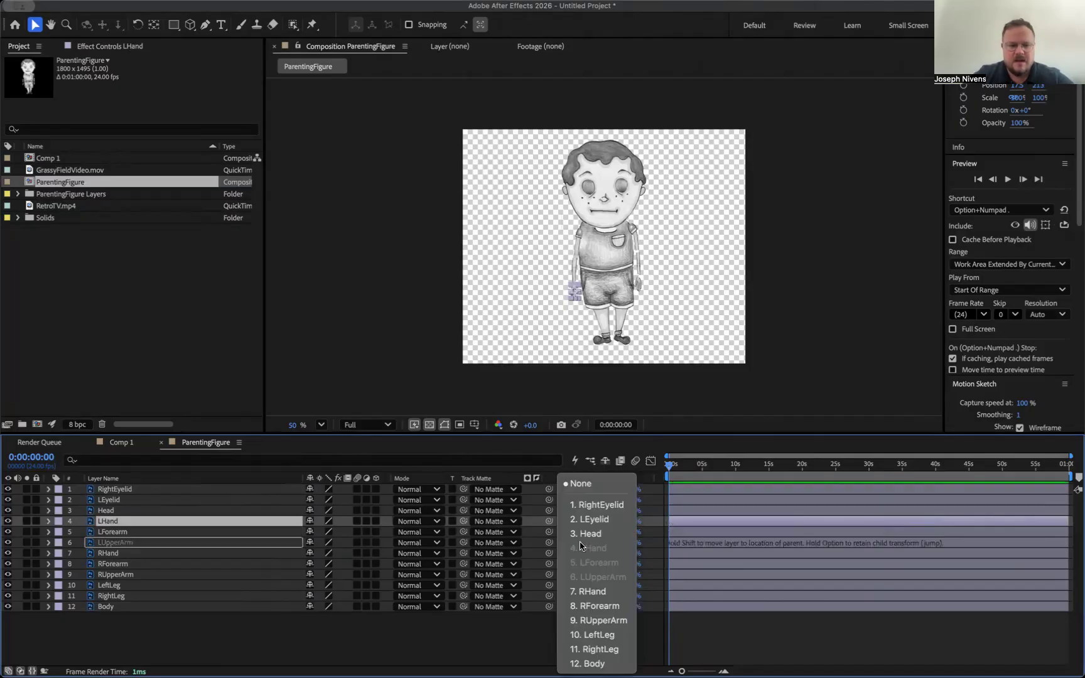
click(587, 664)
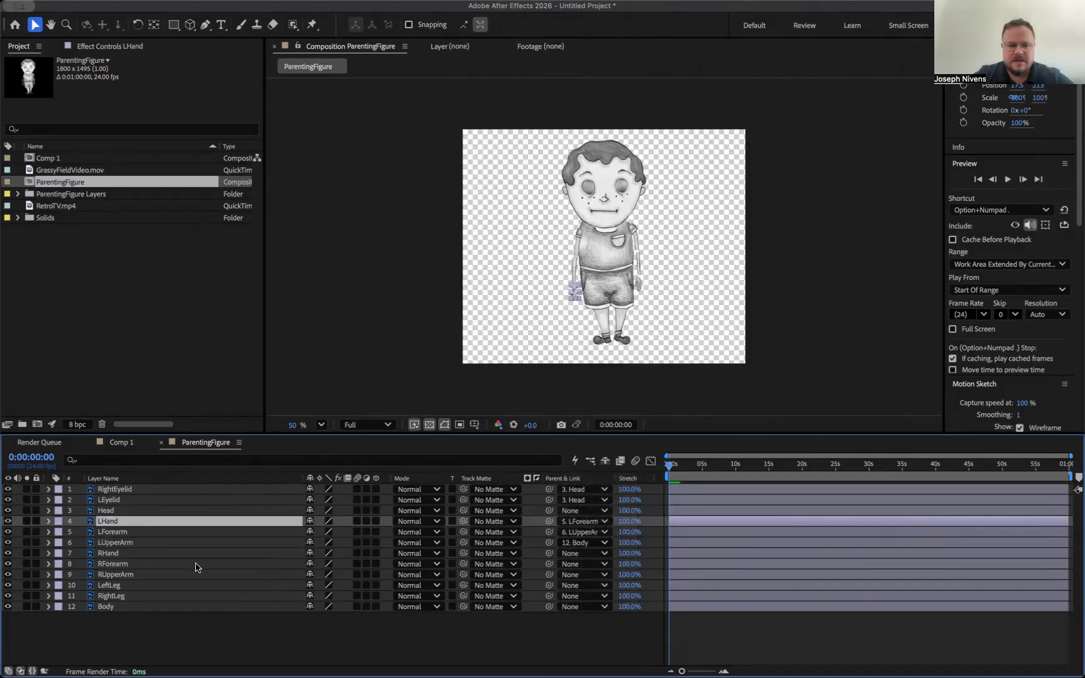
- Chain the right arm by parenting RHand to RForearm, RForearm to RUpperArm, and RUpperArm to Body
click(170, 555)
click(585, 554)
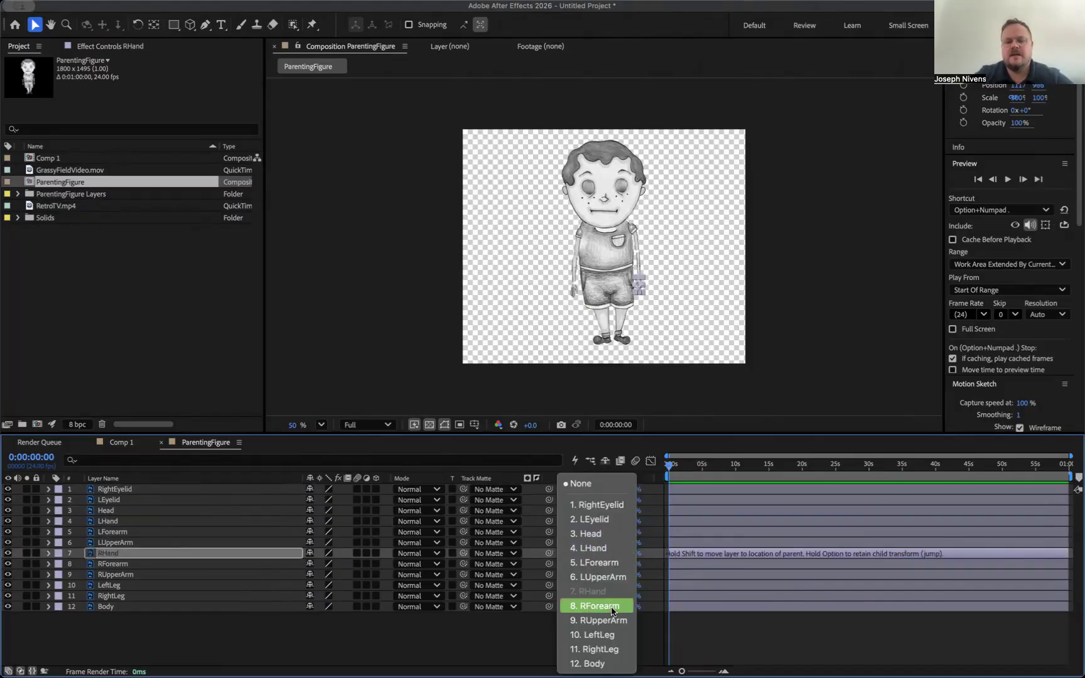
click(599, 606)
click(585, 564)
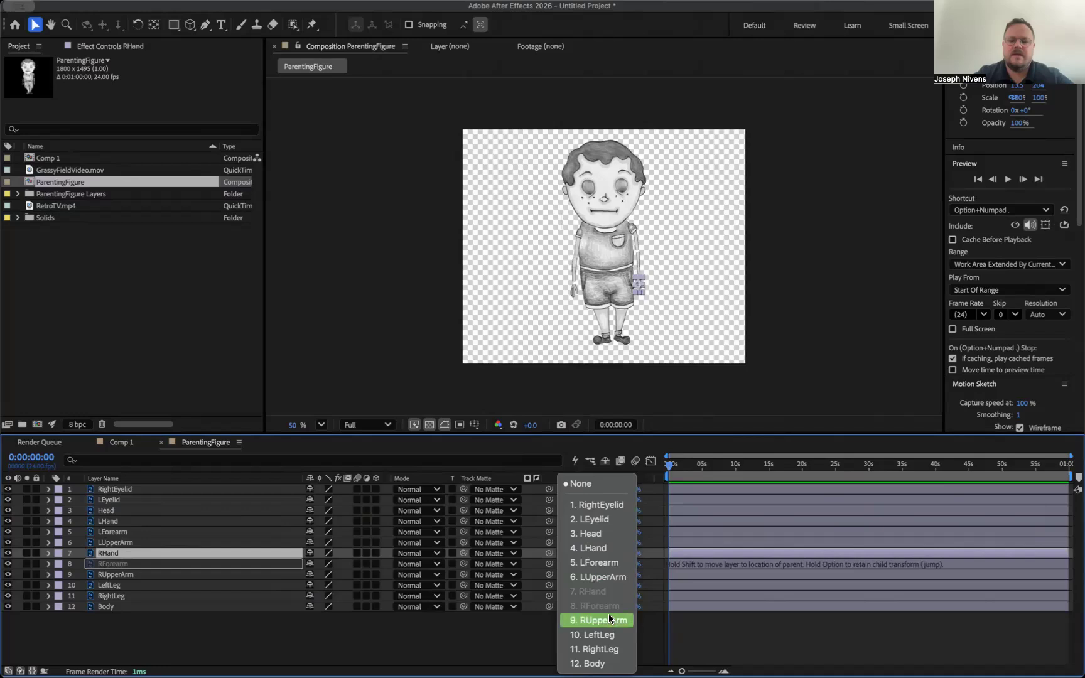
click(607, 618)
click(599, 573)
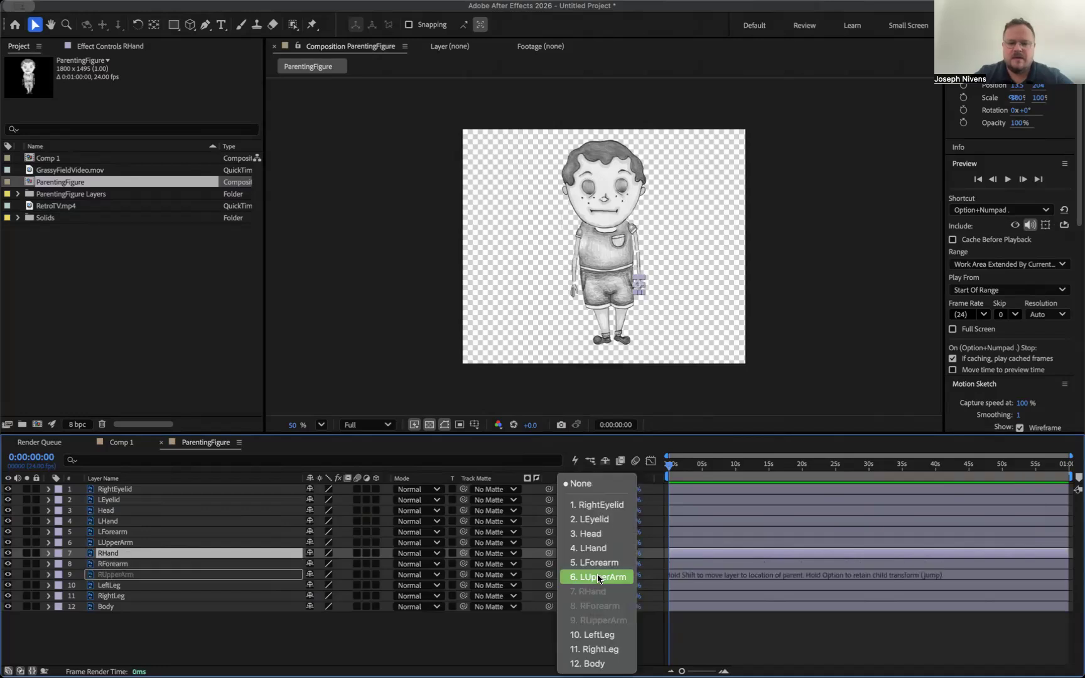
click(597, 663)
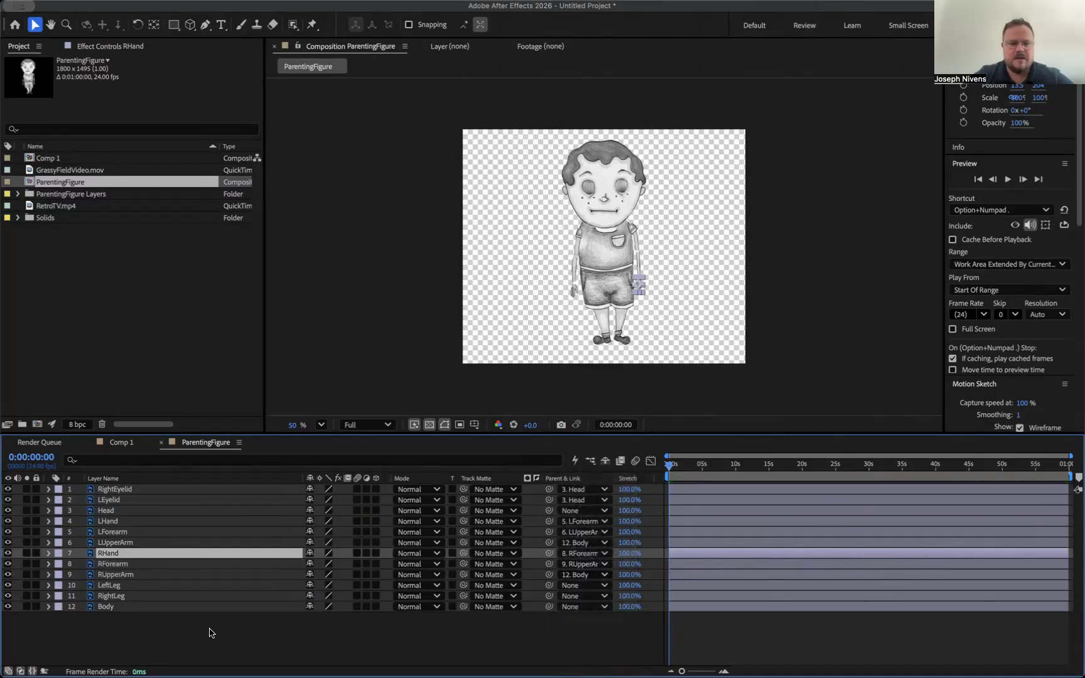
- Parent the LeftLeg and RightLeg layers to the Body layer
click(172, 585)
click(584, 585)
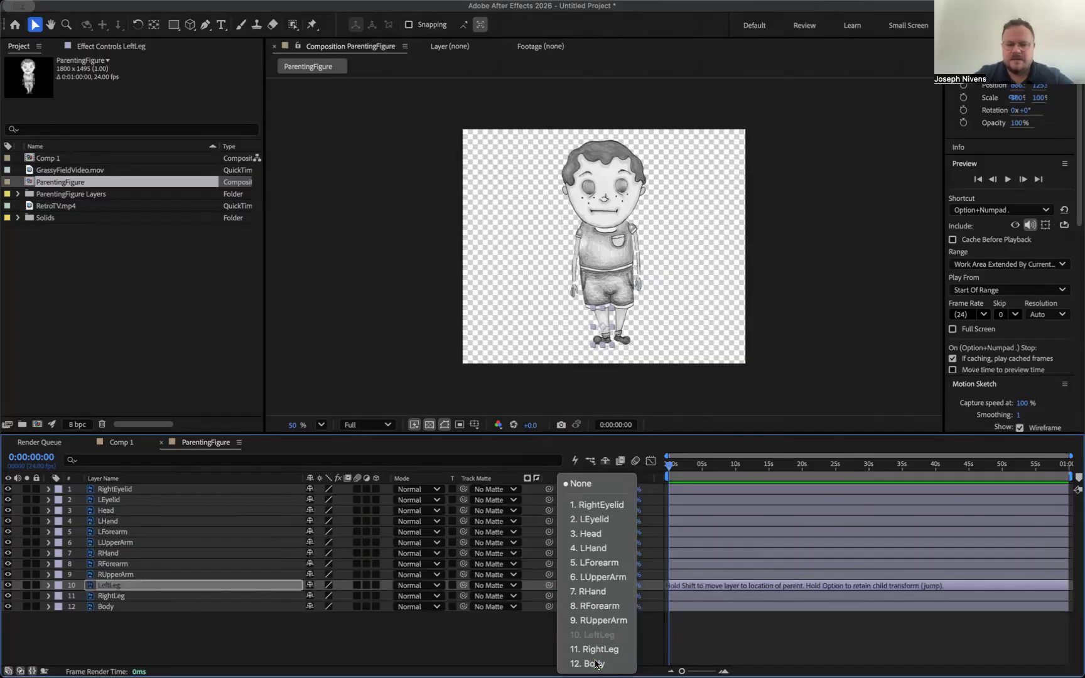
click(587, 663)
click(275, 595)
click(584, 596)
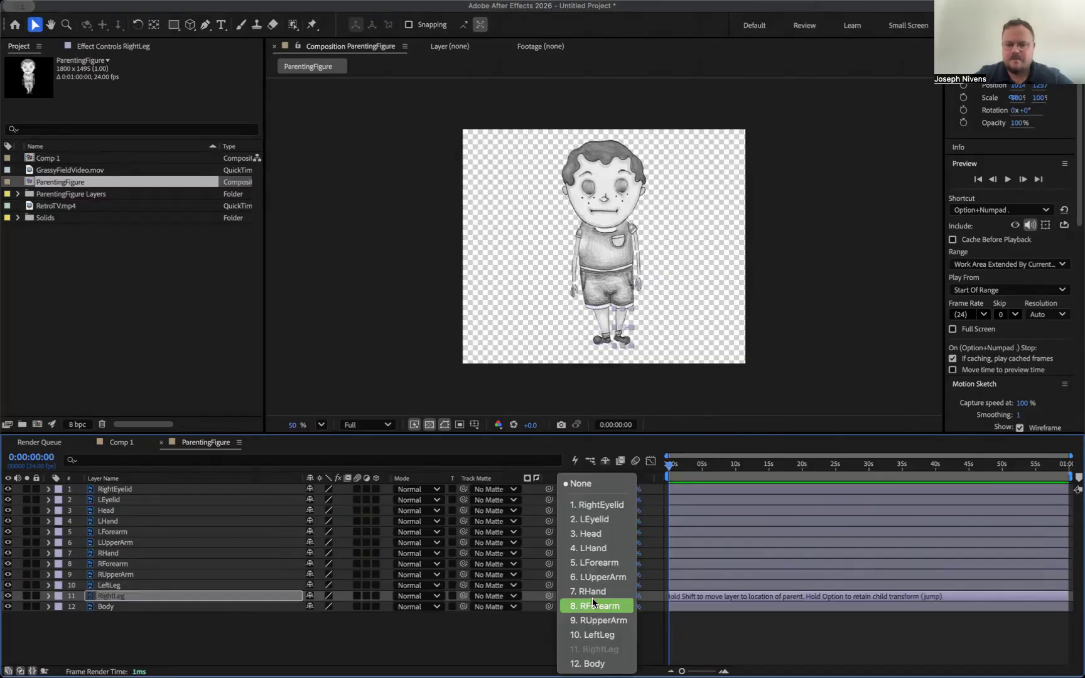
click(589, 661)
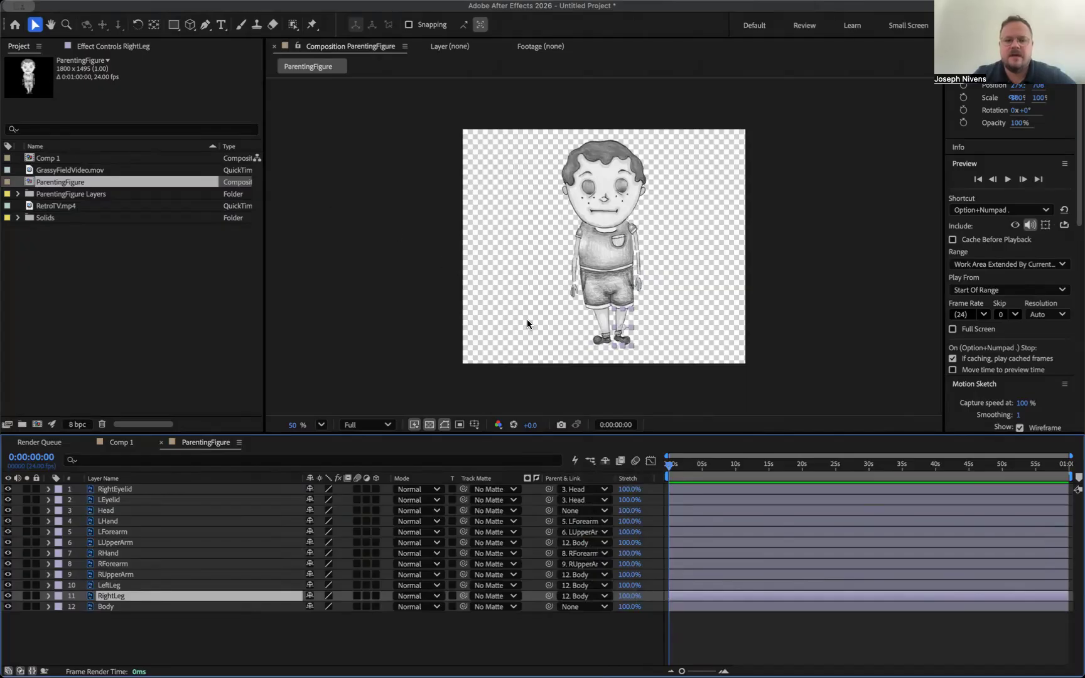
- Try rotating the RightLeg layer about its centred anchor point
key(period)
key(period)
key(space)
drag(712, 311, 637, 52)
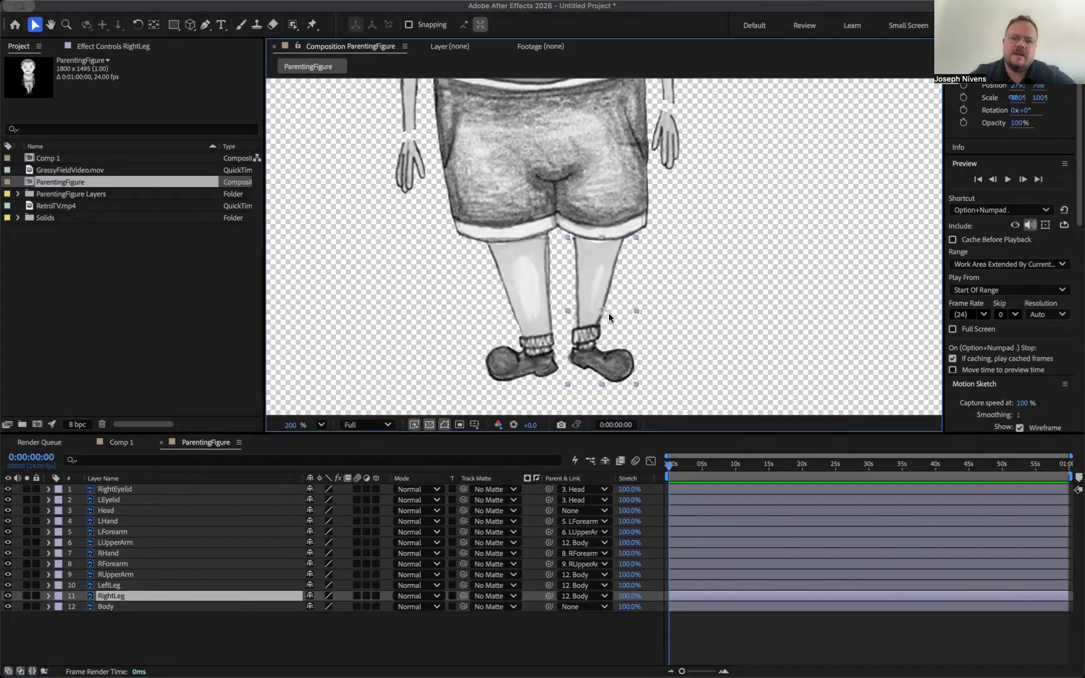
key(w)
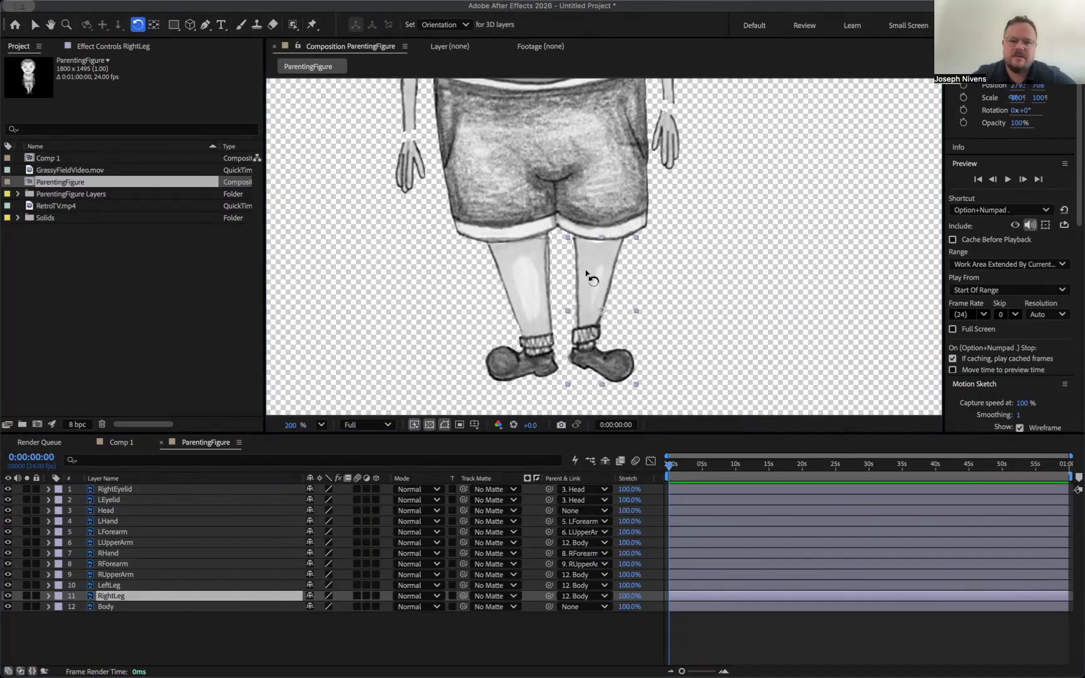
drag(587, 346, 565, 402)
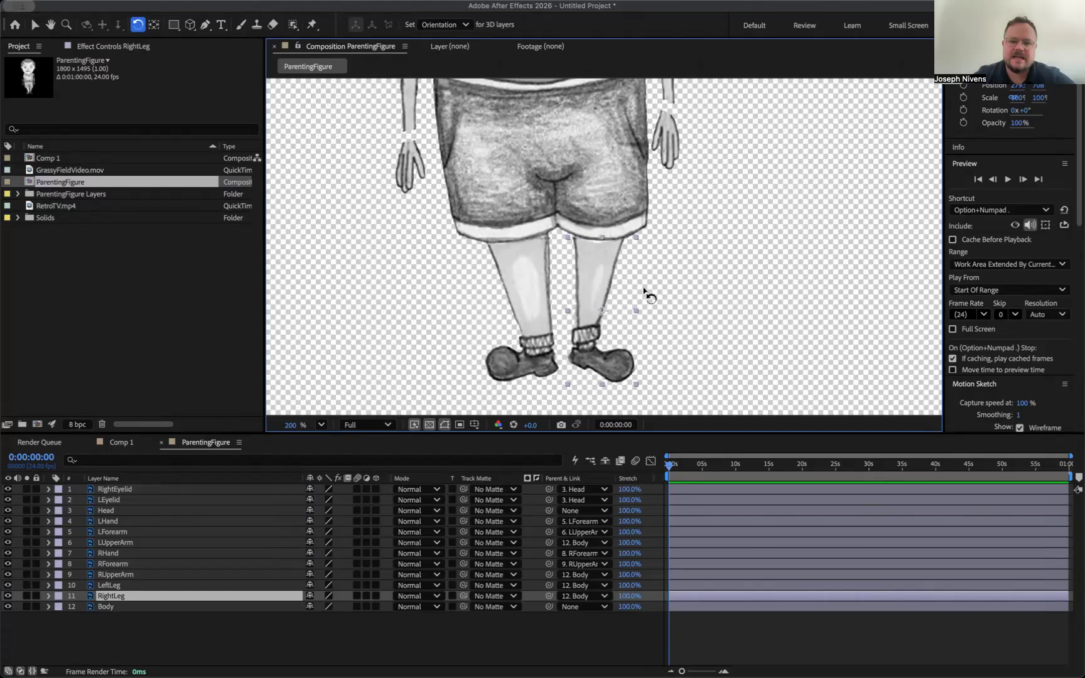
- Move the anchor points of RightLeg and LeftLeg to the tops of the legs at the shorts' hem
click(153, 25)
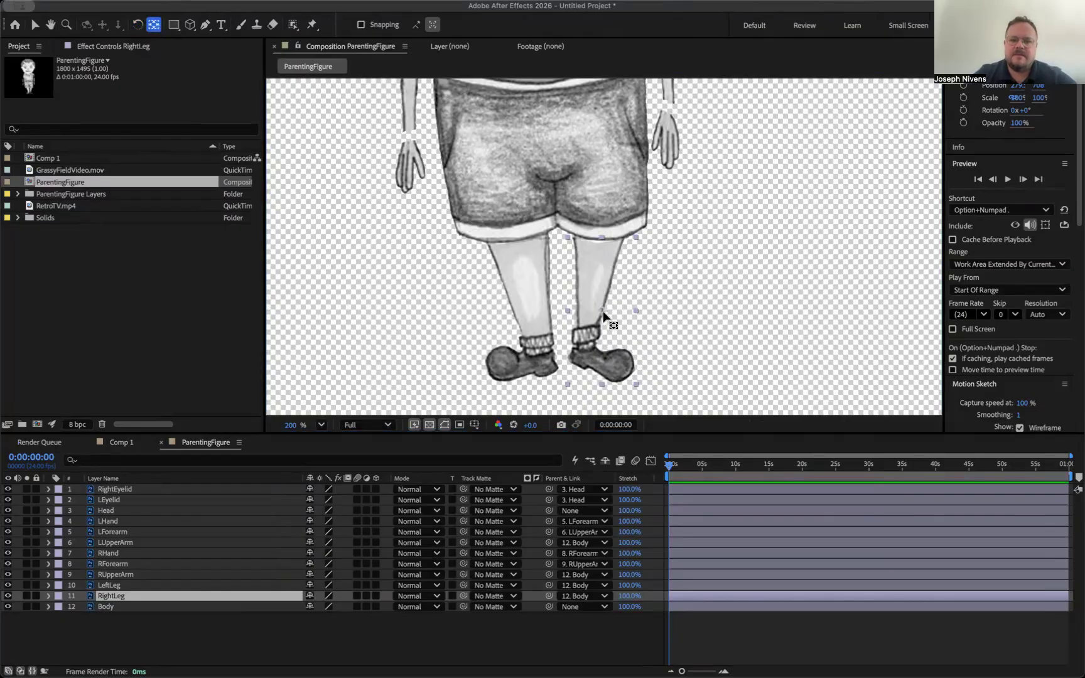
drag(603, 314, 602, 238)
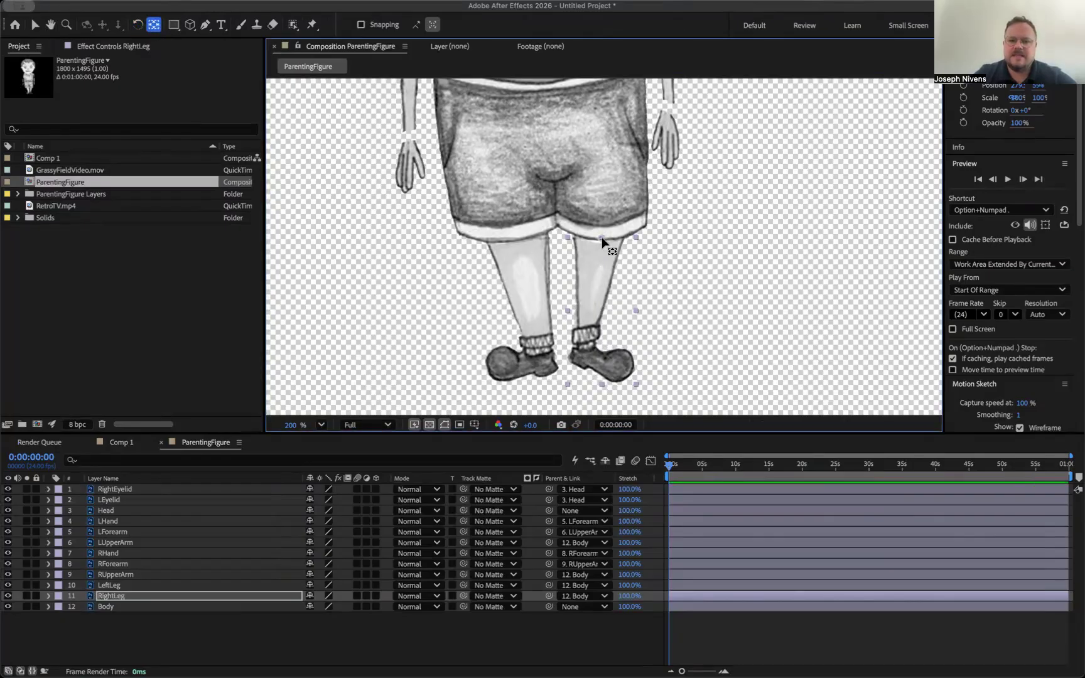
click(113, 586)
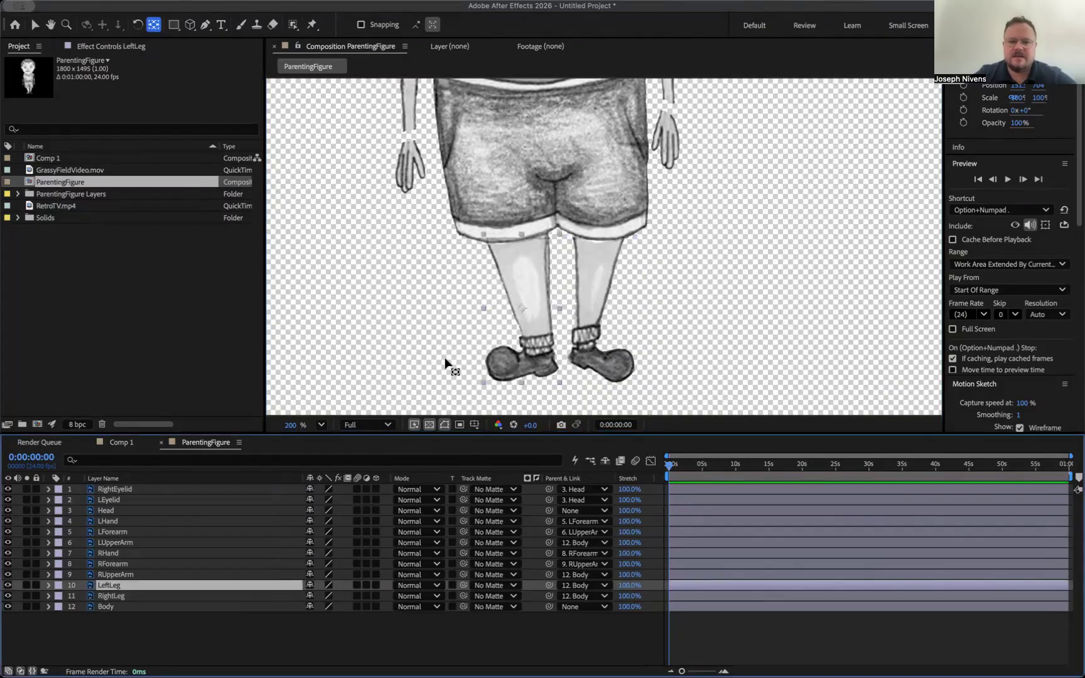
drag(514, 257, 514, 241)
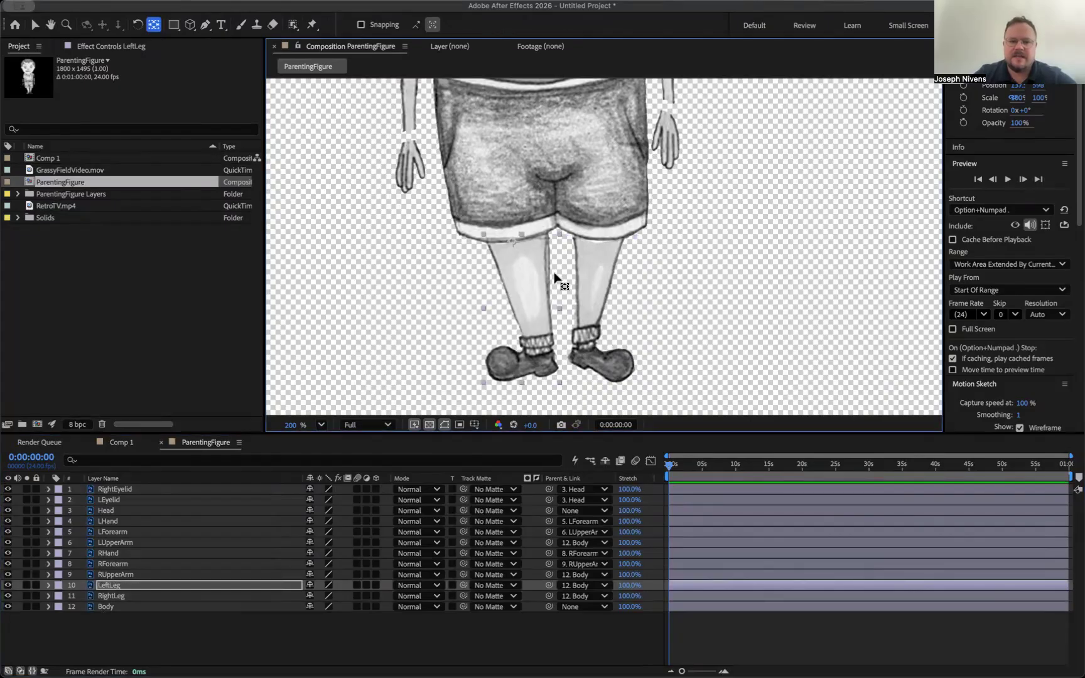
- Move the left arm's anchor points to its joints: LHand at the wrist, LForearm at the elbow, LUpperArm at the shoulder
key(h)
drag(558, 172, 588, 367)
key(y)
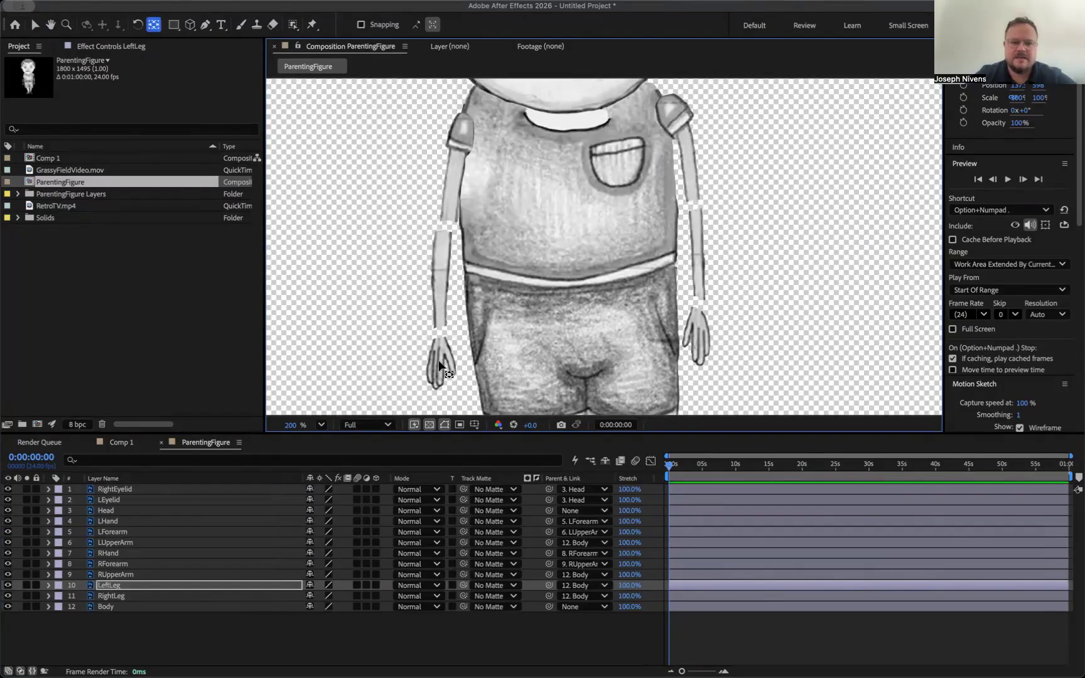
click(439, 359)
drag(440, 366, 442, 340)
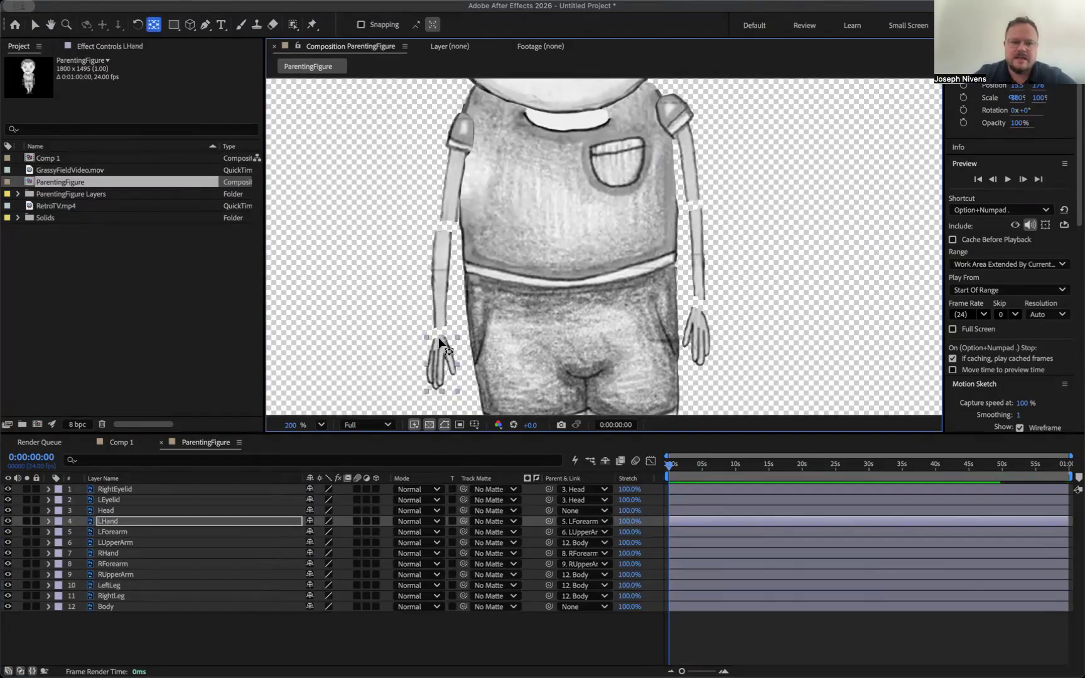
click(438, 290)
drag(444, 277, 443, 230)
click(454, 157)
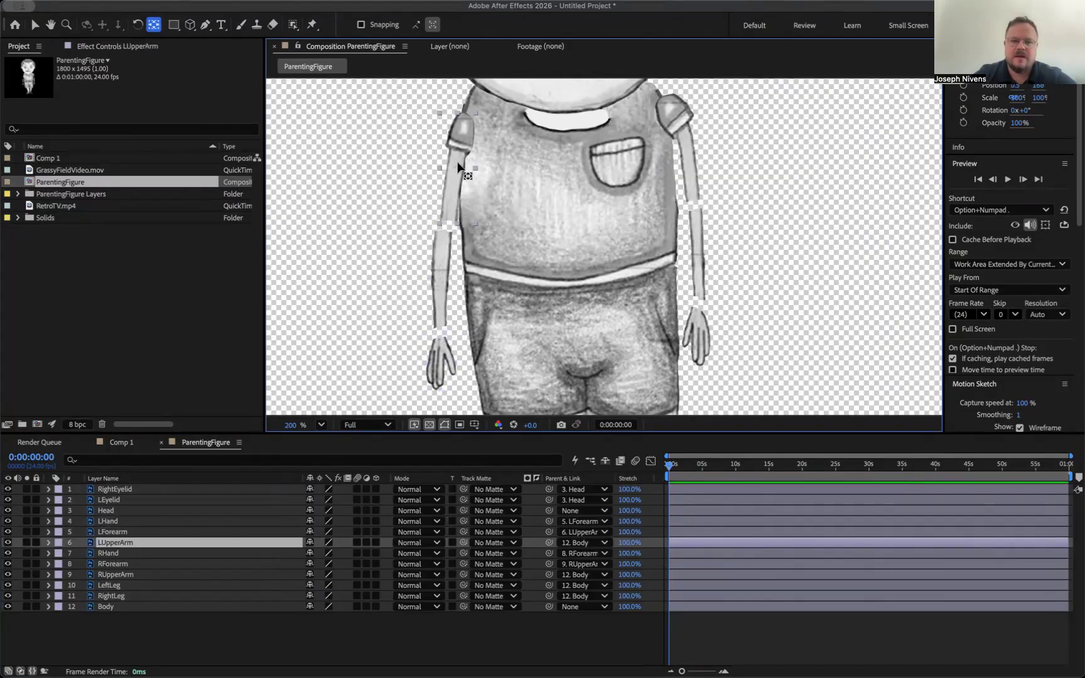
drag(454, 160, 461, 116)
- Move the right arm's anchor points to its joints: RHand at the wrist, RForearm at the elbow, RUpperArm at the shoulder
click(697, 344)
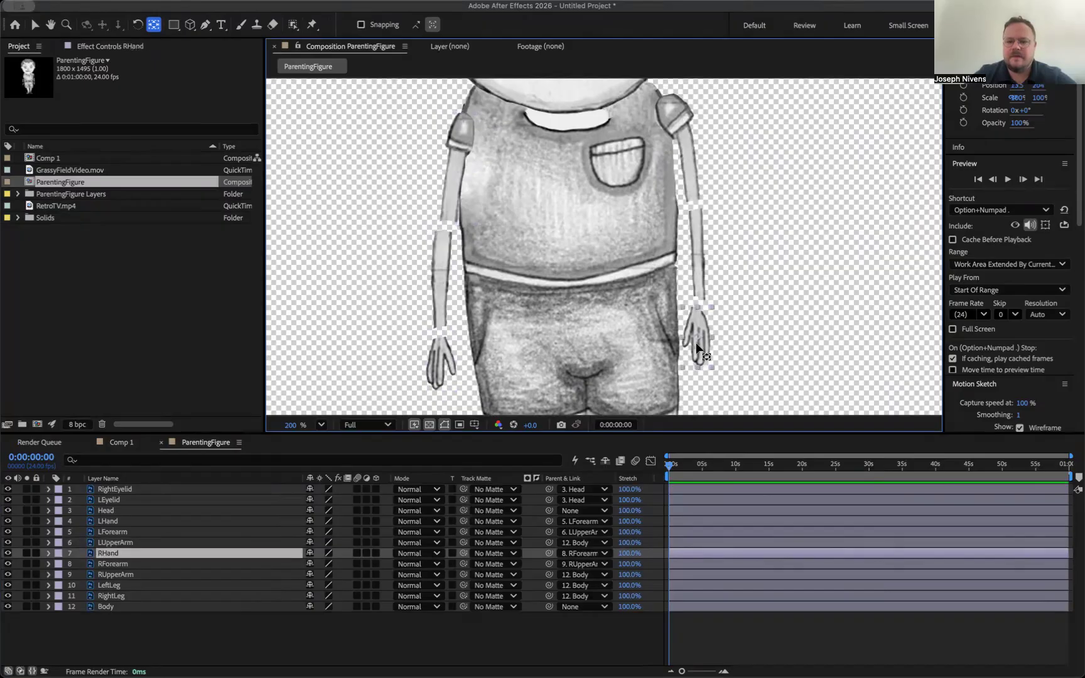
drag(696, 333, 698, 225)
click(699, 269)
click(691, 188)
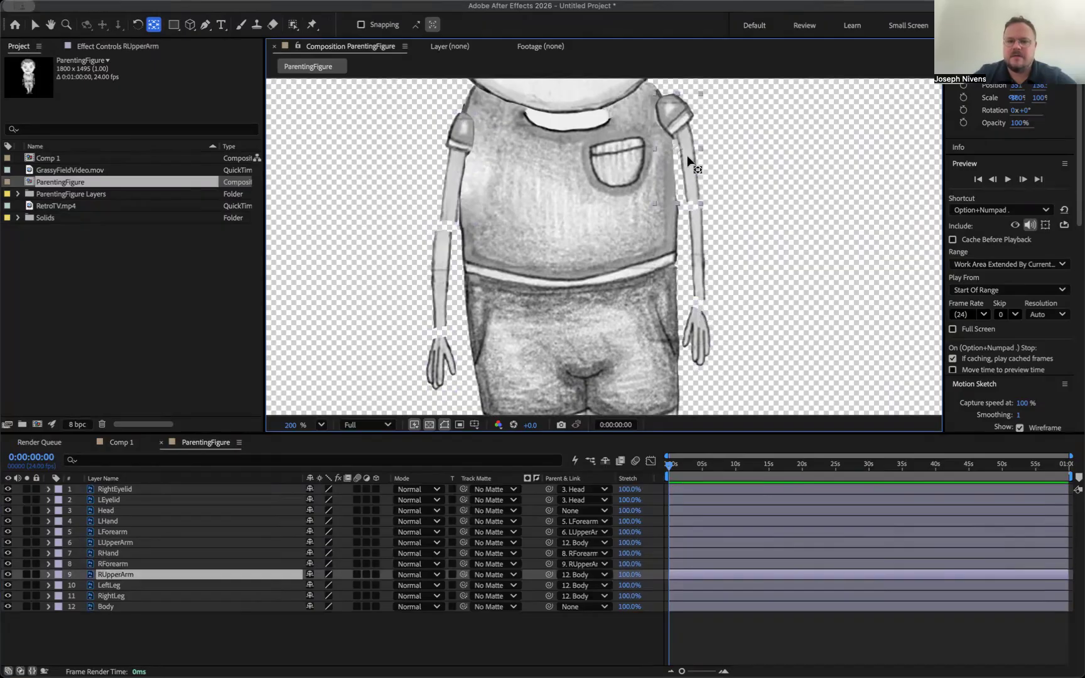
drag(679, 151, 655, 103)
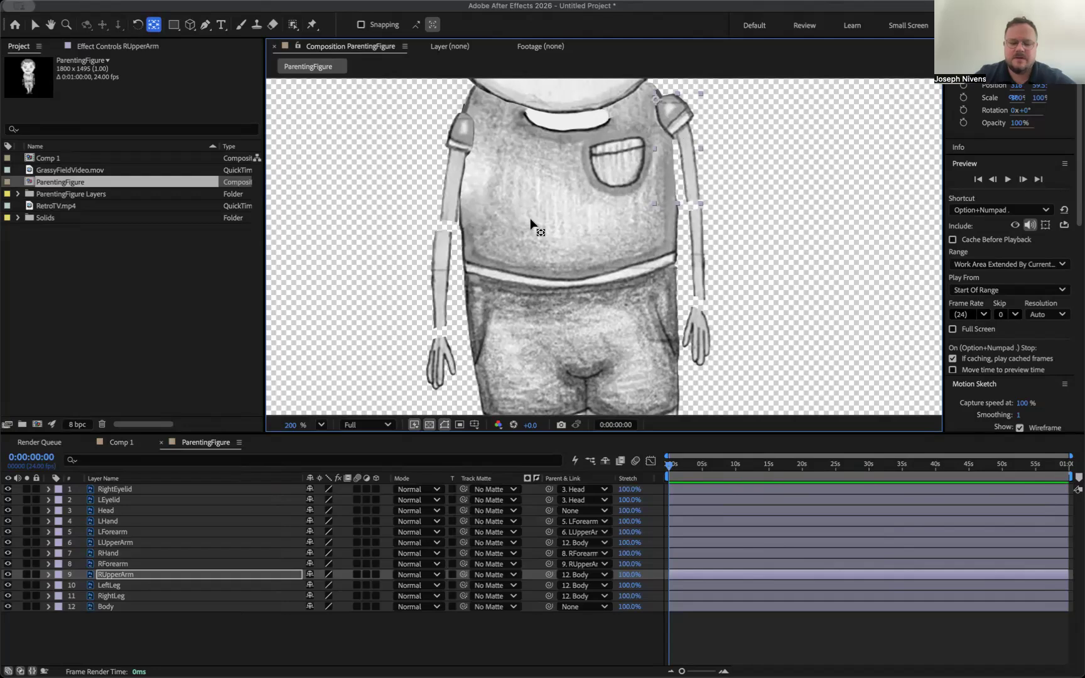
- Move the Head layer's anchor point to the neck, just below the chin
key(h)
drag(538, 198, 538, 466)
key(y)
click(562, 252)
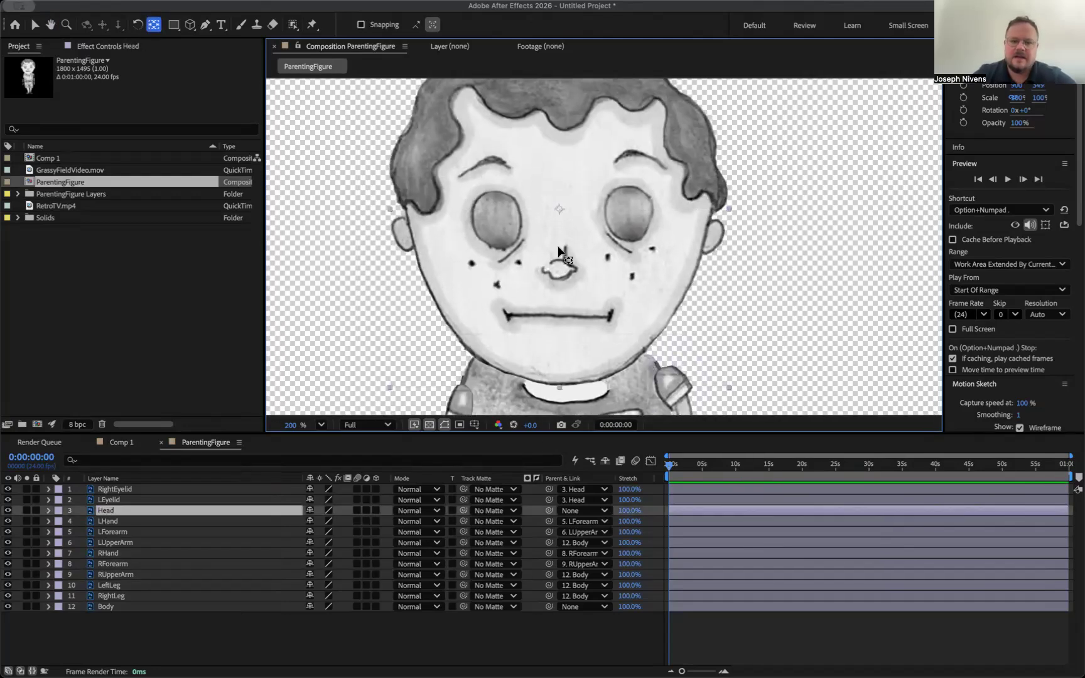
drag(562, 258, 564, 388)
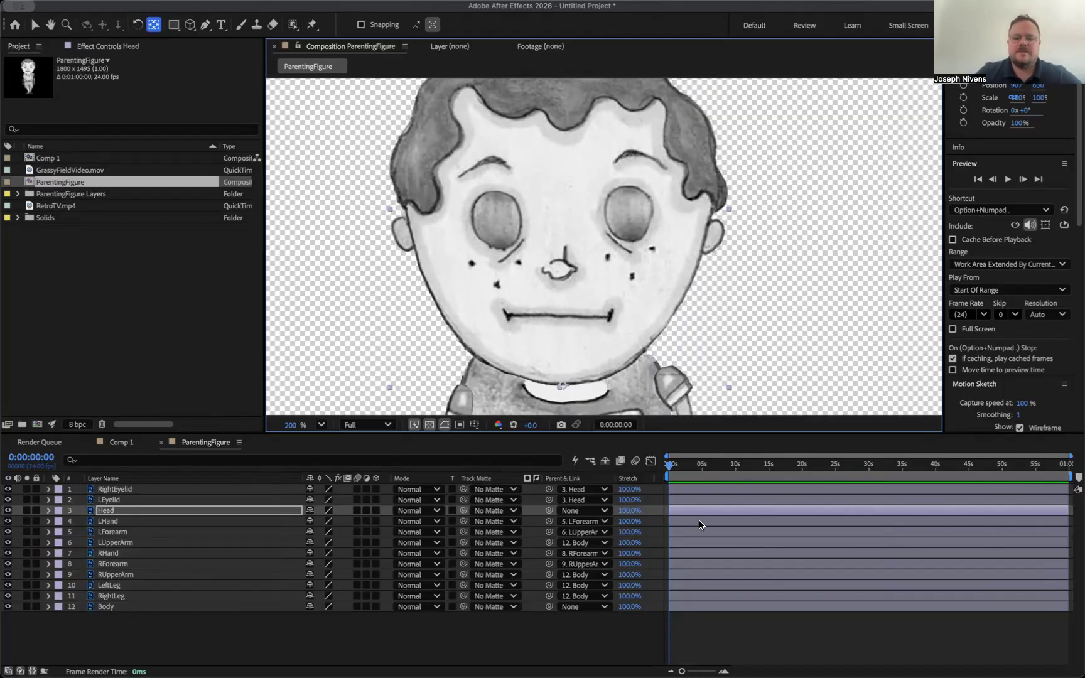
- Parent the Head layer to the Body layer and return the playhead to the start
mouse_move(670, 466)
mouse_down()
mouse_move(751, 466)
mouse_move(669, 467)
mouse_move(677, 479)
mouse_up()
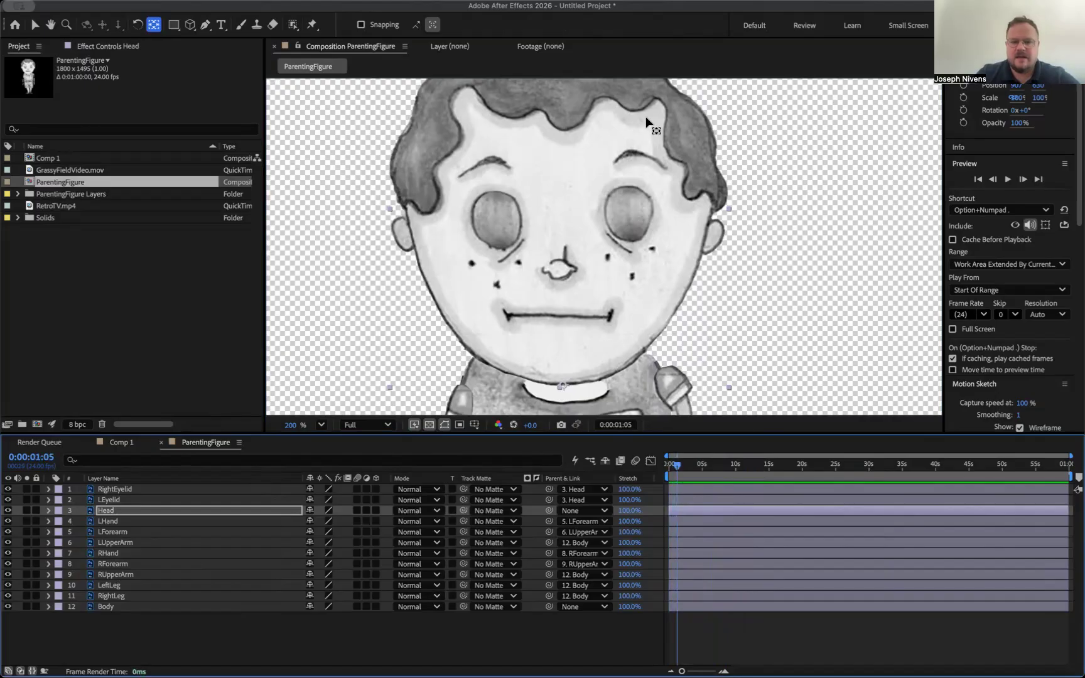
click(575, 513)
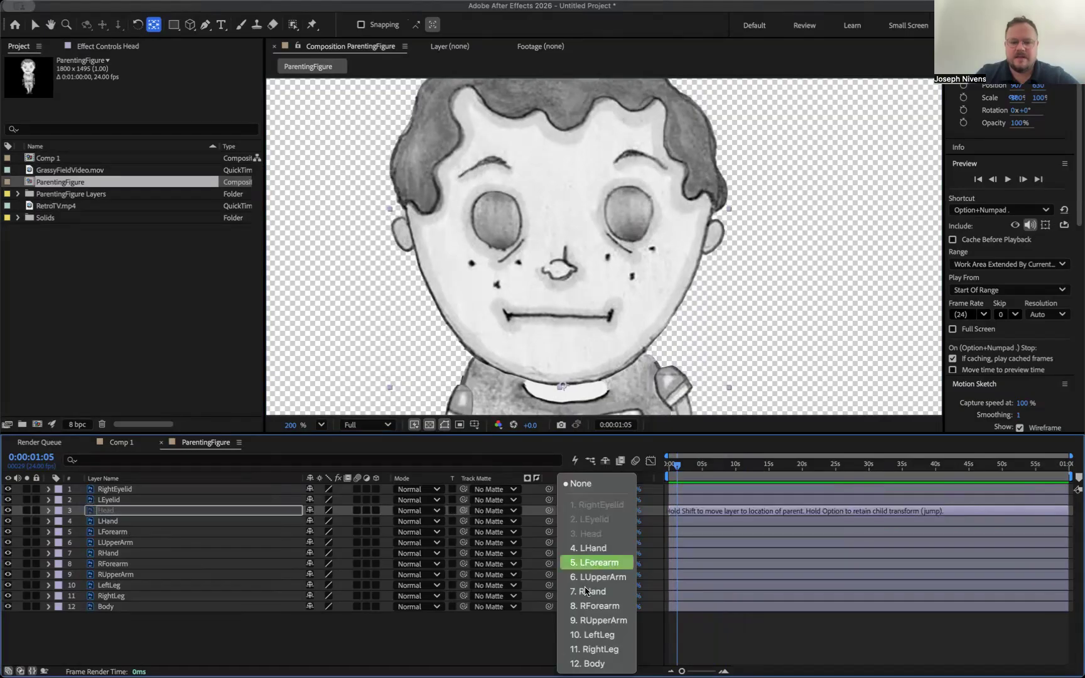
click(593, 664)
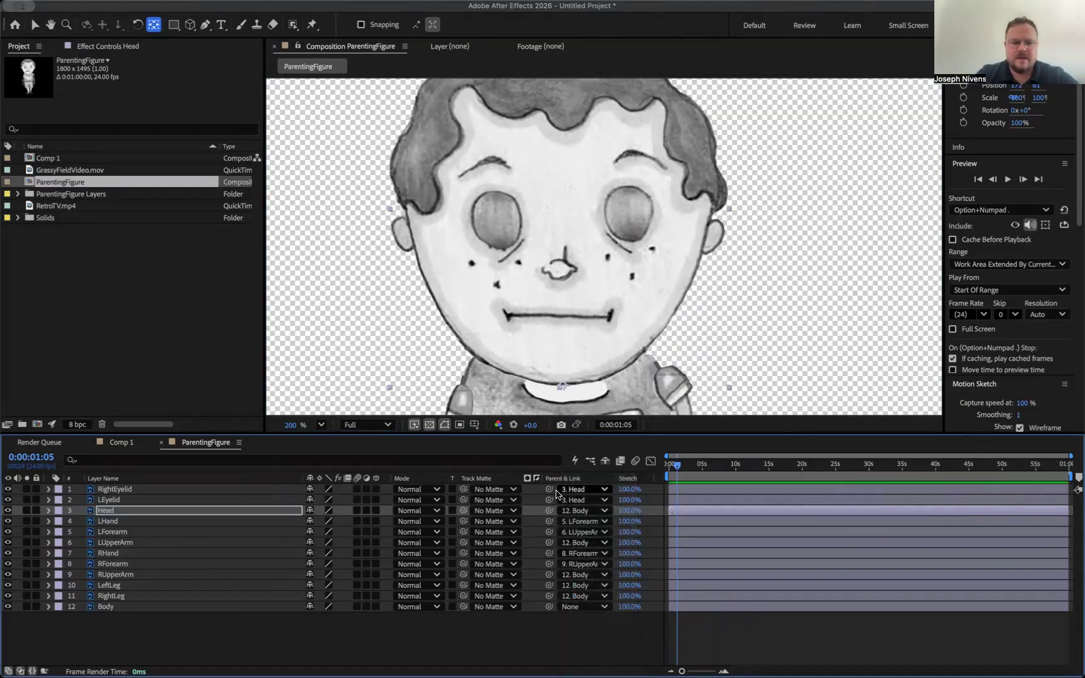
mouse_move(678, 465)
mouse_down()
mouse_move(663, 480)
mouse_move(717, 466)
mouse_move(665, 465)
mouse_up()
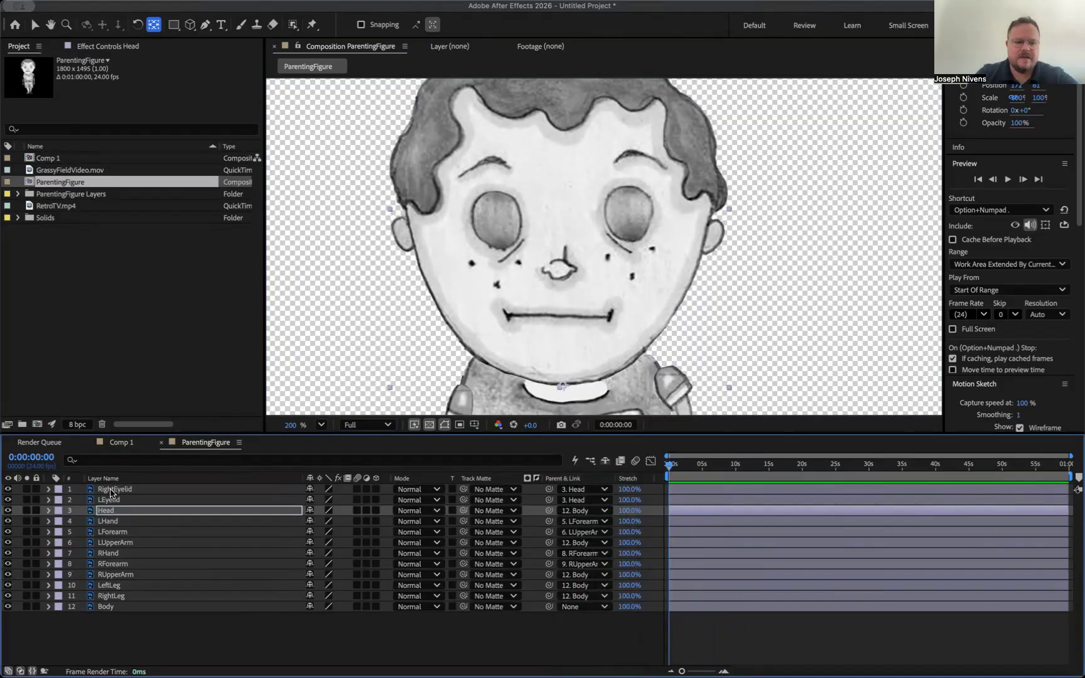
- Reveal Opacity on the RightEyelid and LEyelid layers and enable keyframing for both at 0:00:00:00
click(112, 489)
click(49, 489)
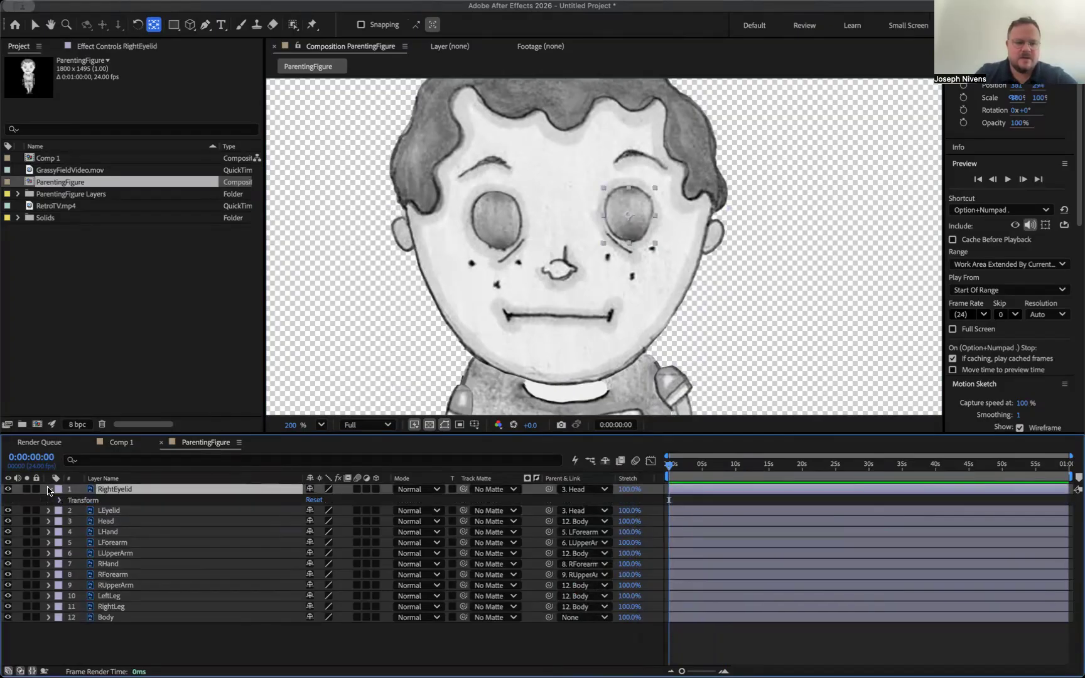
key(t)
click(107, 511)
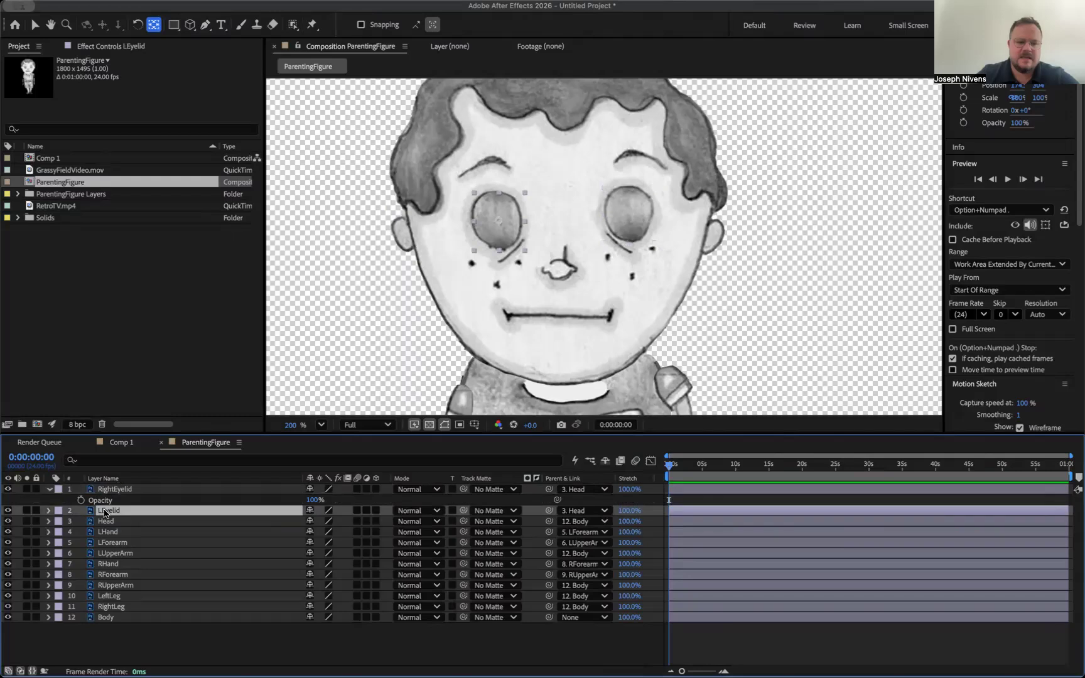
key(t)
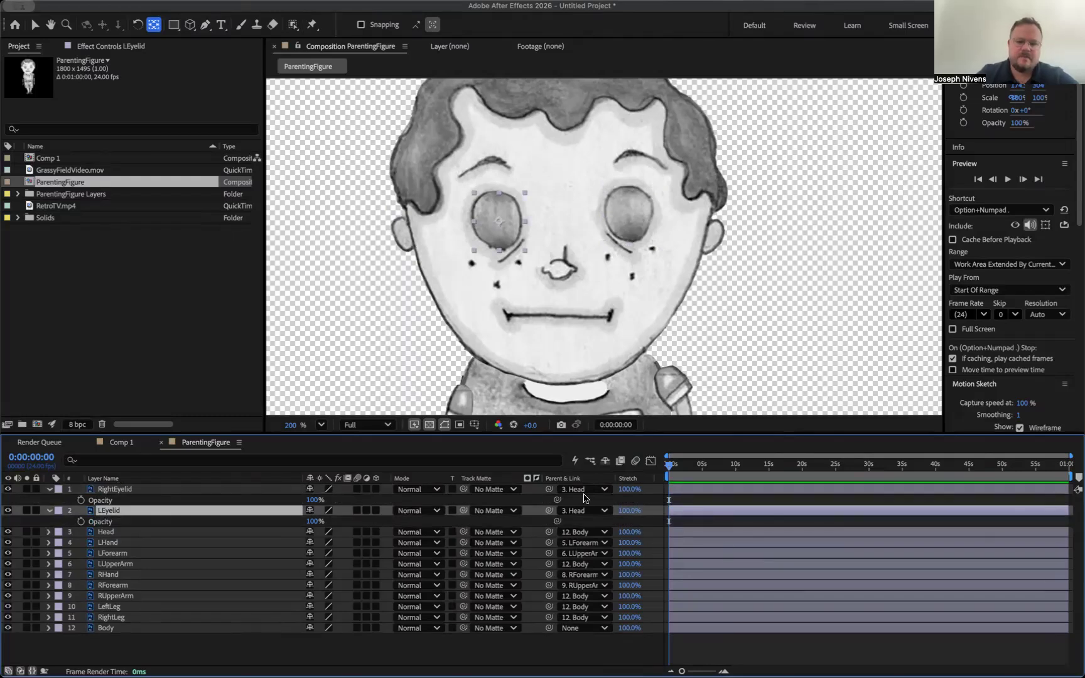
click(119, 490)
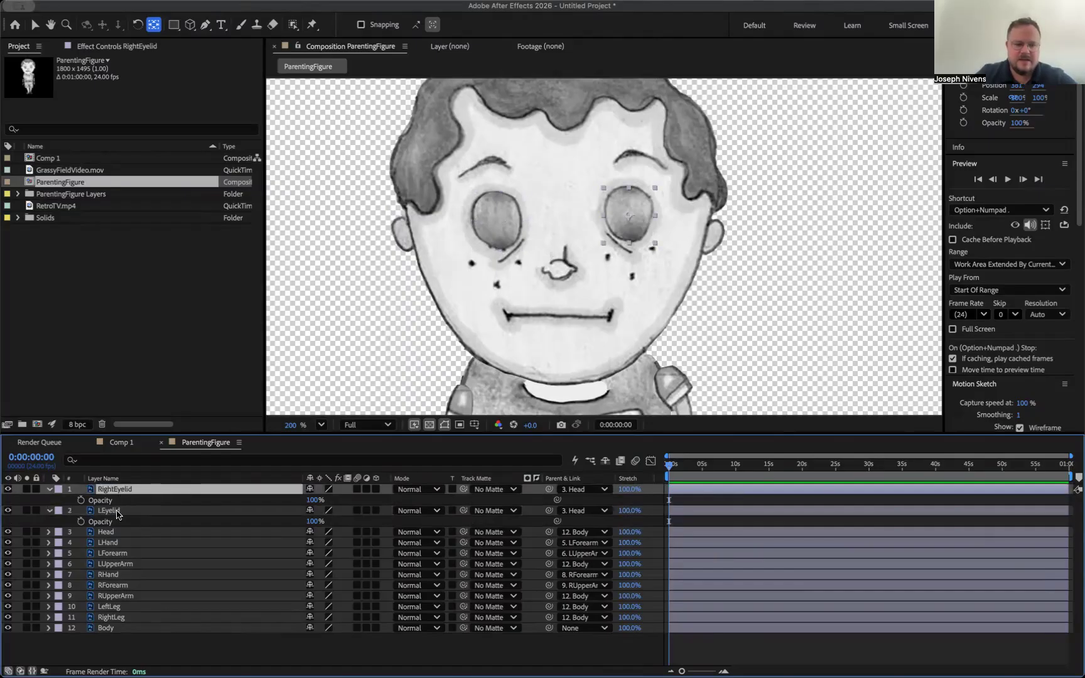
shift+click(117, 510)
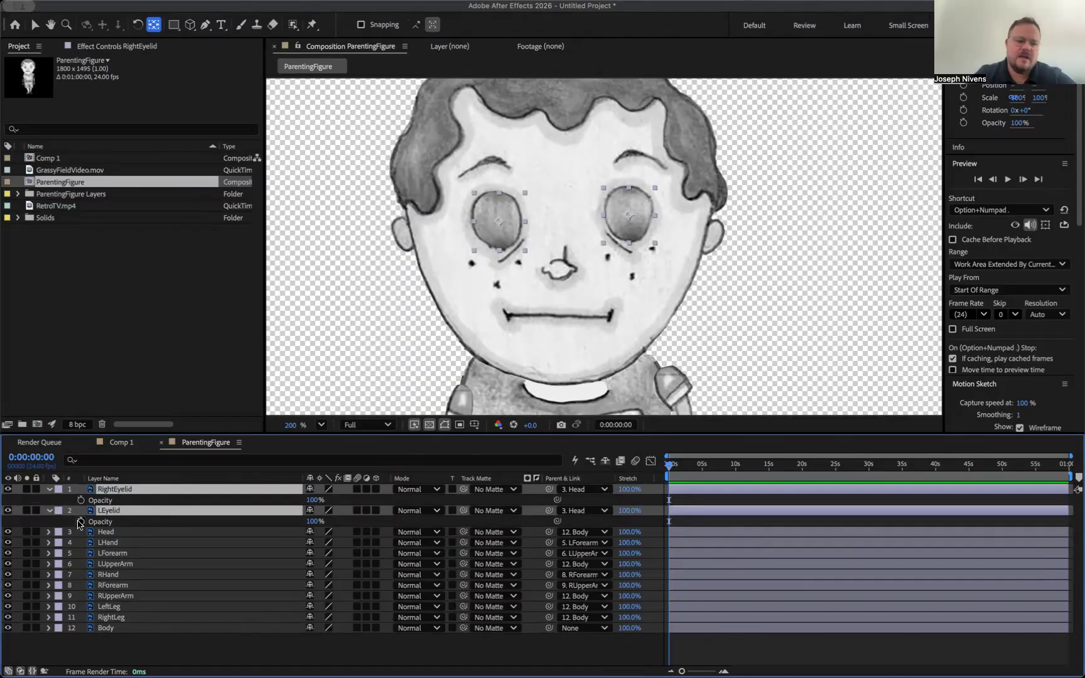
click(81, 522)
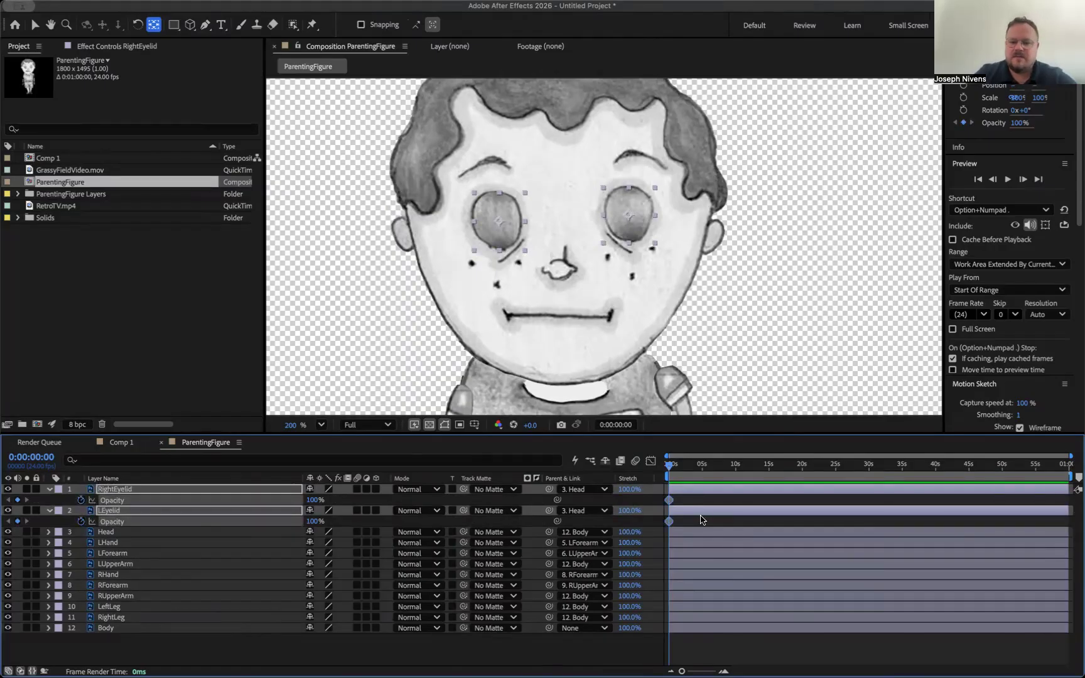
- Set the starting Opacity keyframes of both eyelids to 0%
mouse_move(670, 500)
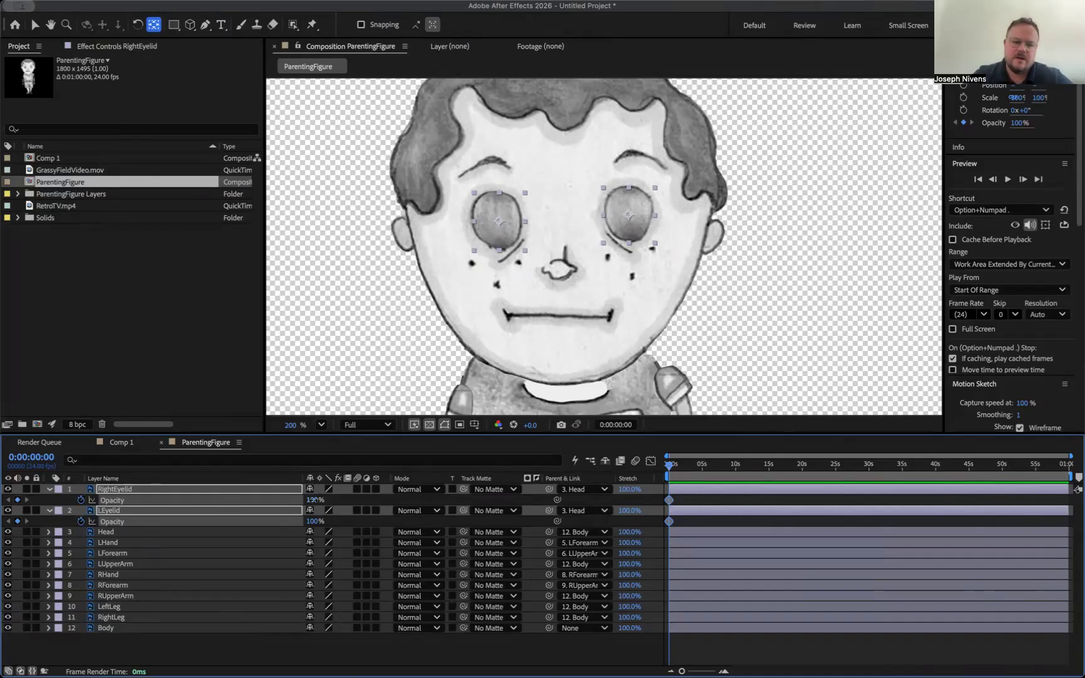
drag(312, 500, 190, 518)
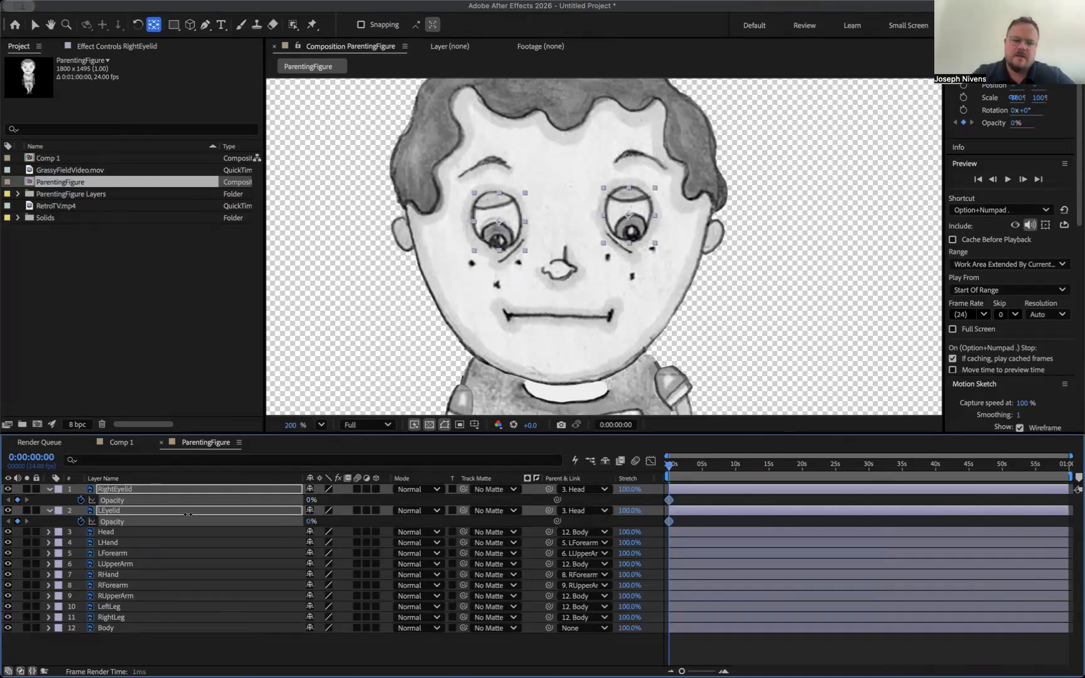
click(696, 504)
- Add Opacity keyframes of 100% to both eyelids at 0:00:01:00
drag(1070, 456, 755, 456)
drag(669, 470, 700, 468)
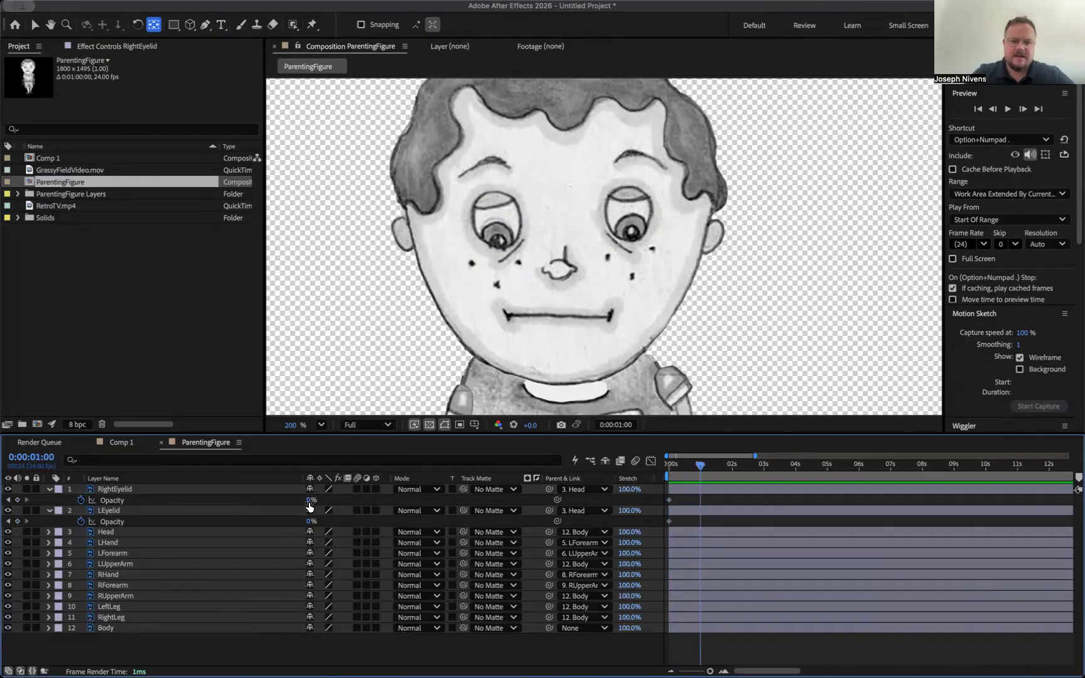
drag(308, 500, 502, 527)
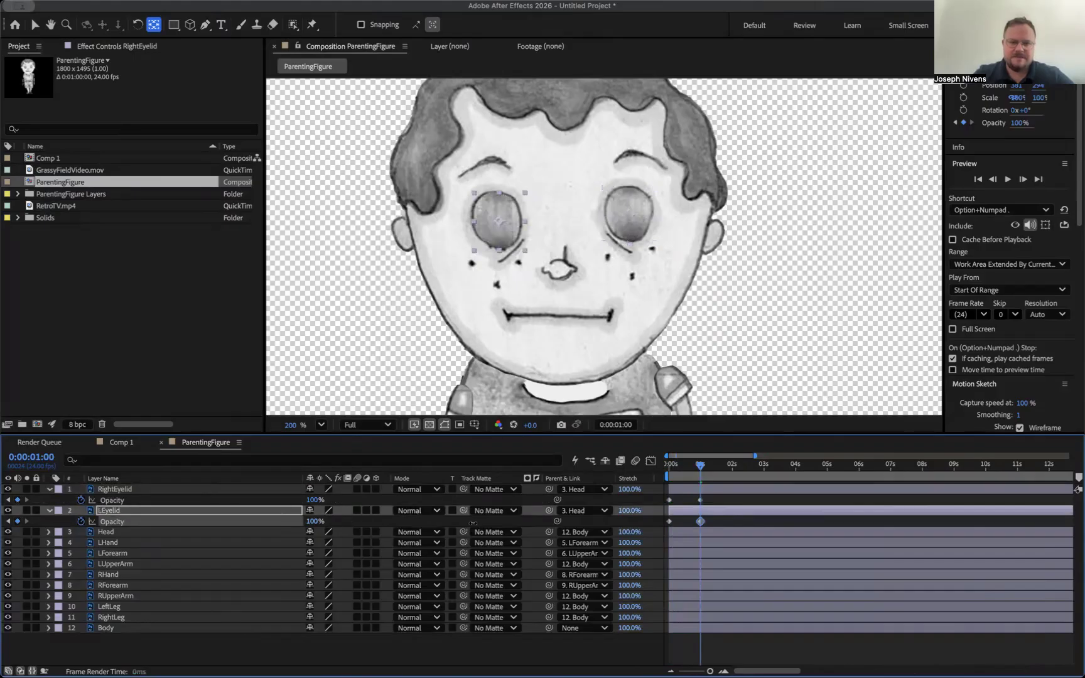
- Add Opacity keyframes of 0% to both eyelids at 0:00:01:03
drag(710, 671, 722, 671)
drag(869, 464, 965, 465)
click(314, 504)
text(0)
click(315, 521)
text(0)
click(892, 520)
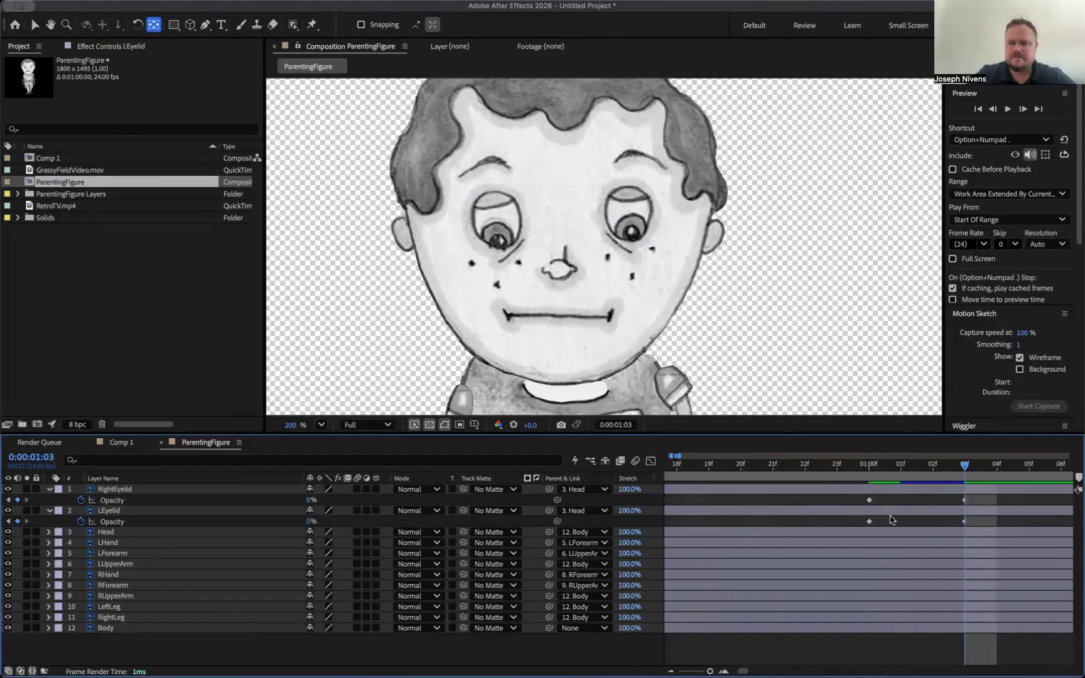
- Preview the eyelid blink around the one-second mark
mouse_move(971, 476)
mouse_down()
mouse_move(871, 483)
mouse_move(960, 486)
mouse_up()
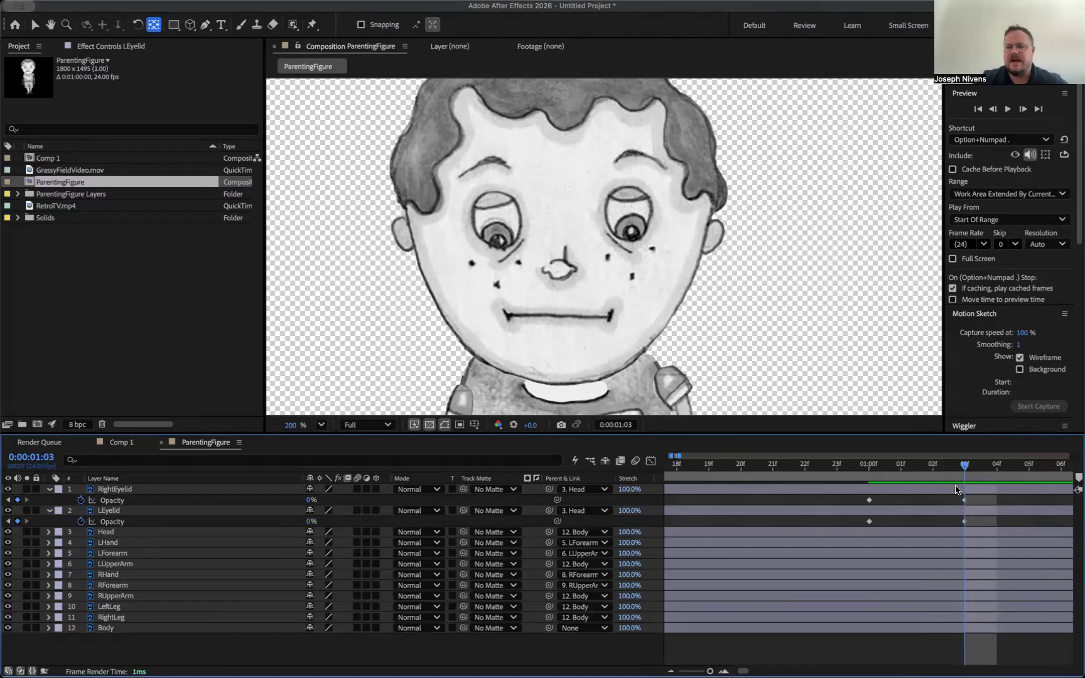
key(space)
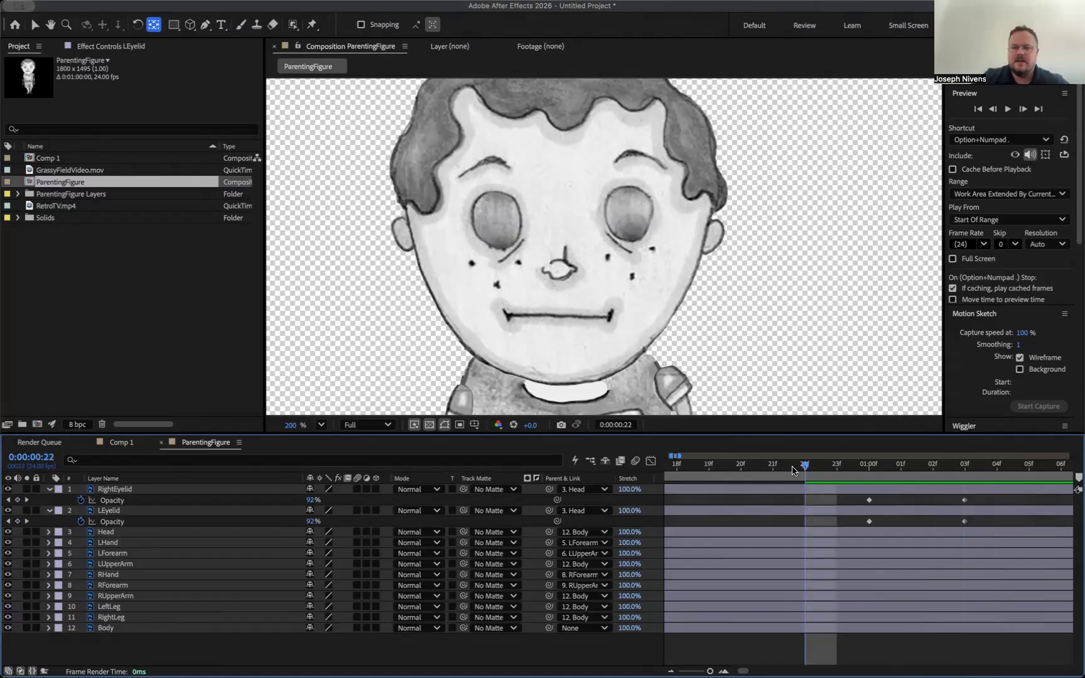
key(space)
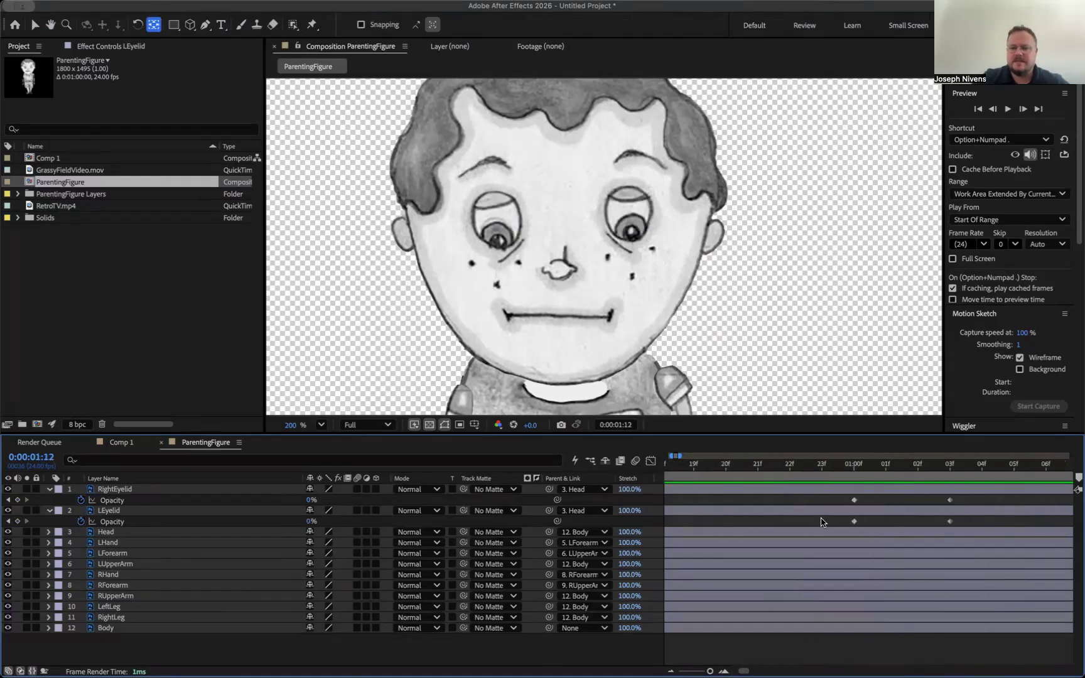
drag(898, 472, 805, 481)
- Undo the eyelids' Opacity keyframes at 0:00:01:00 and 0:00:01:03
click(671, 671)
click(671, 671)
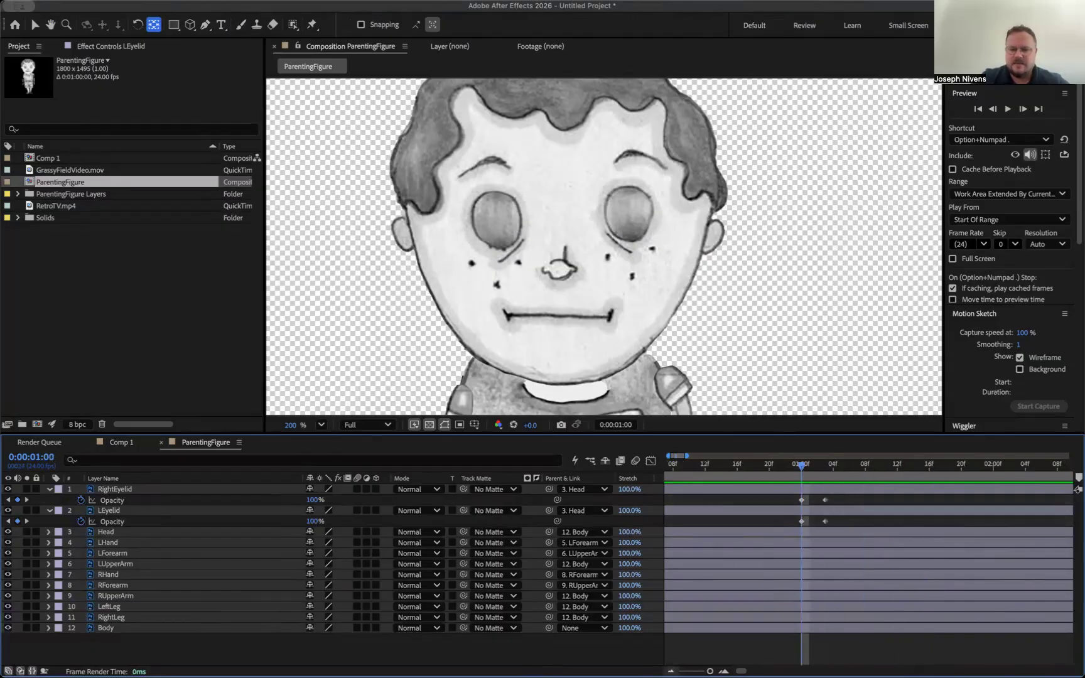
click(670, 671)
click(671, 671)
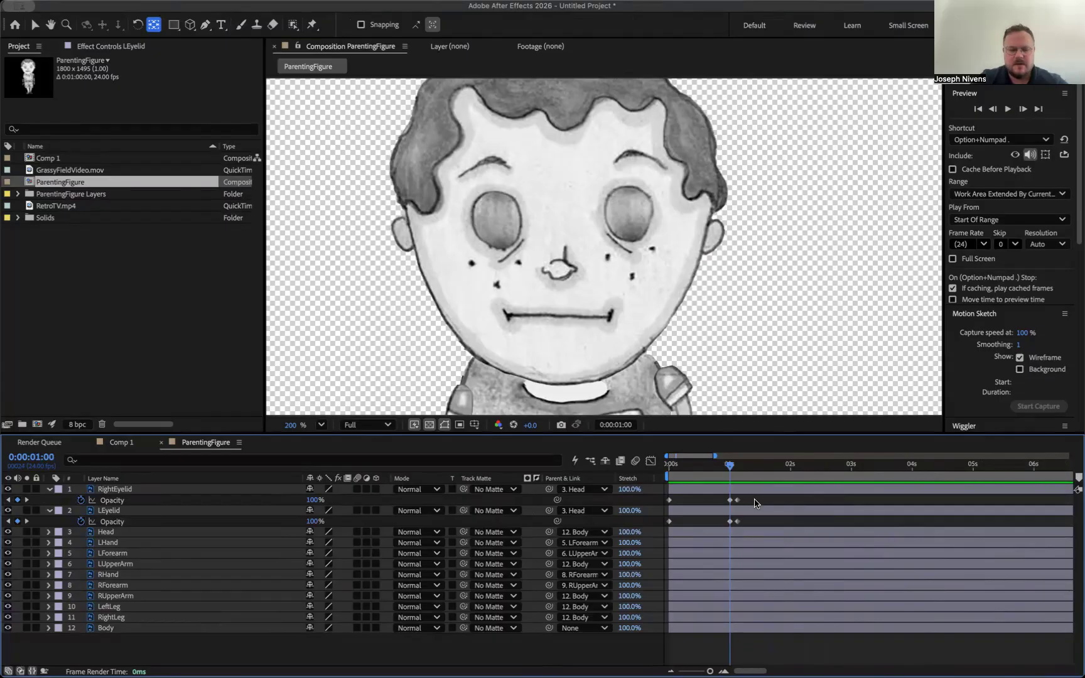
key(super+z)
key(super+z)
key(super+z)
key(super+z)
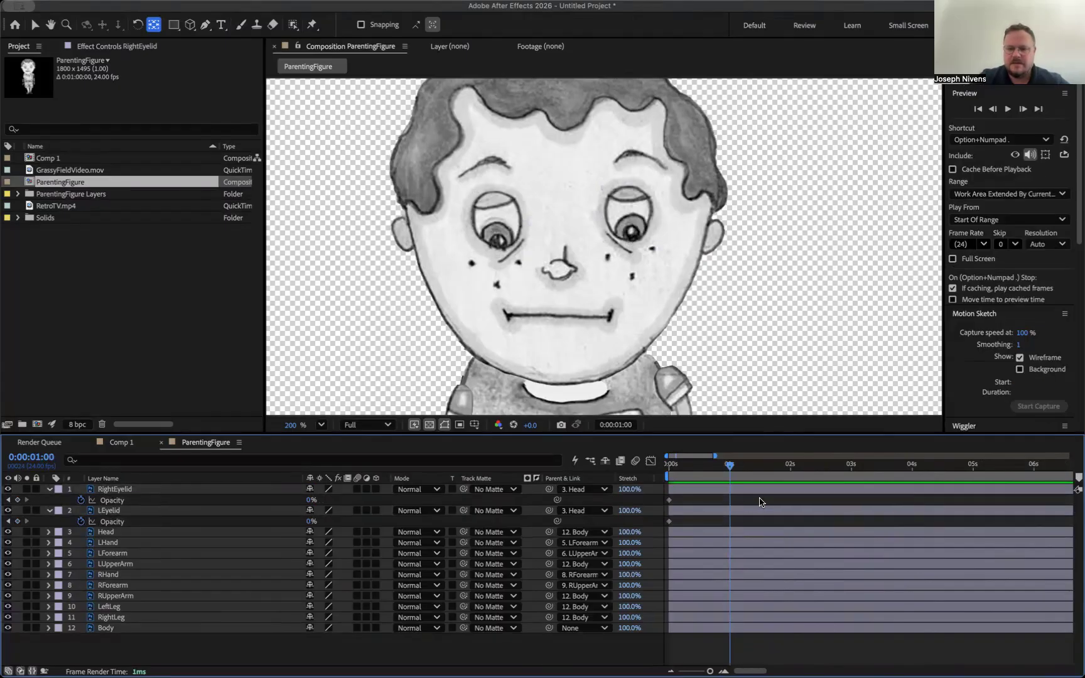
- Convert the Opacity keyframes of RightEyelid and LEyelid at 0:00:00:00 to hold keyframes
drag(684, 472, 653, 473)
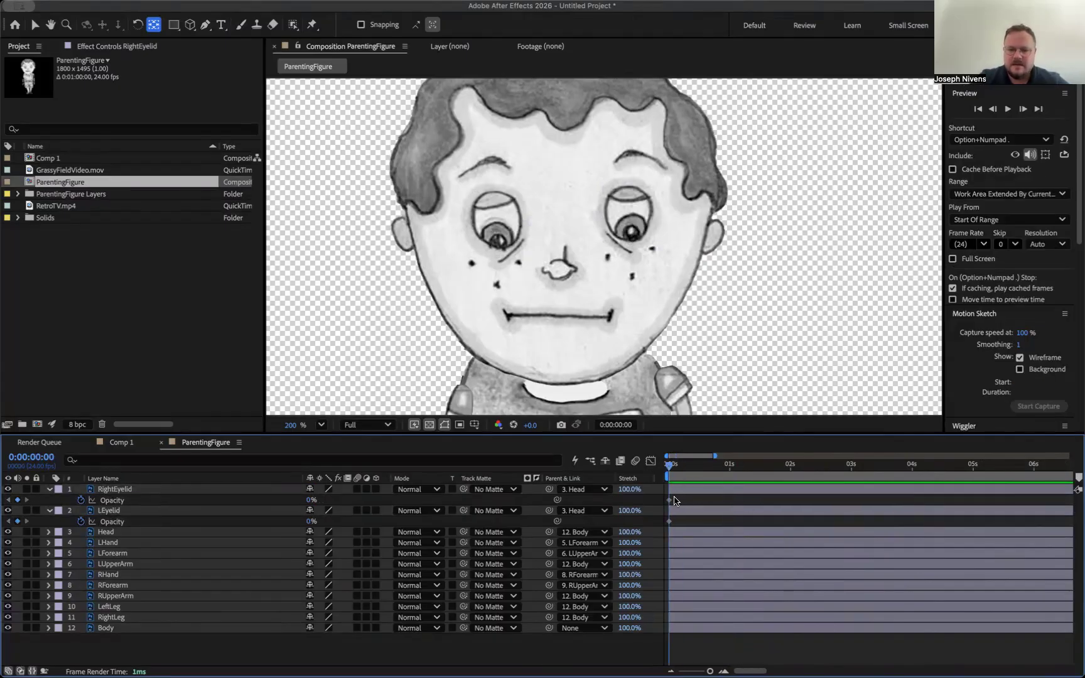
click(669, 500)
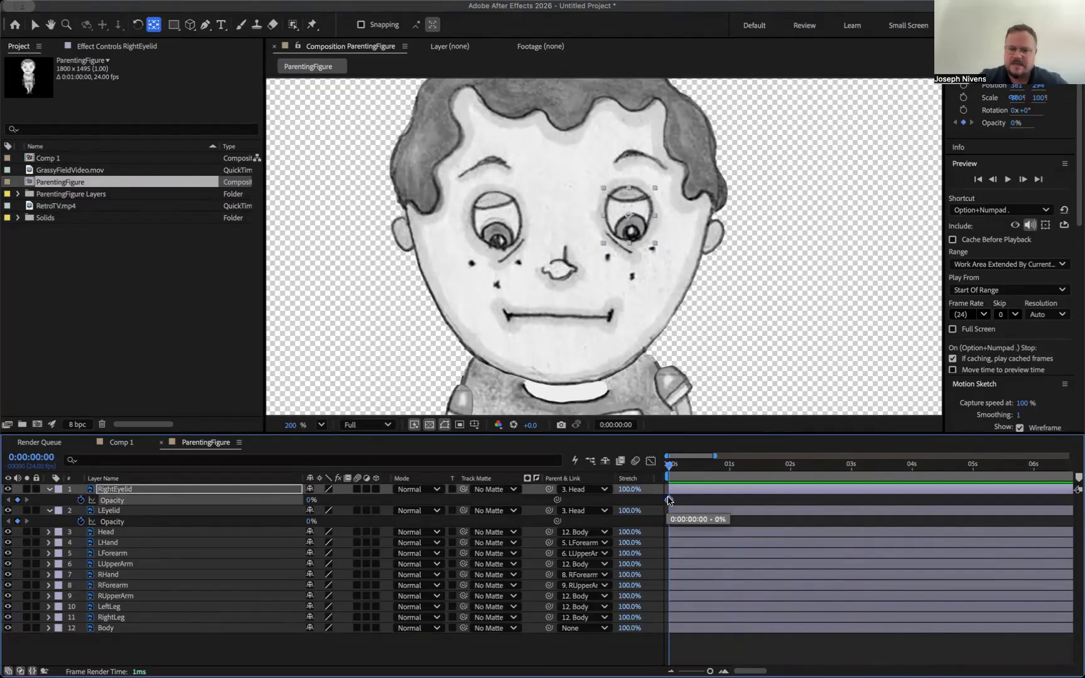
right_click(668, 500)
mouse_move(718, 664)
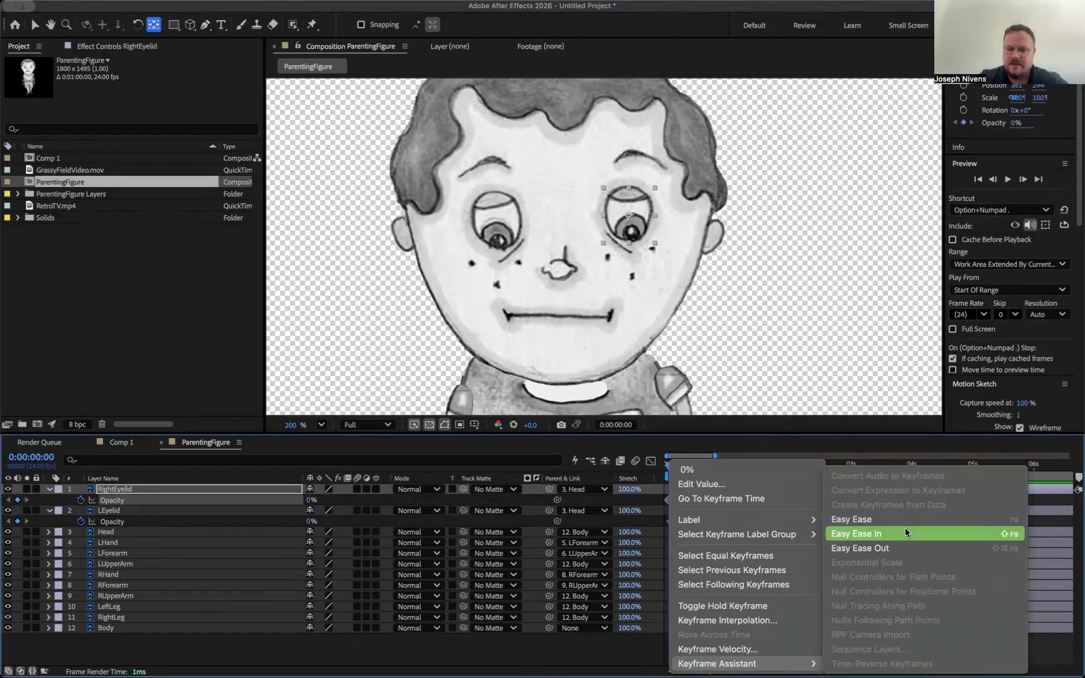
click(766, 608)
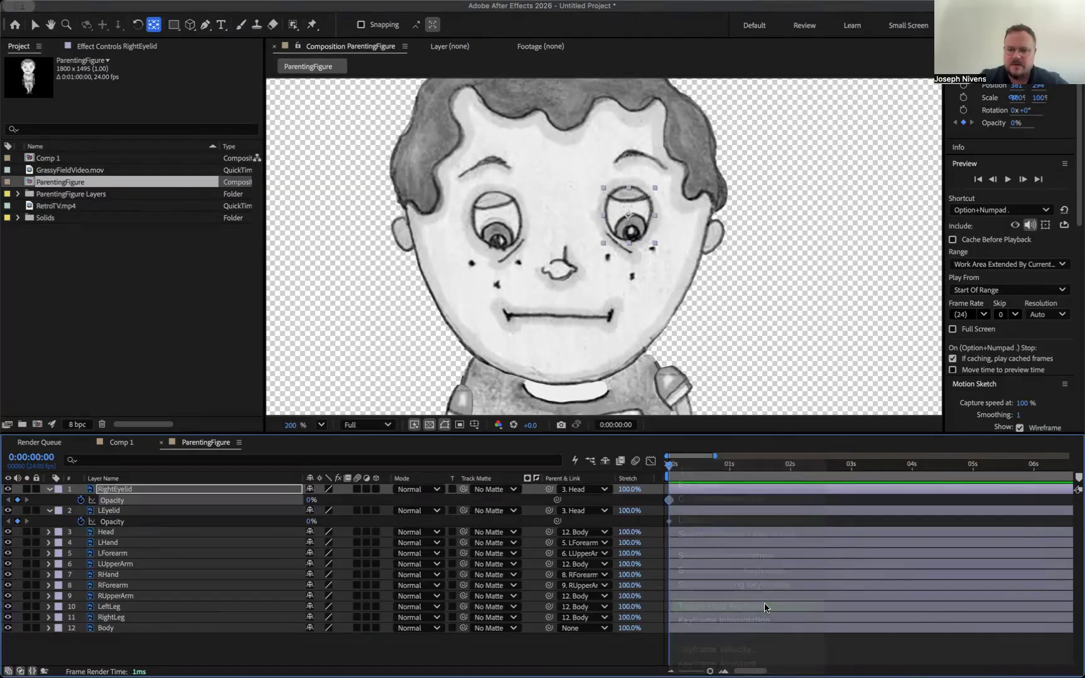
right_click(668, 521)
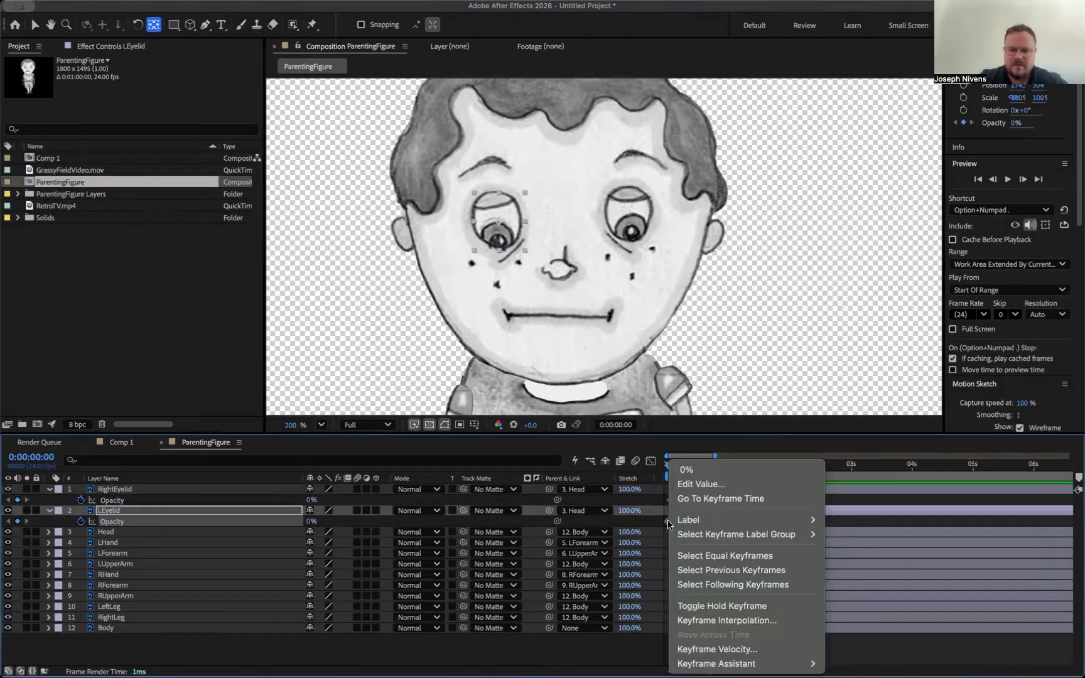
click(718, 608)
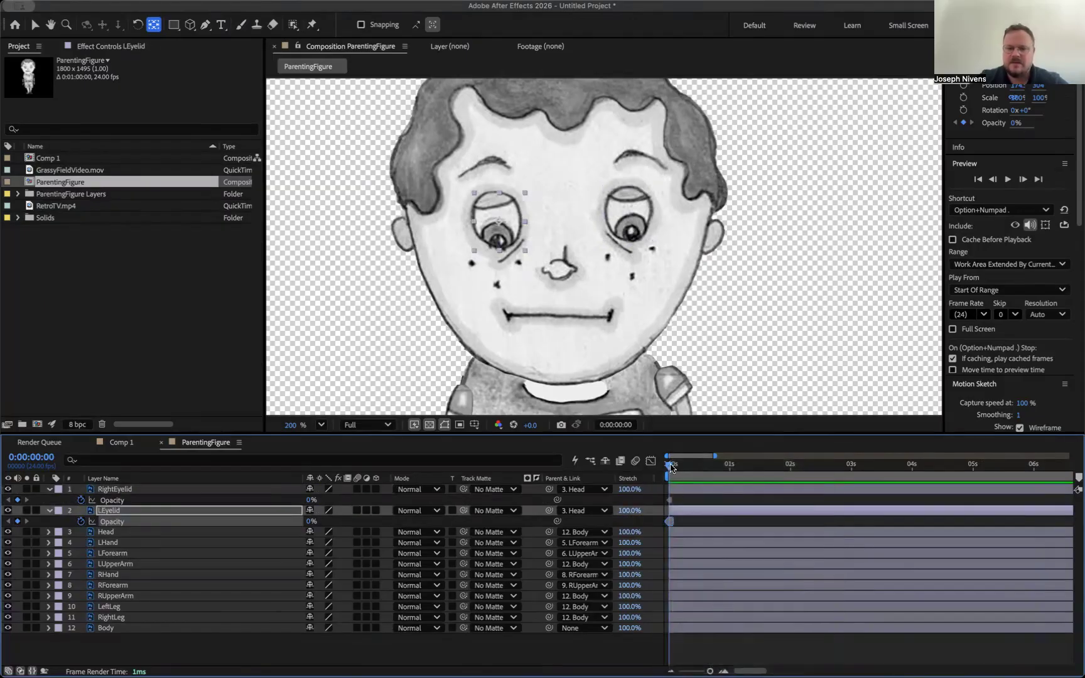
- Set the Opacity of both eyelids to 100% at 0:00:01:00
drag(671, 466, 730, 466)
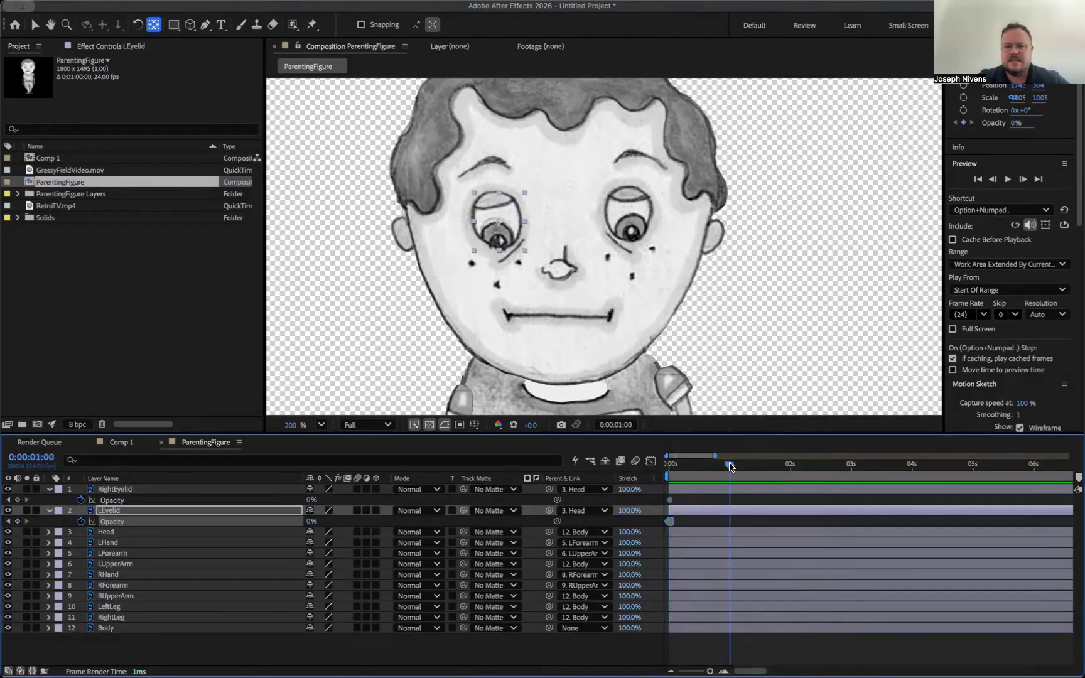
drag(307, 501, 541, 510)
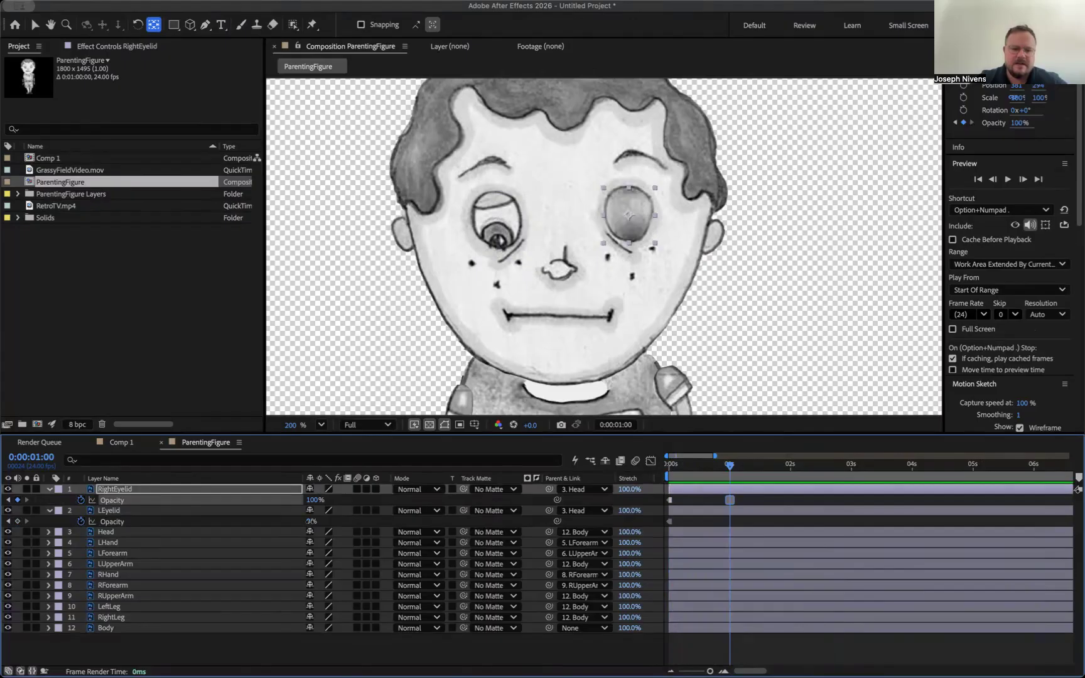
drag(310, 521, 490, 522)
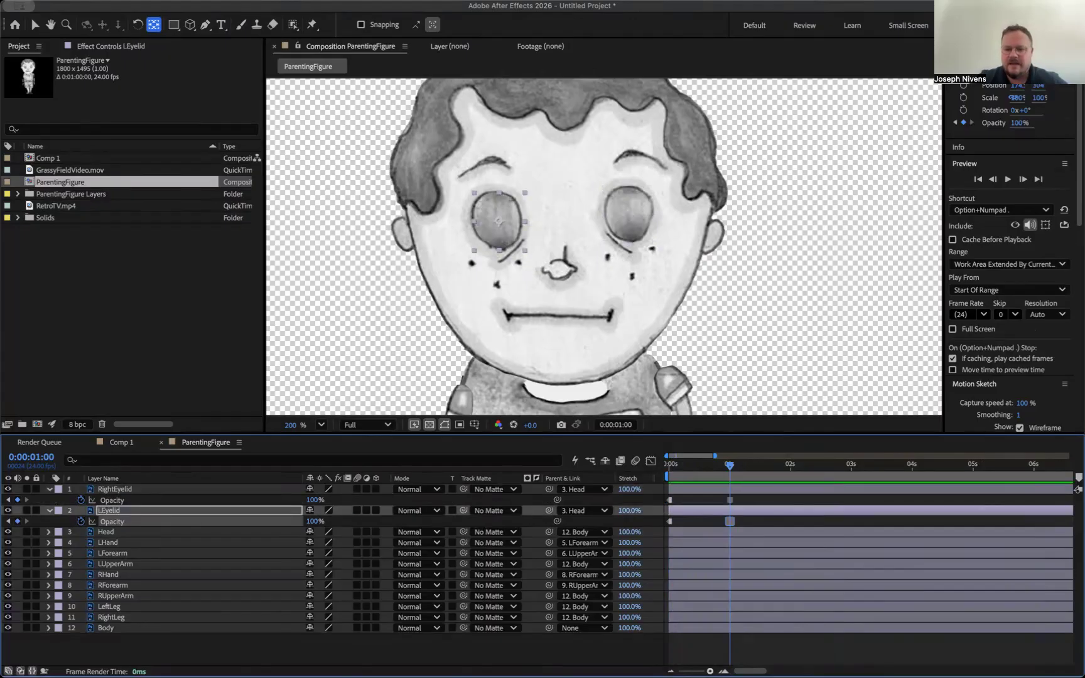
- Set the Opacity of both eyelids to 0% at 0:00:01:03 and preview the blink
drag(711, 672, 713, 671)
click(965, 467)
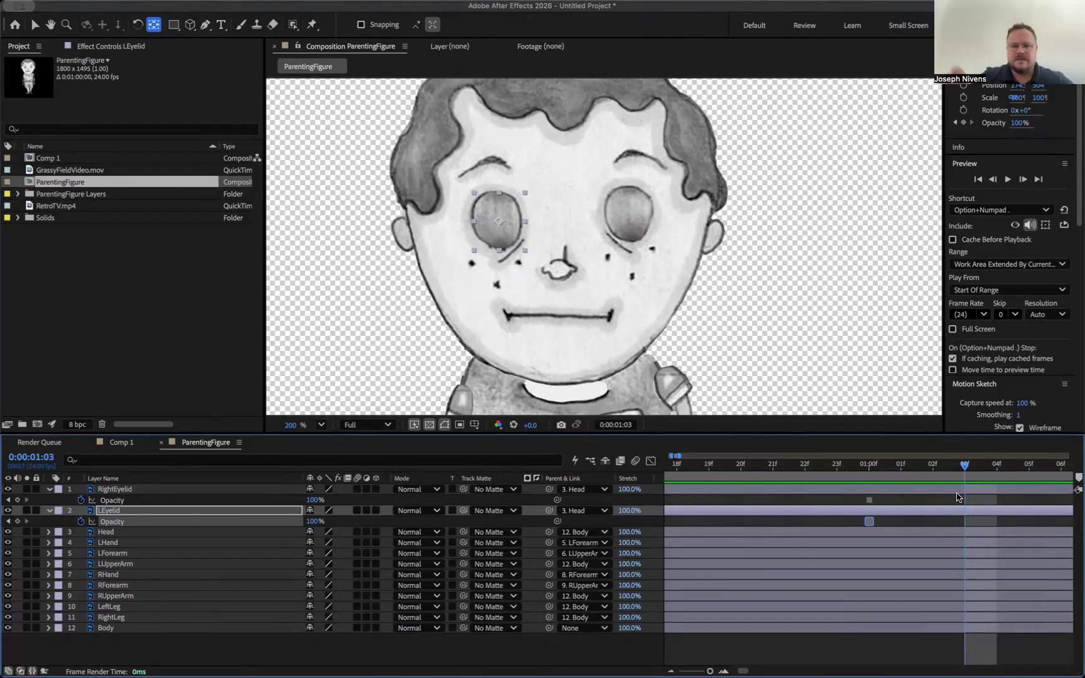
click(313, 500)
text(0)
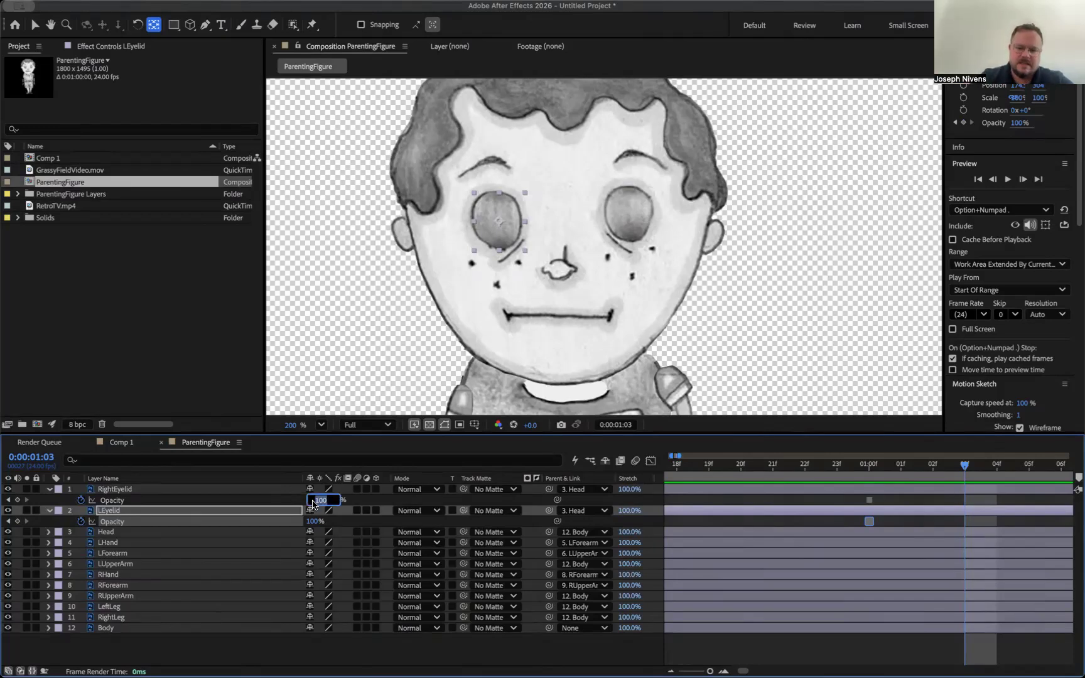
key(Tab)
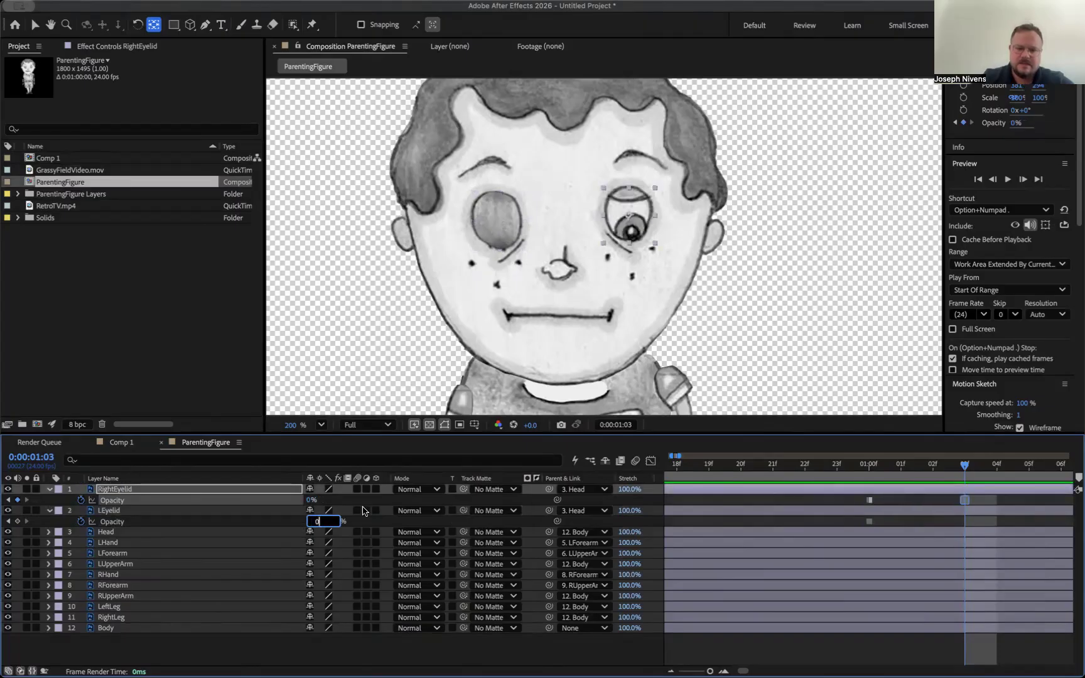
click(916, 501)
drag(922, 474, 805, 476)
key(space)
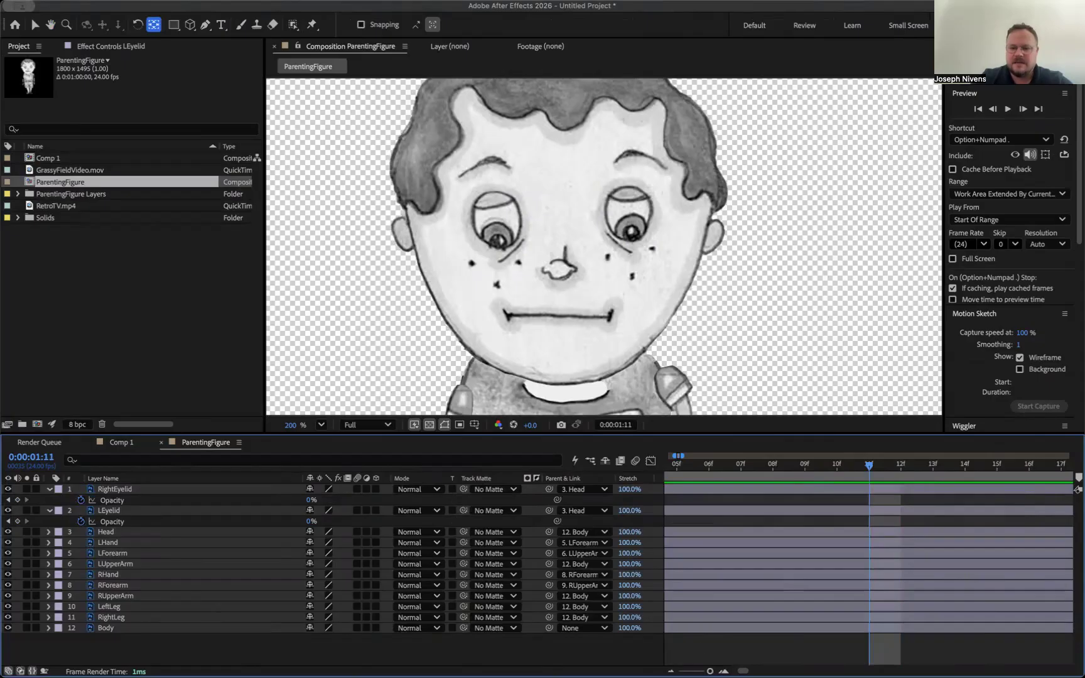
- Set the Opacity of RightEyelid and LEyelid to 100% at 0:00:02:23 to start a second blink
click(671, 671)
click(671, 671)
click(671, 671)
drag(836, 465, 1004, 465)
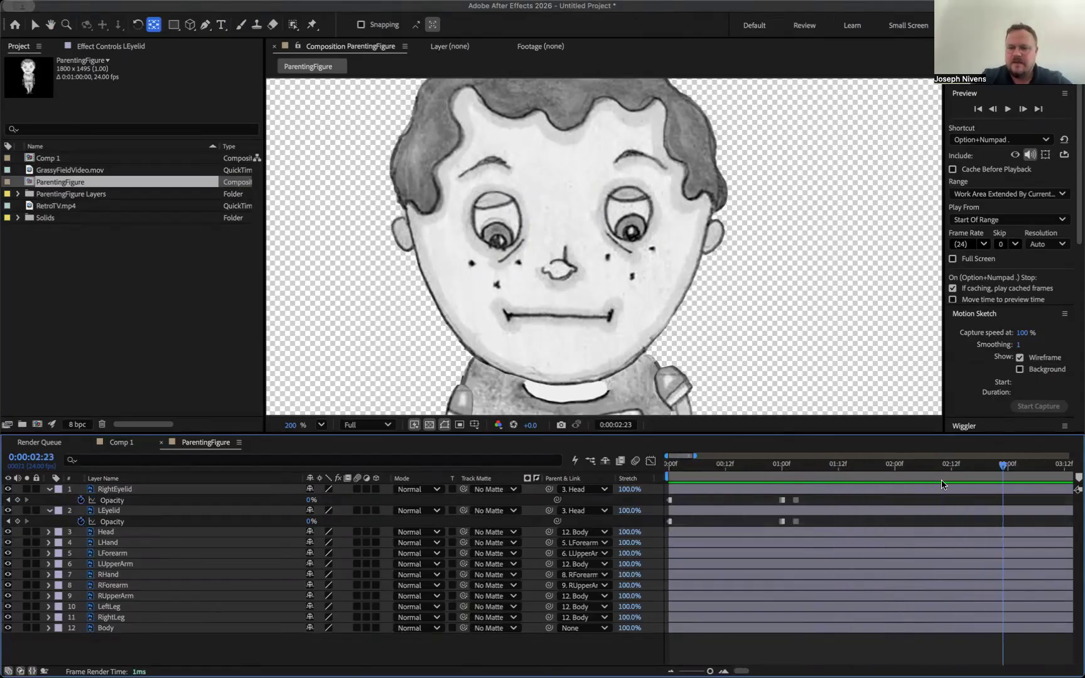
drag(309, 500, 402, 500)
drag(310, 521, 489, 520)
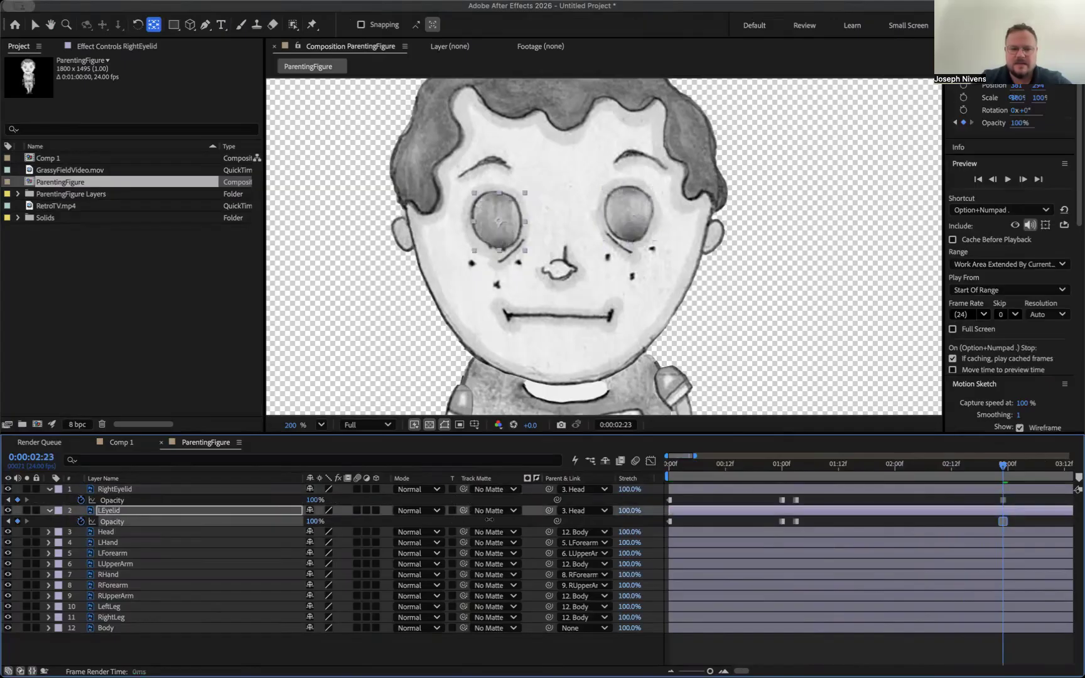
- End the second blink by setting the Opacity of both eyelids to 0% at 0:00:03:02
scroll(860, 619, right, 5)
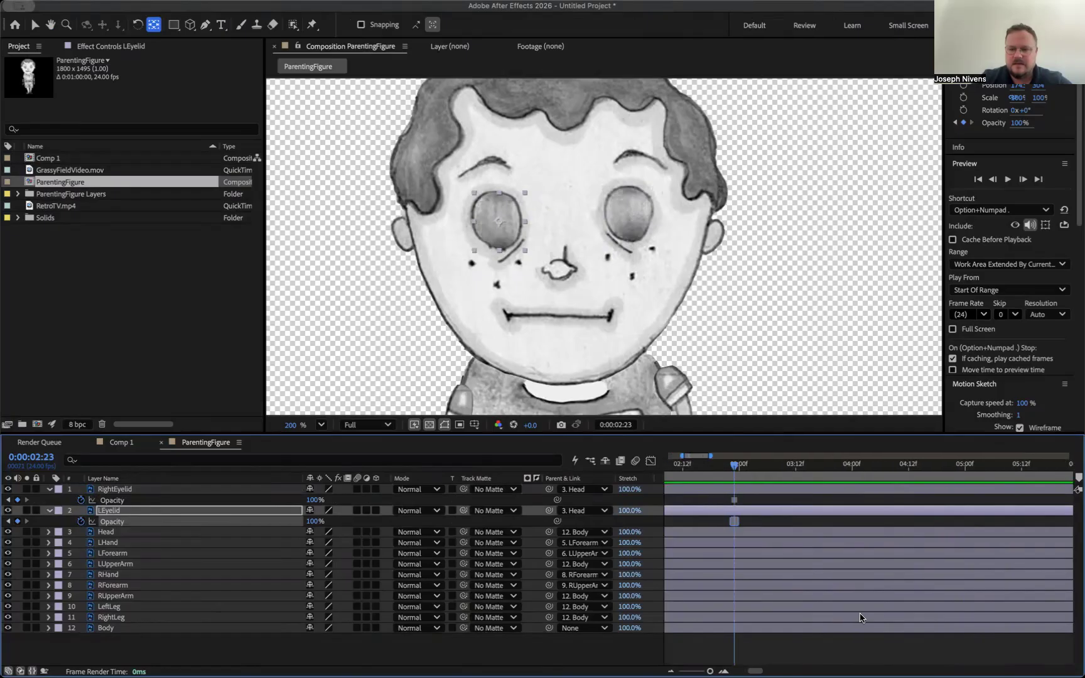
key(equal)
key(equal)
key(equal)
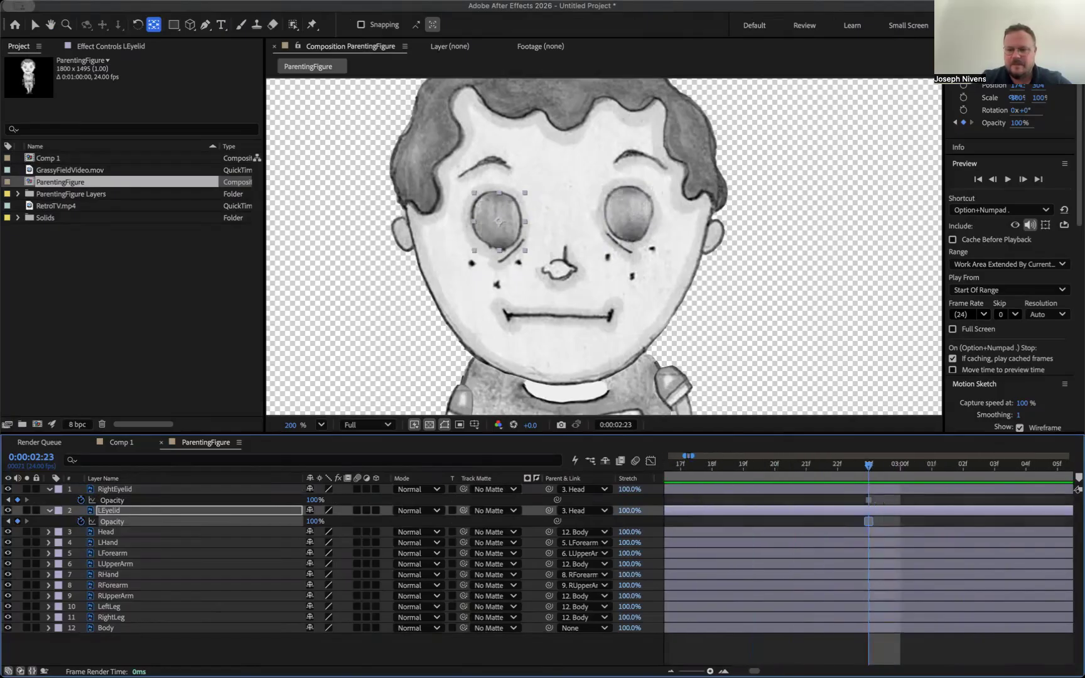
click(962, 465)
click(312, 501)
text(0)
key(Tab)
text(0)
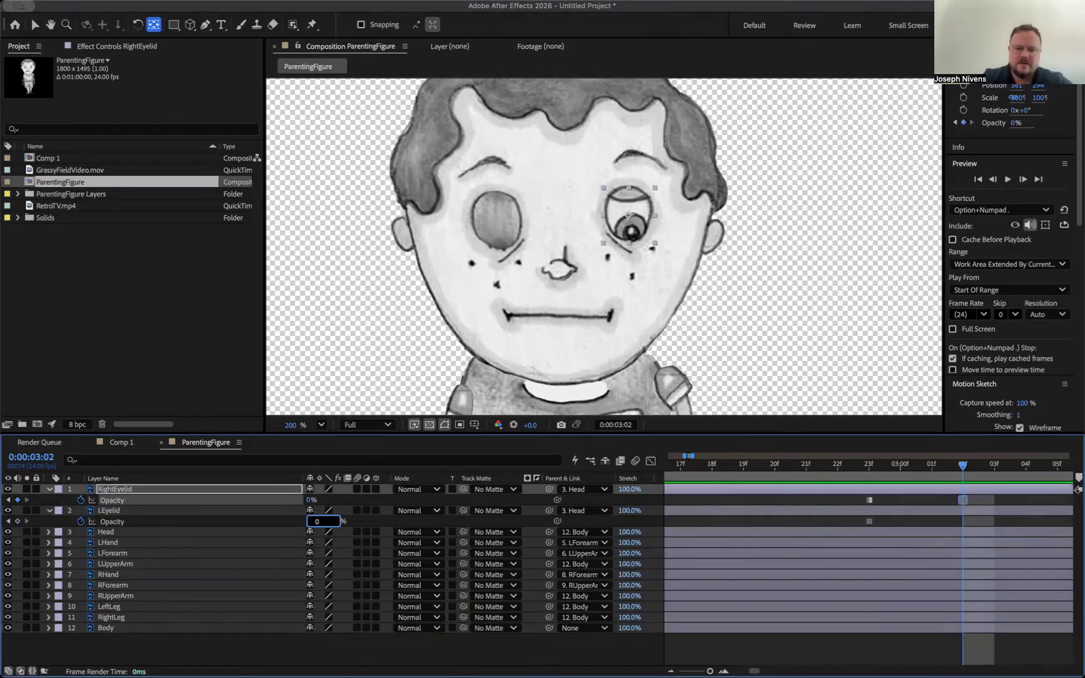
click(854, 526)
drag(942, 466, 965, 500)
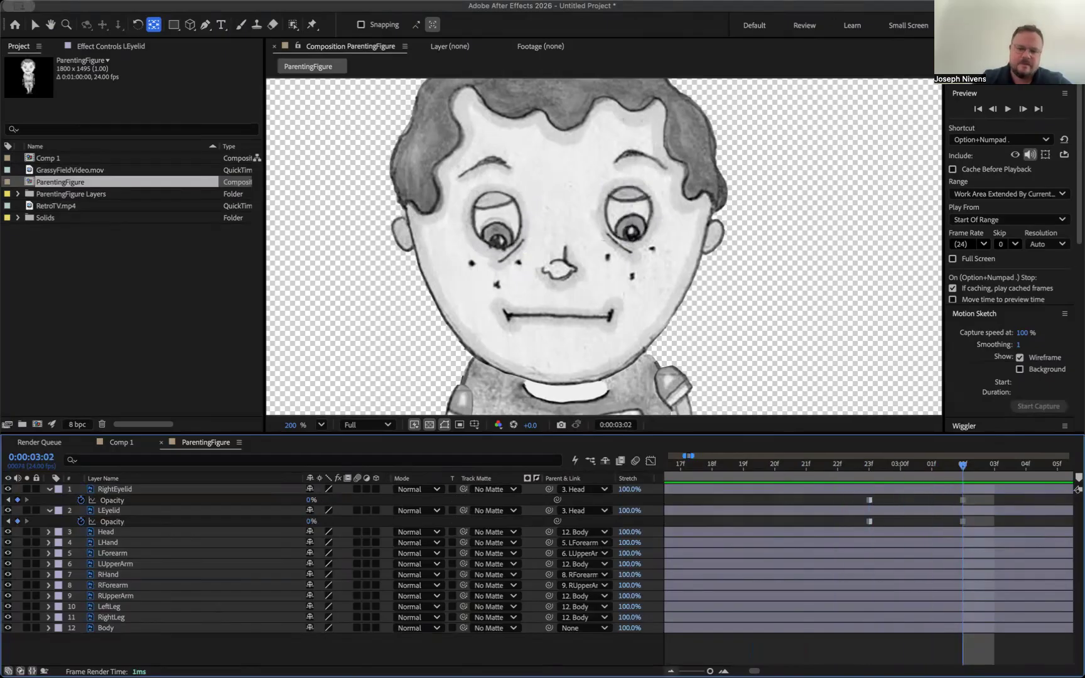
- Copy each eyelid's second-blink Opacity keyframes and paste them on the same layer at 0:00:03:15
click(671, 671)
click(671, 671)
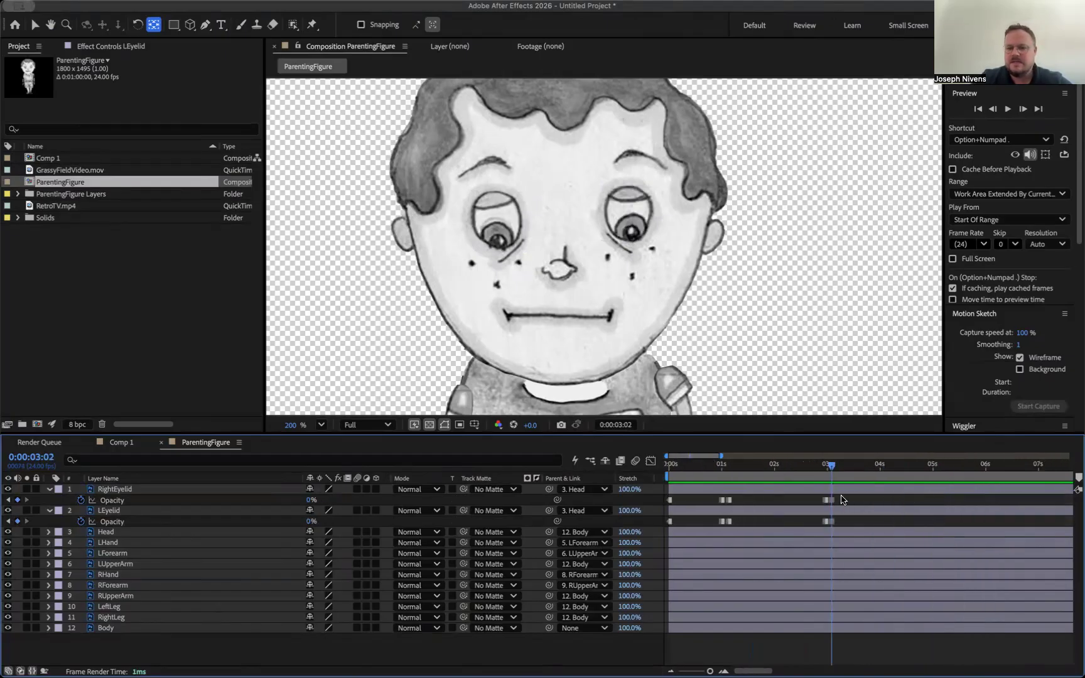
drag(842, 500, 816, 503)
click(859, 467)
key(super+v)
drag(846, 516, 811, 526)
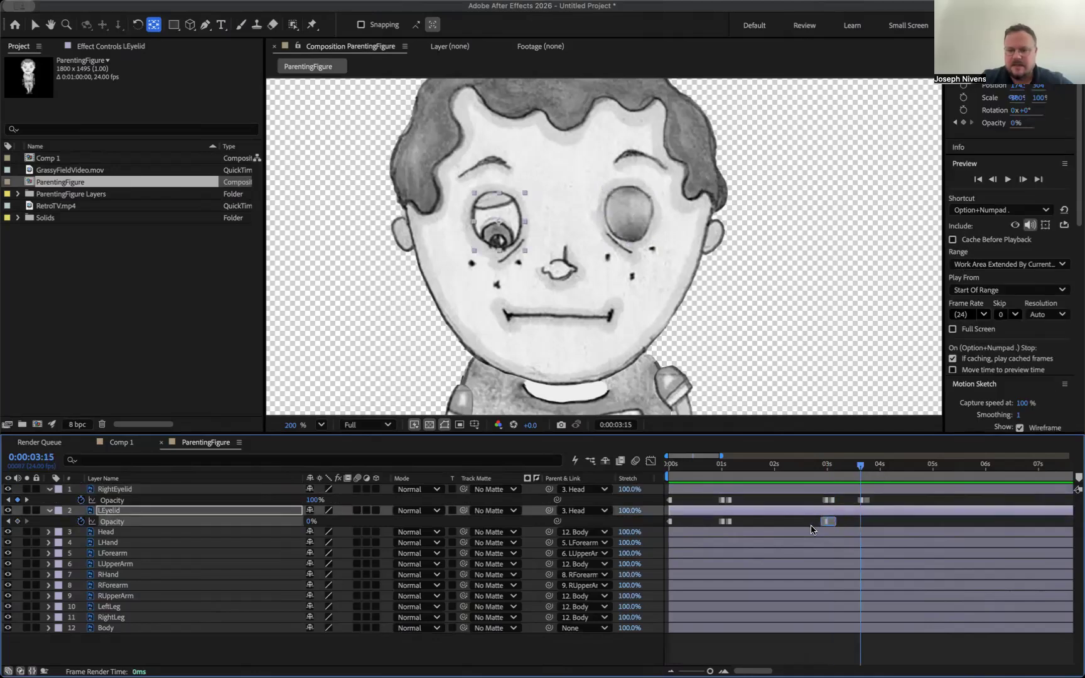
key(super+v)
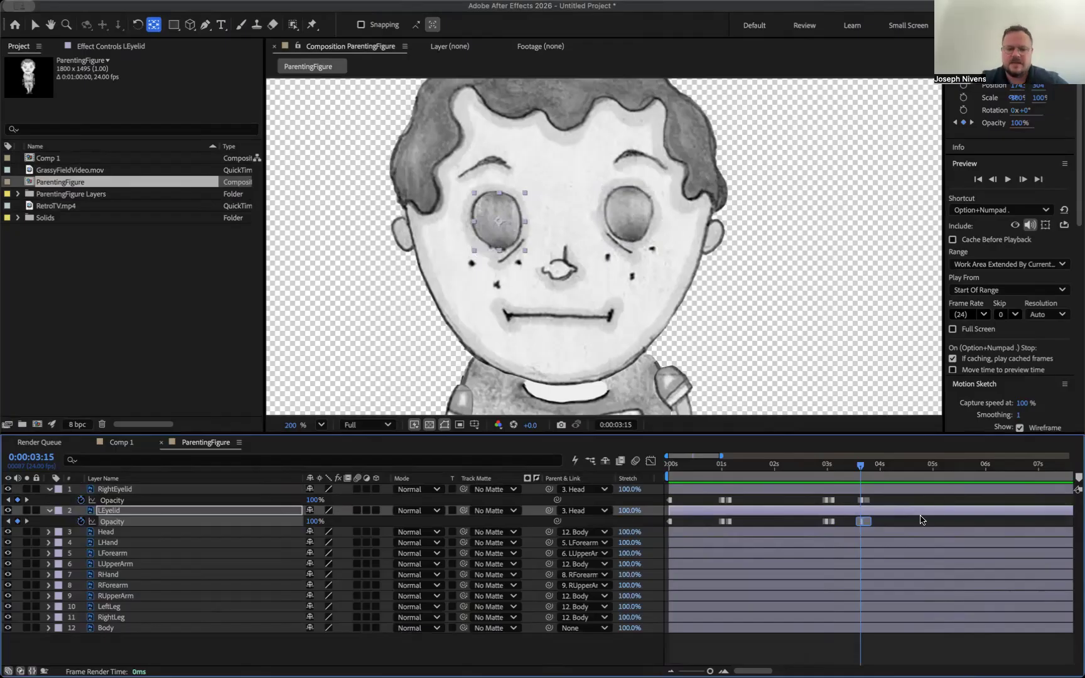
- Copy the pair of blinks around three seconds on each eyelid and paste them at 0:00:05:00
drag(860, 465, 932, 467)
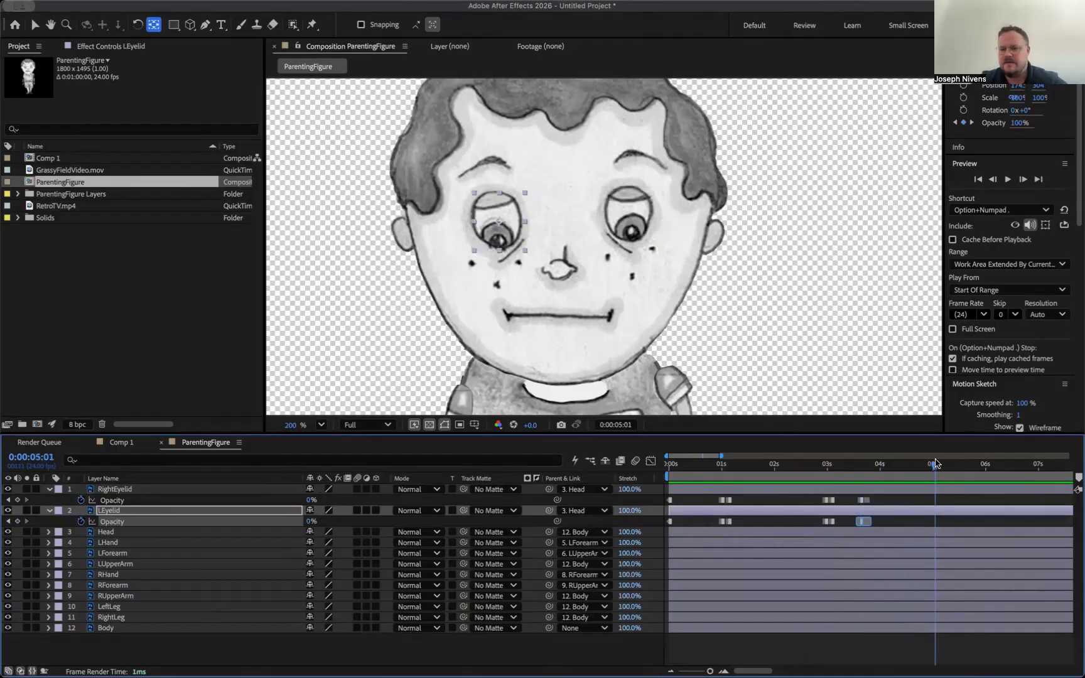
drag(886, 497, 814, 502)
key(super+v)
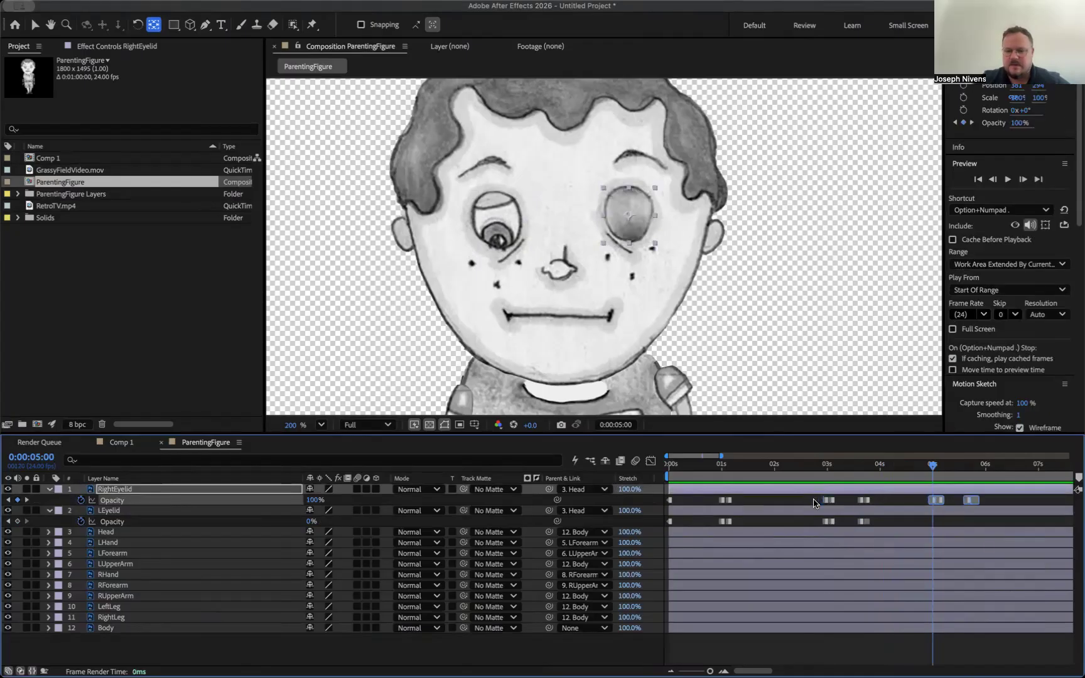
click(872, 519)
key(super+v)
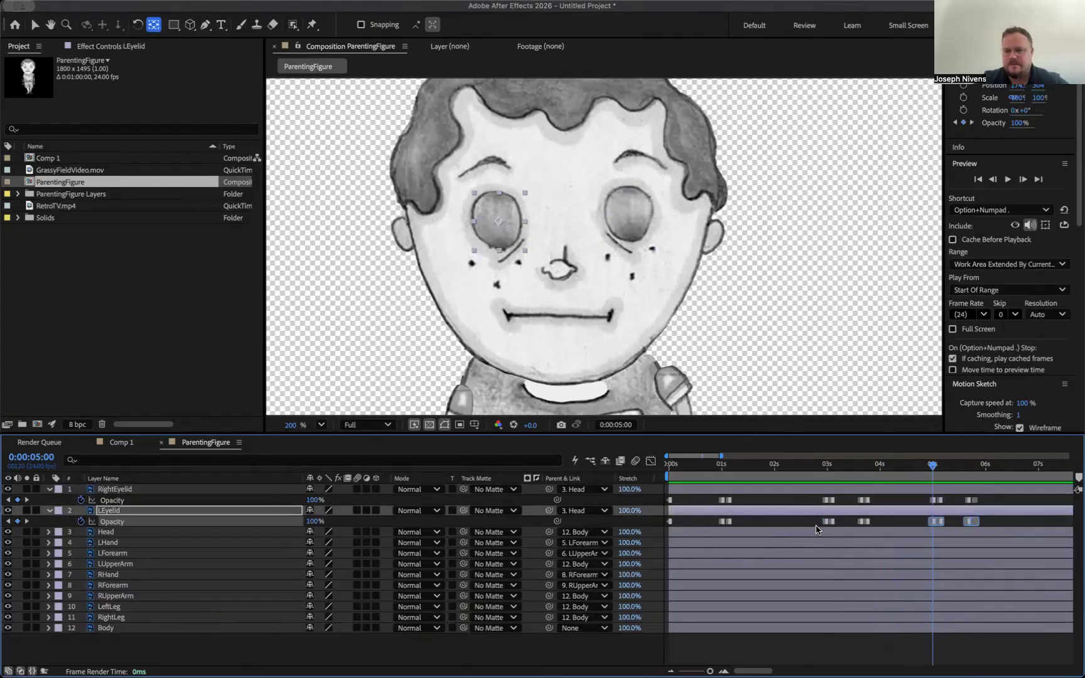
- Copy the single blink at one second on both eyelids and paste it at 0:00:07:00
scroll(879, 523, right, 5)
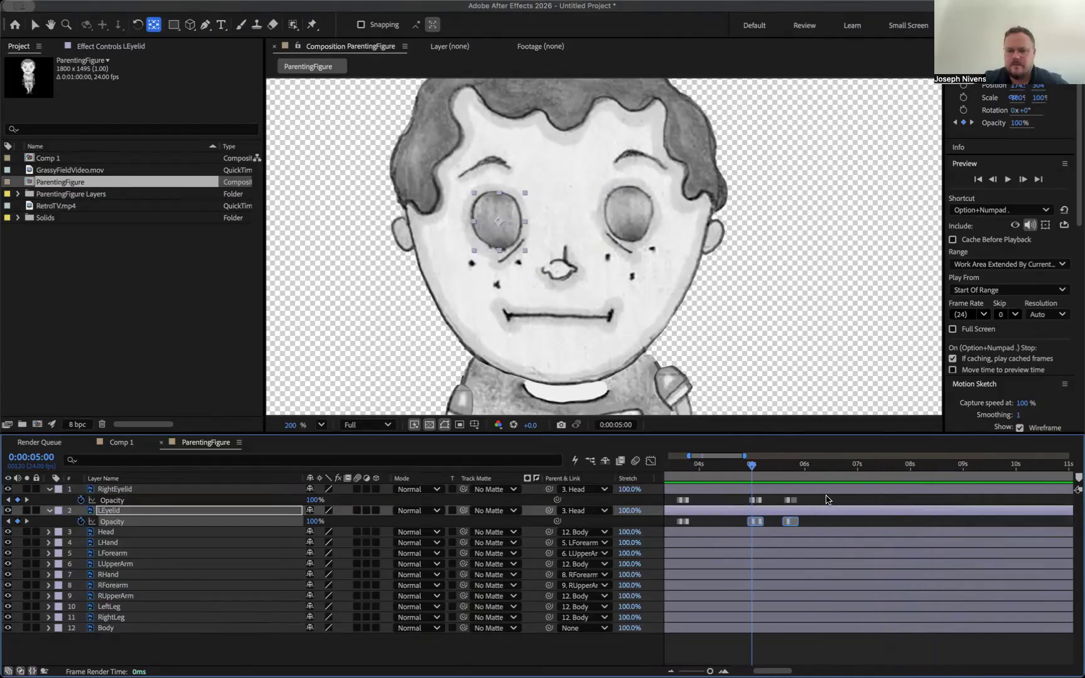
click(858, 466)
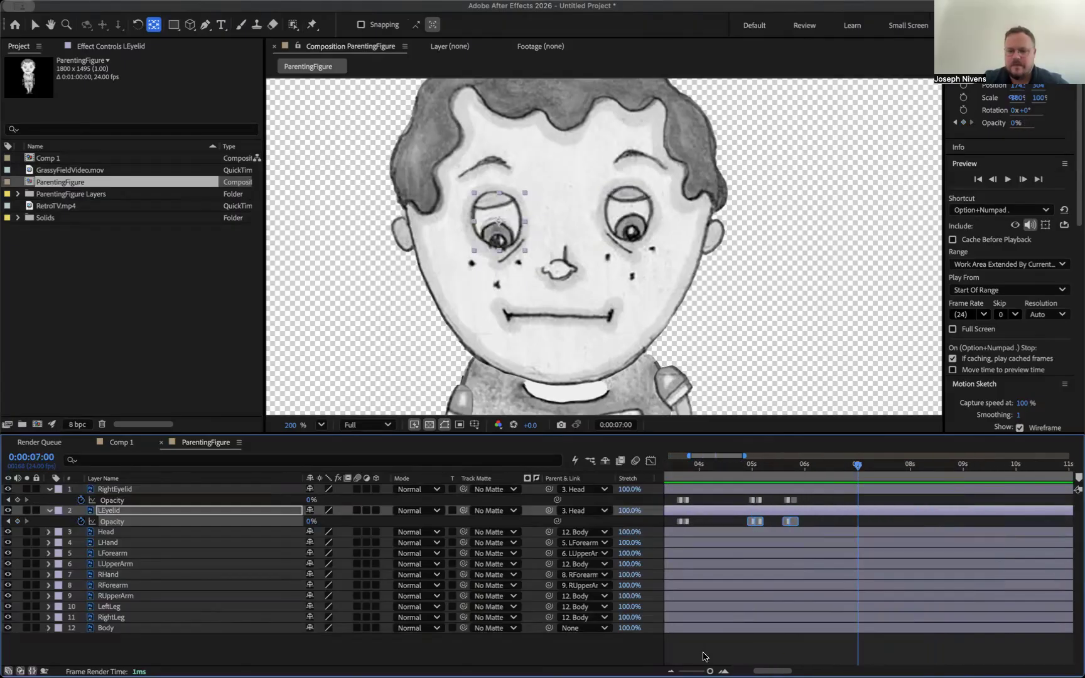
drag(710, 671, 700, 671)
drag(692, 501, 679, 528)
key(super+c)
key(super+v)
key(super+c)
key(super+v)
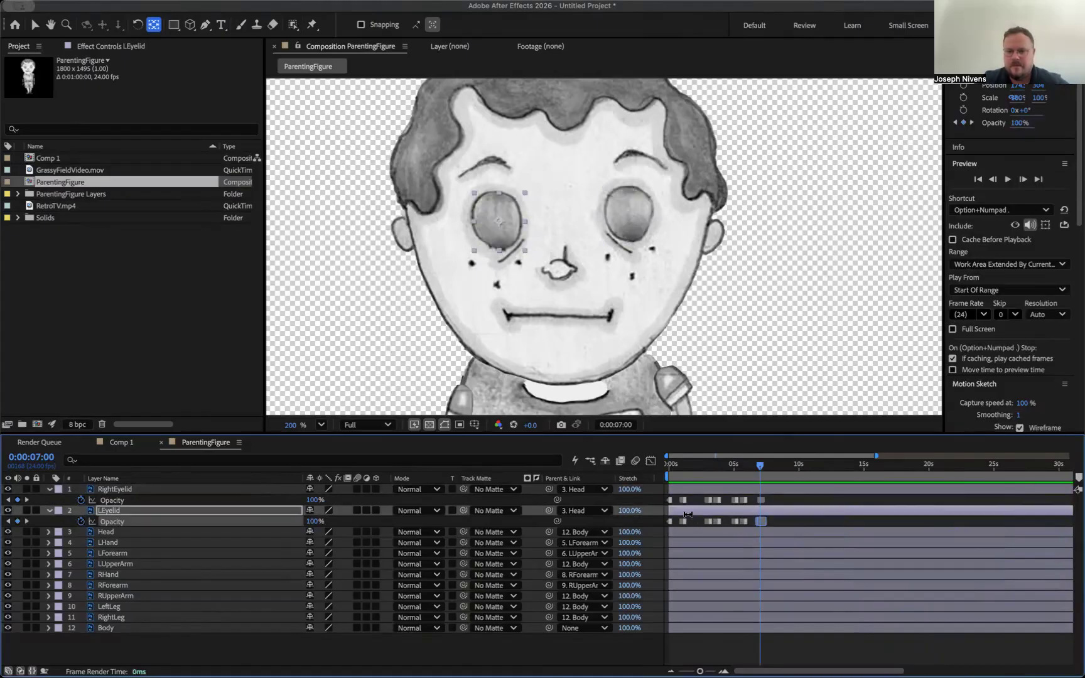
- Duplicate the whole sequence of Opacity keyframes on RightEyelid and LEyelid, pasting it at 0:00:09:00
drag(760, 466, 667, 506)
key(super+c)
key(super+v)
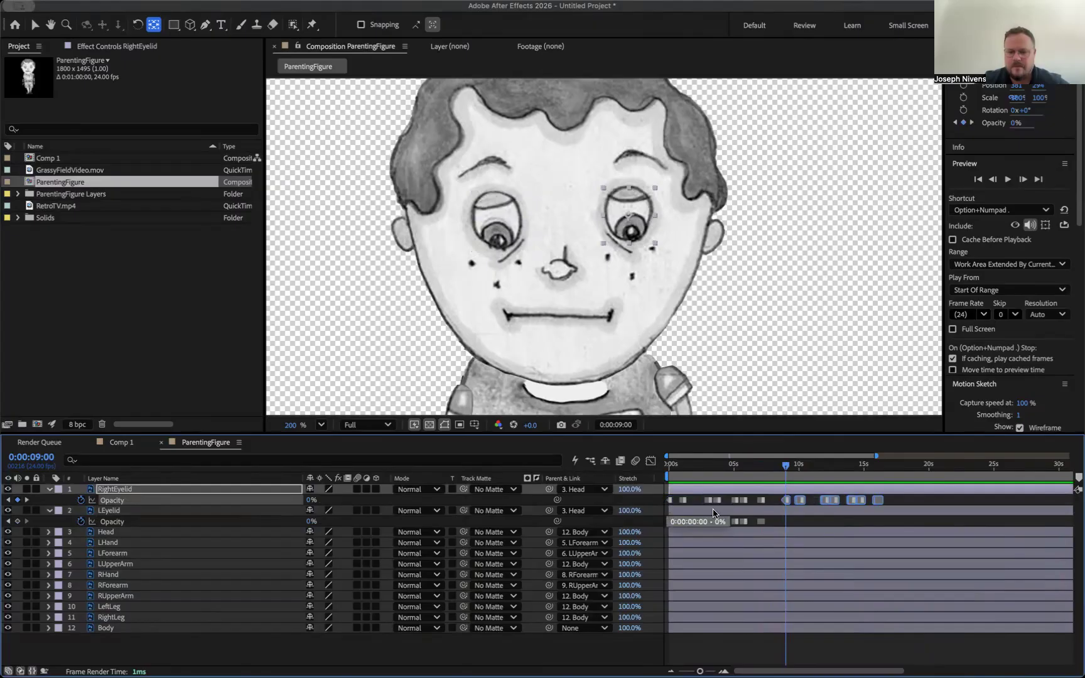
click(757, 523)
click(757, 523)
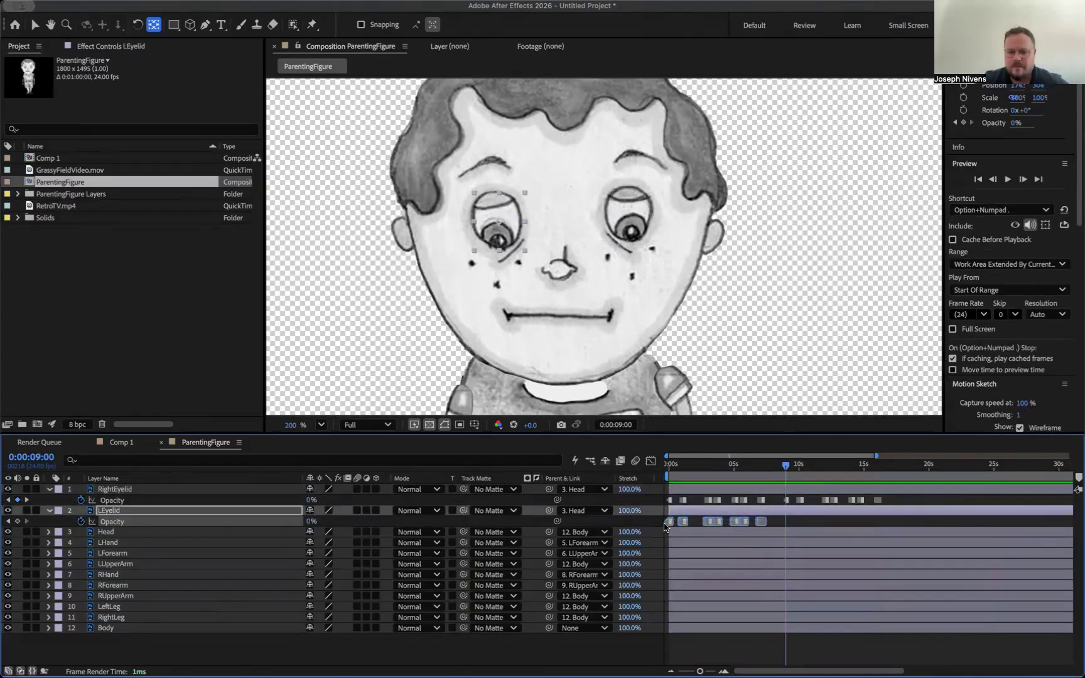
key(super+v)
- Preview the repeated blinking from the beginning, and return to 0:00:00:00
key(space)
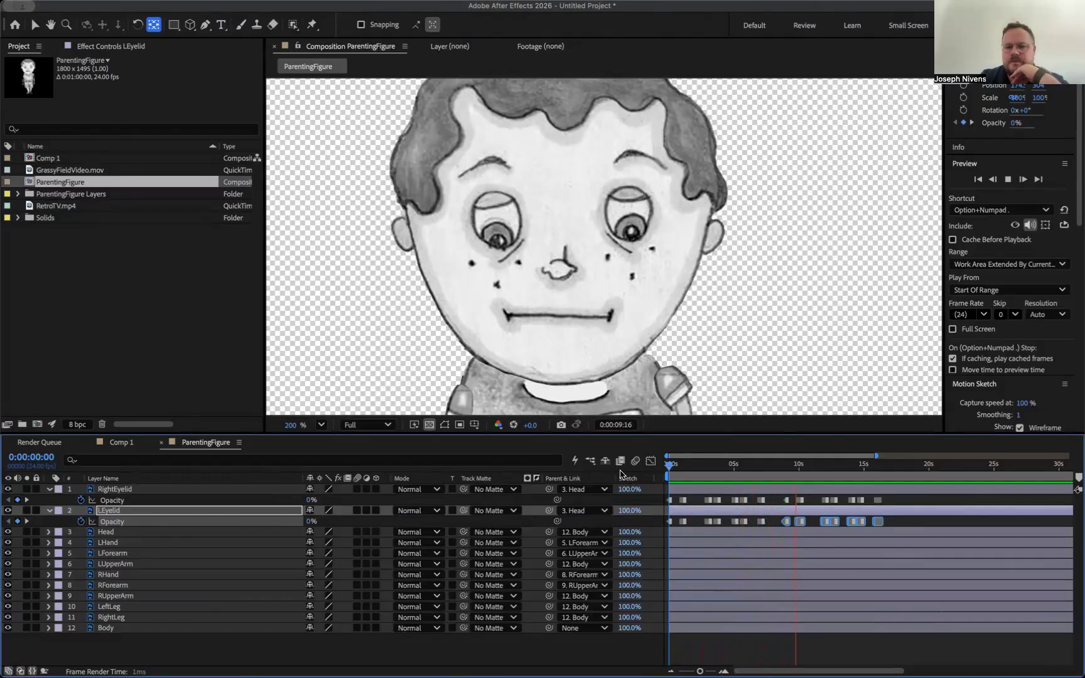
key(space)
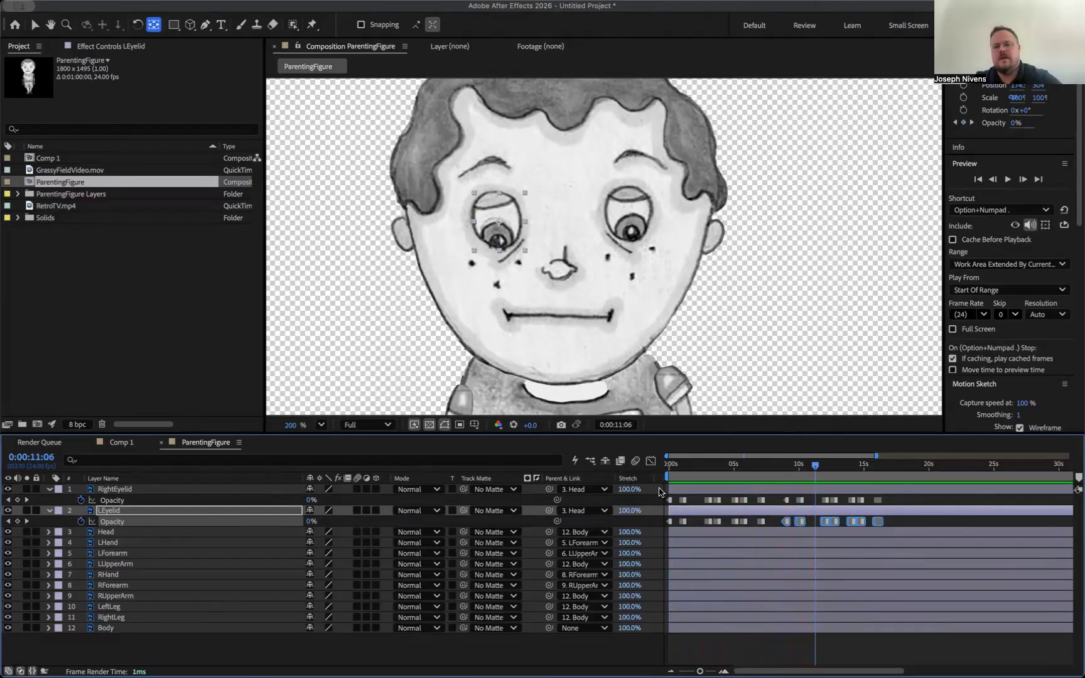
drag(718, 466, 664, 492)
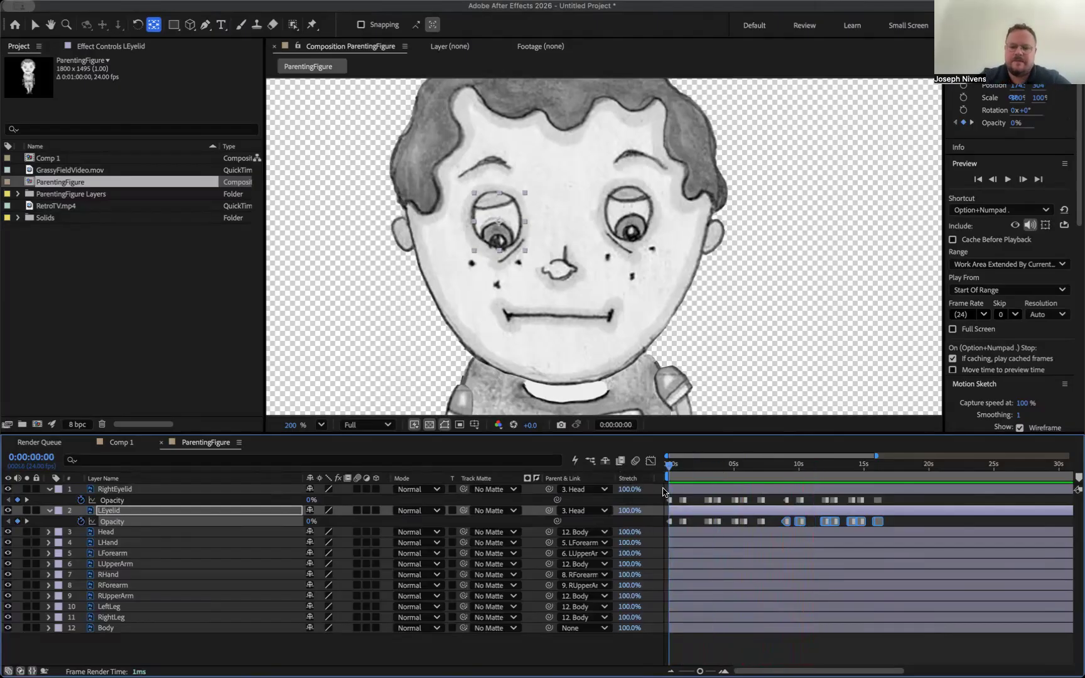
- Start Rotation keyframes on the Head layer at 0:00:00:00 and tilt the head to about -5.9° with the Rotation tool
key(comma)
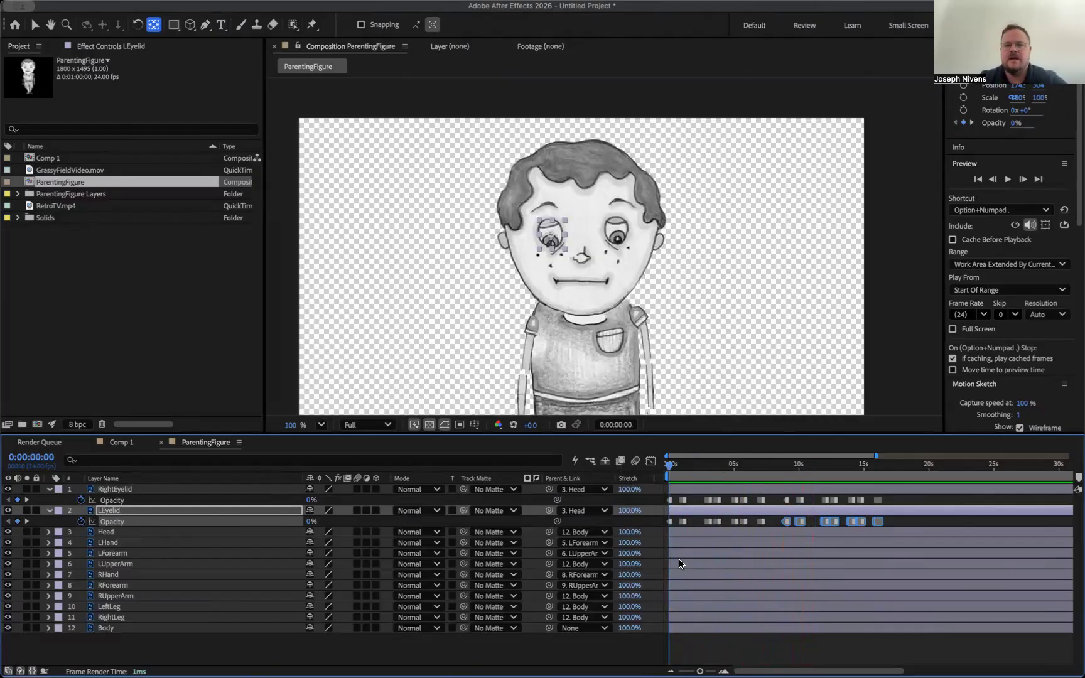
click(125, 534)
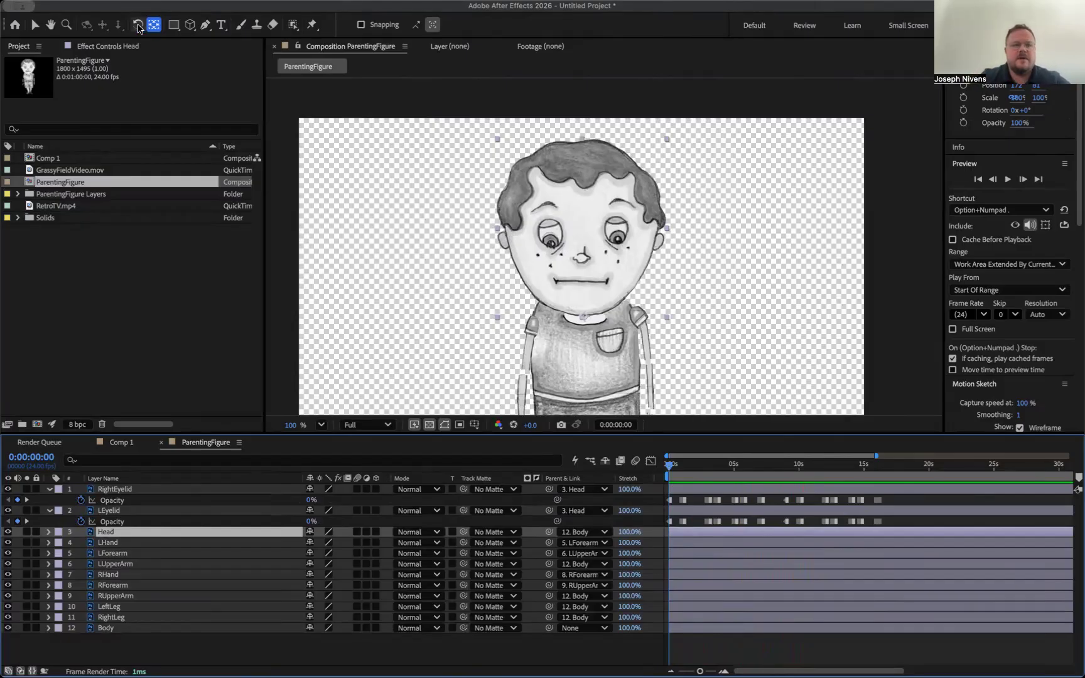
click(138, 26)
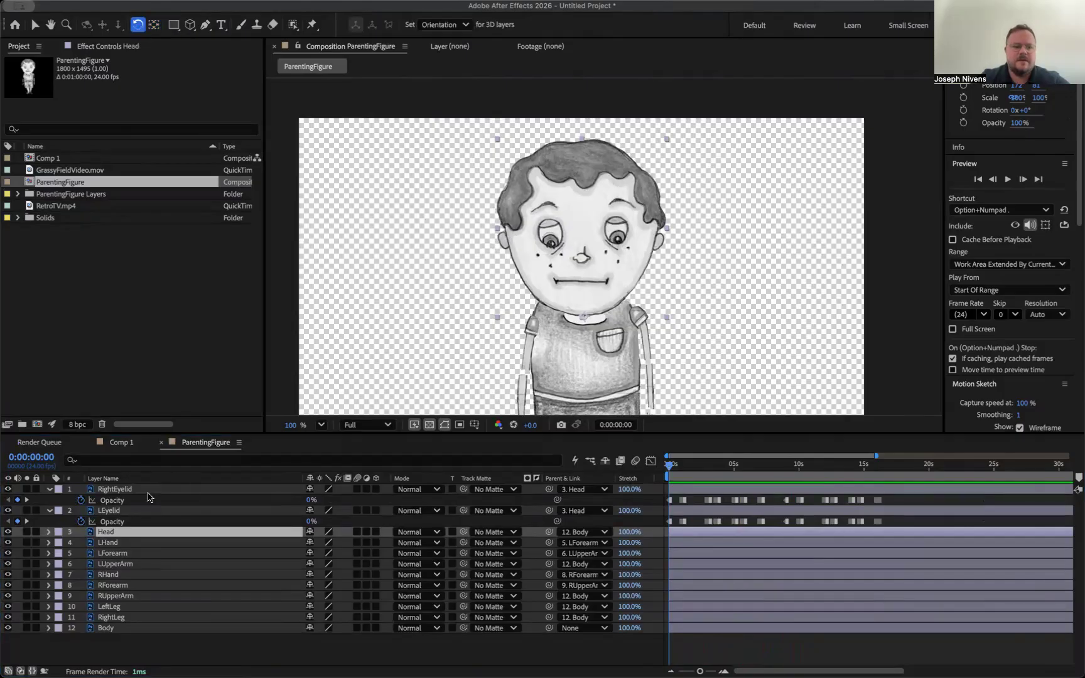
click(109, 532)
key(r)
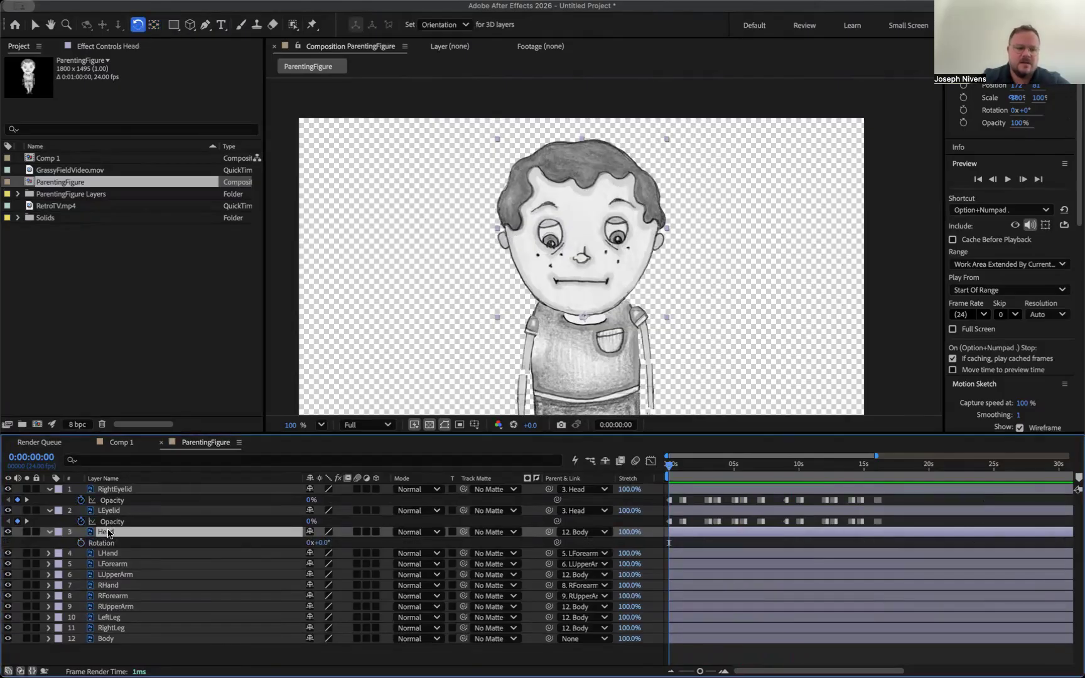
click(81, 543)
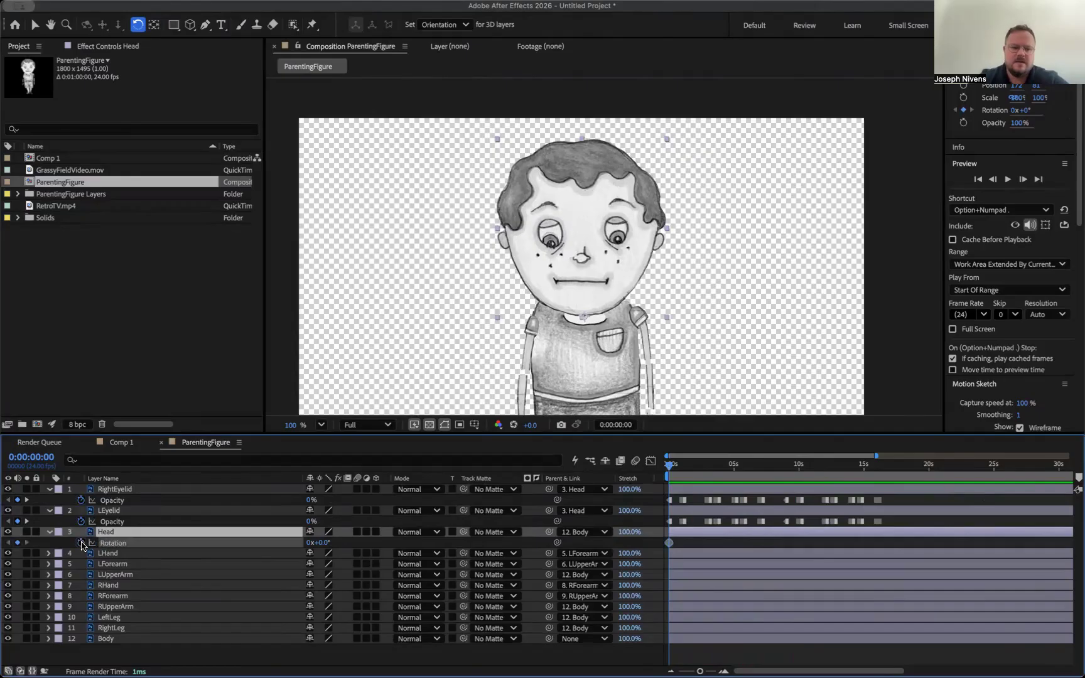
drag(603, 253, 594, 251)
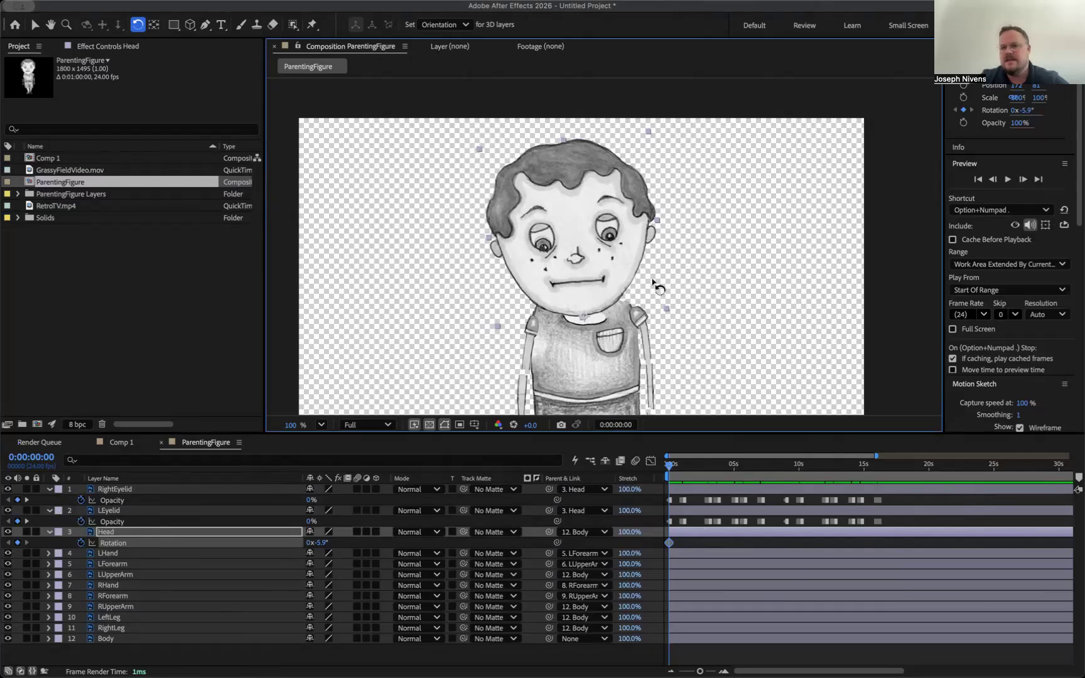
- Add Head Rotation keyframes near 5, 10 and 15 seconds with the tilt alternating sides, using about -5.7° at 0:00:10:05
drag(672, 468, 733, 468)
click(580, 214)
mouse_move(580, 214)
mouse_down()
mouse_move(619, 230)
mouse_move(596, 216)
mouse_up()
click(801, 476)
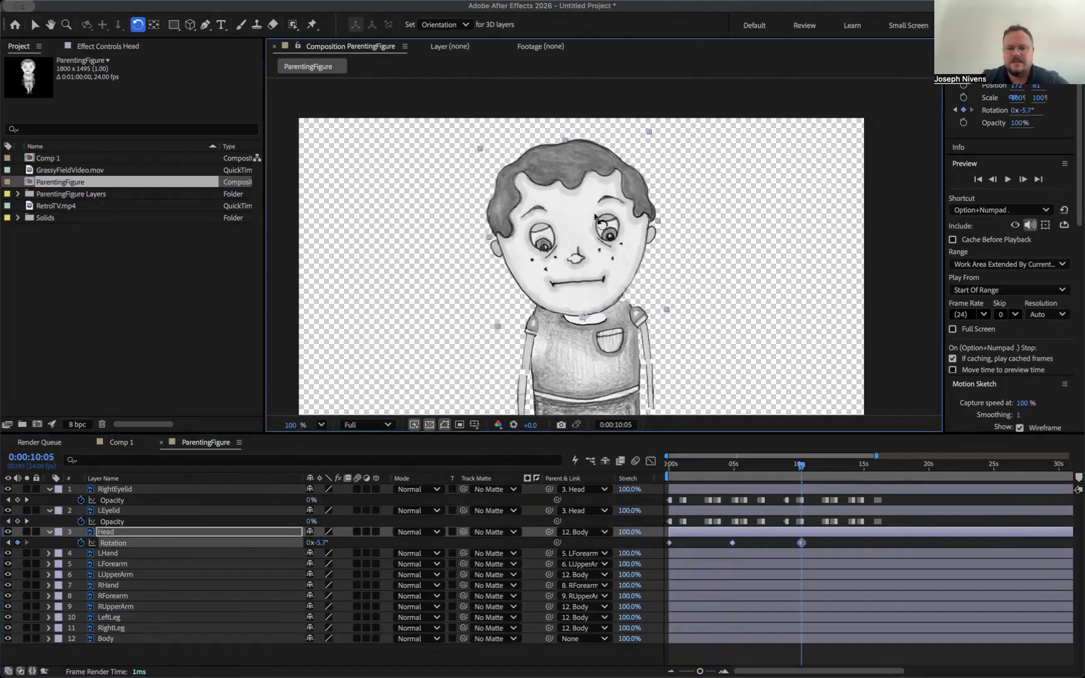
drag(801, 477, 867, 476)
drag(579, 201, 593, 199)
- Preview the head tilting from the start, view the full figure, and return to 0:00:00:00
drag(858, 466, 623, 494)
key(space)
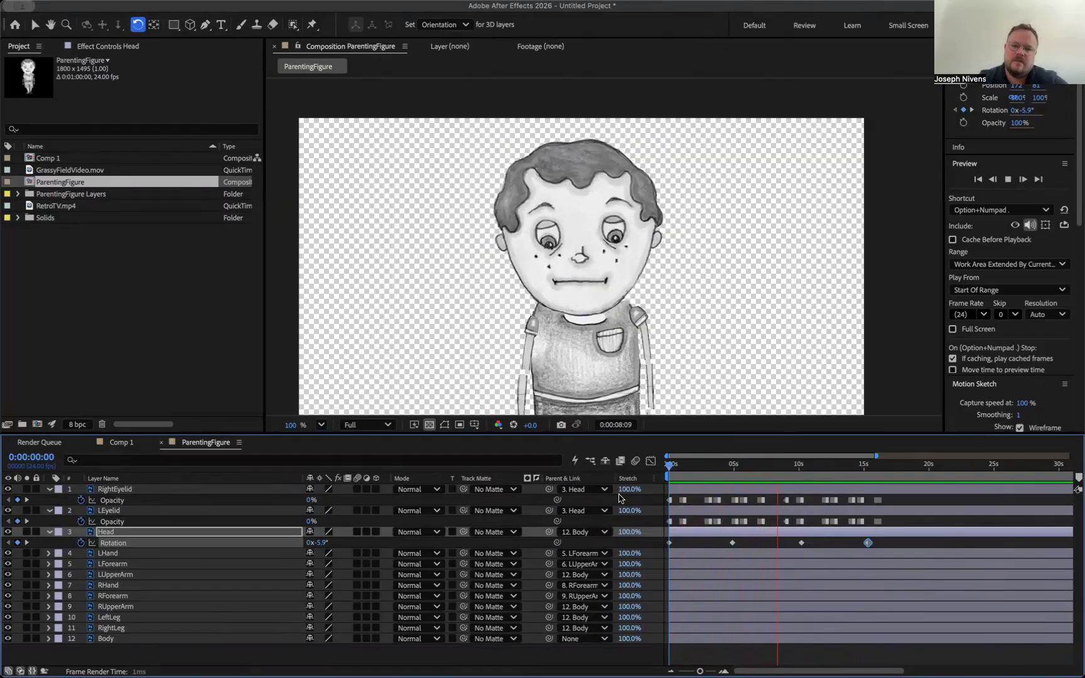
key(space)
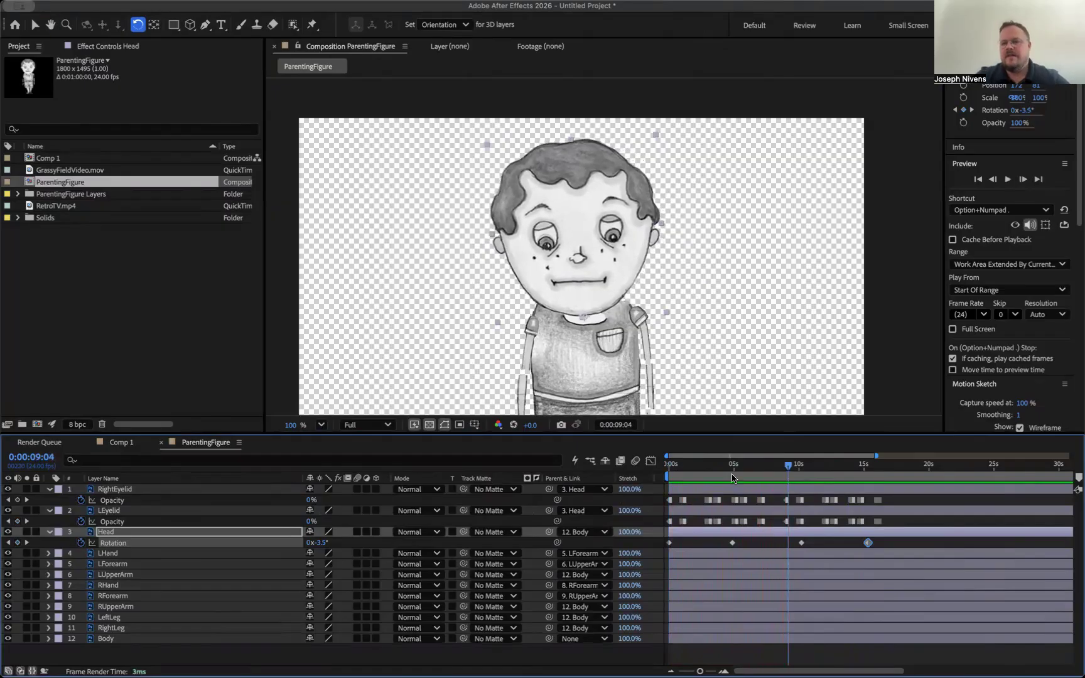
key(comma)
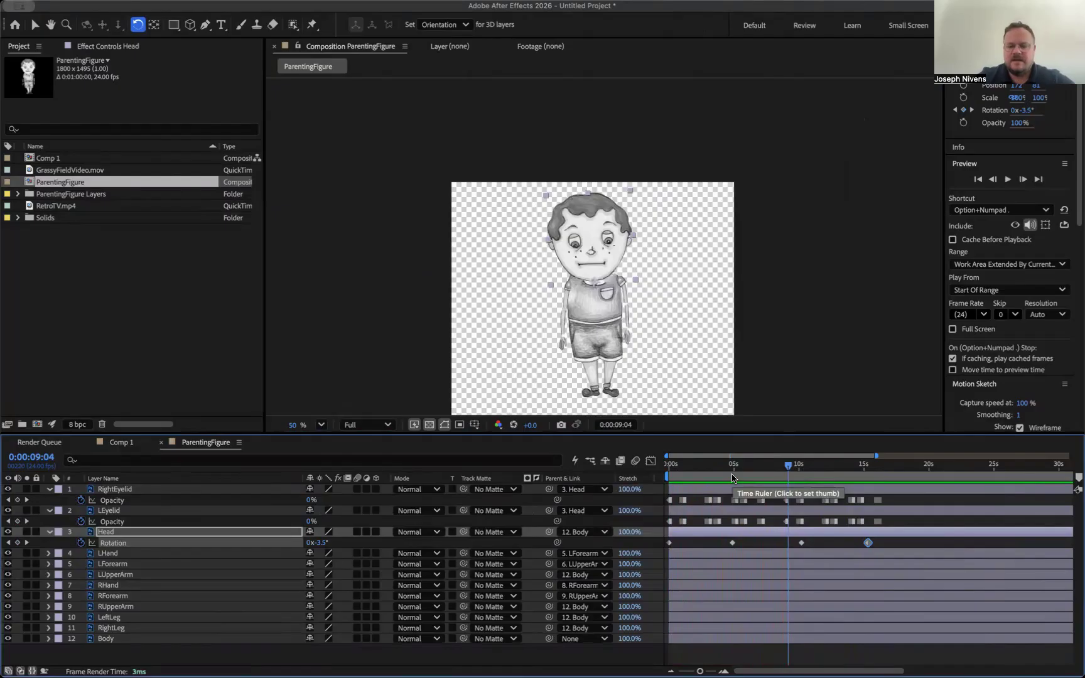
drag(693, 470, 668, 536)
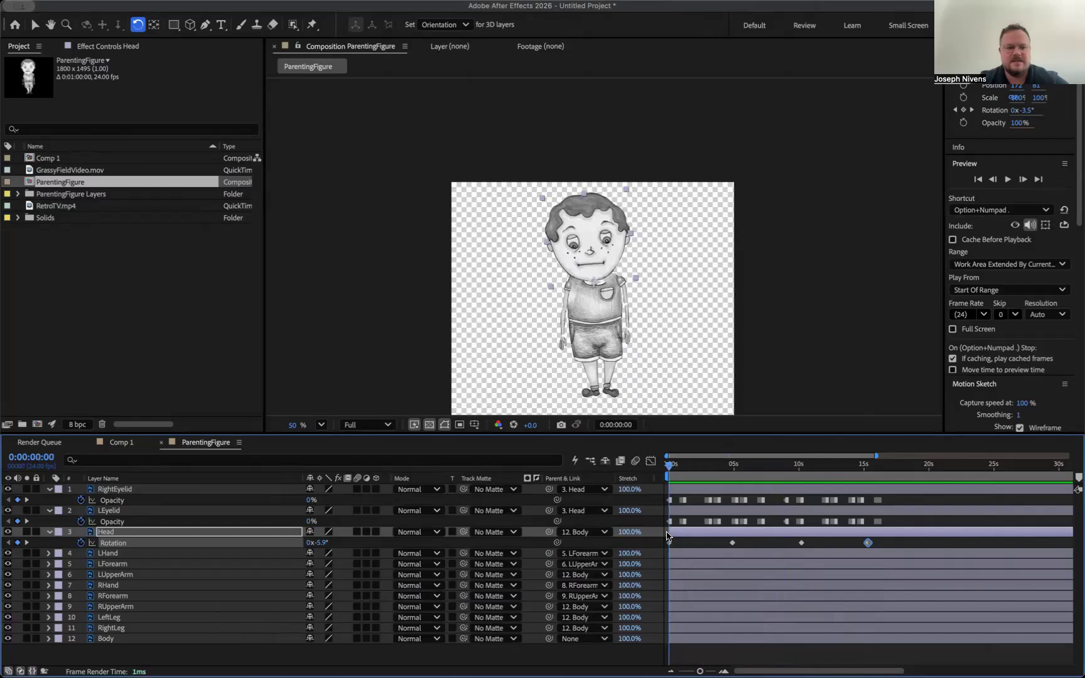
- Inspect the arm pieces on the figure to identify the forearm and hand layers on each side, including RForearm and RHand
click(108, 553)
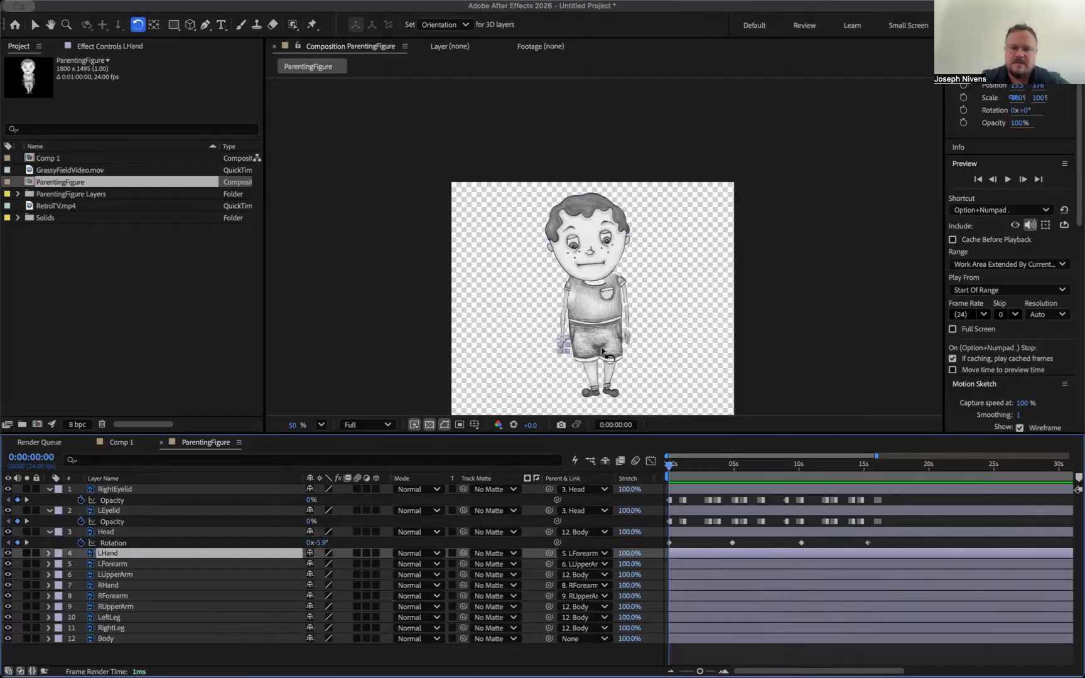
click(34, 24)
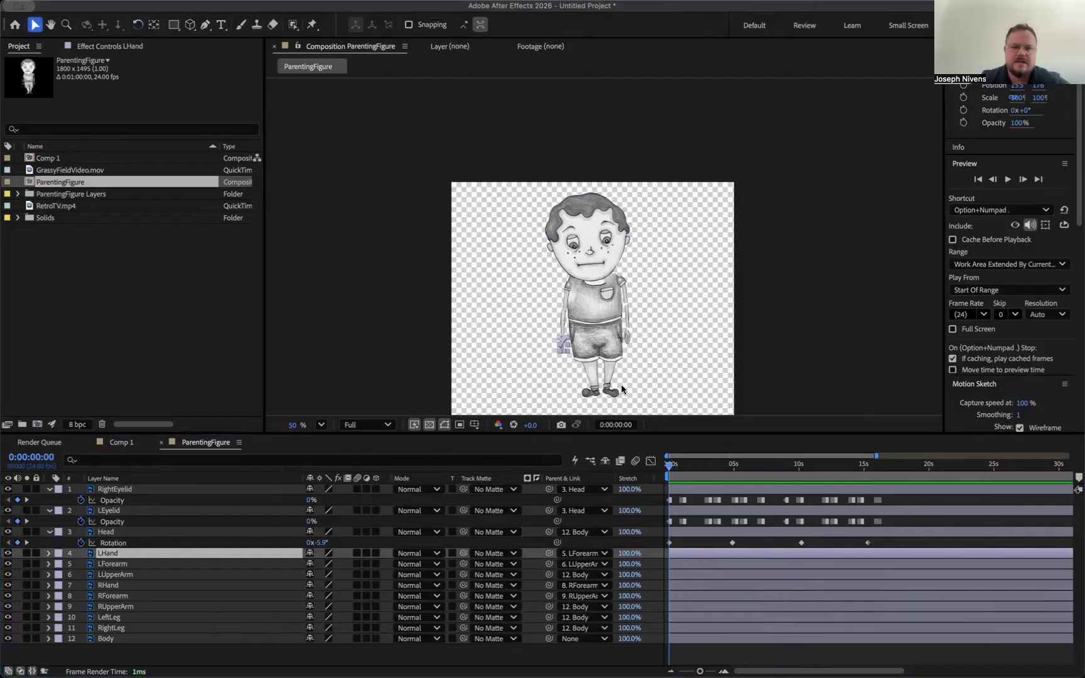
scroll(568, 339, up, 1)
key(space)
drag(541, 394, 532, 281)
click(508, 282)
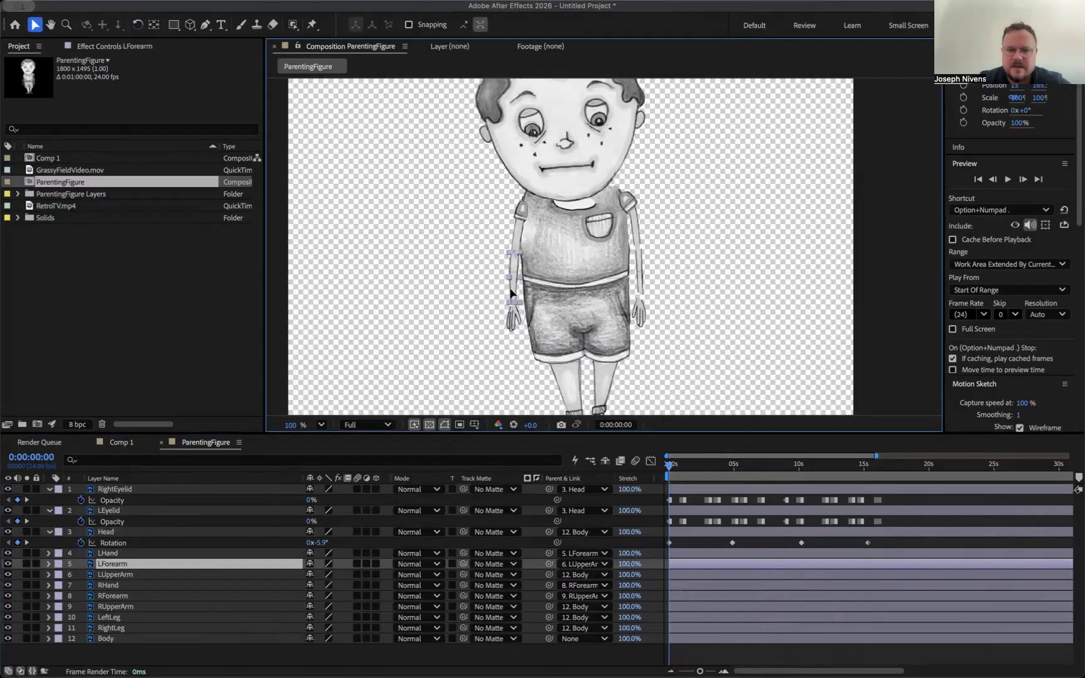
click(511, 314)
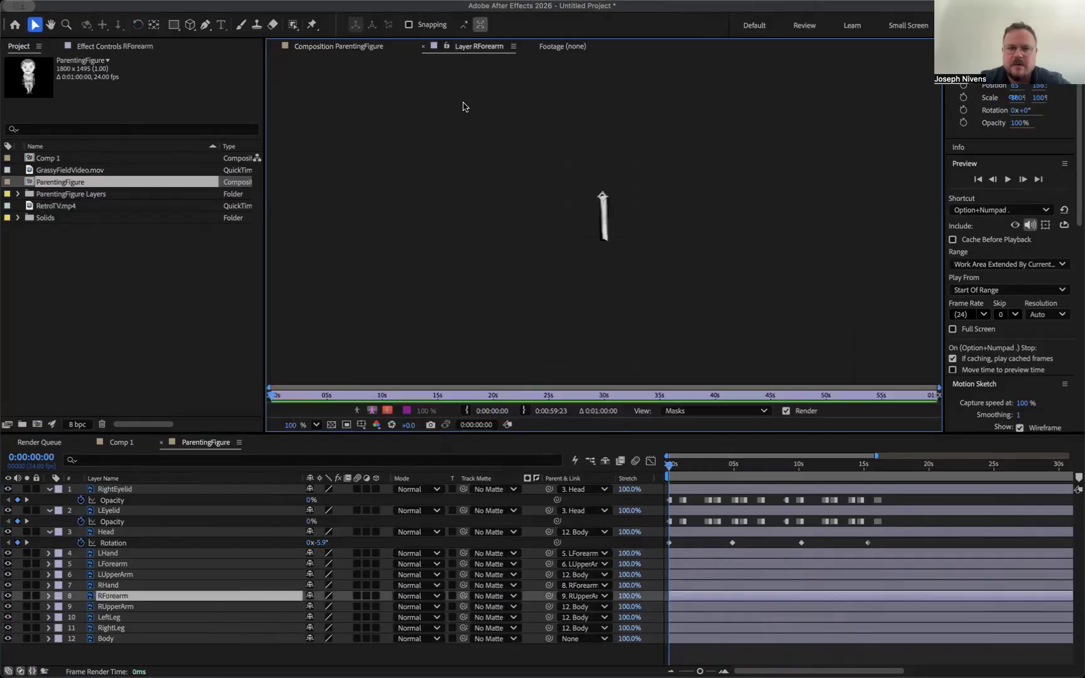
click(355, 47)
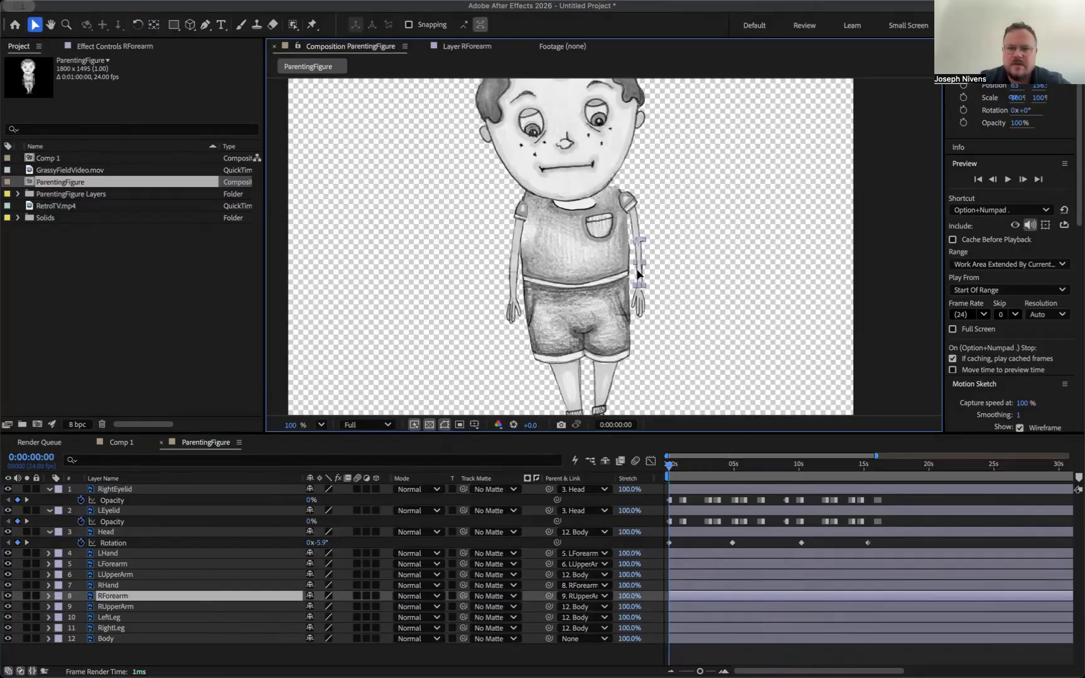
click(638, 300)
key(Return)
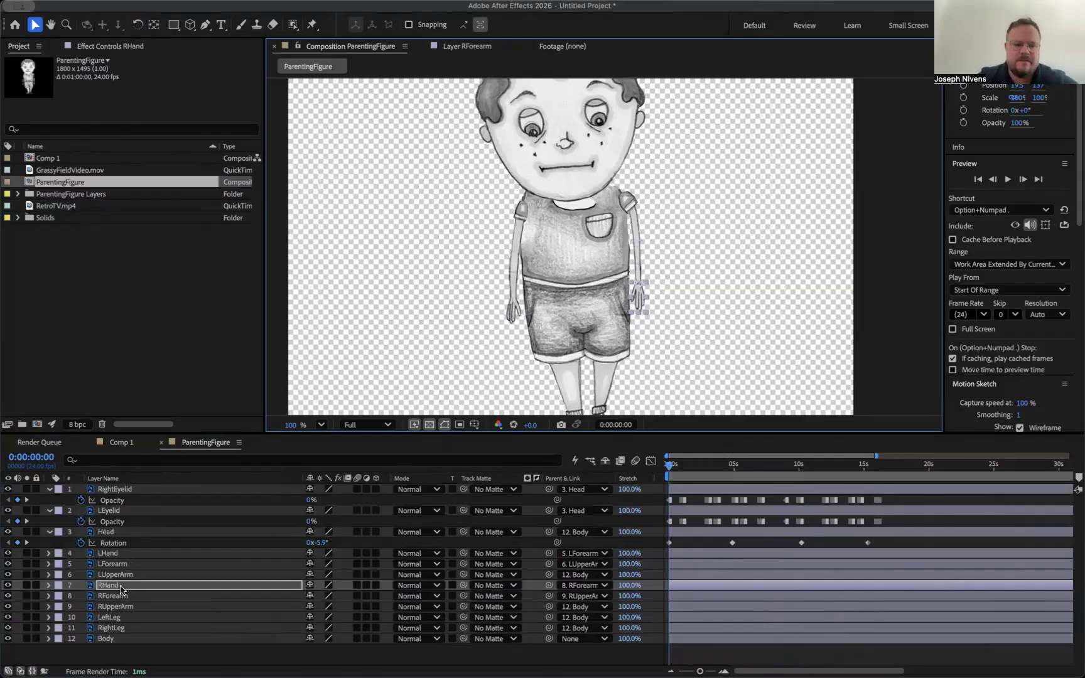
click(122, 607)
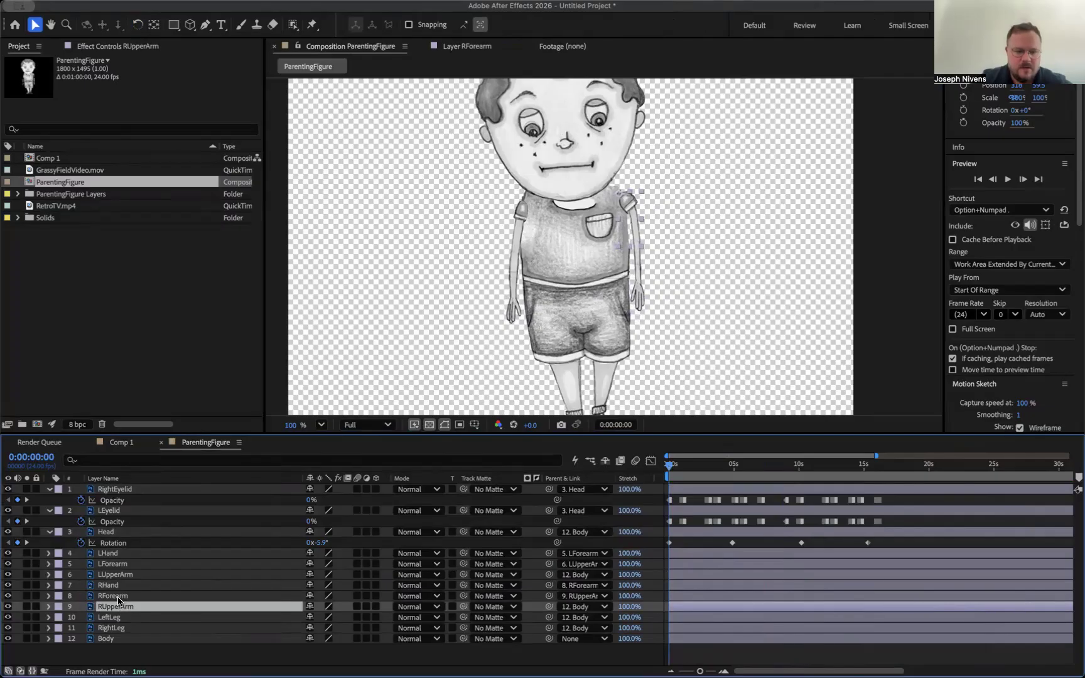
shift+click(113, 596)
shift+click(115, 578)
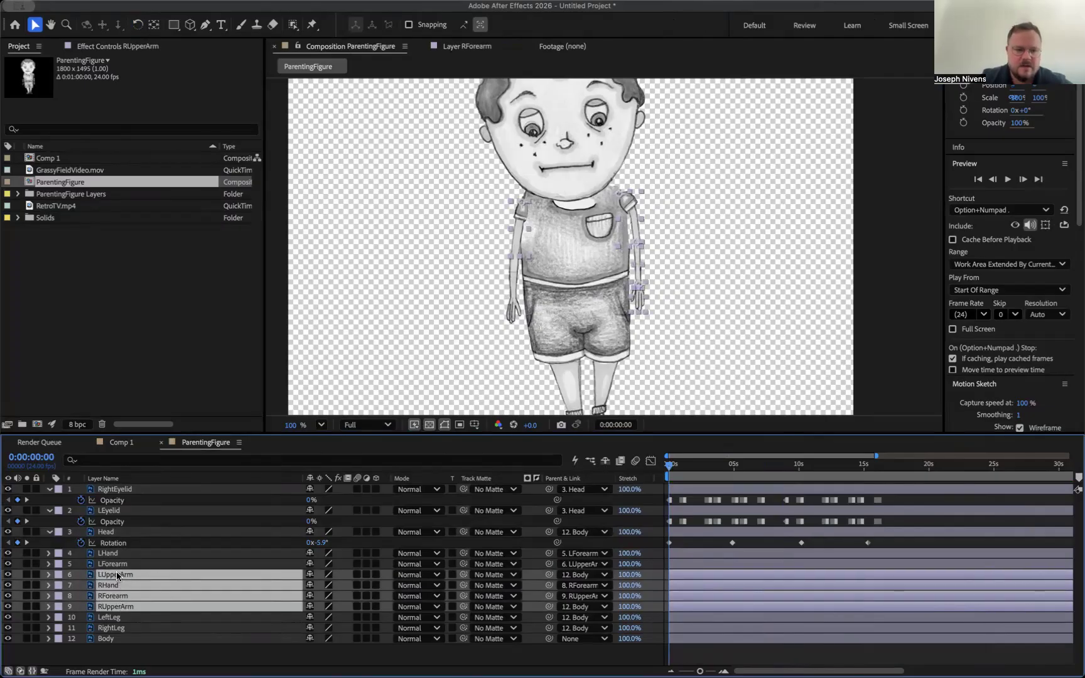
super+click(118, 577)
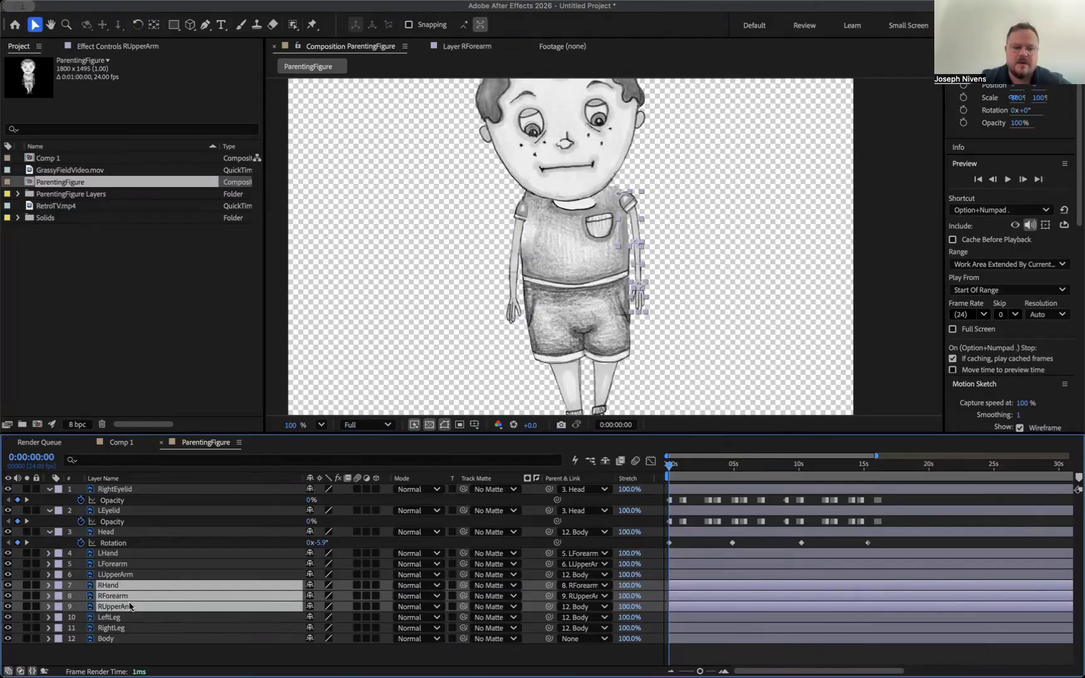
key(r)
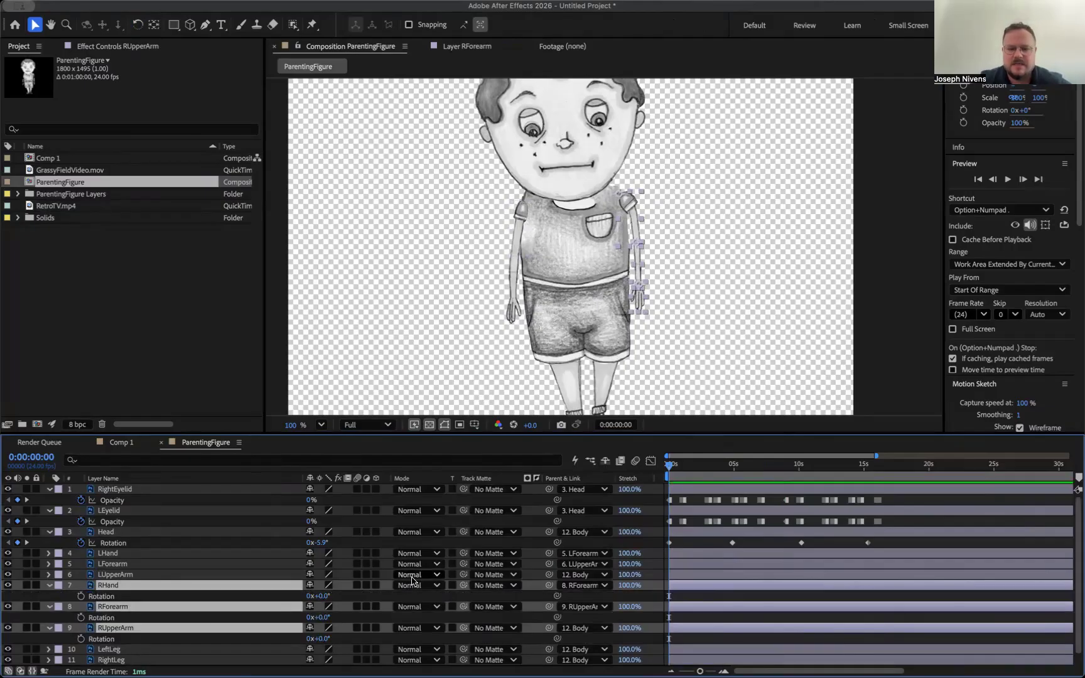
key(super+z)
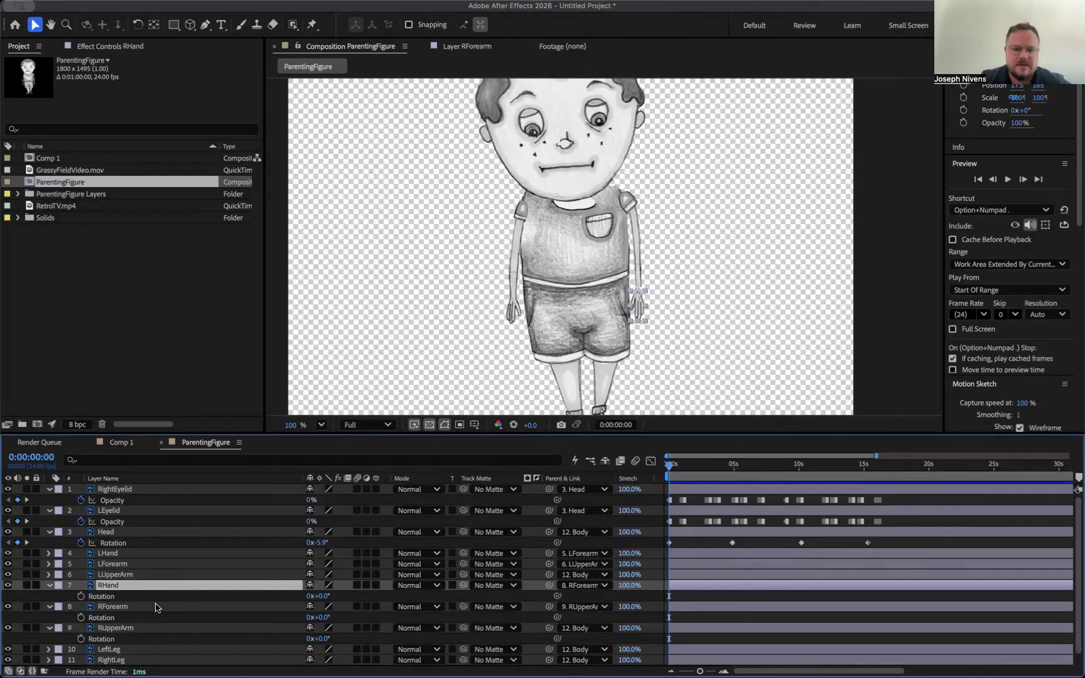
click(49, 585)
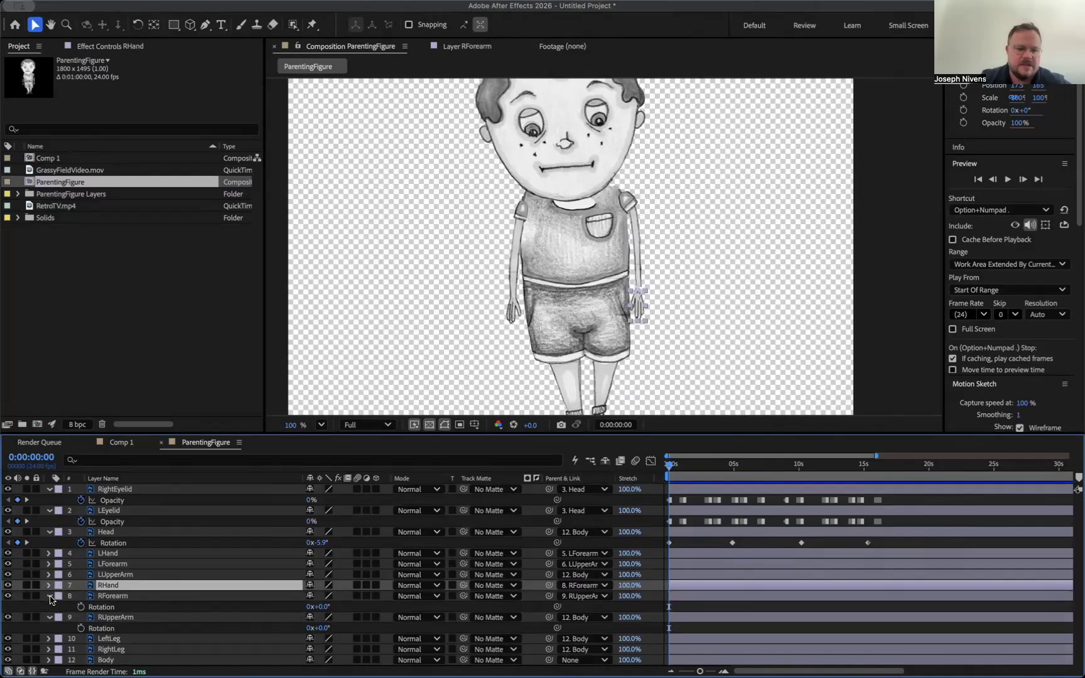
click(49, 596)
click(49, 607)
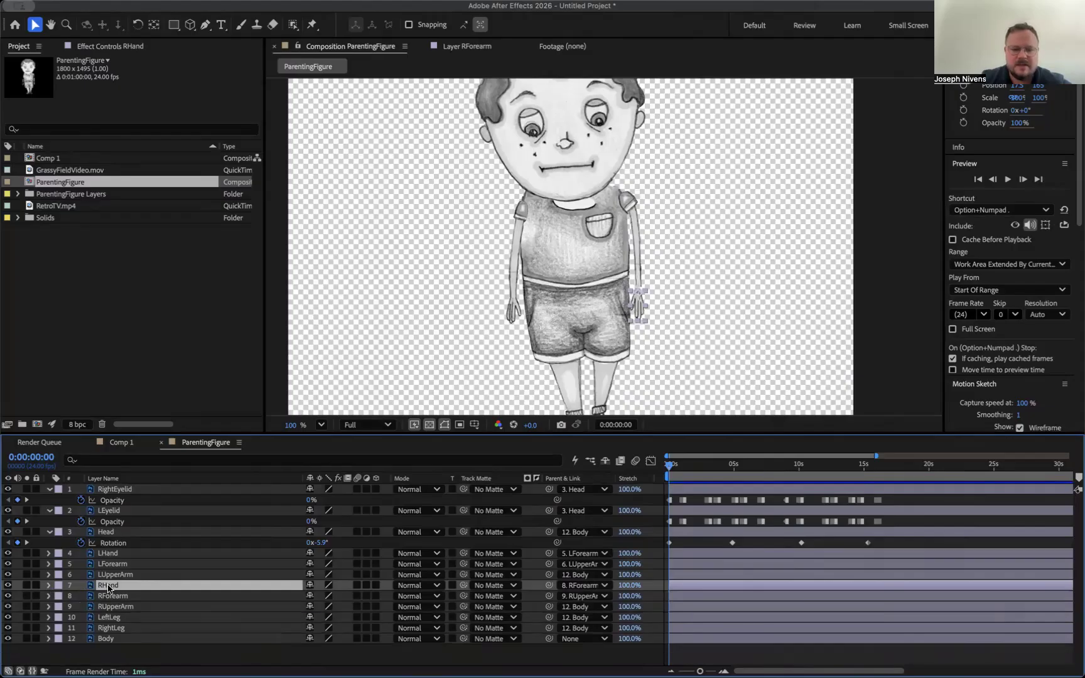
- Reveal Rotation on the RHand, RForearm and RUpperArm layers and start Rotation keyframes on all three at 0:00:00:00
key(r)
right_click(110, 610)
click(99, 608)
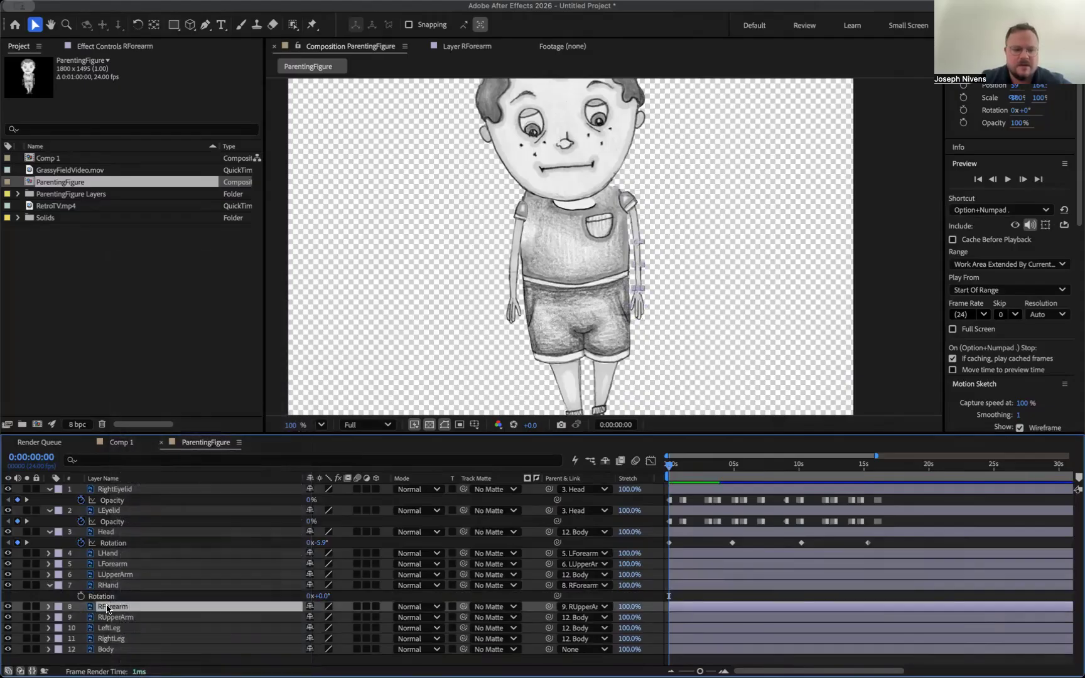
key(r)
click(114, 629)
key(r)
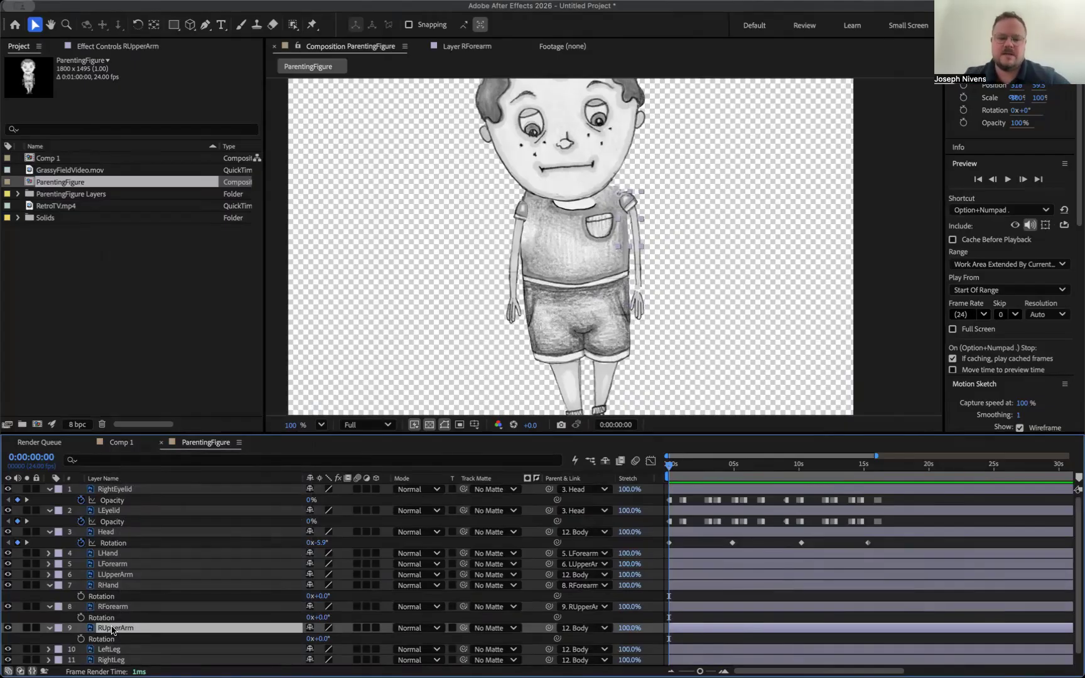
click(87, 640)
click(80, 639)
click(81, 617)
click(80, 596)
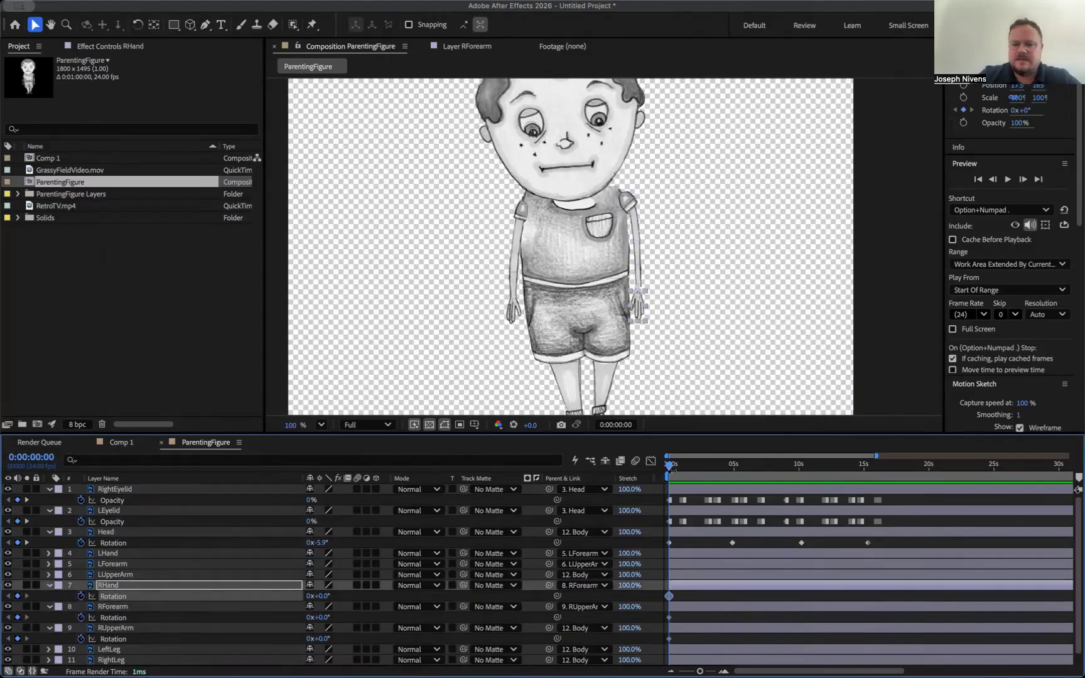
- At 0:00:01:23, rotate RUpperArm to about -12.3° and RForearm to about -43.7° with the Rotation tool
drag(668, 468, 698, 479)
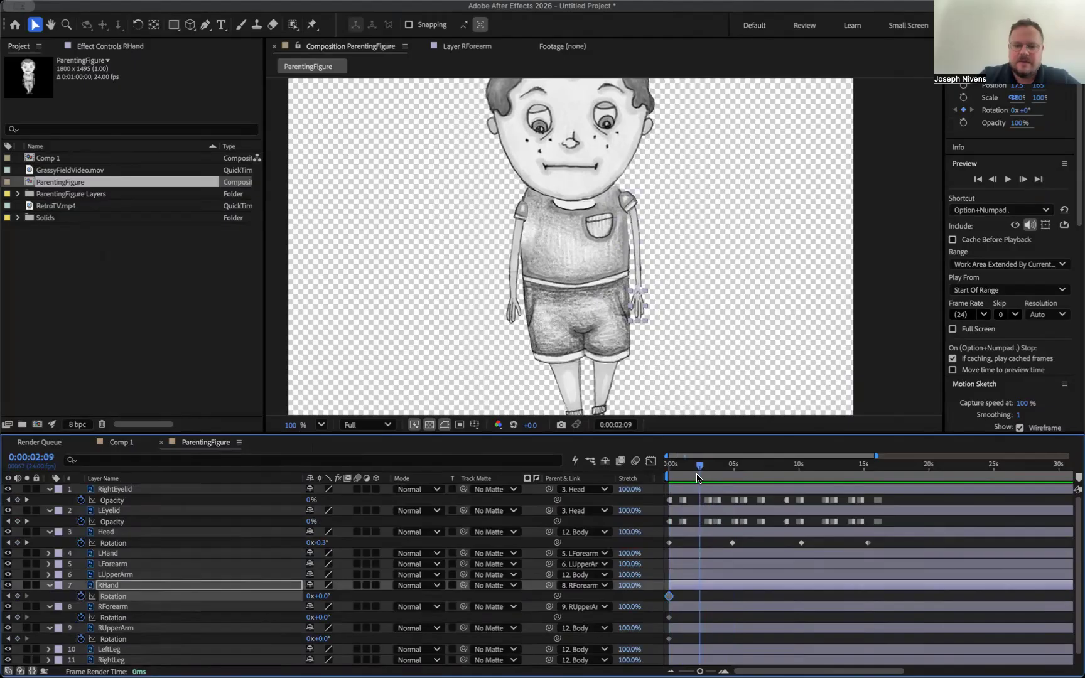
click(724, 672)
click(723, 672)
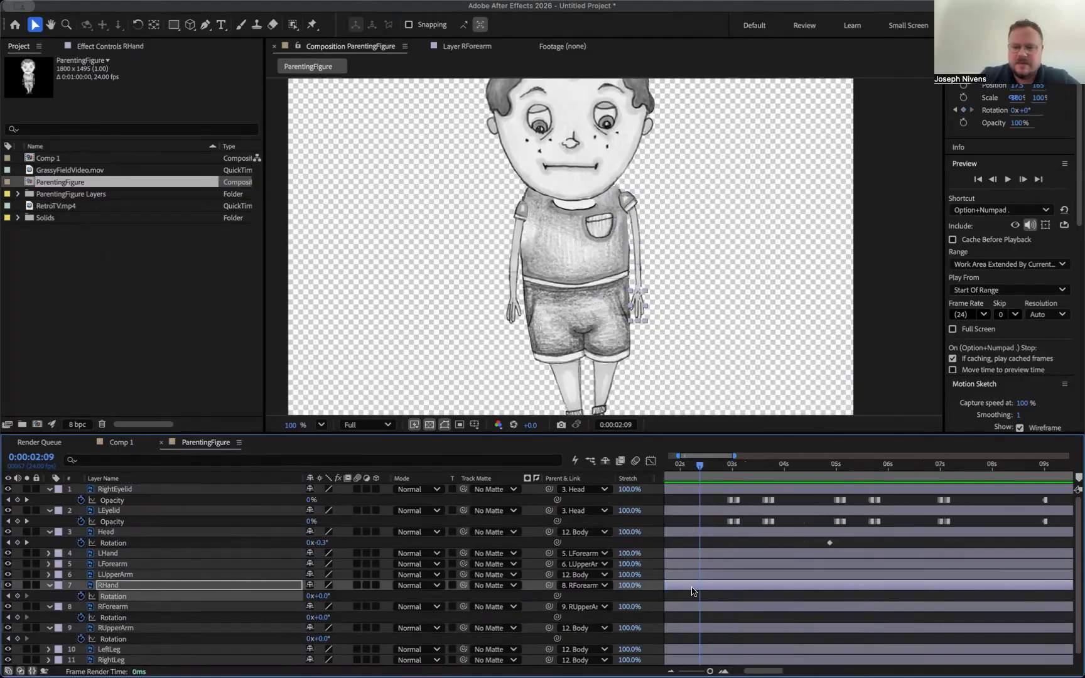
scroll(693, 590, left, 3)
click(772, 468)
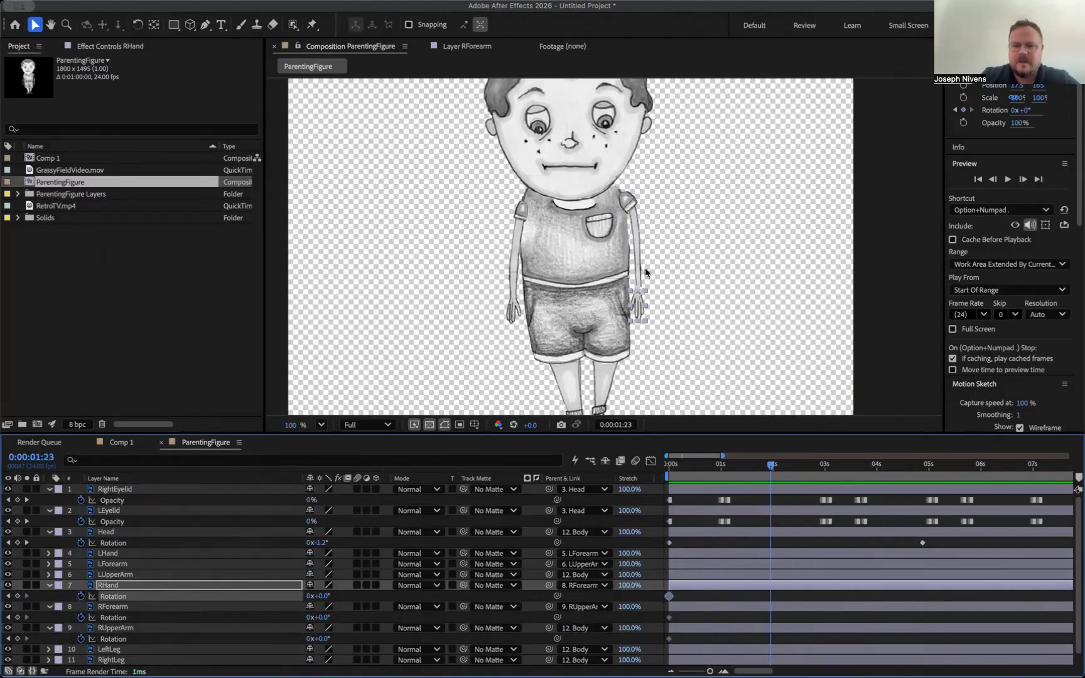
click(138, 25)
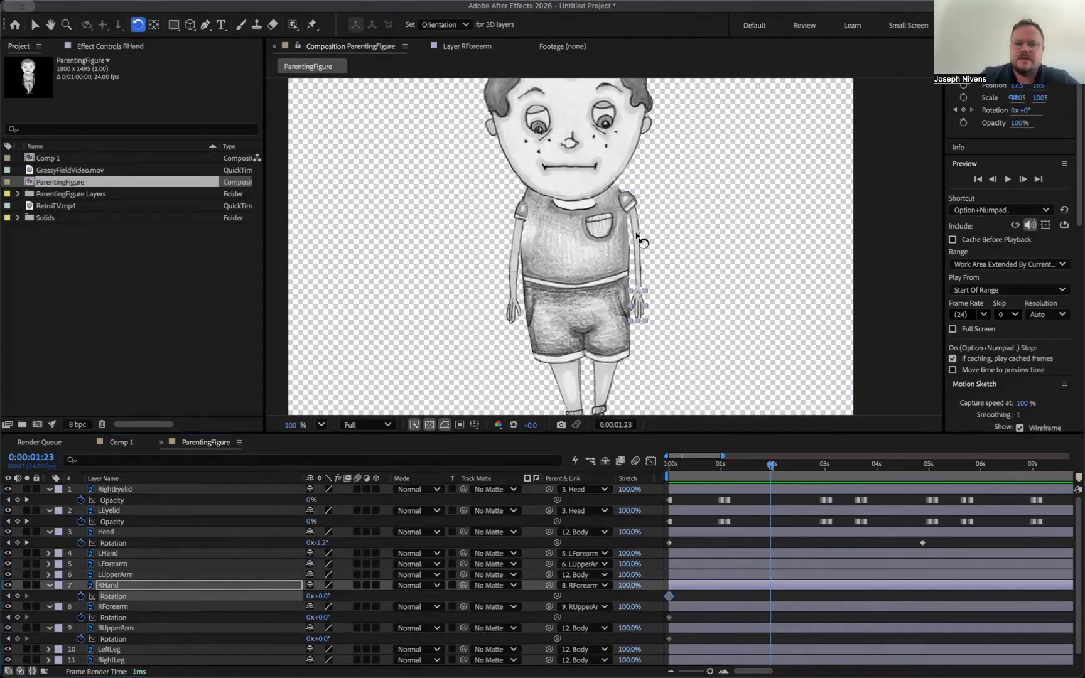
click(115, 633)
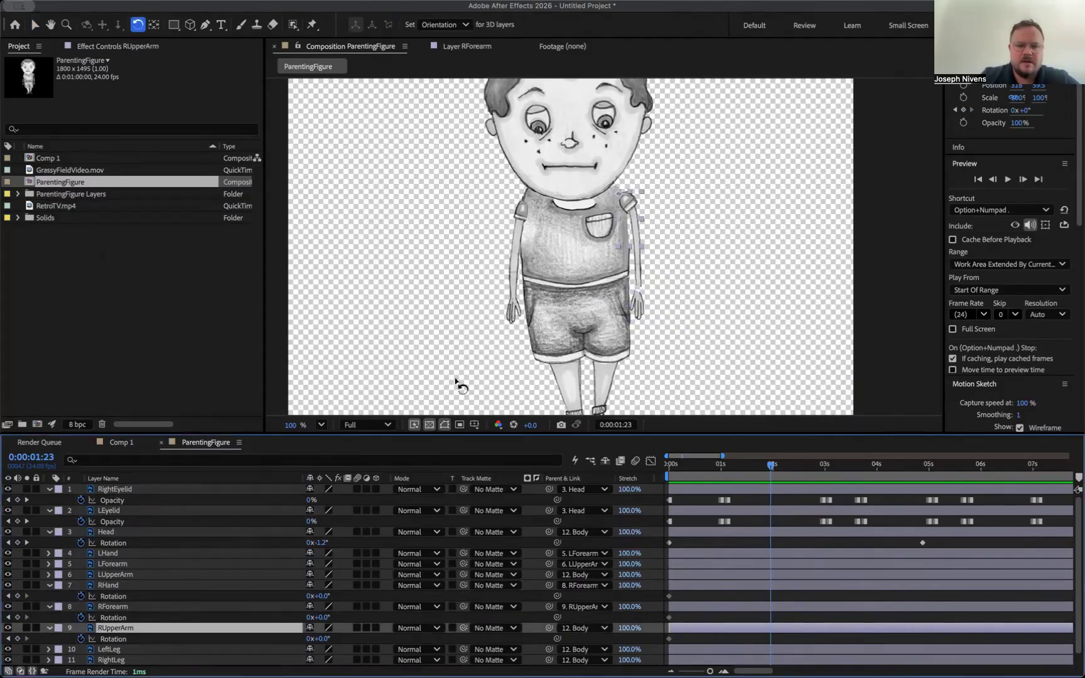
drag(644, 251, 651, 242)
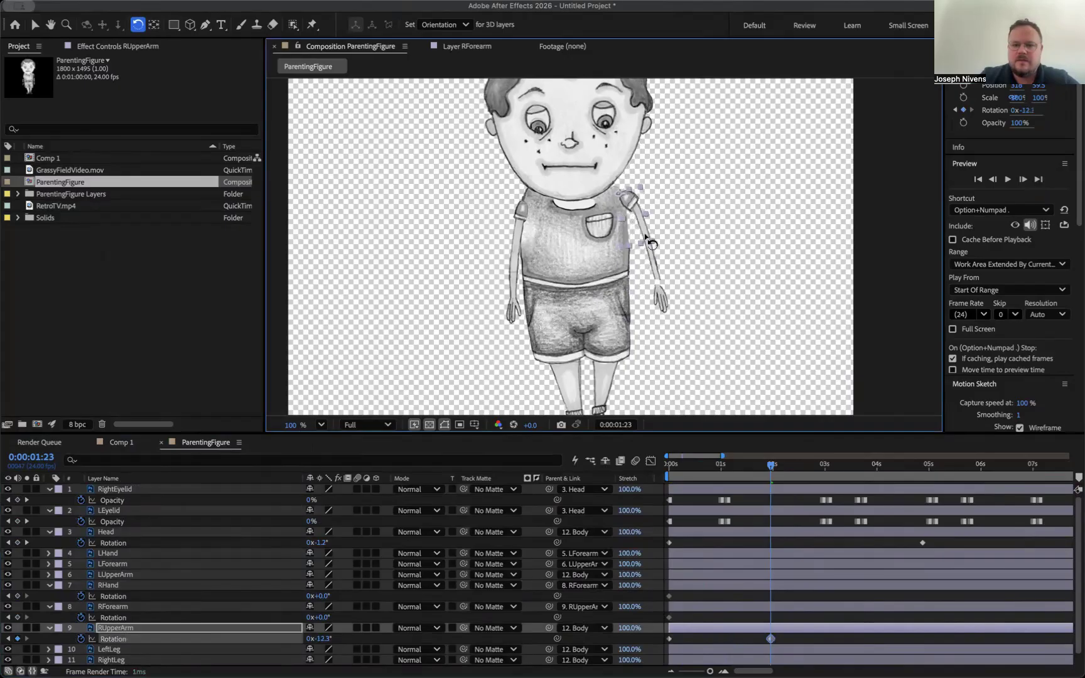
click(112, 608)
drag(658, 280, 675, 259)
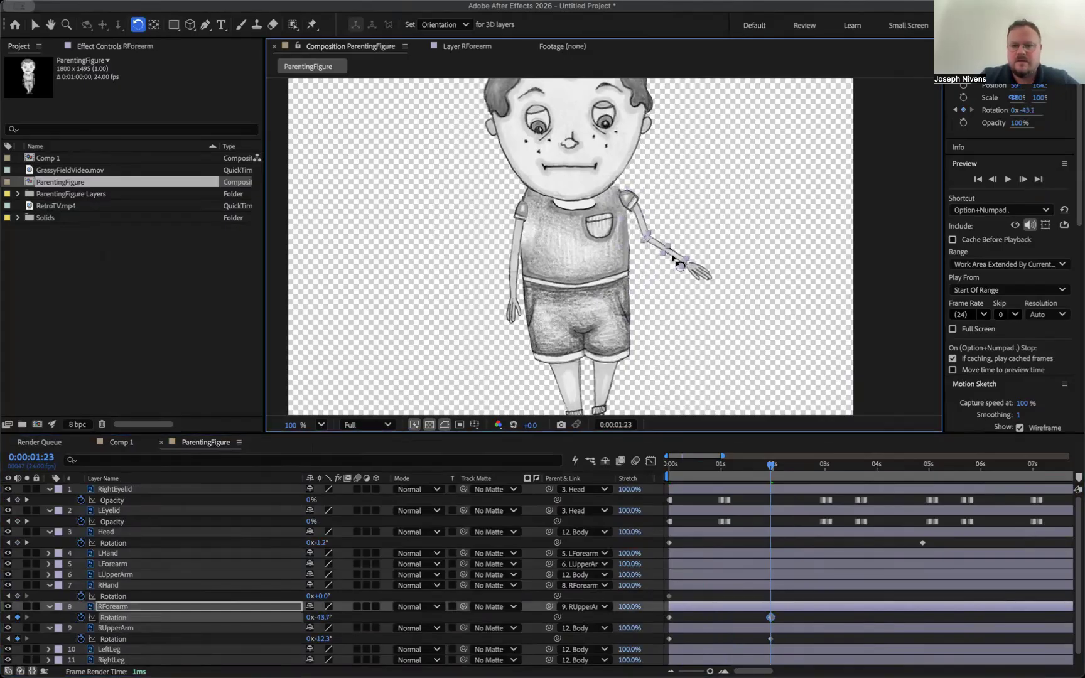
- Rotate RHand to about -30° at 0:00:01:23 and nudge it closer to the end of the forearm
click(111, 586)
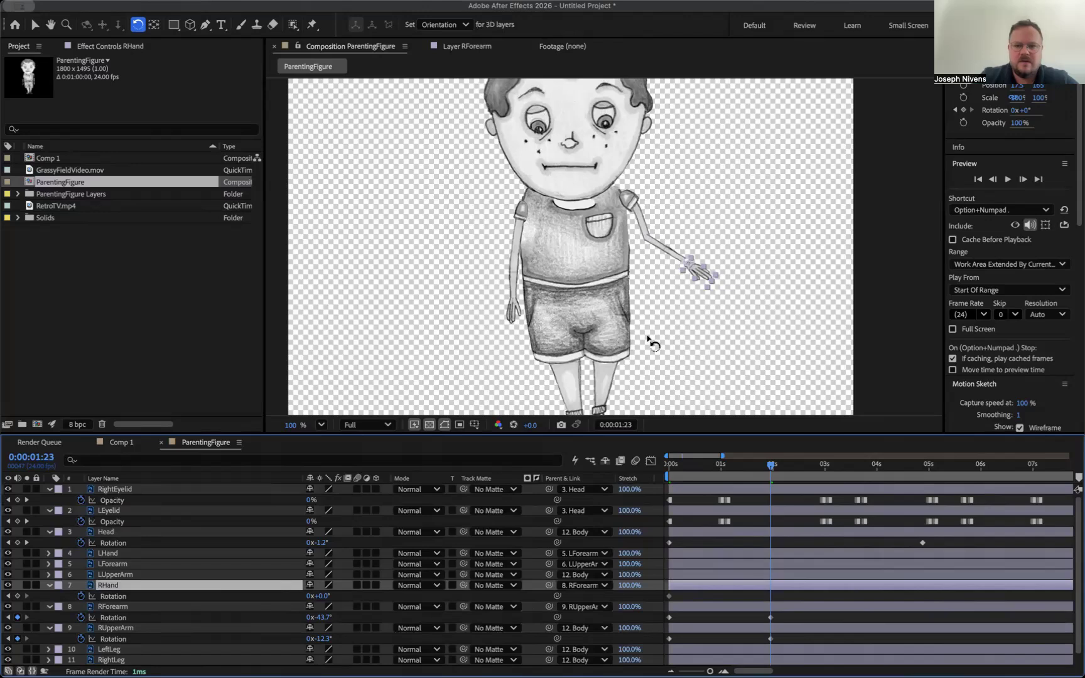
drag(702, 271, 703, 267)
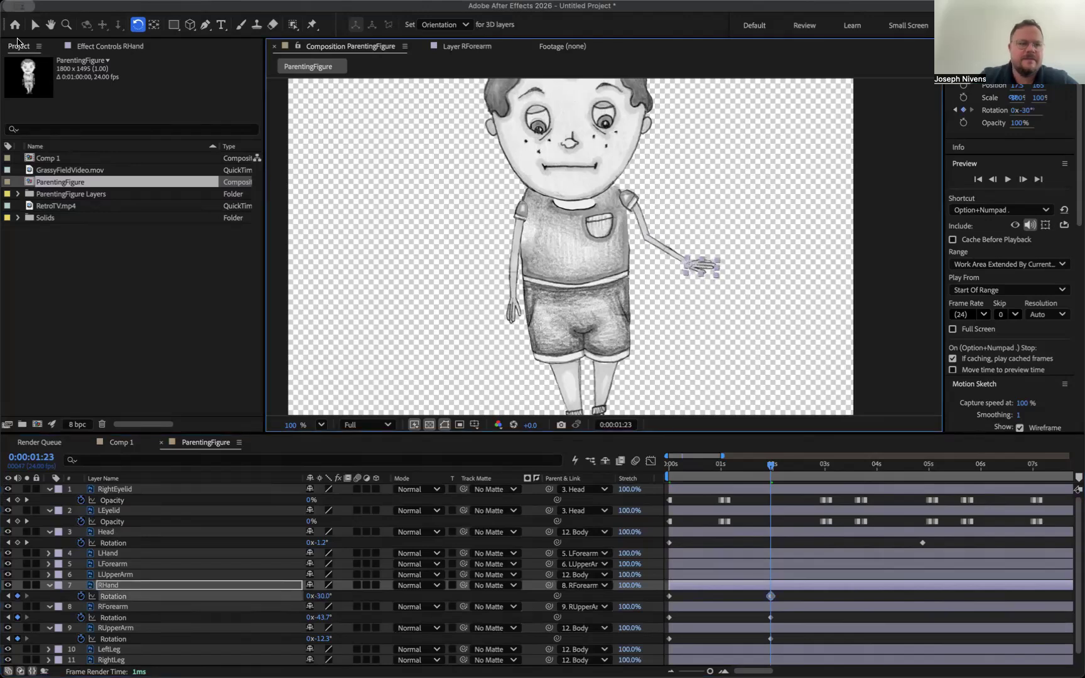
click(35, 25)
click(700, 265)
drag(700, 265, 698, 264)
- Preview the right arm's raising movement from 0:00:00:00
click(644, 471)
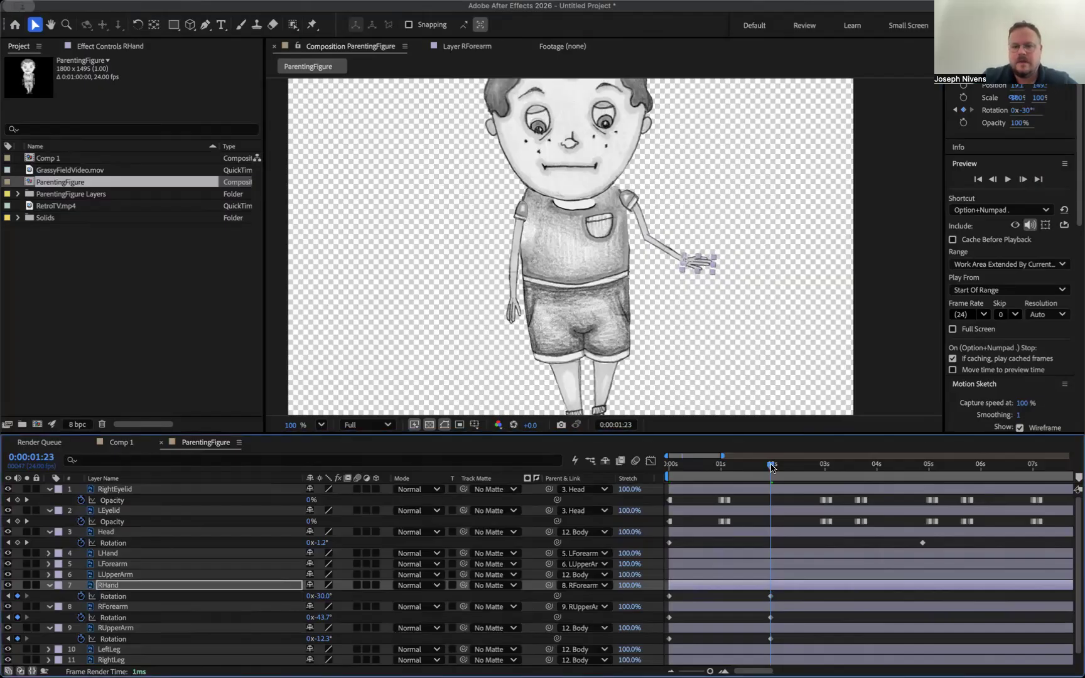
key(space)
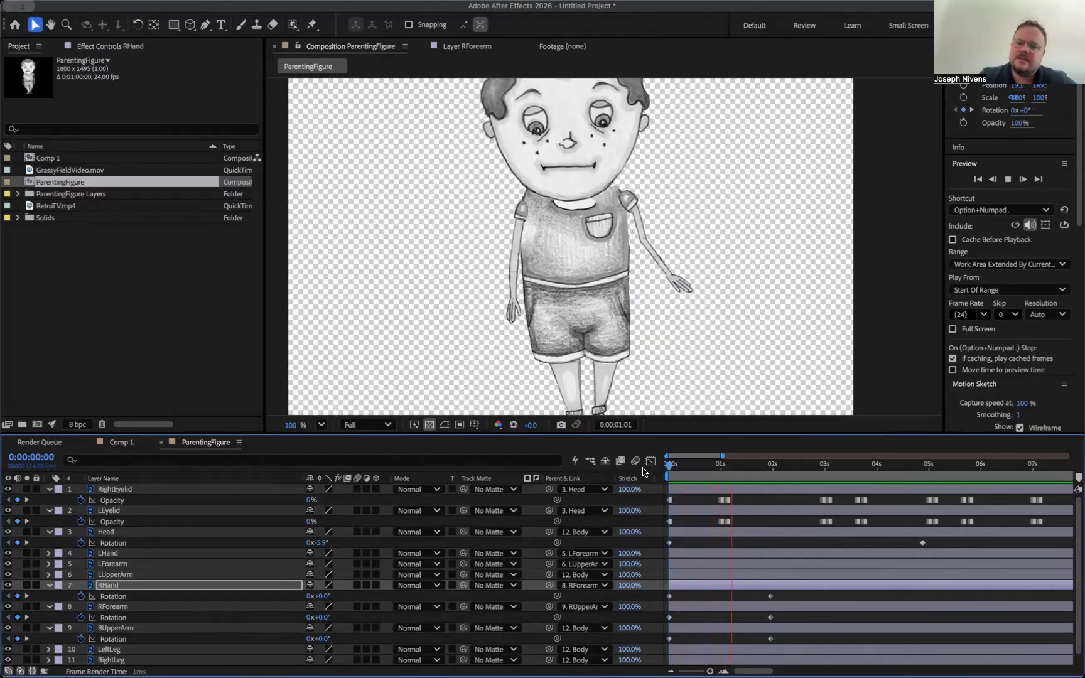
key(space)
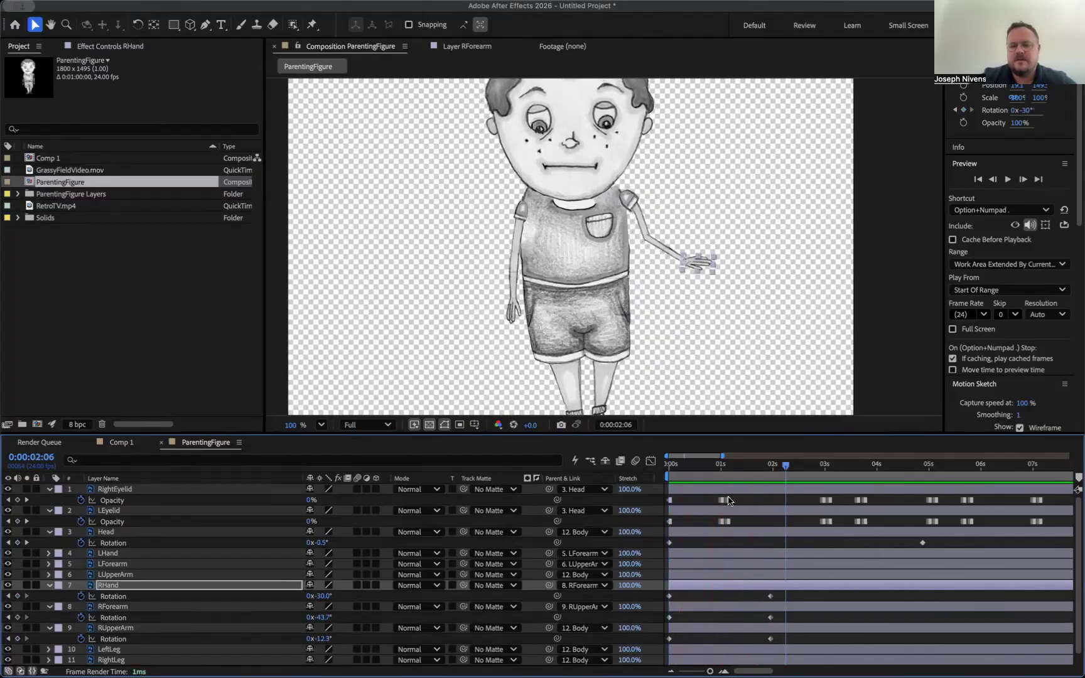
- At 0:00:02:23, rotate RForearm further up to about -84.4° with the Rotation tool
drag(785, 466, 824, 472)
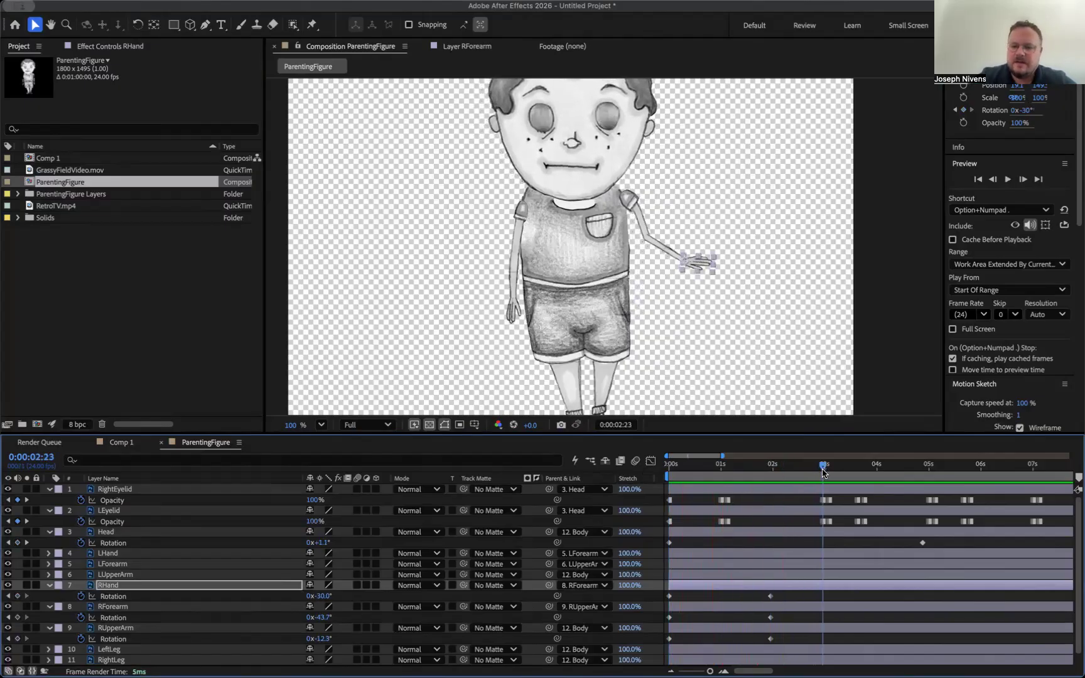
click(137, 24)
drag(682, 262, 684, 236)
key(space)
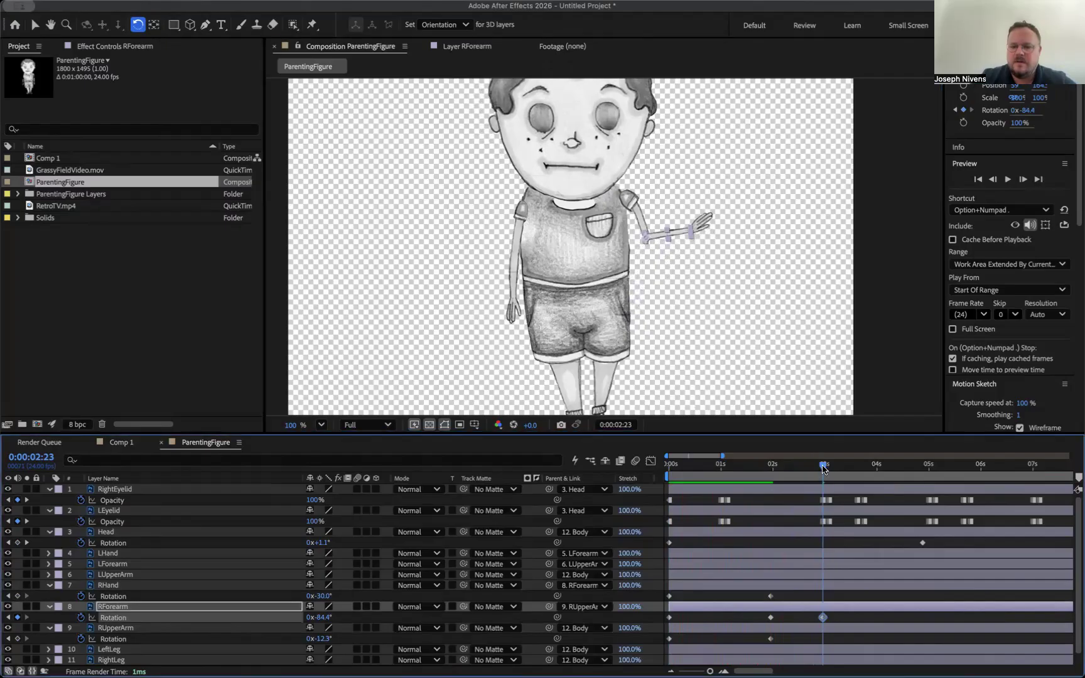
- Copy RForearm's -43.7° Rotation keyframe to 0:00:04:01 and its -84.4° keyframe to 0:00:05:00
click(771, 617)
key(ctrl+c)
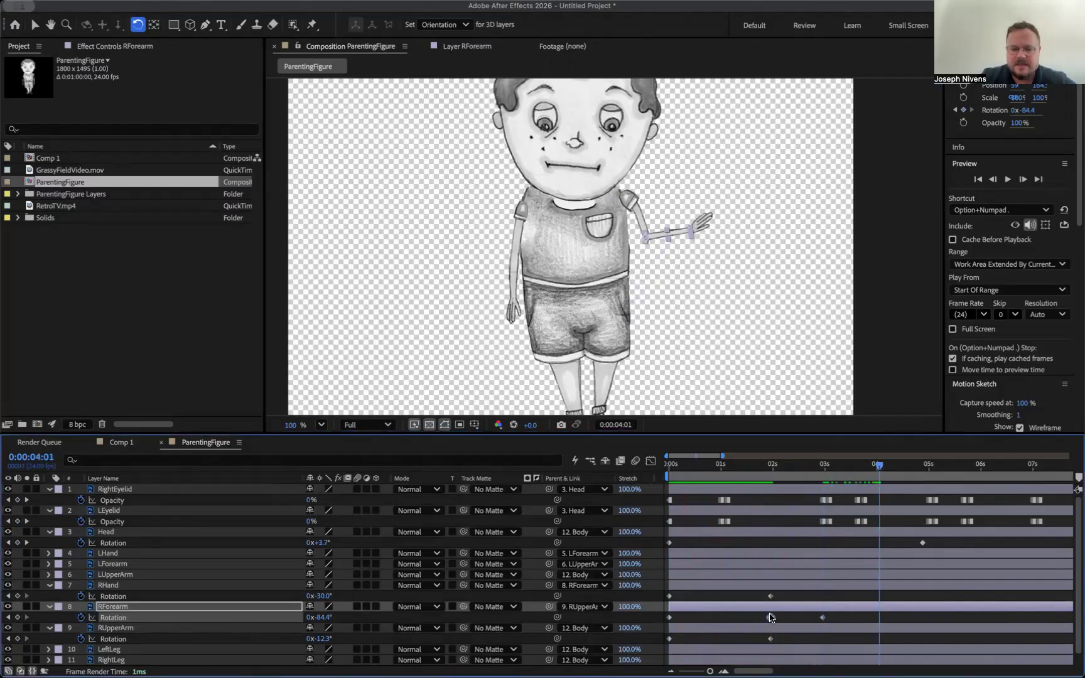
key(ctrl+v)
drag(884, 465, 929, 469)
click(822, 618)
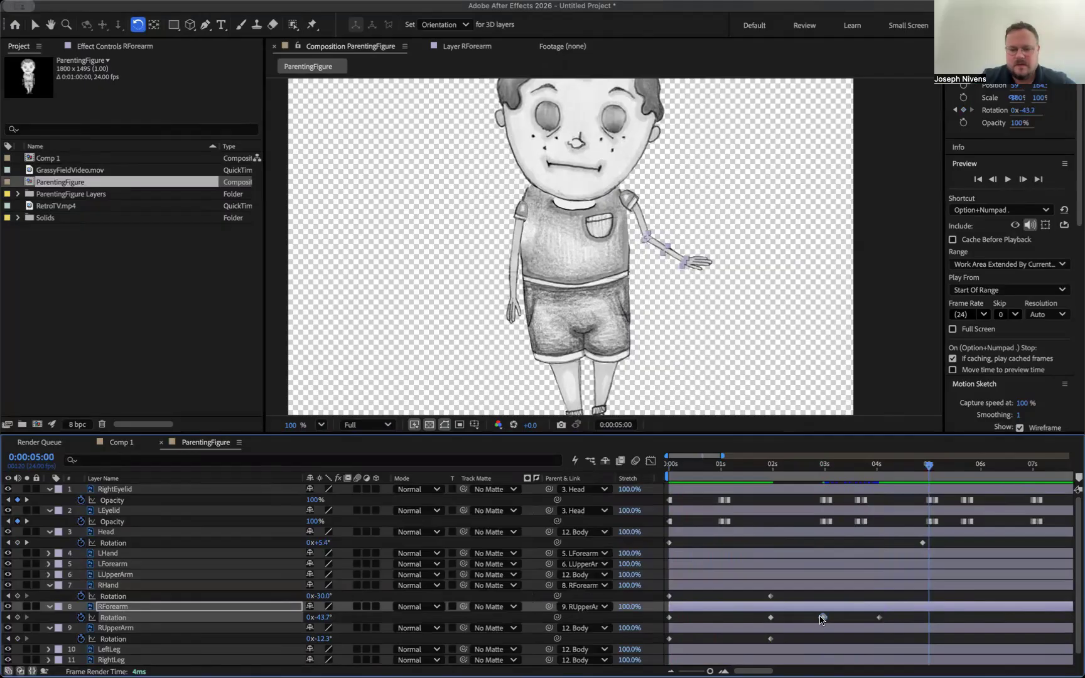
key(ctrl+c)
key(ctrl+v)
- Paste a copy of RForearm's -43.7° Rotation keyframe at 0:00:05:23 to continue the wave
click(978, 466)
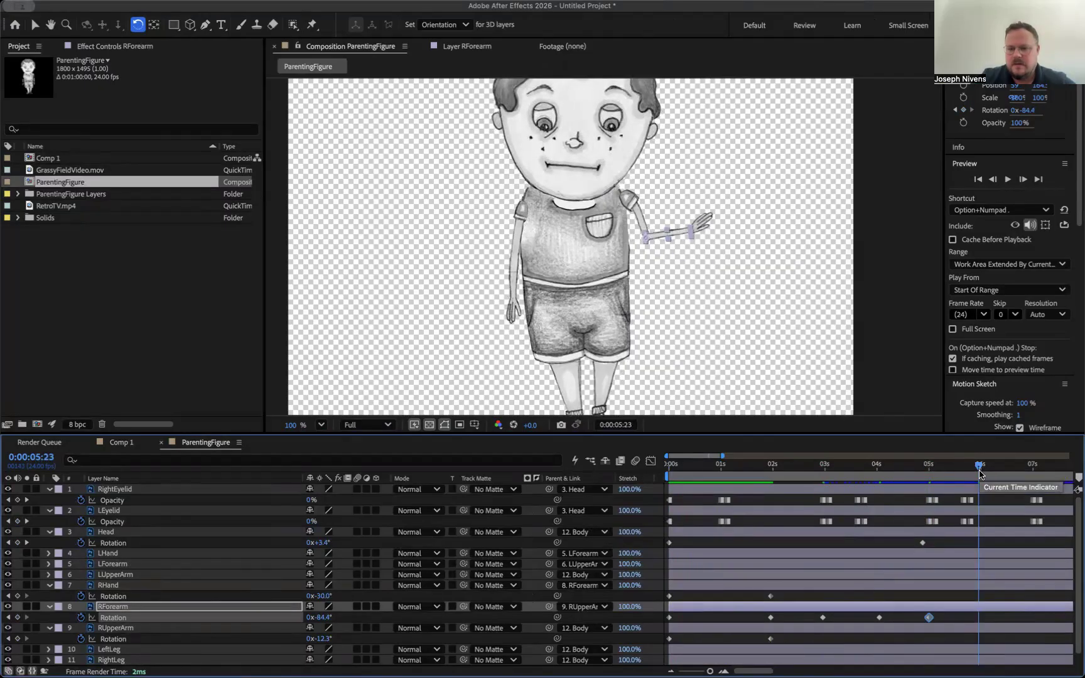
click(771, 617)
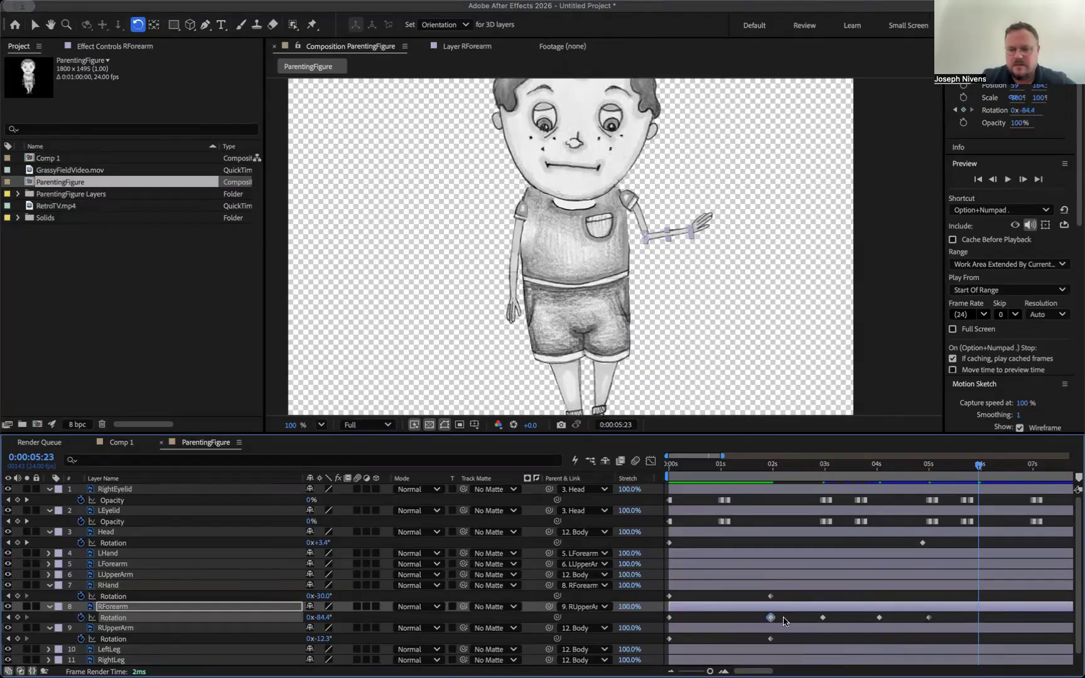
key(ctrl+c)
key(ctrl+v)
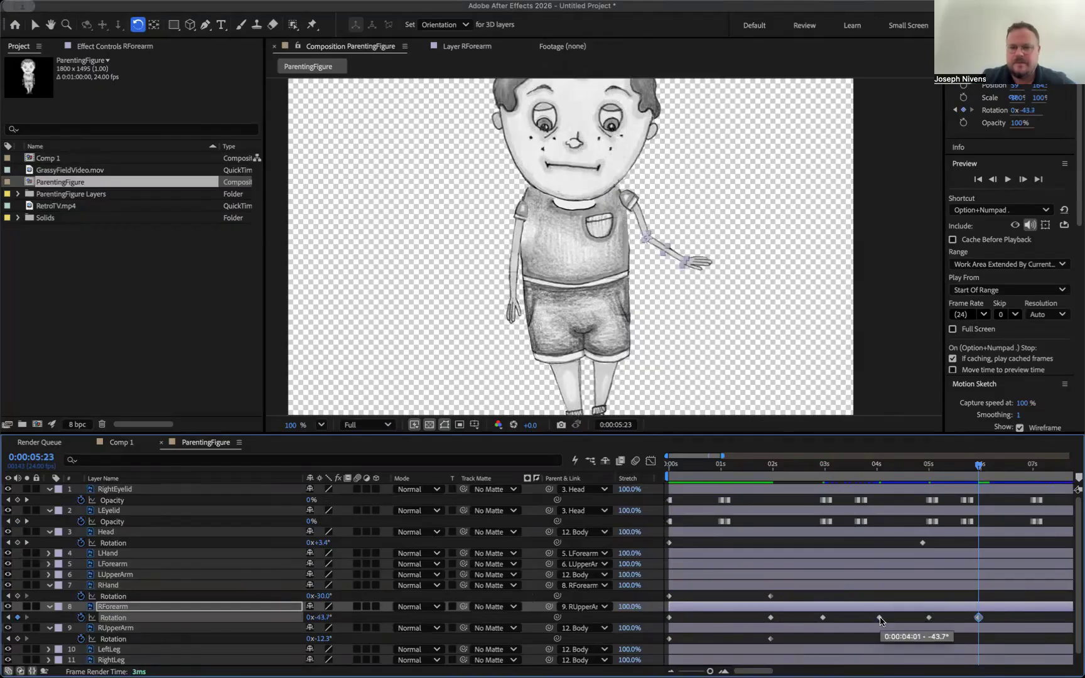
- Paste a copy of RForearm's 0° Rotation keyframe at 0:00:07:00
click(1033, 466)
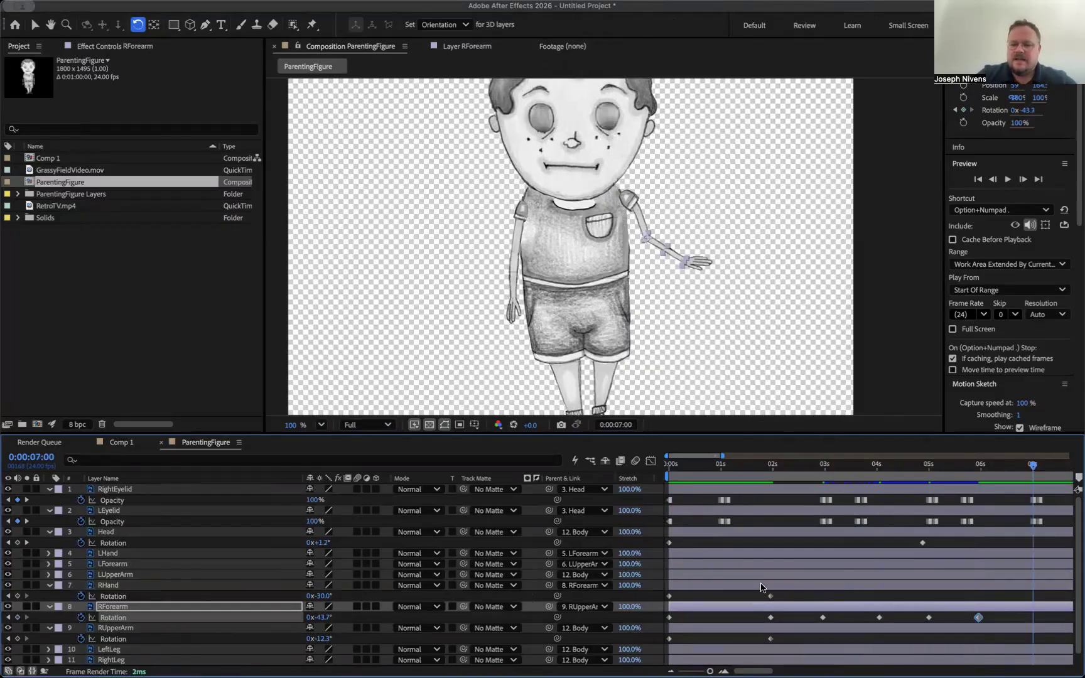
click(669, 618)
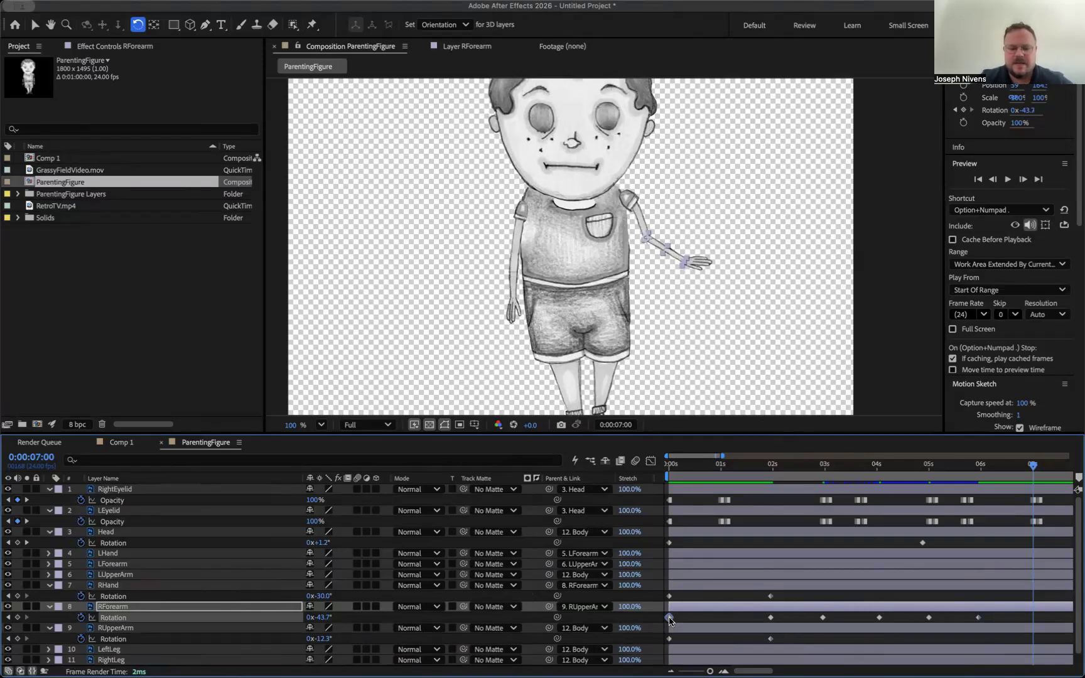
key(super+v)
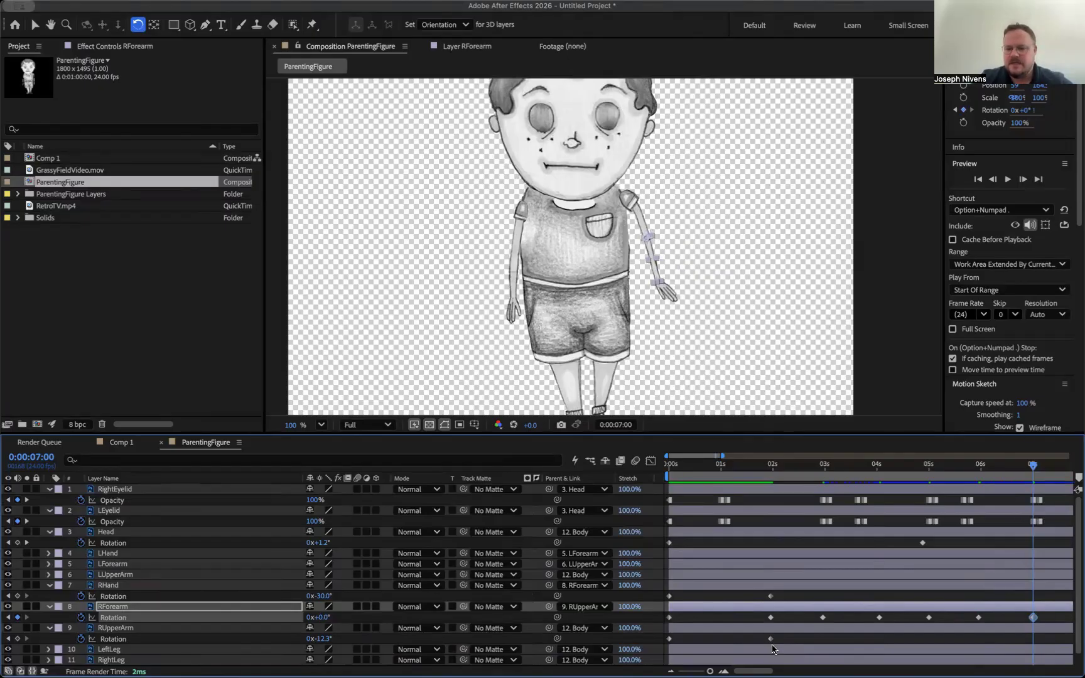
- Copy RUpperArm's -12.3° and RHand's -30.0° Rotation keyframes to 0:00:06:00 to hold the raised pose
click(670, 639)
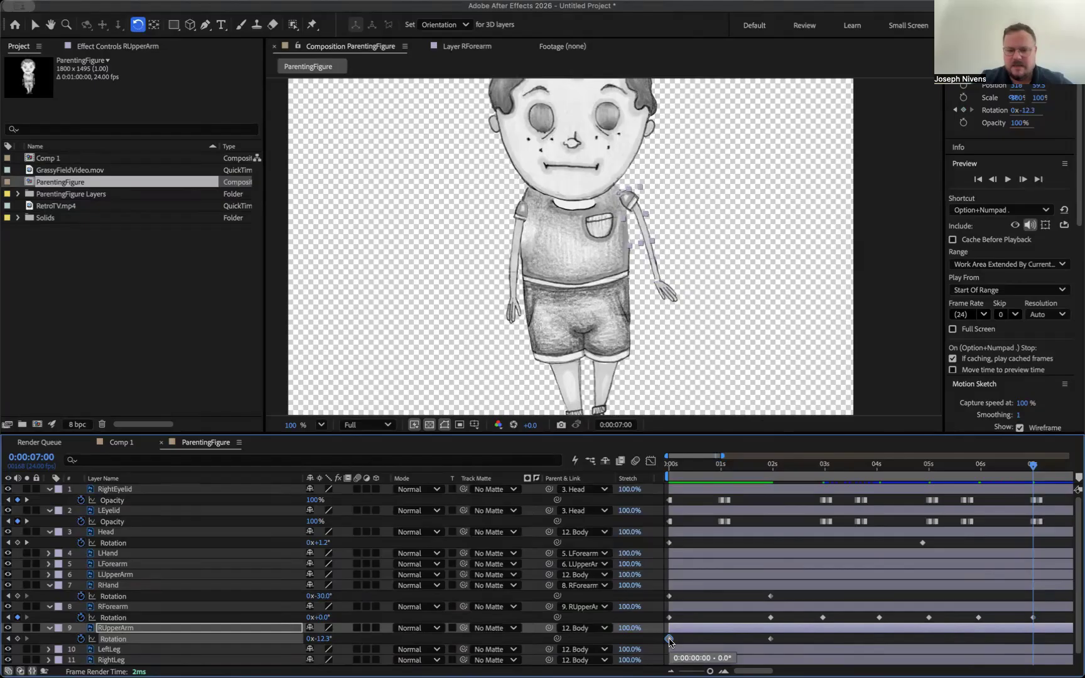
click(981, 466)
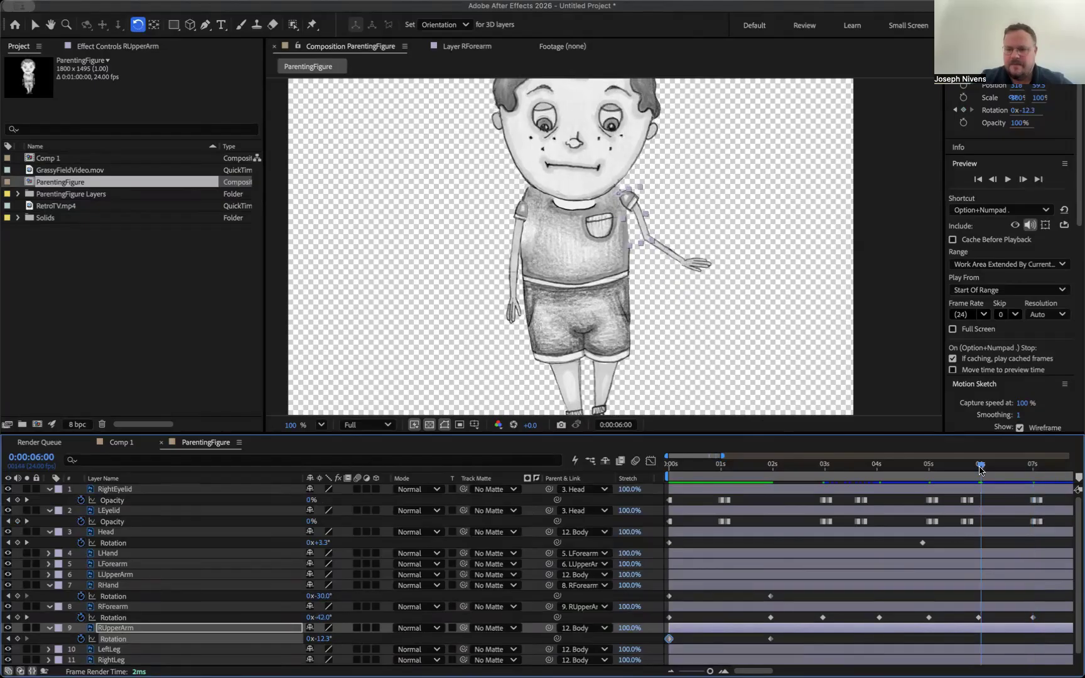
click(771, 638)
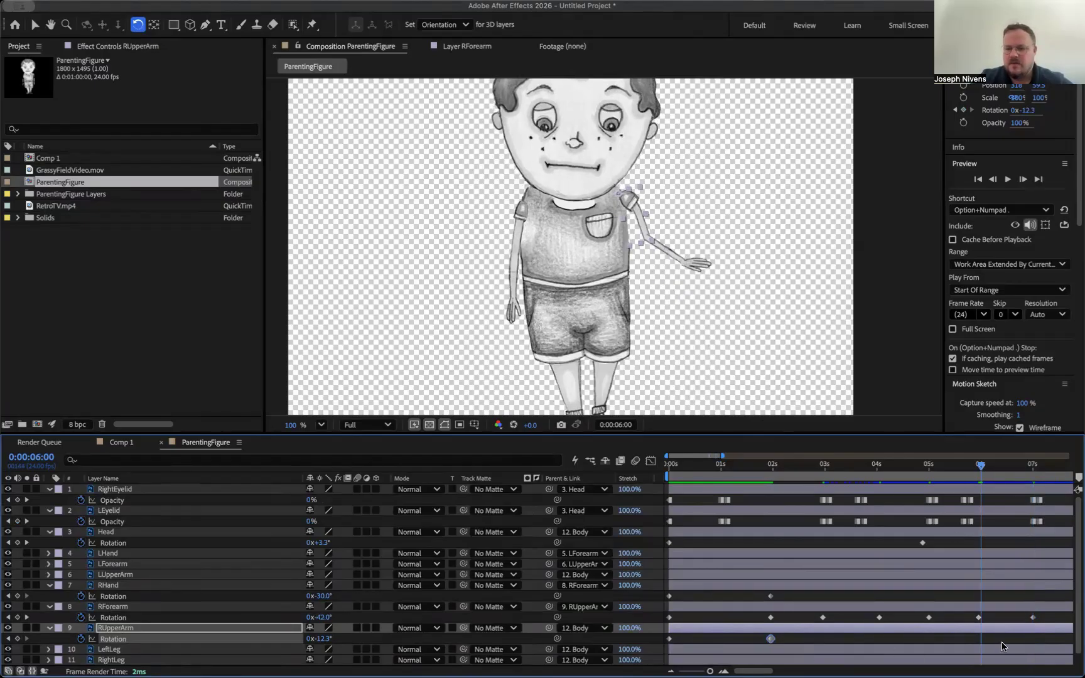
key(ctrl+c)
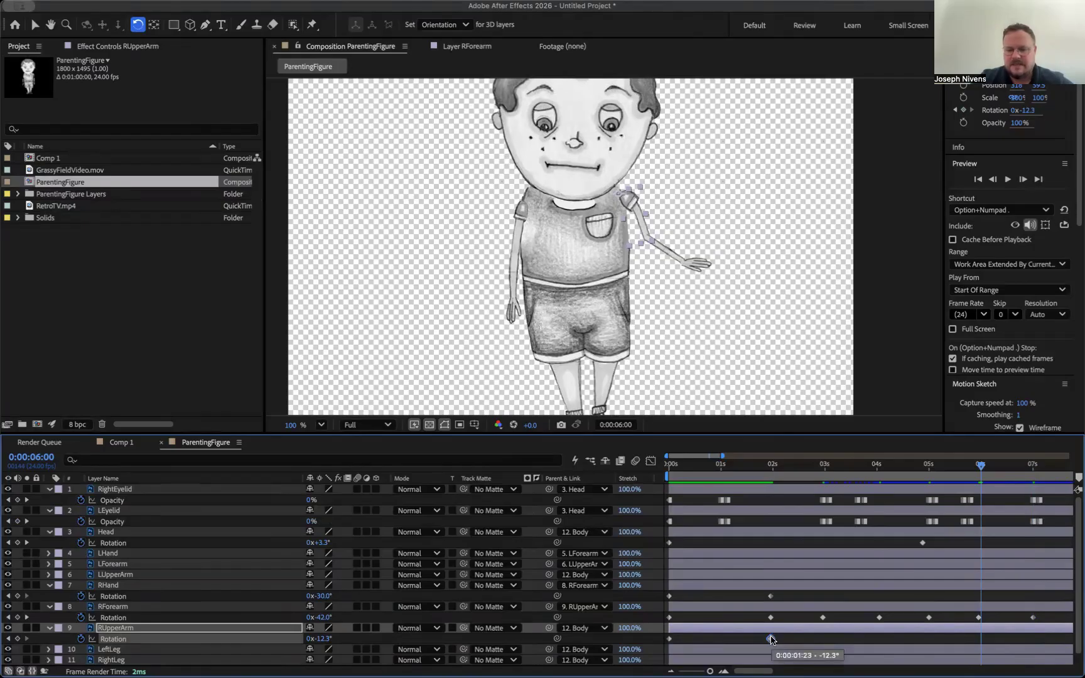
key(ctrl+v)
click(770, 597)
key(ctrl+c)
key(ctrl+v)
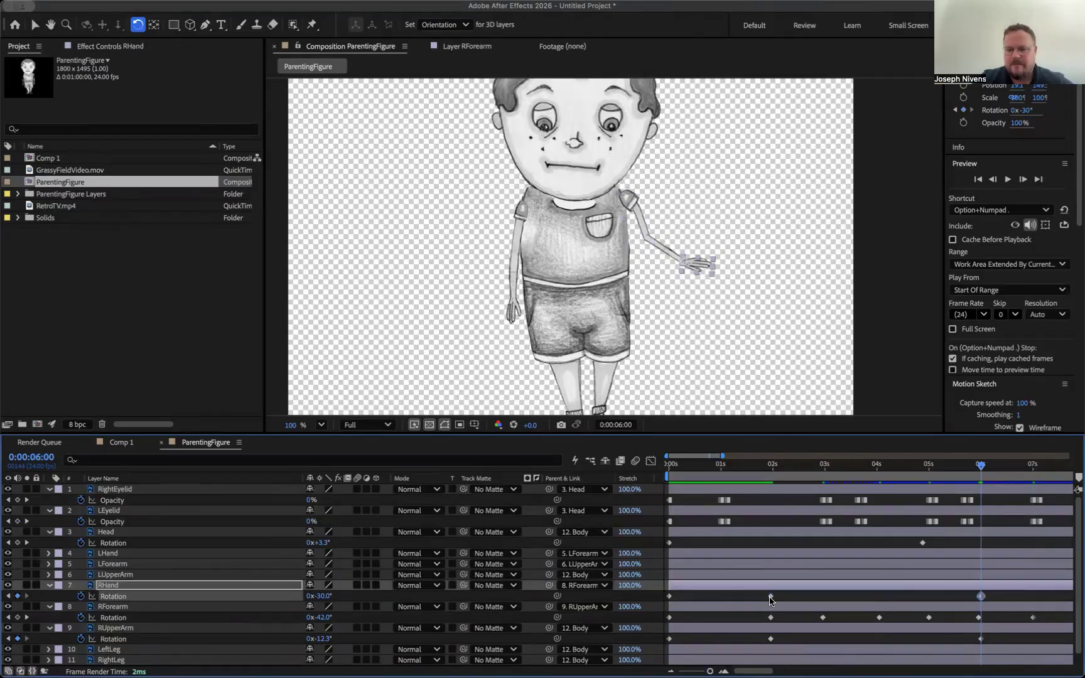
- Copy the 0° starting Rotation keyframes of RHand and RUpperArm to 0:00:07:00 so the arm lowers again
drag(982, 466, 1034, 466)
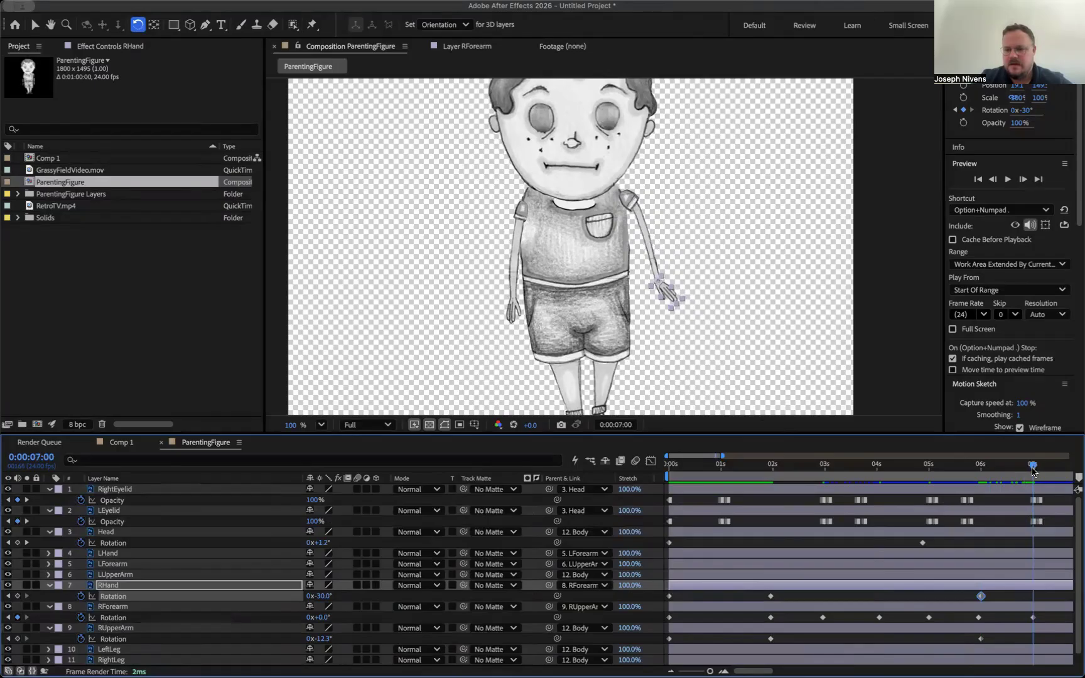
click(670, 597)
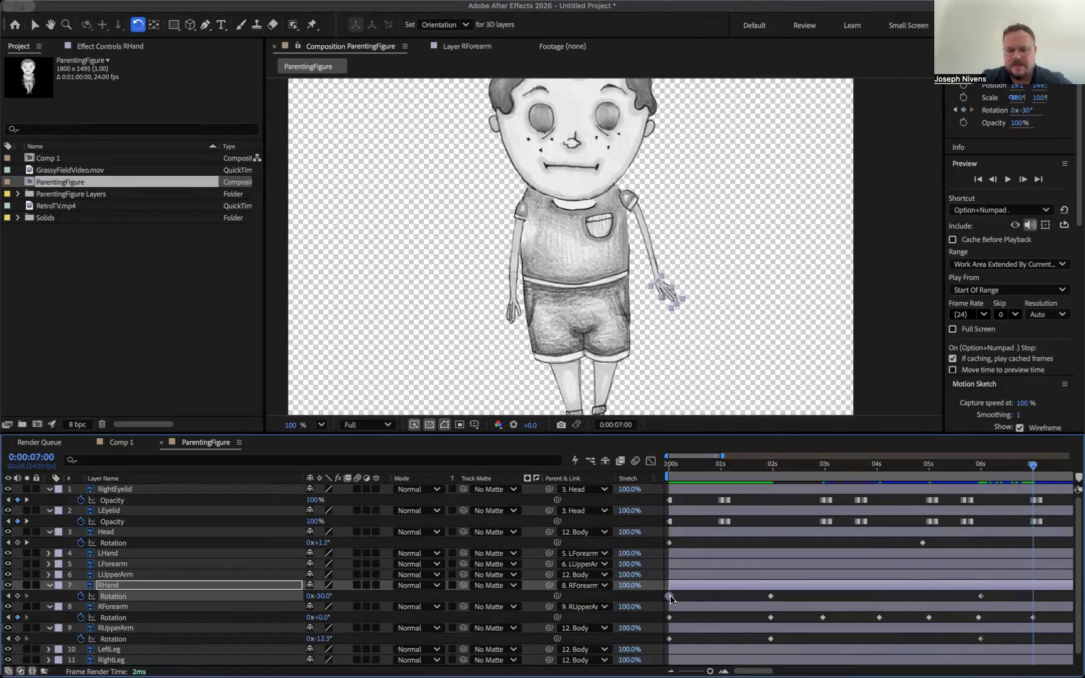
key(super+c)
key(super+v)
click(669, 639)
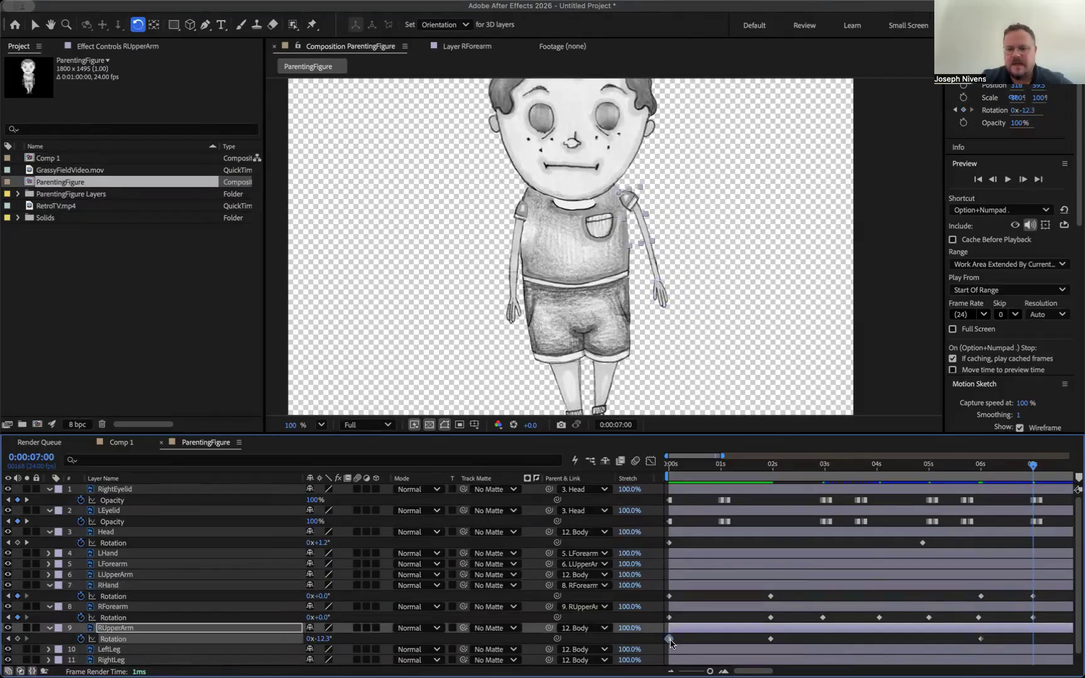
key(super+c)
key(super+v)
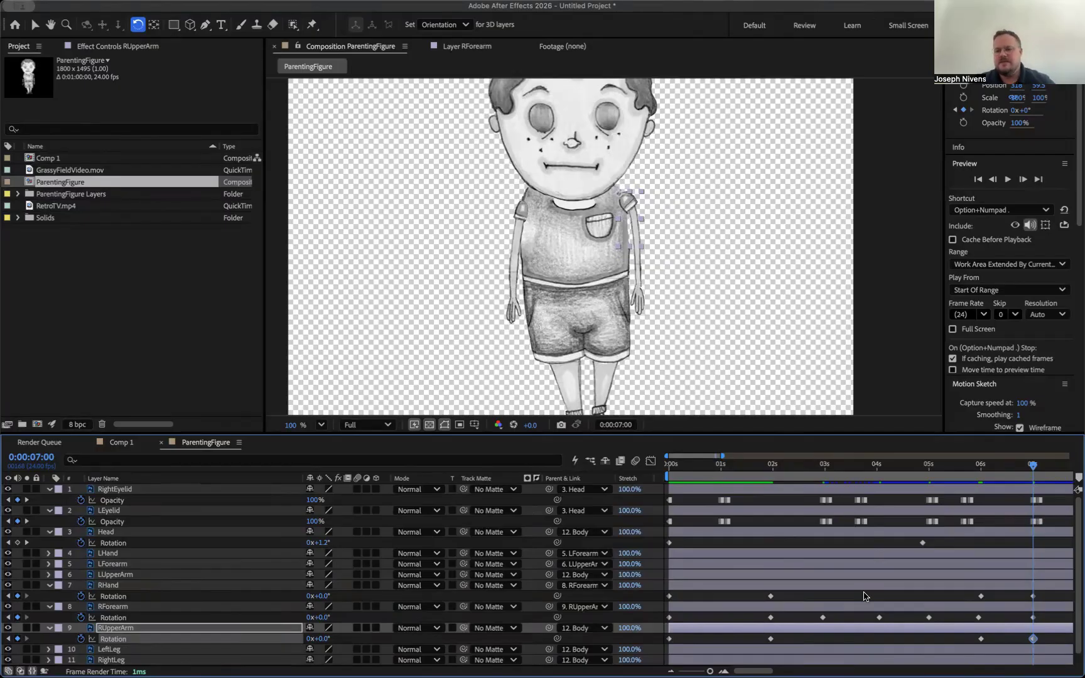
- Review the figure's completed arm animation and return to 0:00:00:00
drag(1035, 469, 1035, 512)
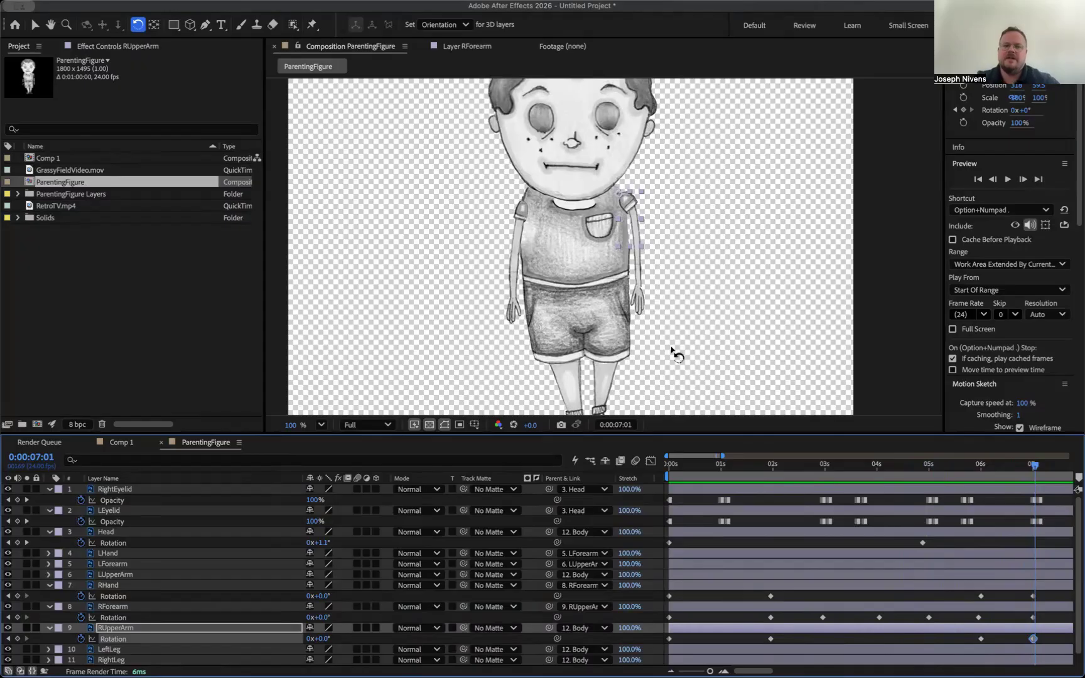
click(129, 460)
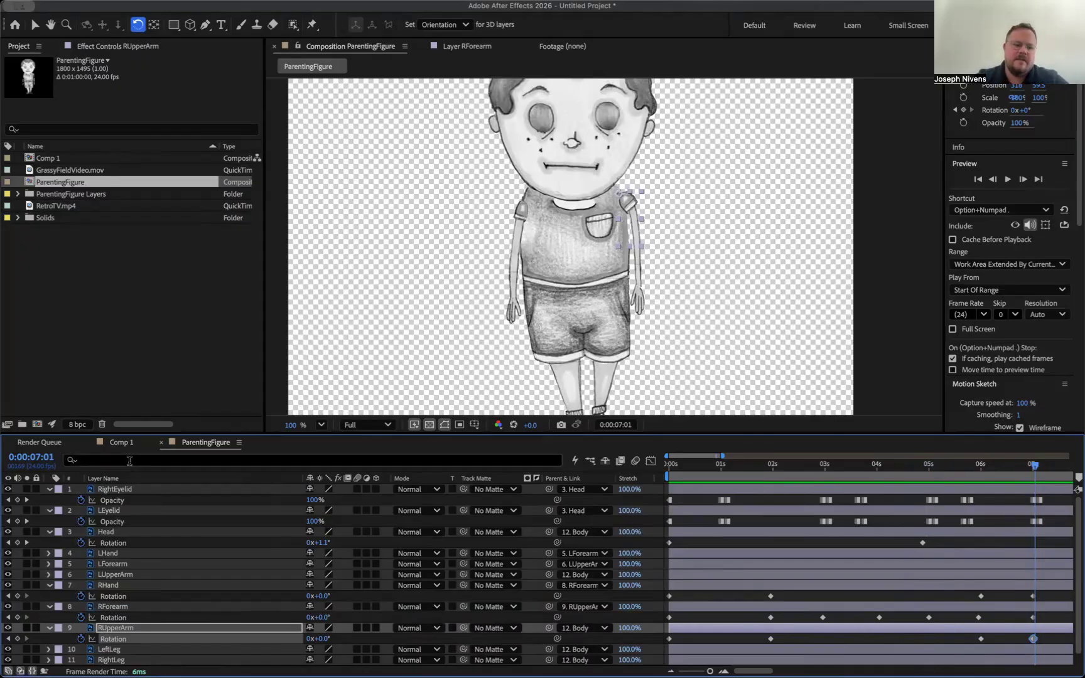
drag(997, 472, 605, 489)
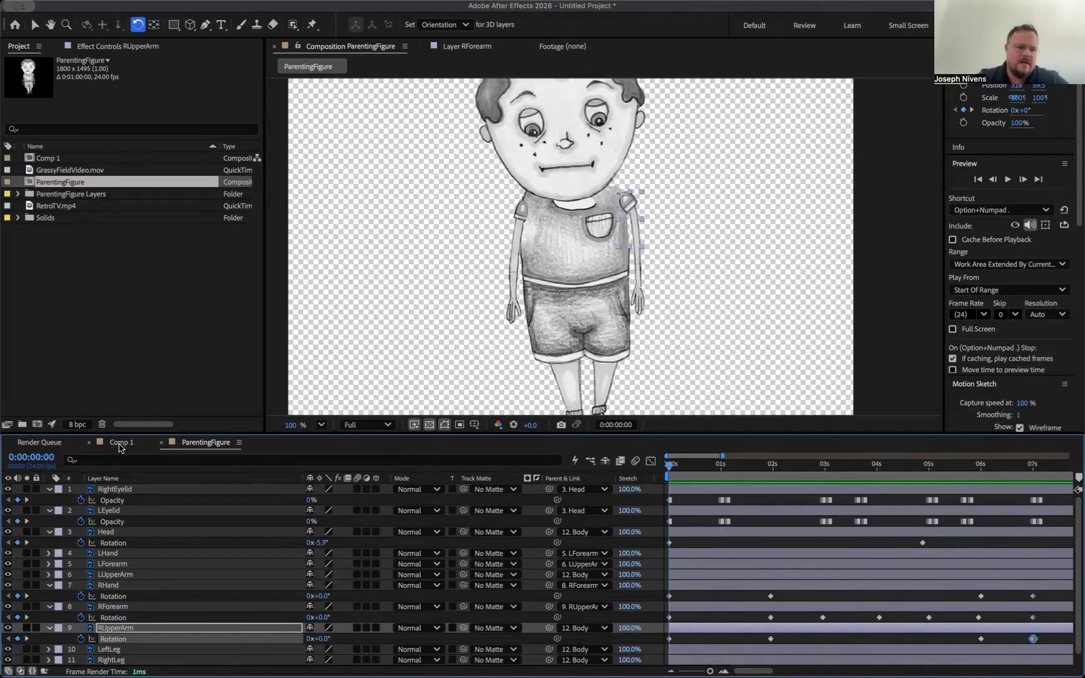
- Add the ParentingFigure composition to Comp 1 directly beneath the RetroTV.mp4 layer
click(120, 443)
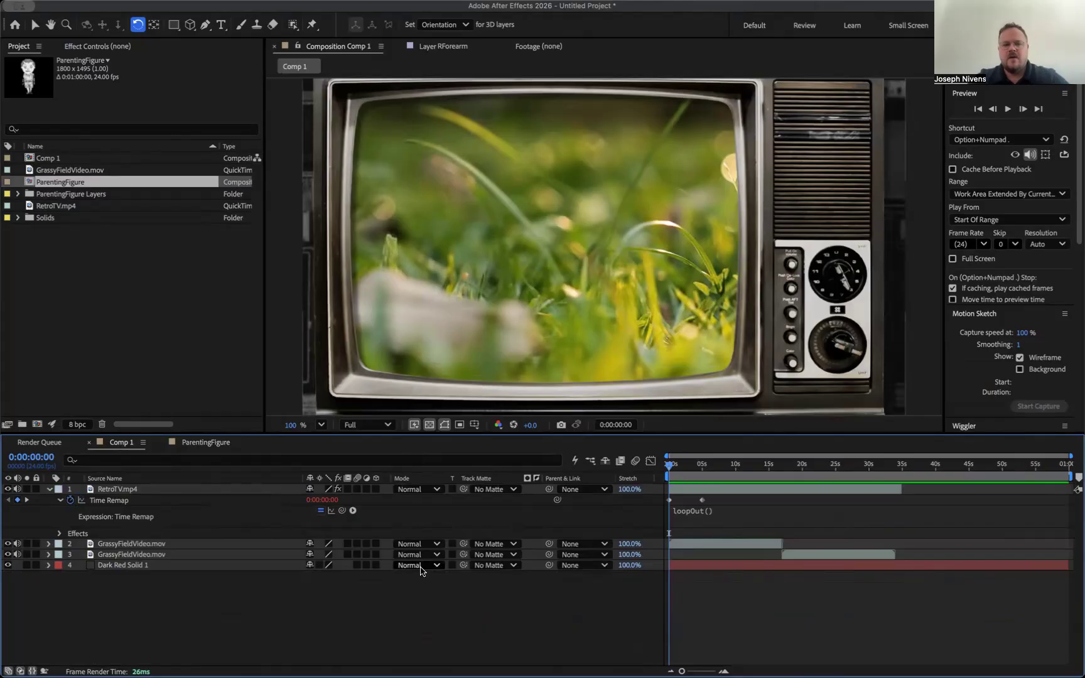
click(88, 48)
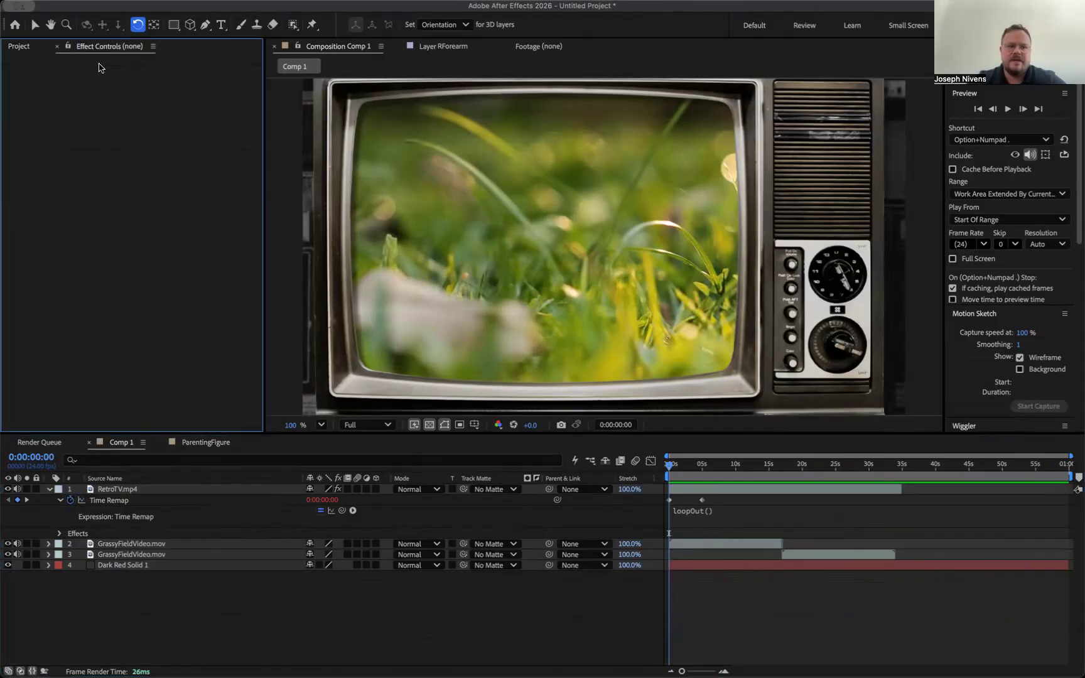
click(25, 49)
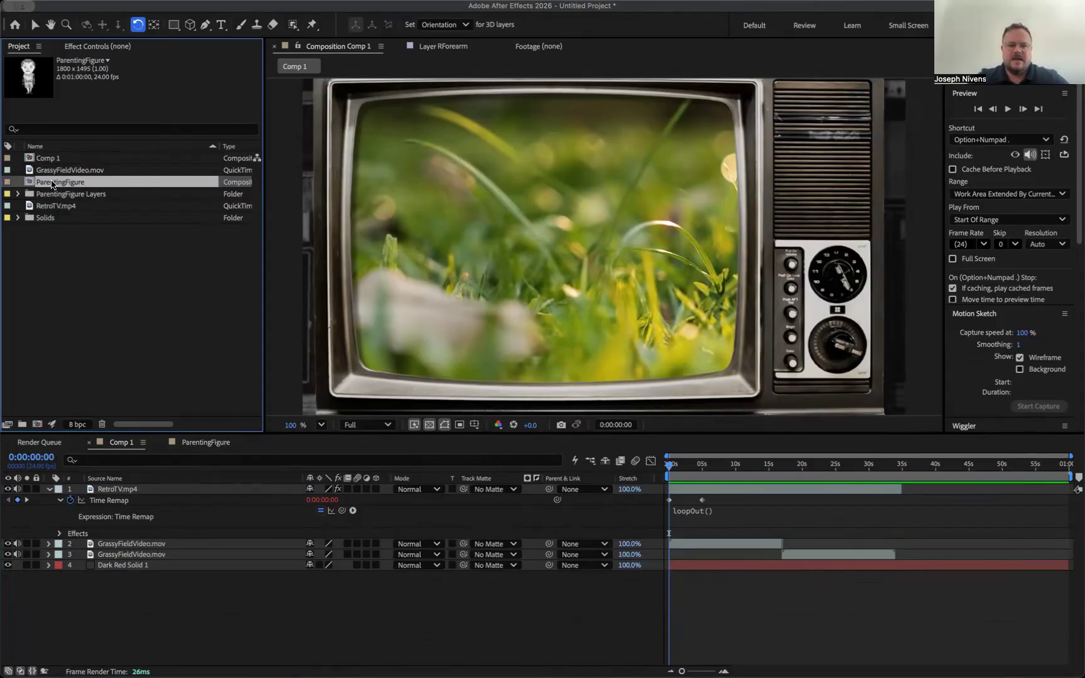
drag(88, 489, 87, 536)
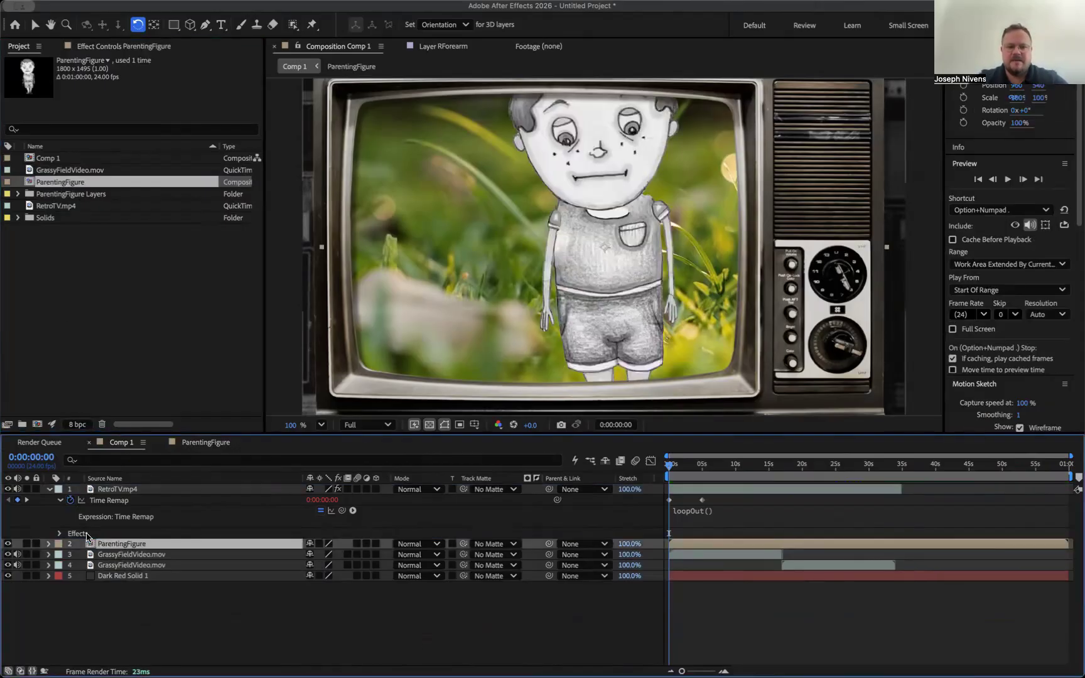
- Scale ParentingFigure down to about 73.8% and move it to about 780, 726 inside the TV screen
click(35, 25)
drag(622, 259, 545, 330)
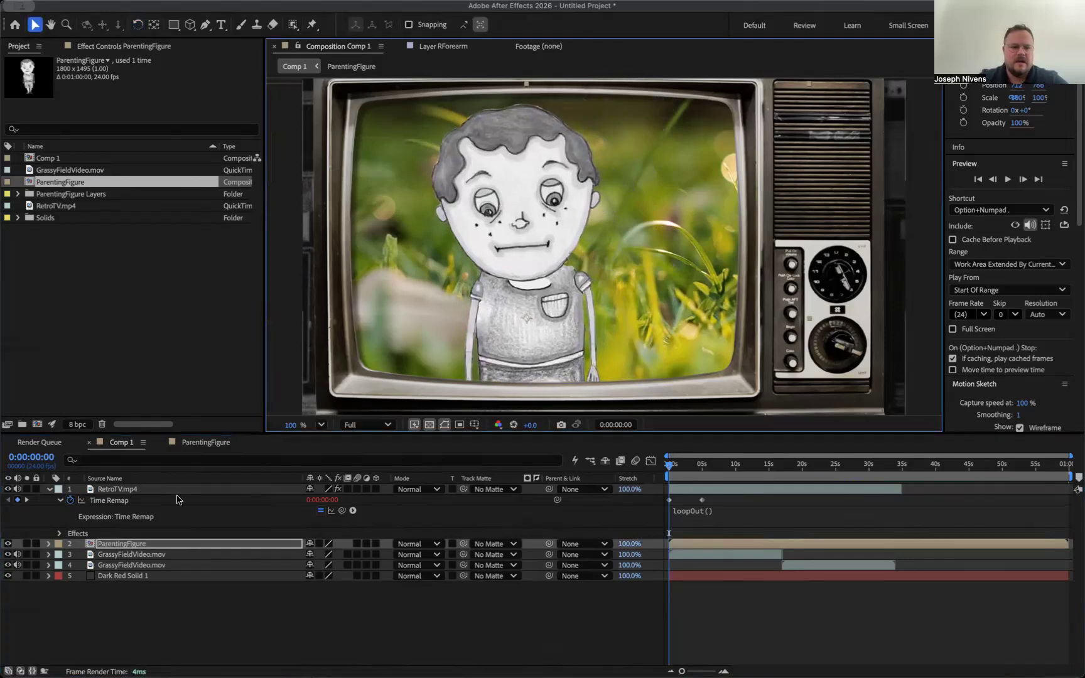
scroll(355, 312, down, 1)
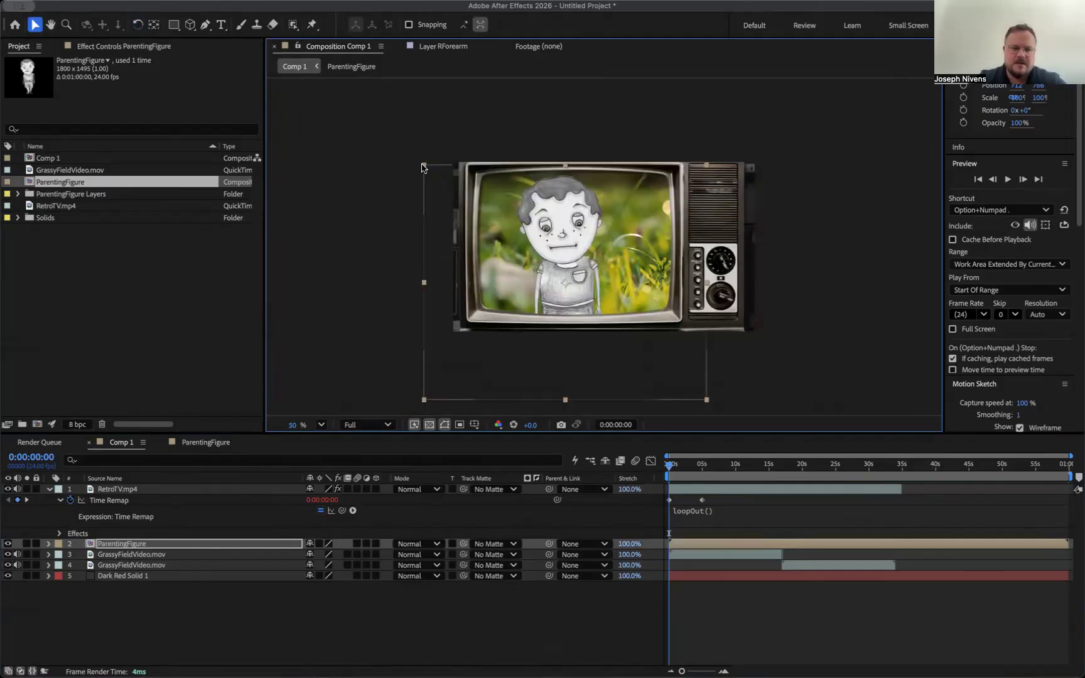
drag(424, 167, 468, 200)
drag(574, 274, 584, 267)
- Preview Comp 1 with the figure inside the TV and return to 0:00:00:00
key(space)
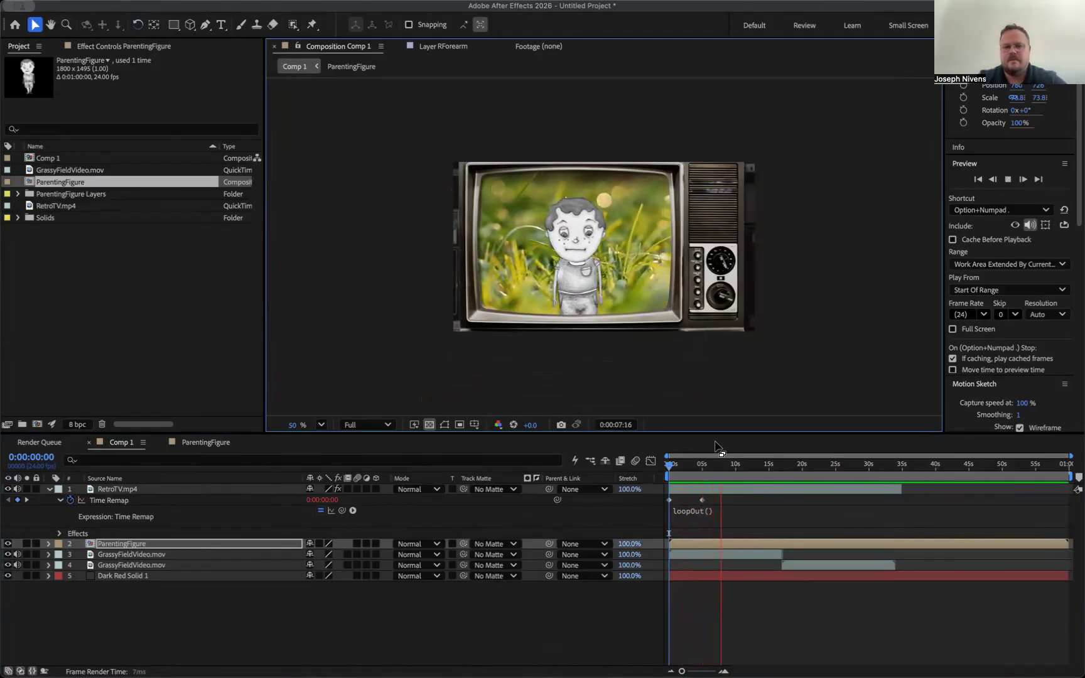
key(space)
drag(731, 468, 653, 471)
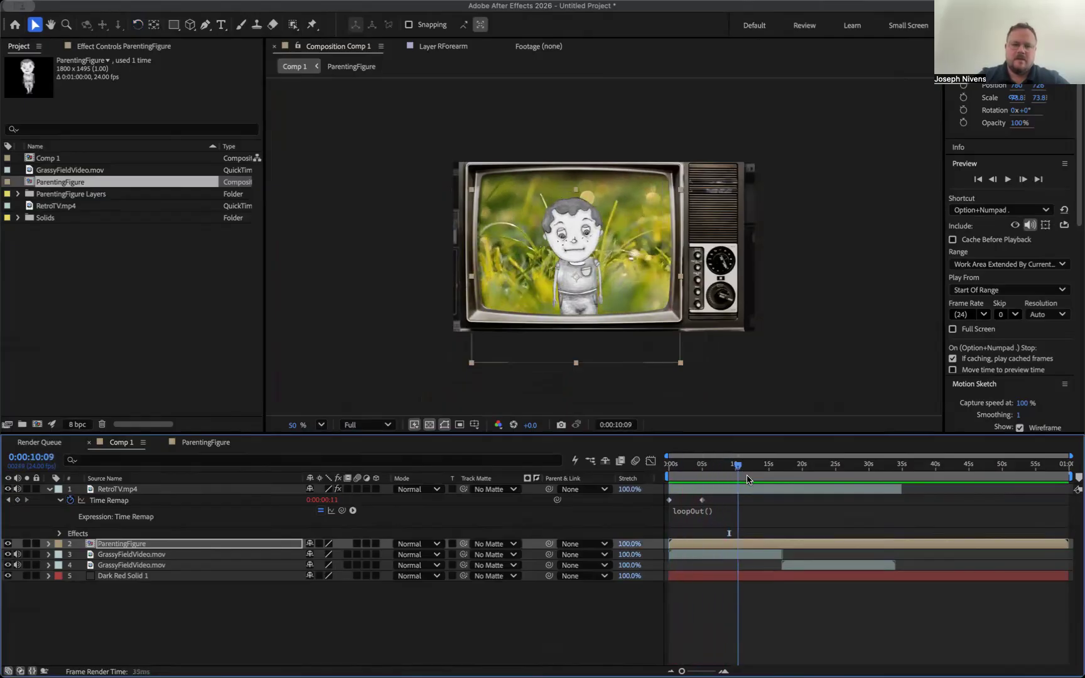
- Keyframe ParentingFigure's Position and Scale at 0:00:00:00, scaled to about 49.7% and placed below the TV screen at about 800, 1438
click(683, 545)
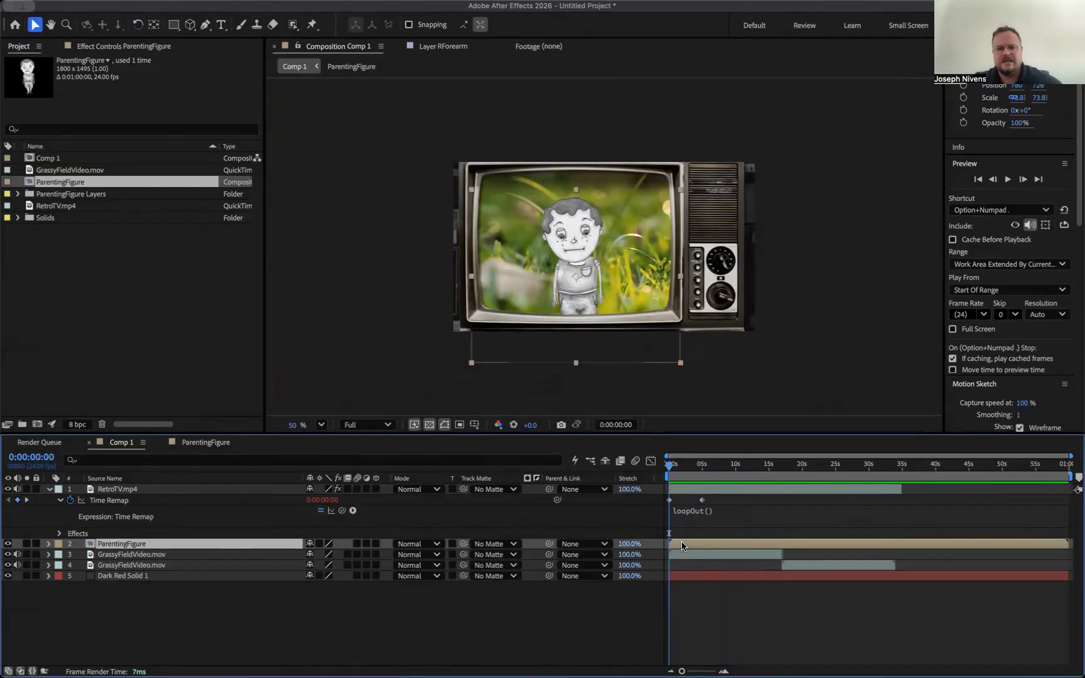
click(50, 544)
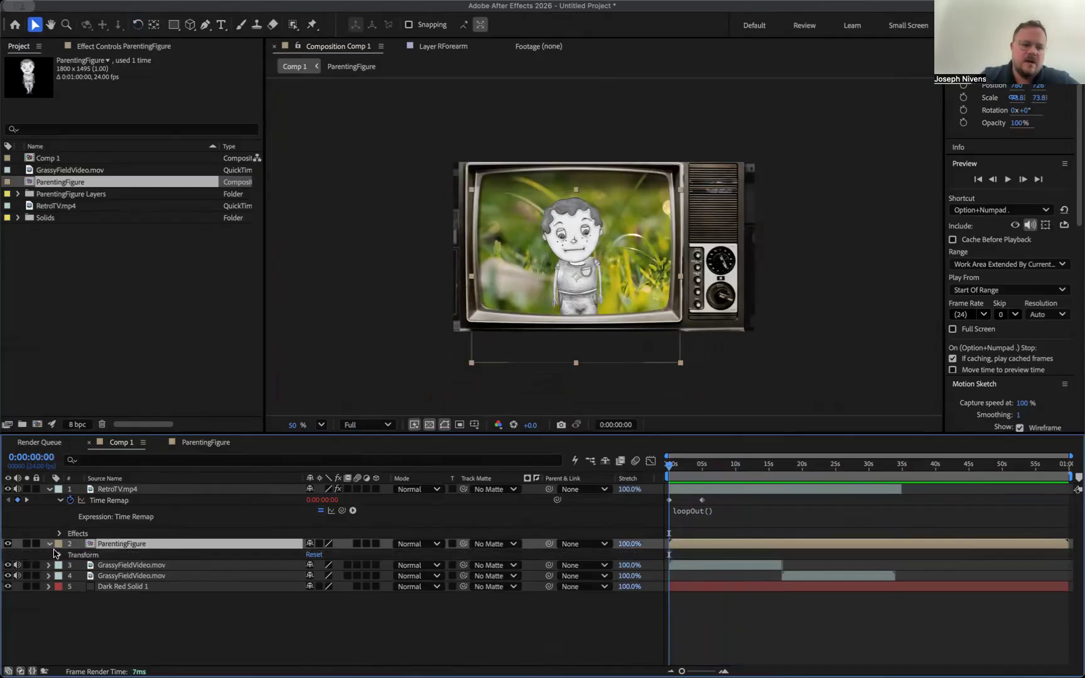
click(57, 555)
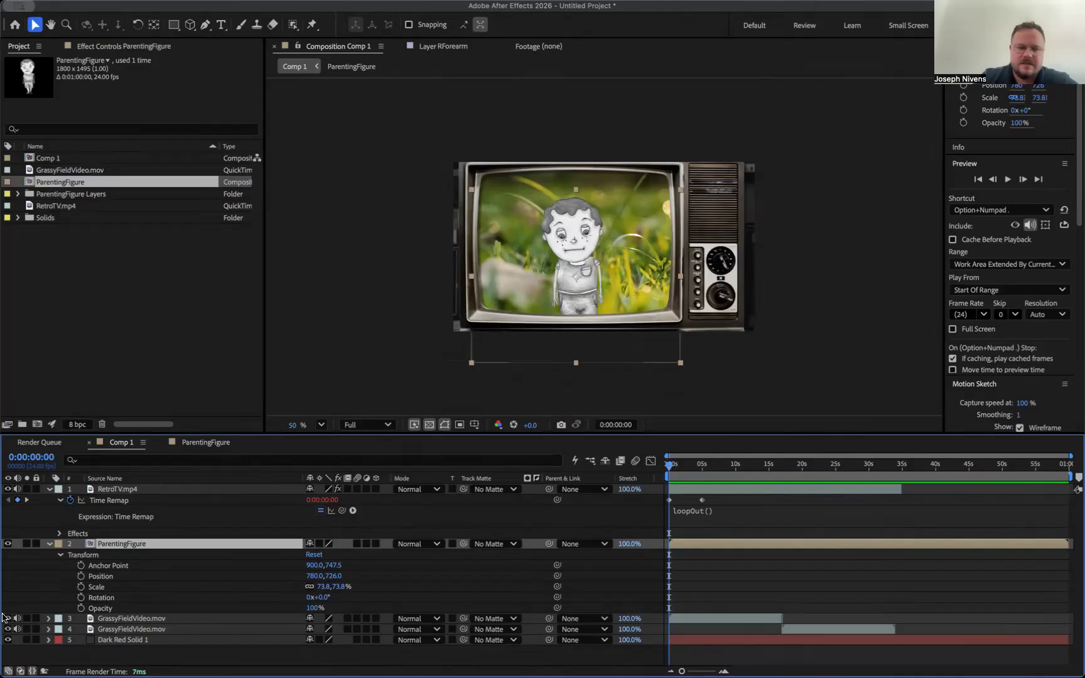
click(81, 576)
click(81, 587)
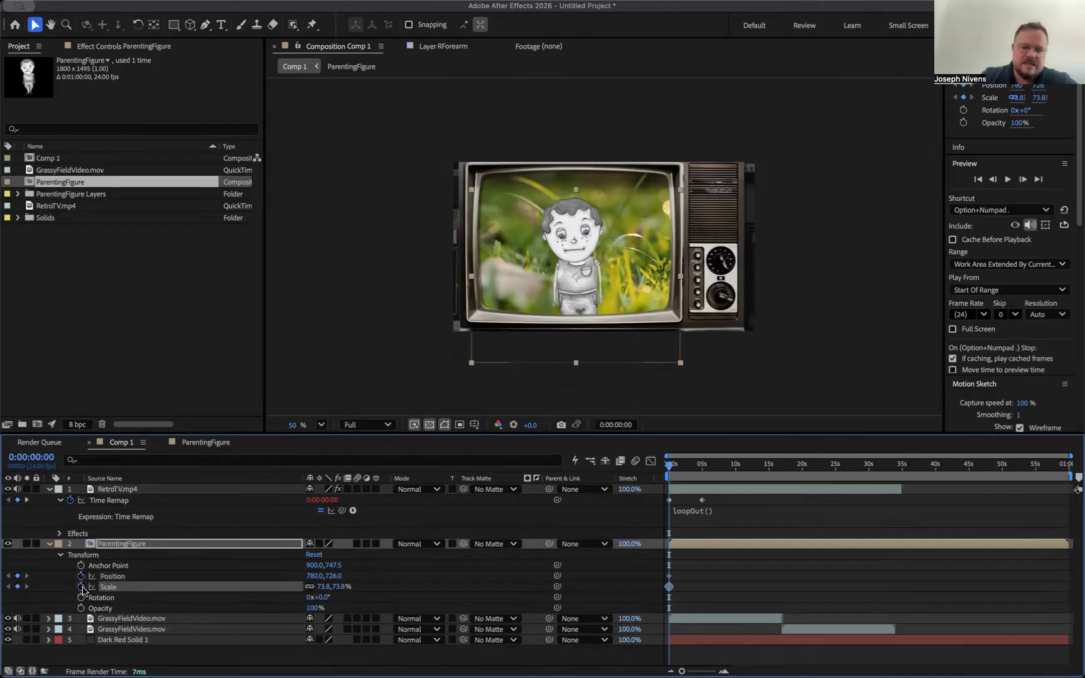
click(681, 364)
drag(681, 363, 635, 335)
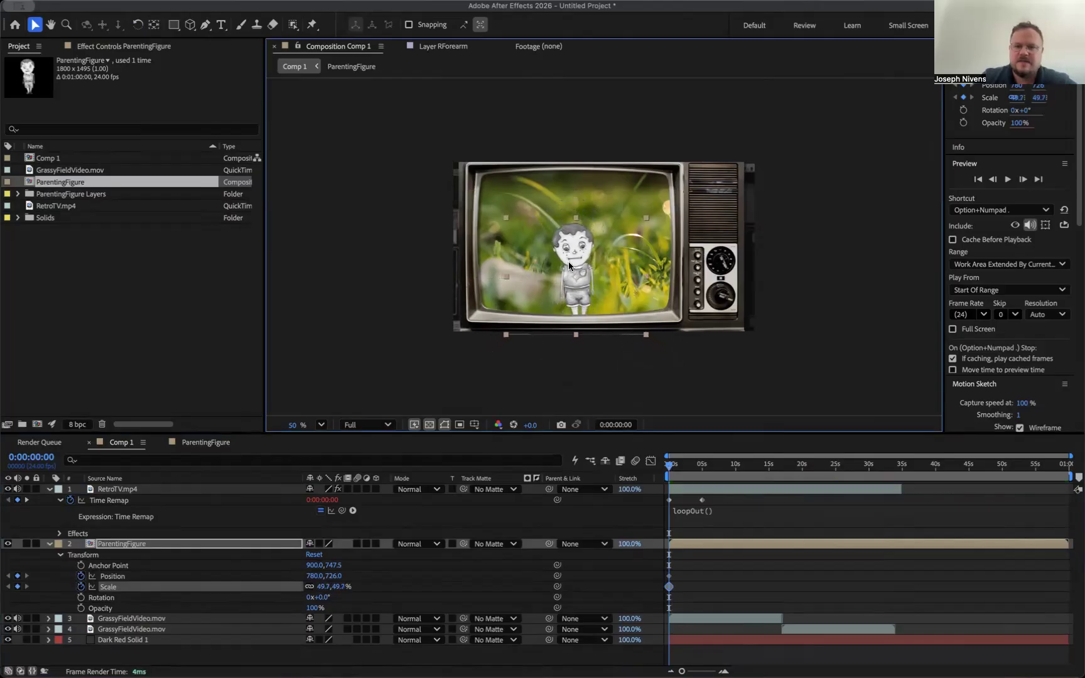
drag(577, 258, 580, 364)
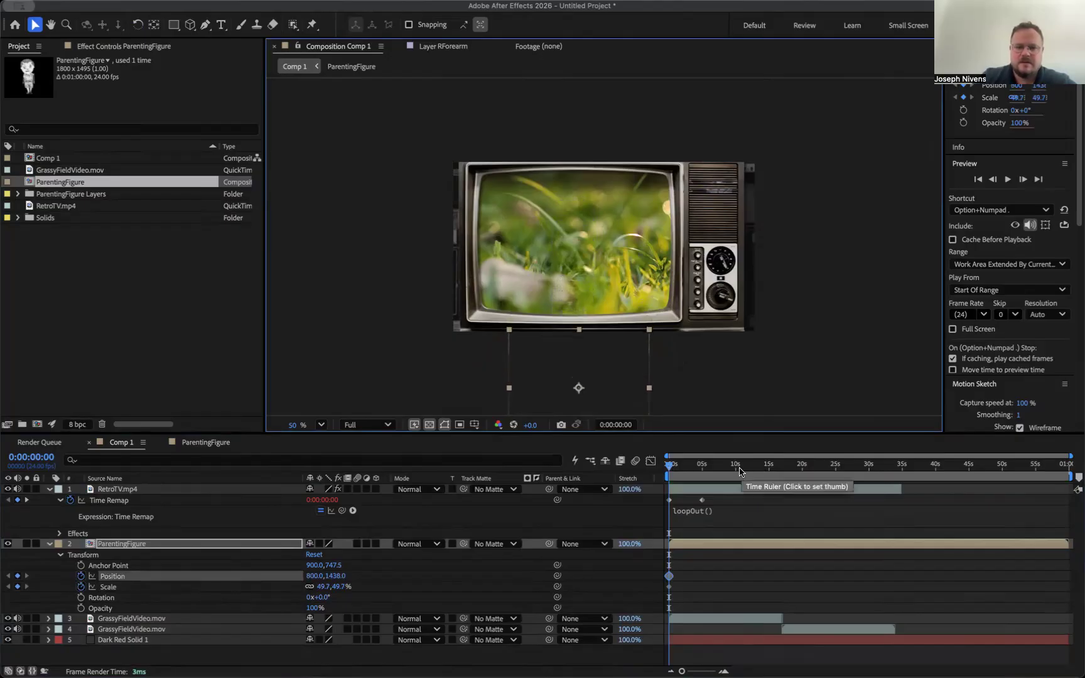
- At 0:00:05:11, raise ParentingFigure into the TV screen at about 792, 762 and enlarge it to about 82.9%
click(705, 469)
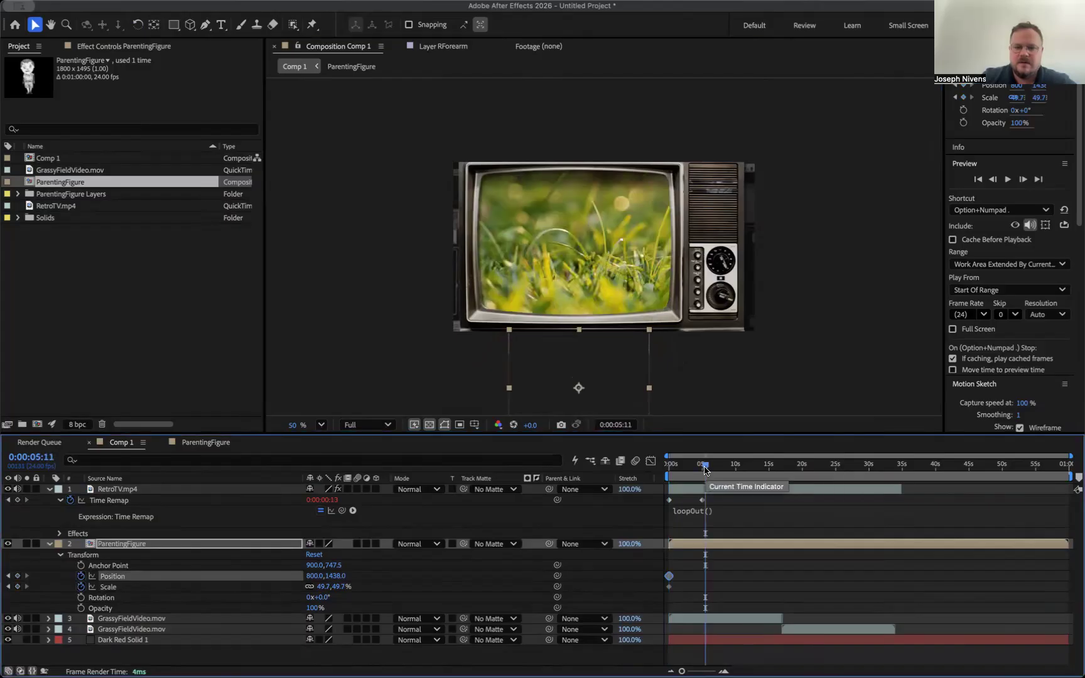
drag(595, 378, 594, 271)
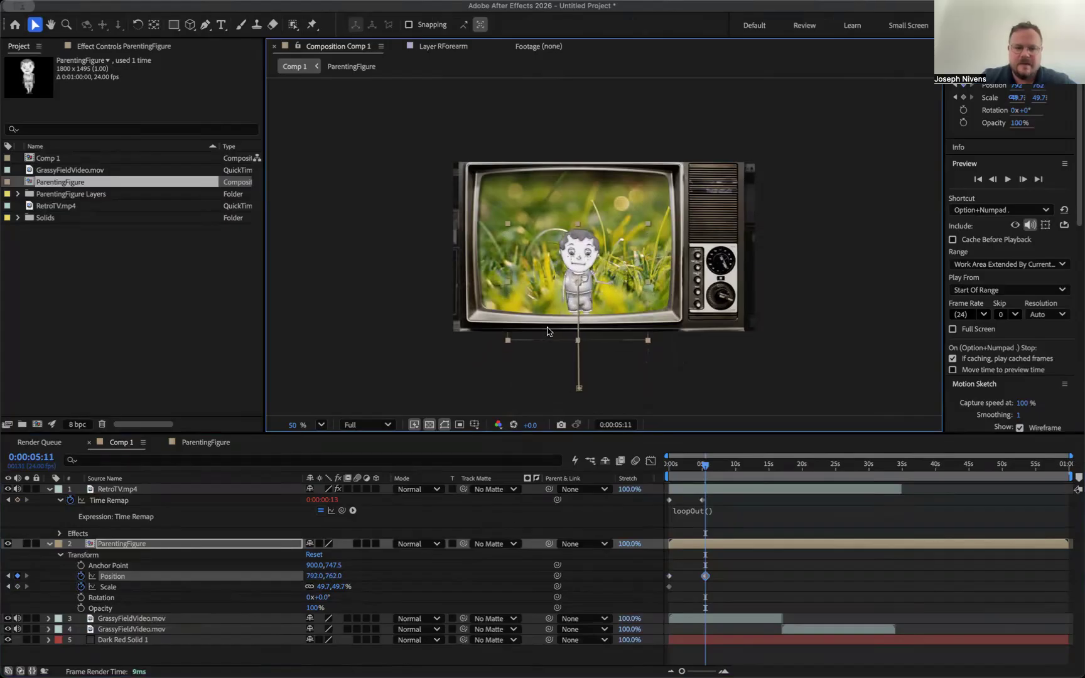
drag(507, 224, 470, 187)
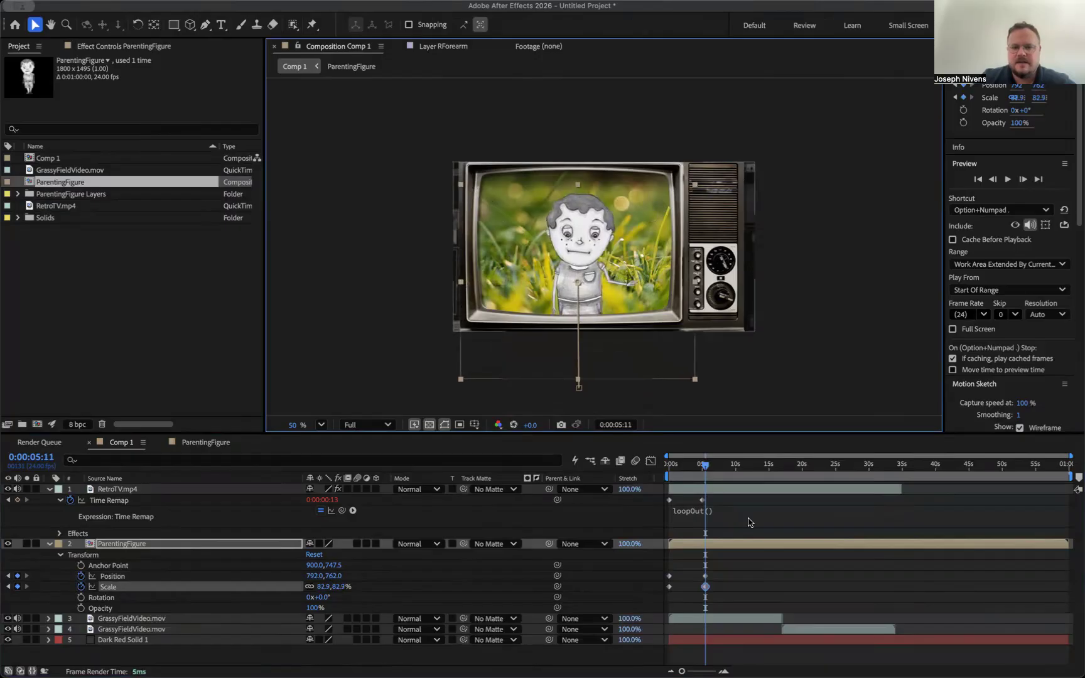
- Preview the figure rising and growing inside the TV, then return to 0:00:00:00
click(683, 467)
key(space)
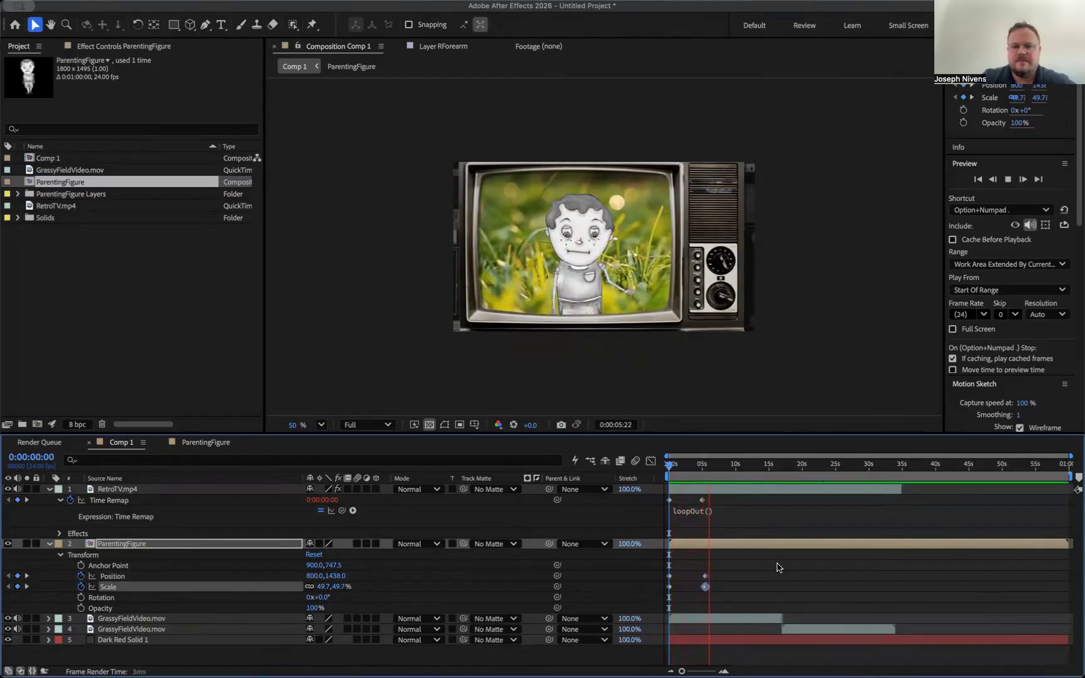
key(space)
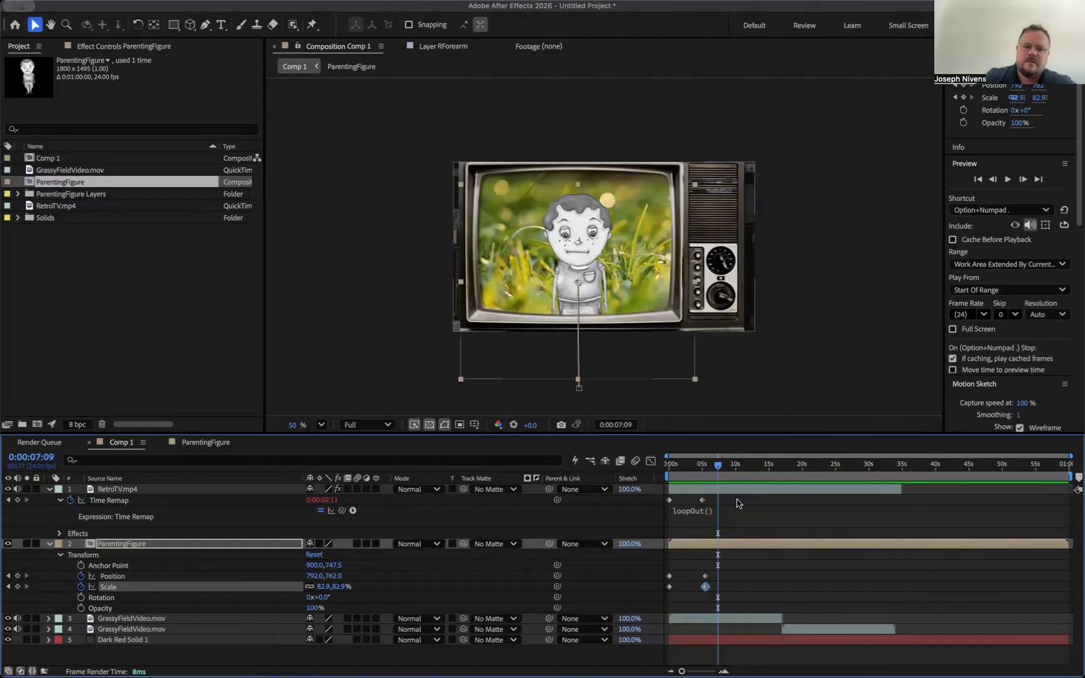
click(699, 466)
drag(699, 466, 642, 496)
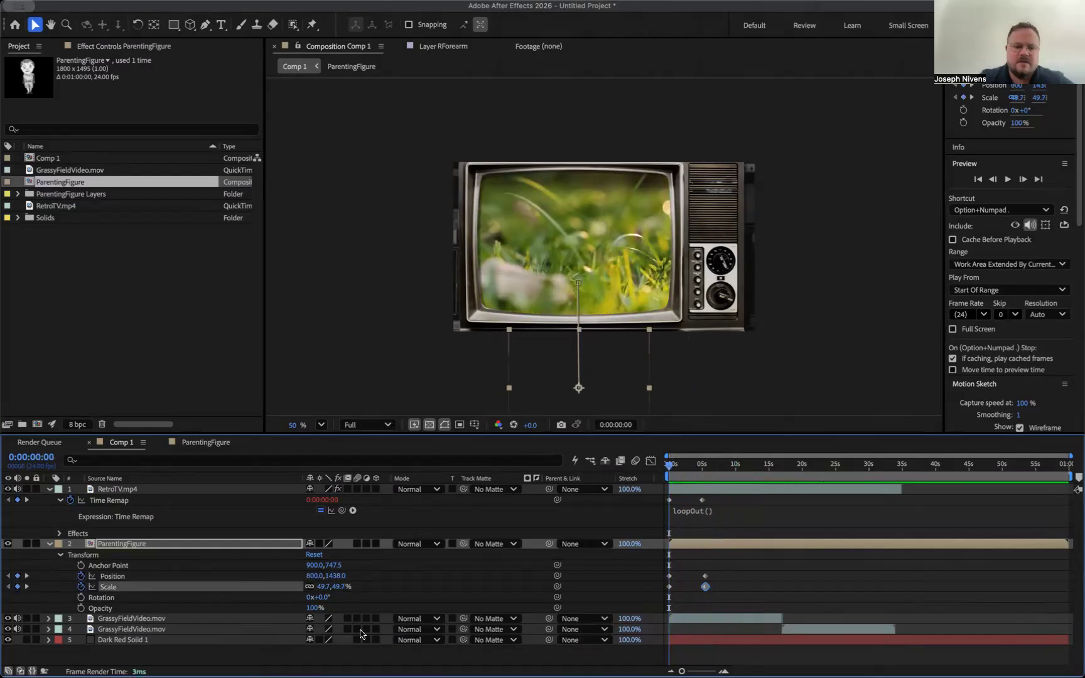
- Apply the Hue/Saturation effect to the first GrassyFieldVideo.mov layer
click(152, 620)
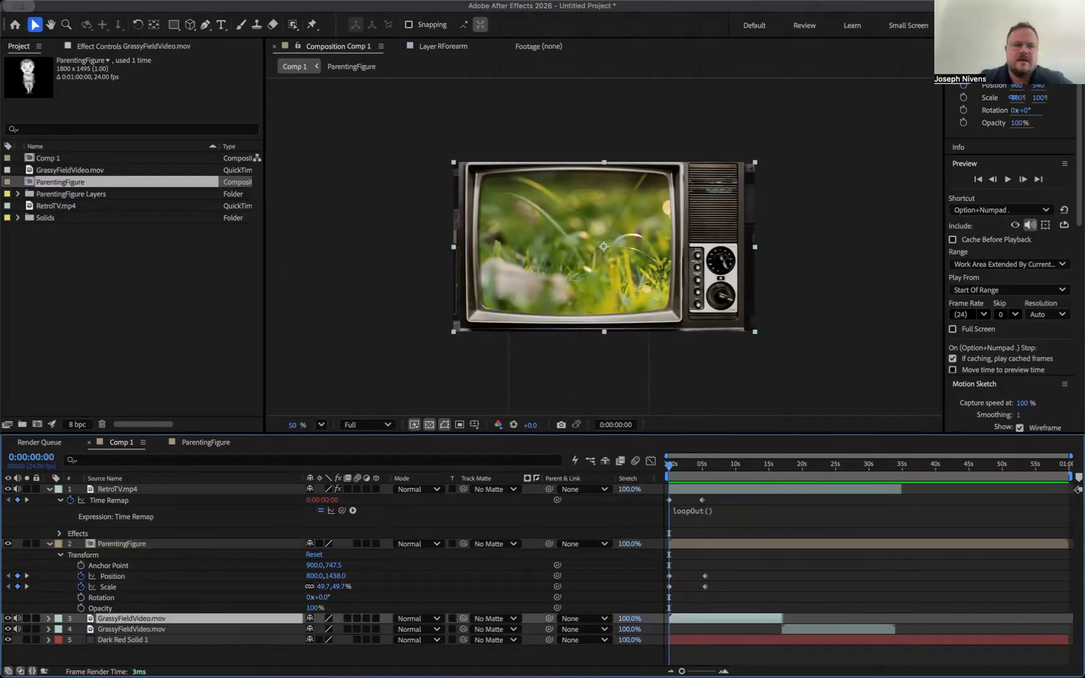
click(256, 1)
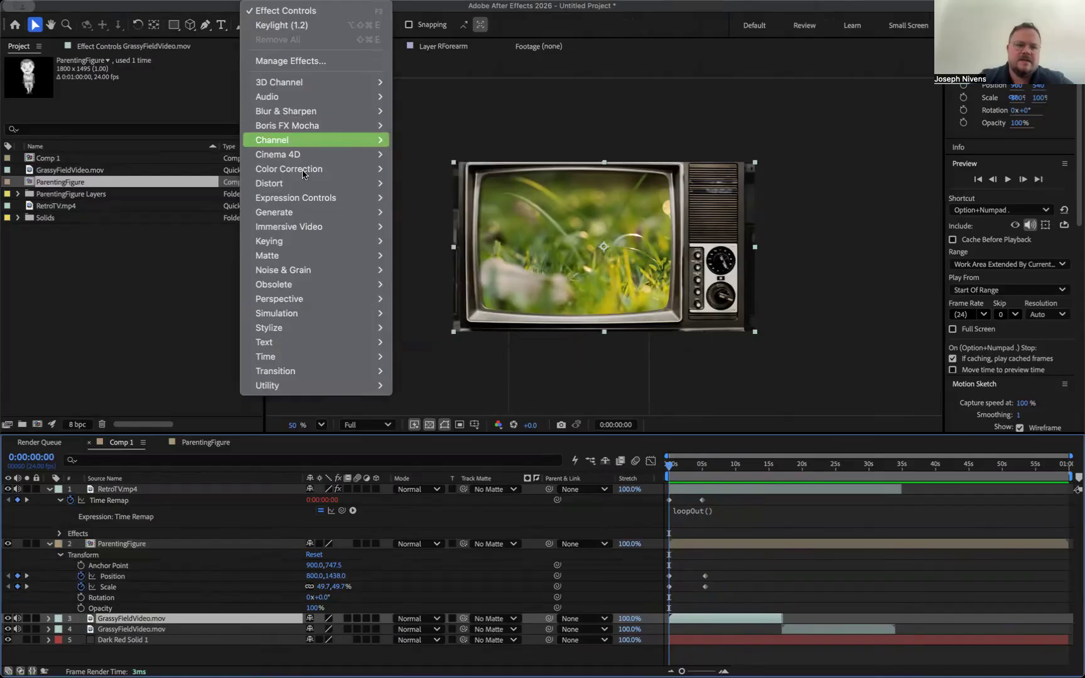
mouse_move(314, 169)
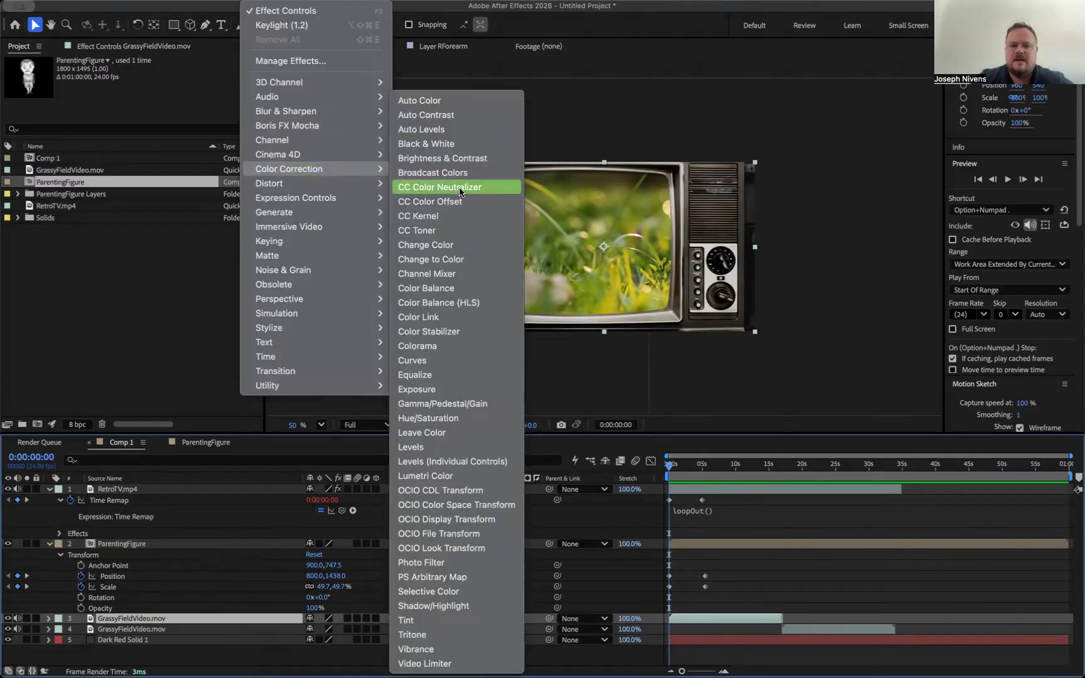
click(458, 418)
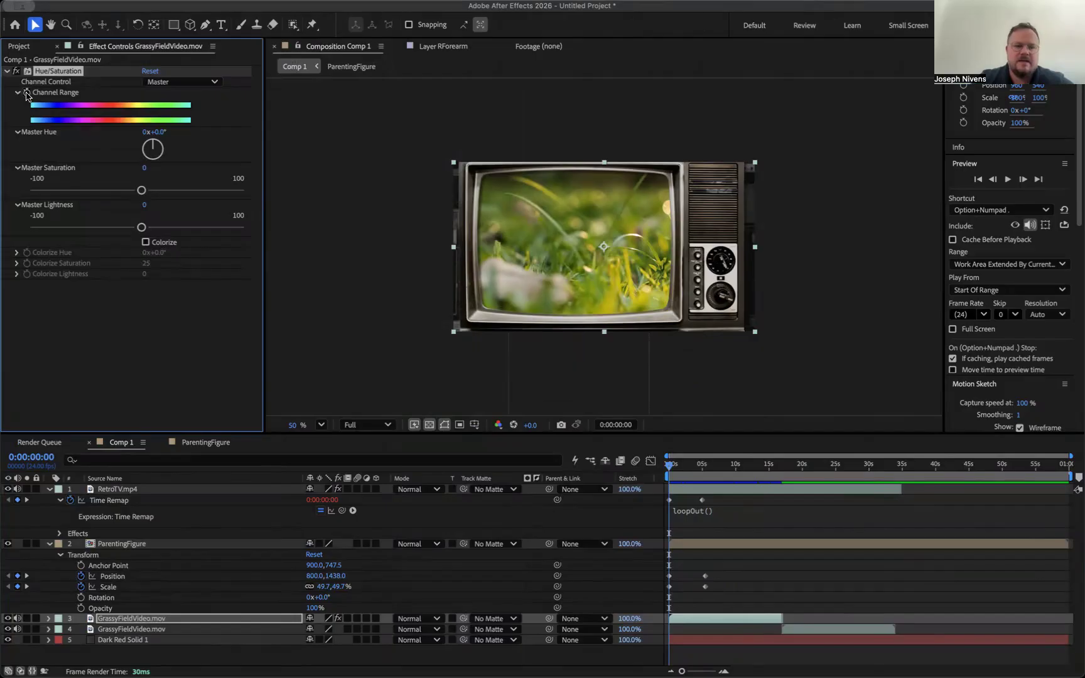
- Keyframe the grass footage's Hue/Saturation Channel Range at 0:00:00:00 with Master Saturation set to -100
click(670, 466)
click(22, 92)
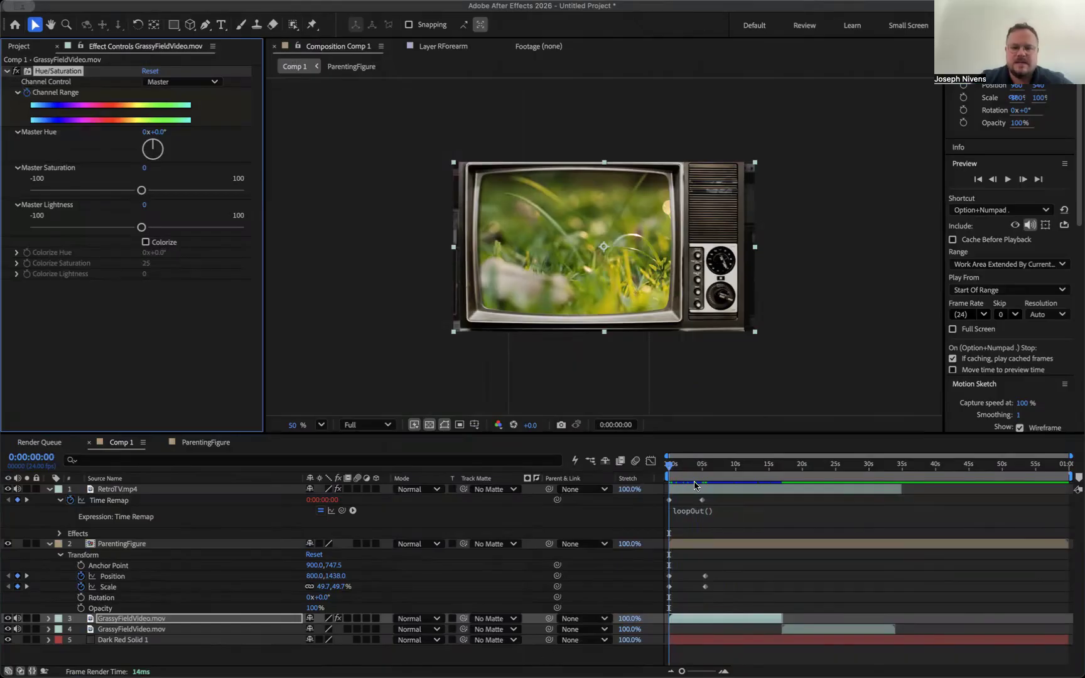
click(49, 619)
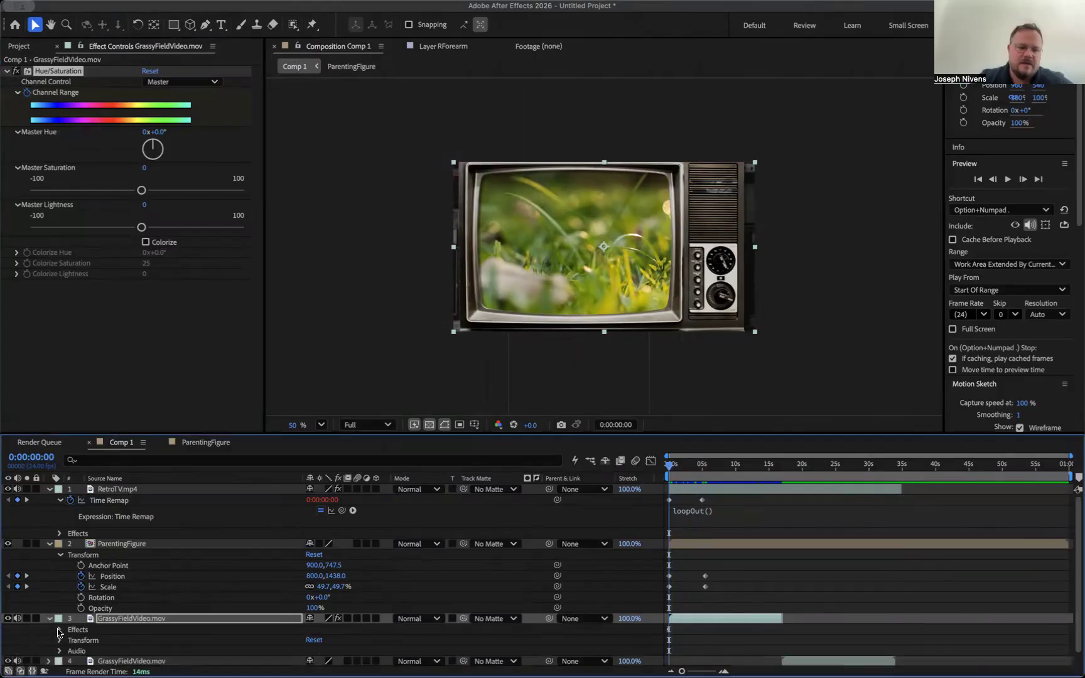
click(60, 630)
click(70, 640)
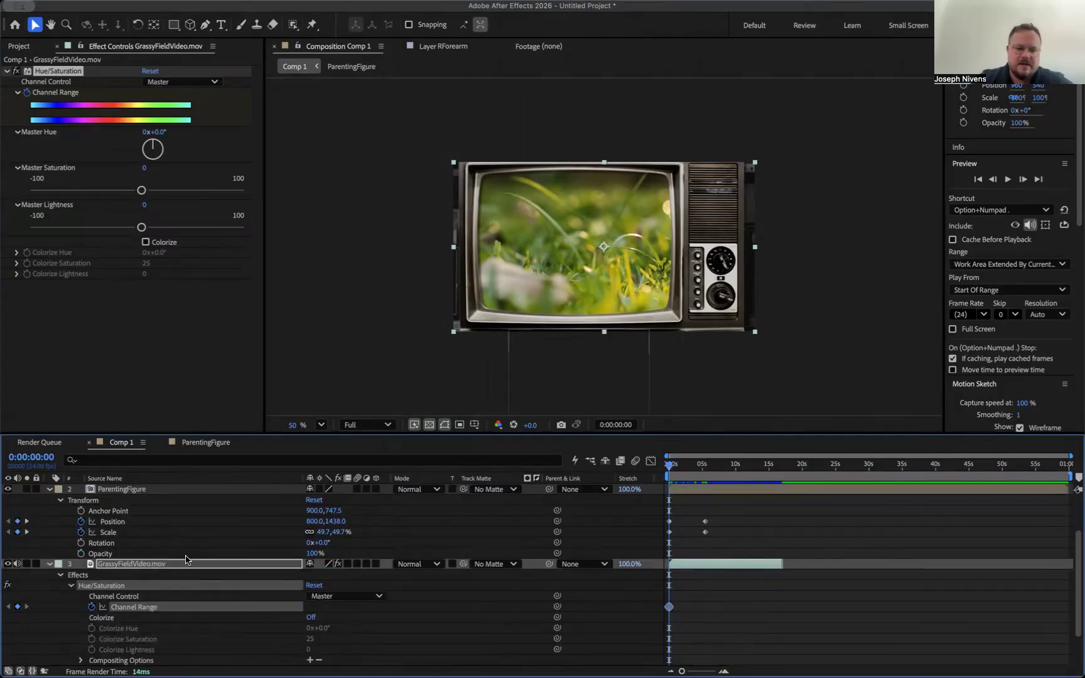
drag(671, 469, 645, 481)
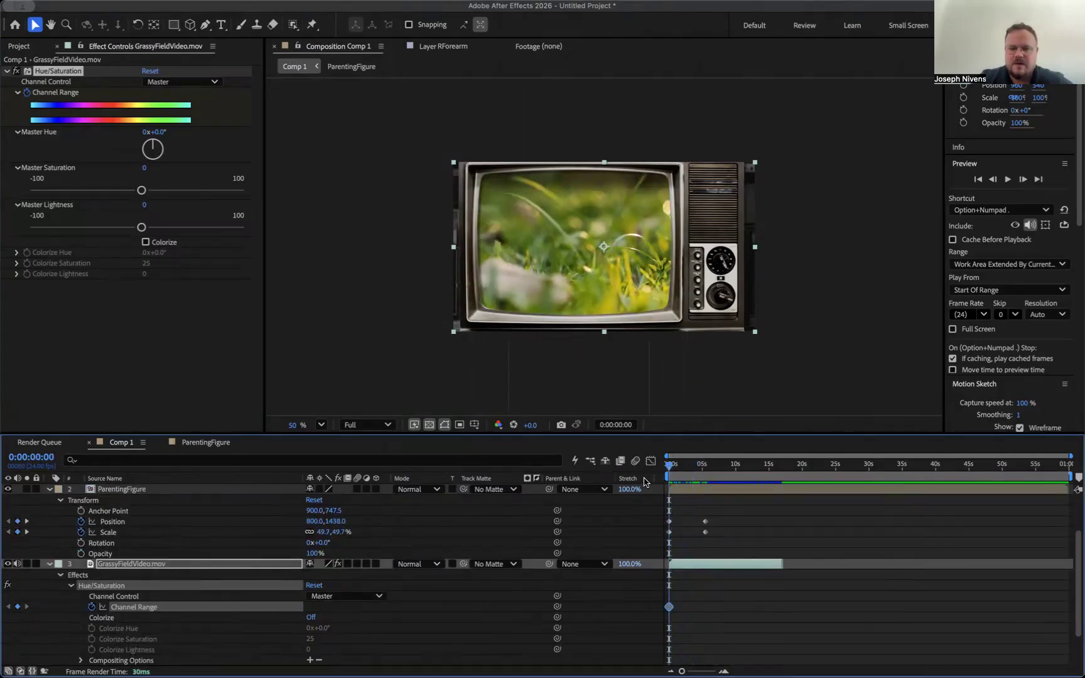
drag(142, 188, 8, 208)
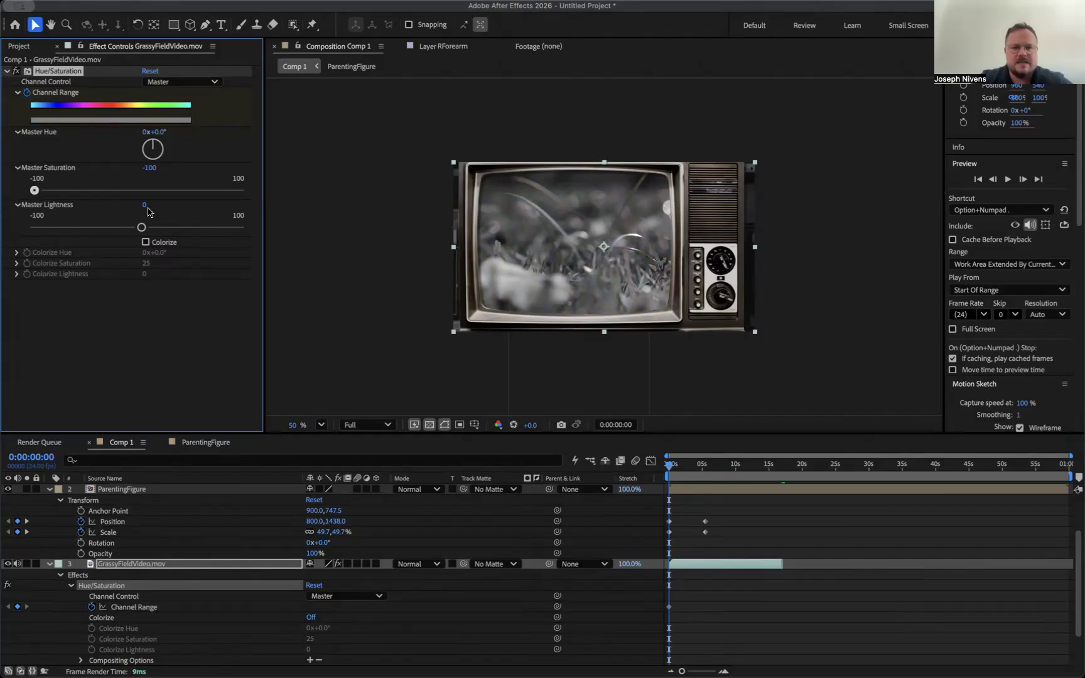
- At 0:00:05:02, set the grass footage's Master Saturation to 0 and preview the change from grayscale to color
click(702, 468)
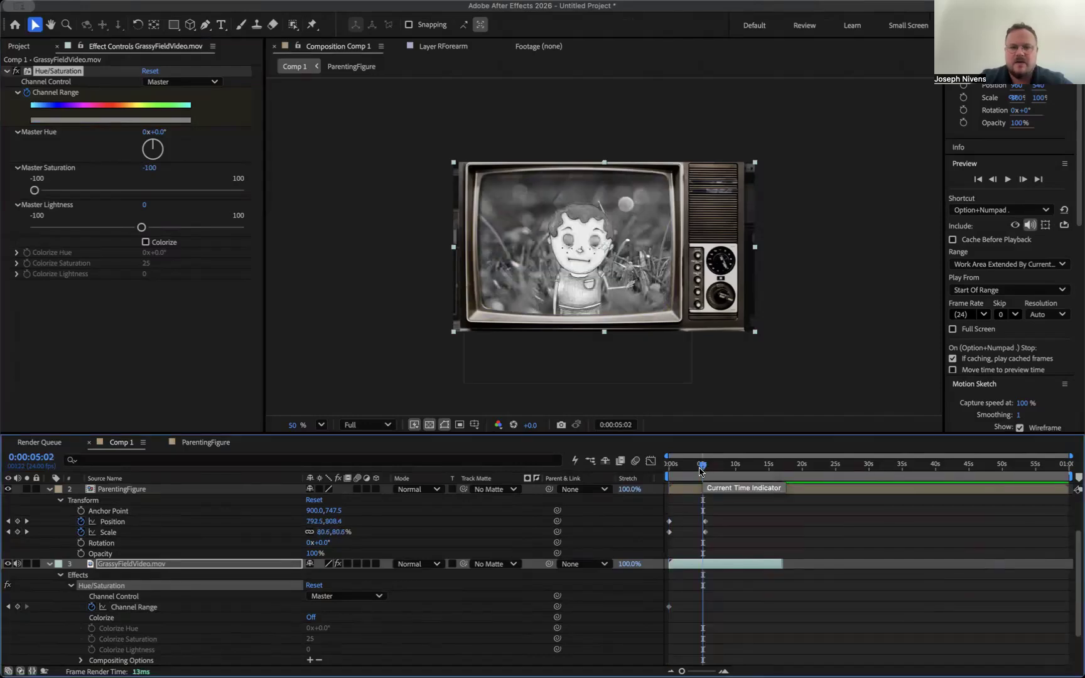
drag(33, 190, 147, 192)
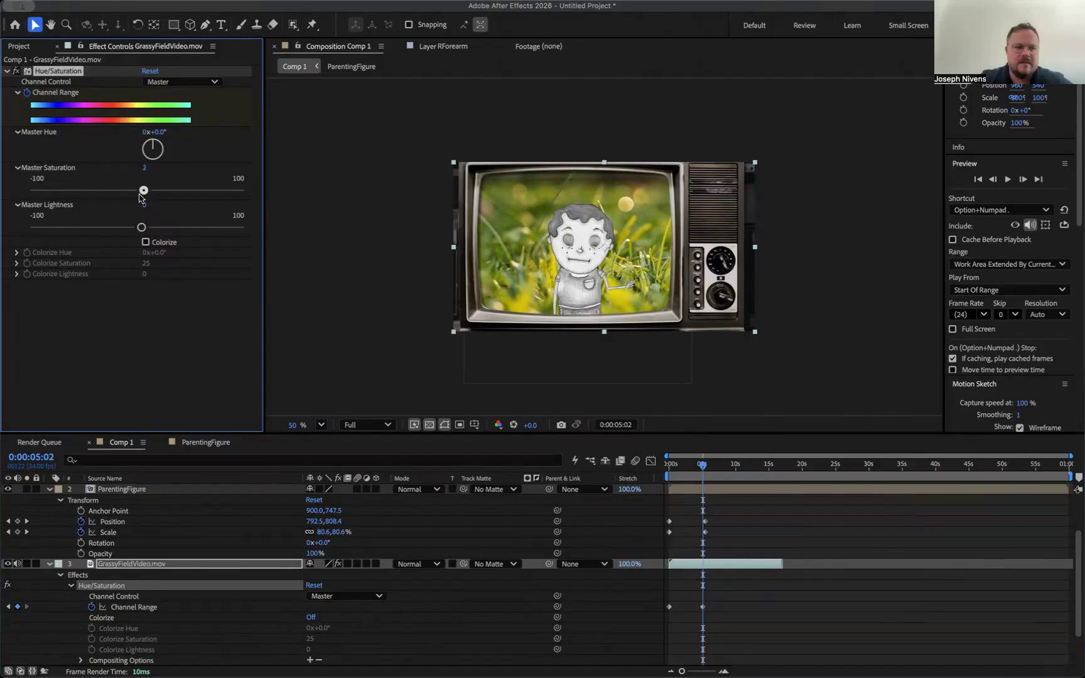
mouse_move(700, 465)
mouse_down()
mouse_move(671, 468)
mouse_move(704, 472)
mouse_up()
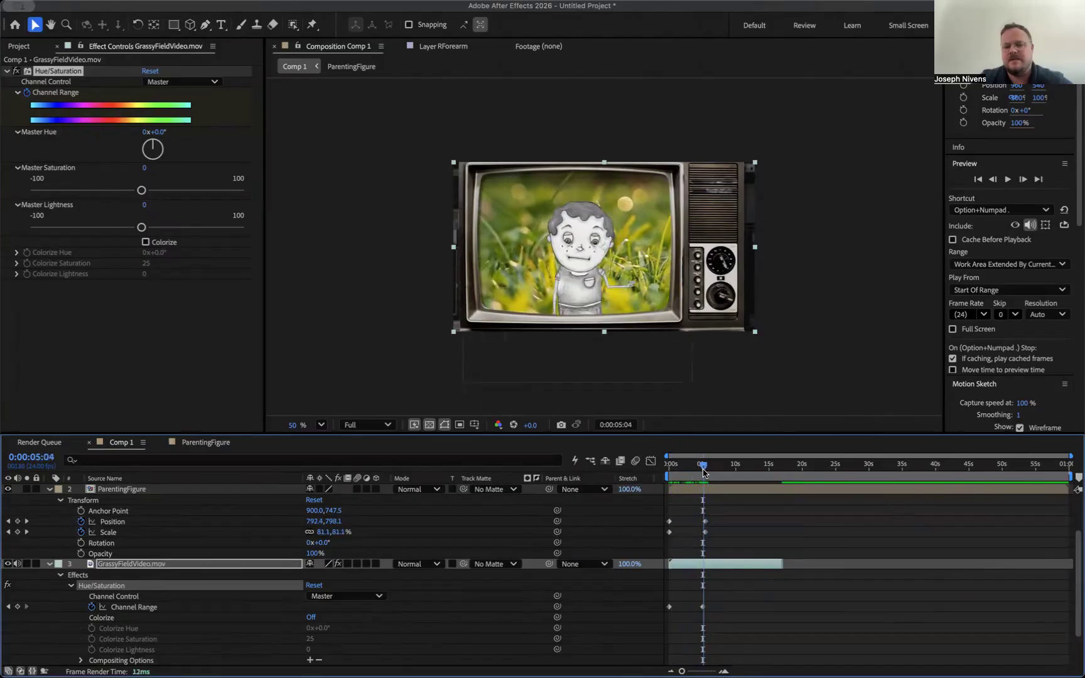
key(space)
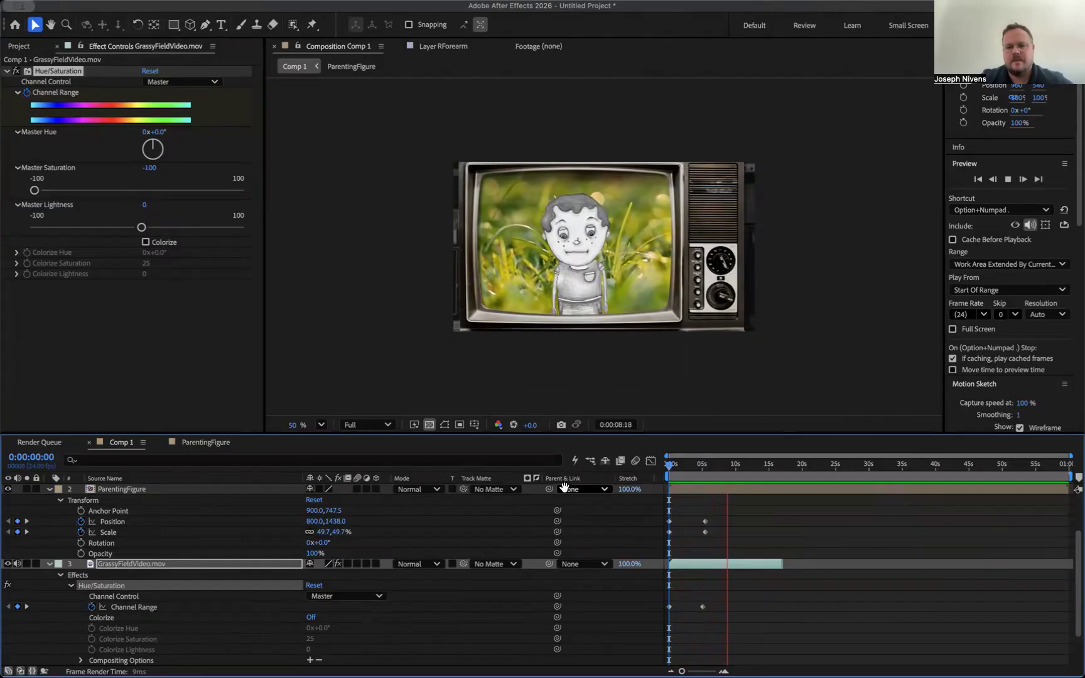
key(space)
scroll(766, 520, up, 2)
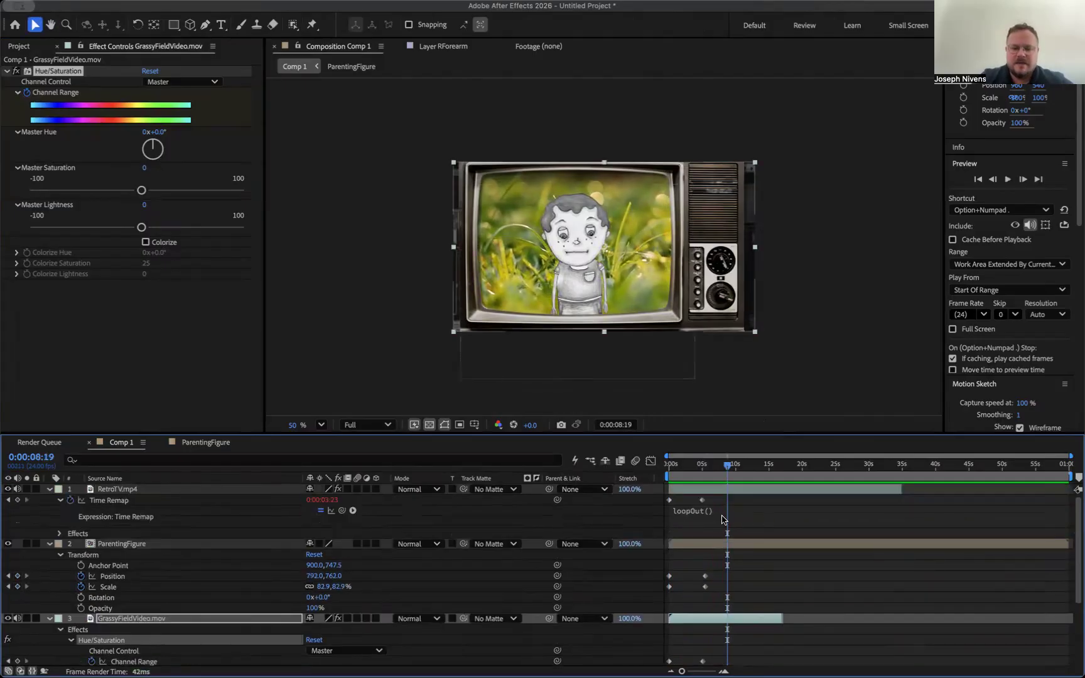
- Fade out ParentingFigure by keyframing its Opacity at 100% at 0:00:07:11 and 0% at 0:00:08:23
click(712, 544)
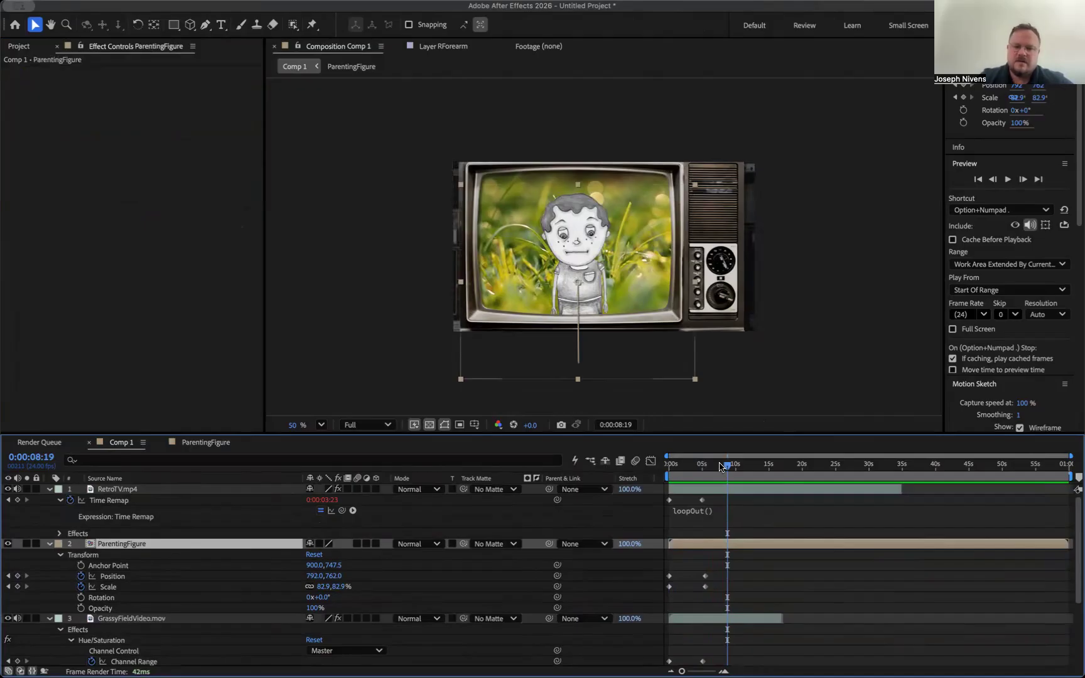
drag(728, 467, 712, 472)
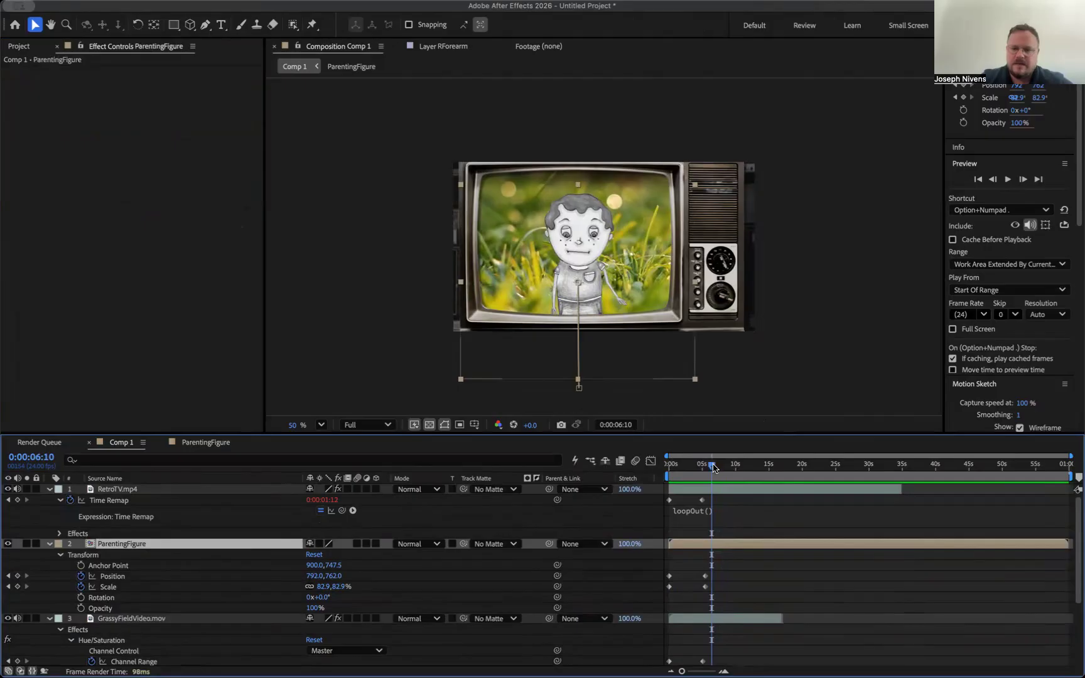
click(719, 466)
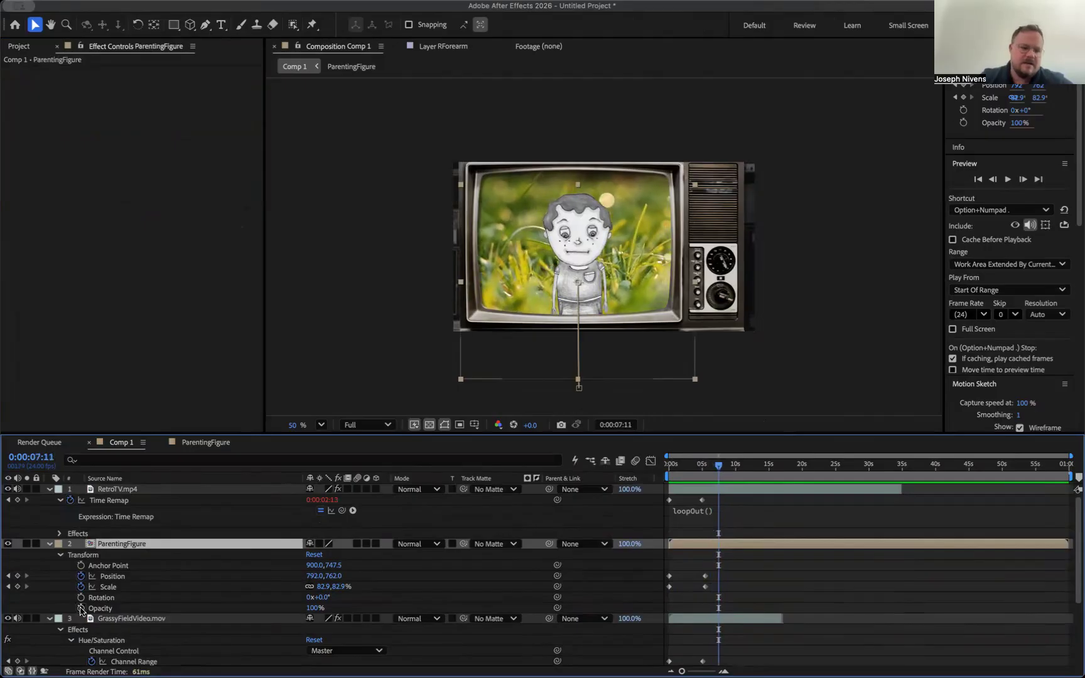
click(80, 608)
click(729, 467)
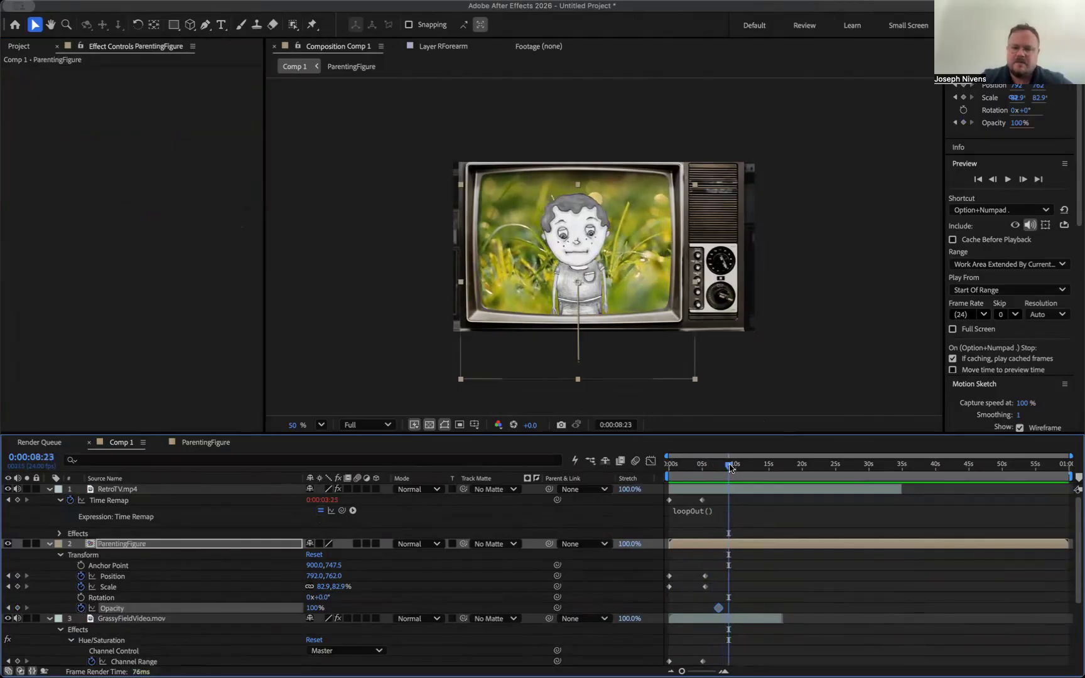
drag(312, 608, 205, 618)
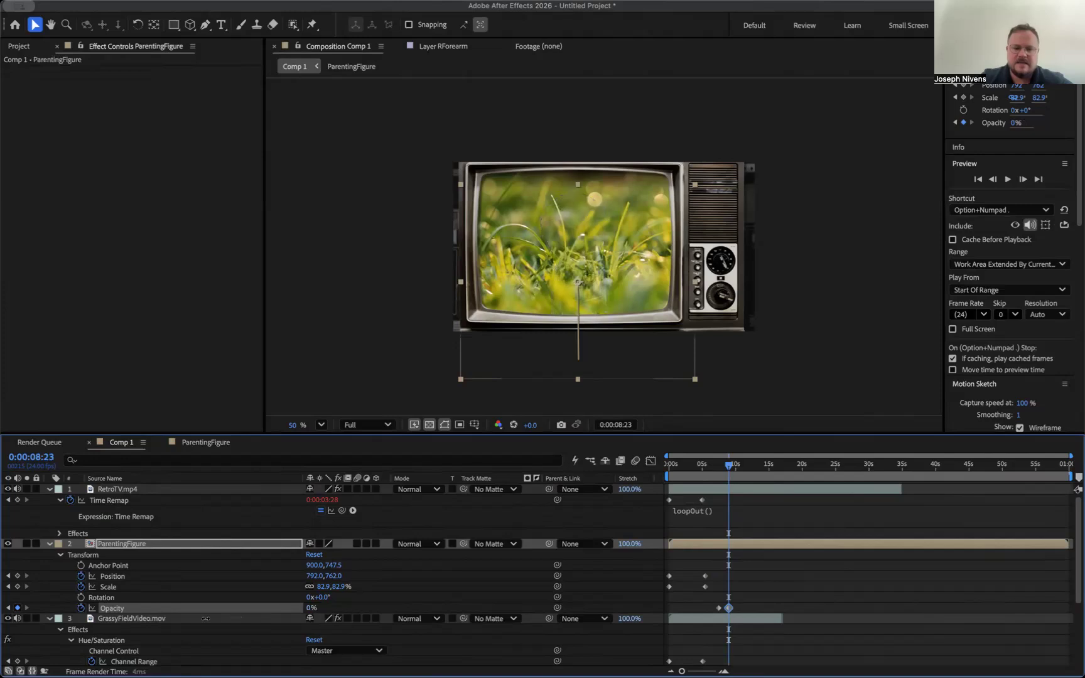
- At 0:00:10:00, add a text layer over the TV screen reading "Made by" followed by the creator's full name
mouse_move(731, 467)
mouse_down()
mouse_move(713, 467)
mouse_move(735, 468)
mouse_up()
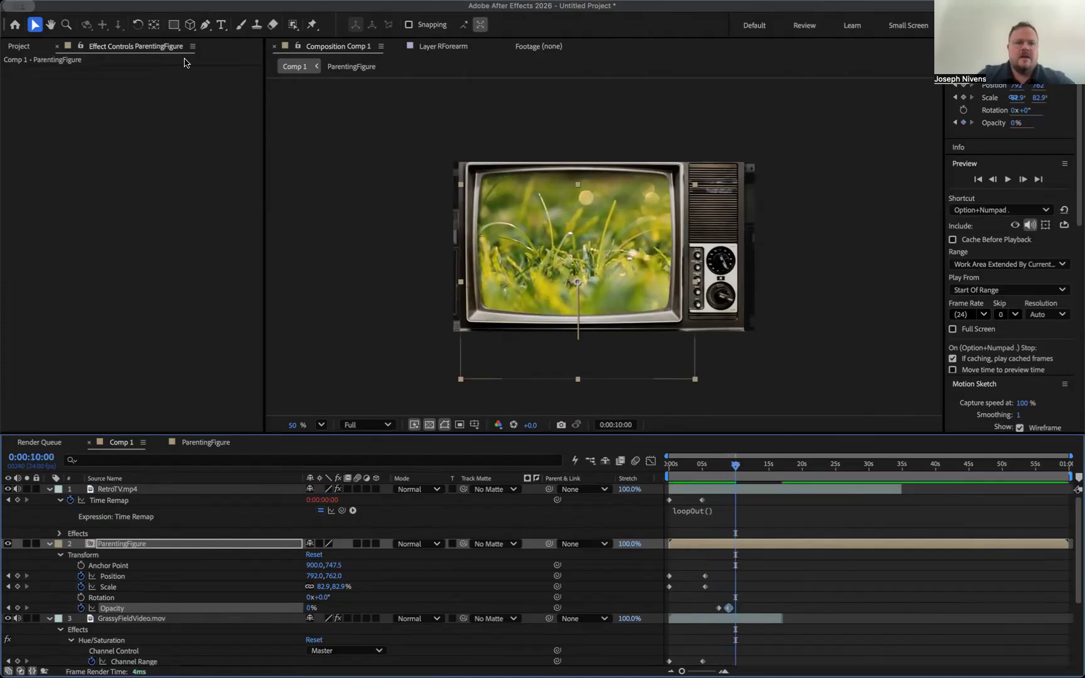
click(223, 25)
click(512, 248)
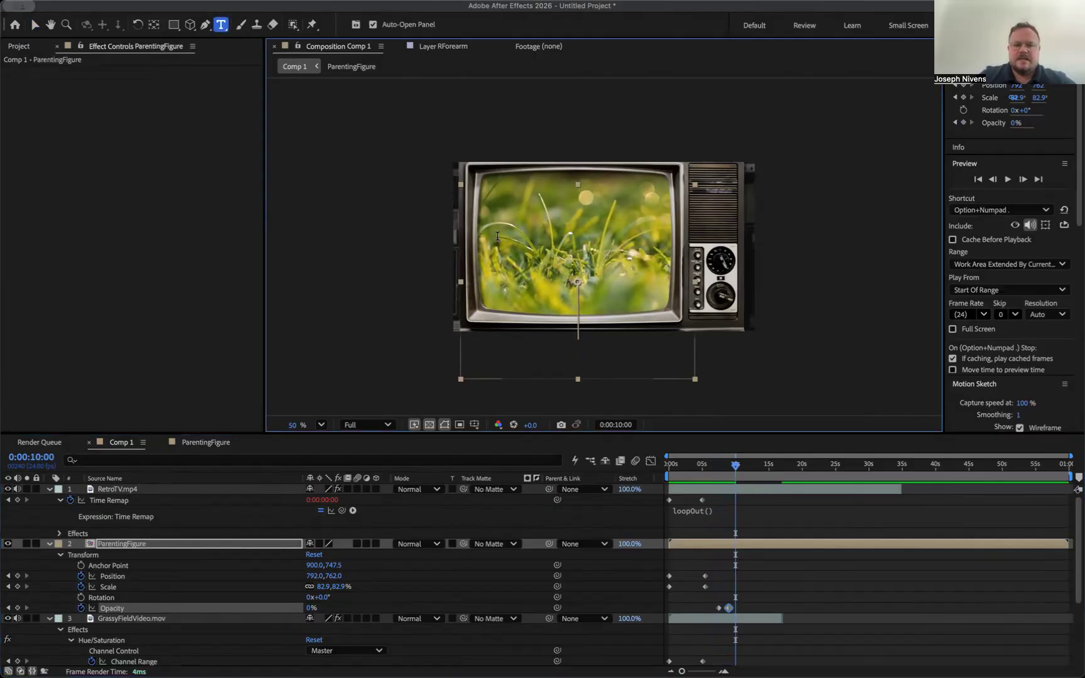
text(Made)
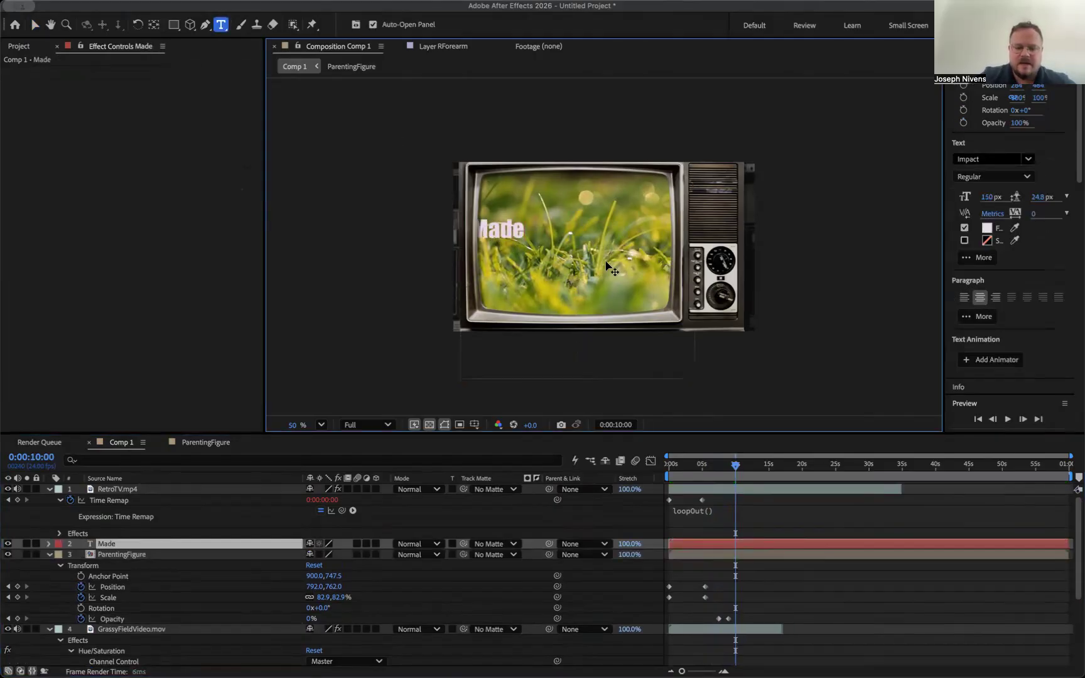
text( by Joe)
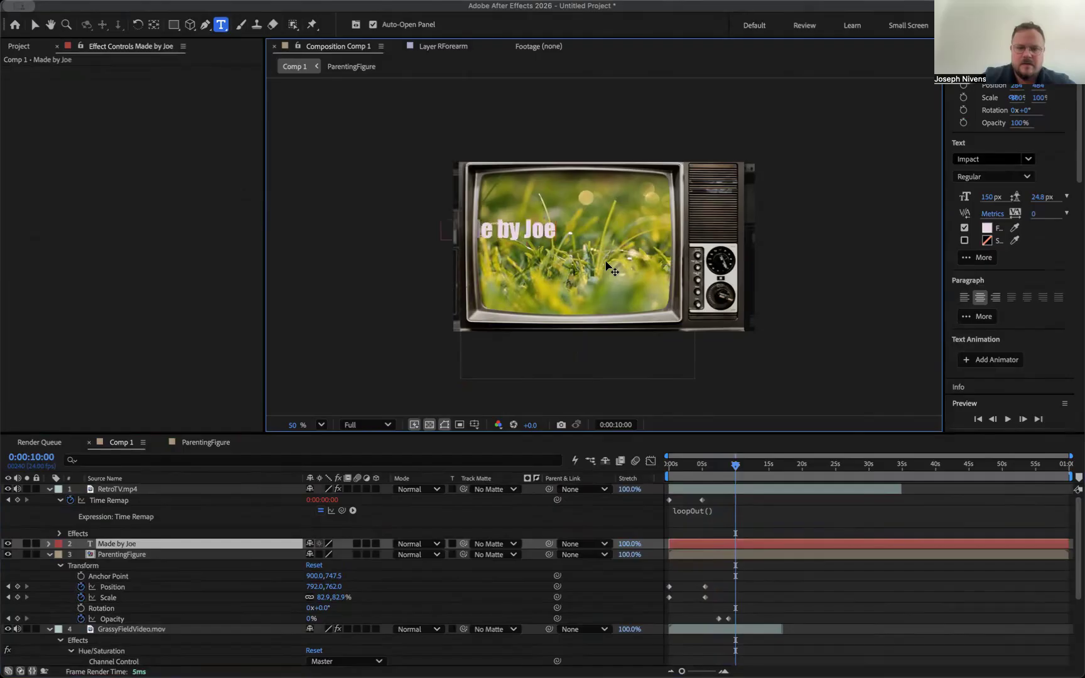
text( Nivens)
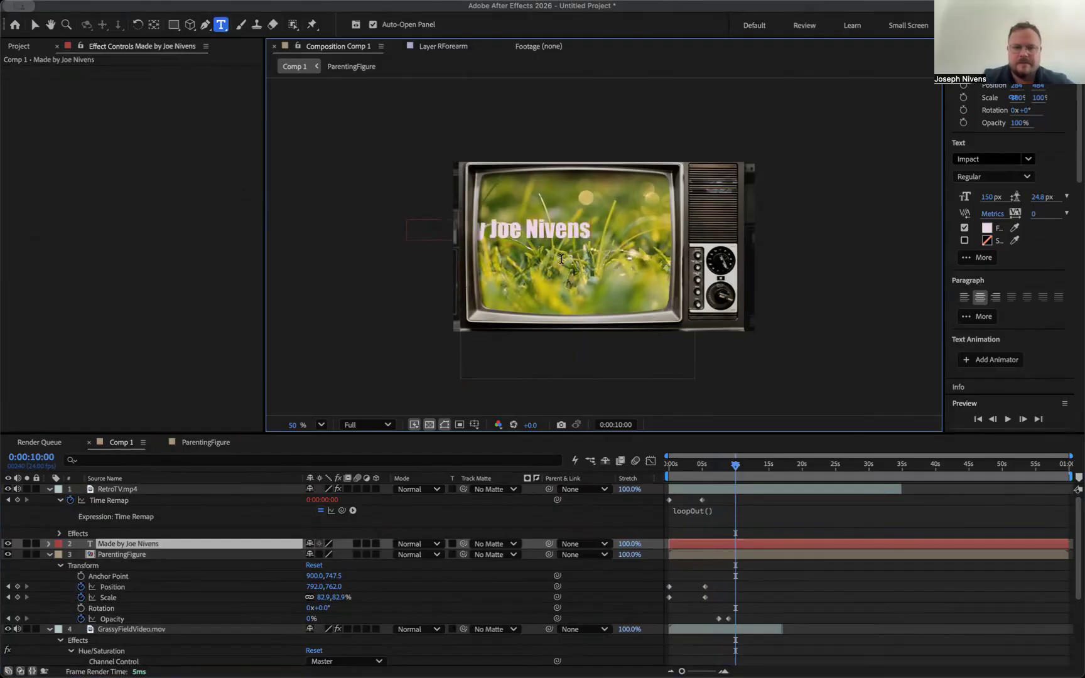
- Center the credit text on the TV screen at about 768, 564 and scale it to about 86.5%
click(35, 25)
drag(519, 232, 596, 245)
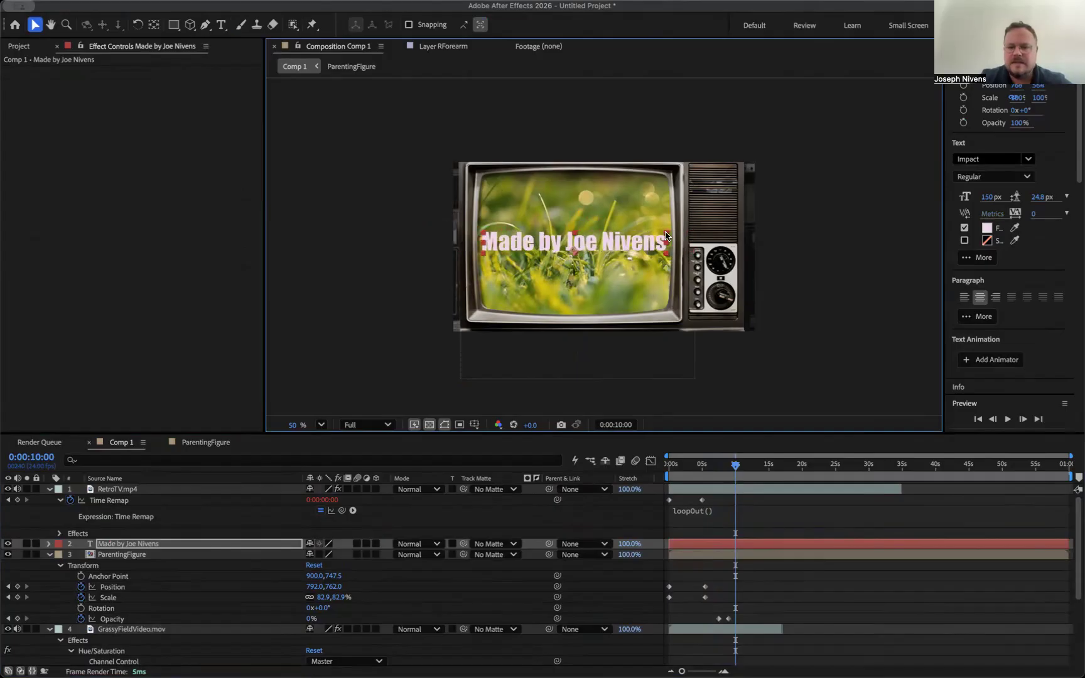
drag(666, 236, 652, 238)
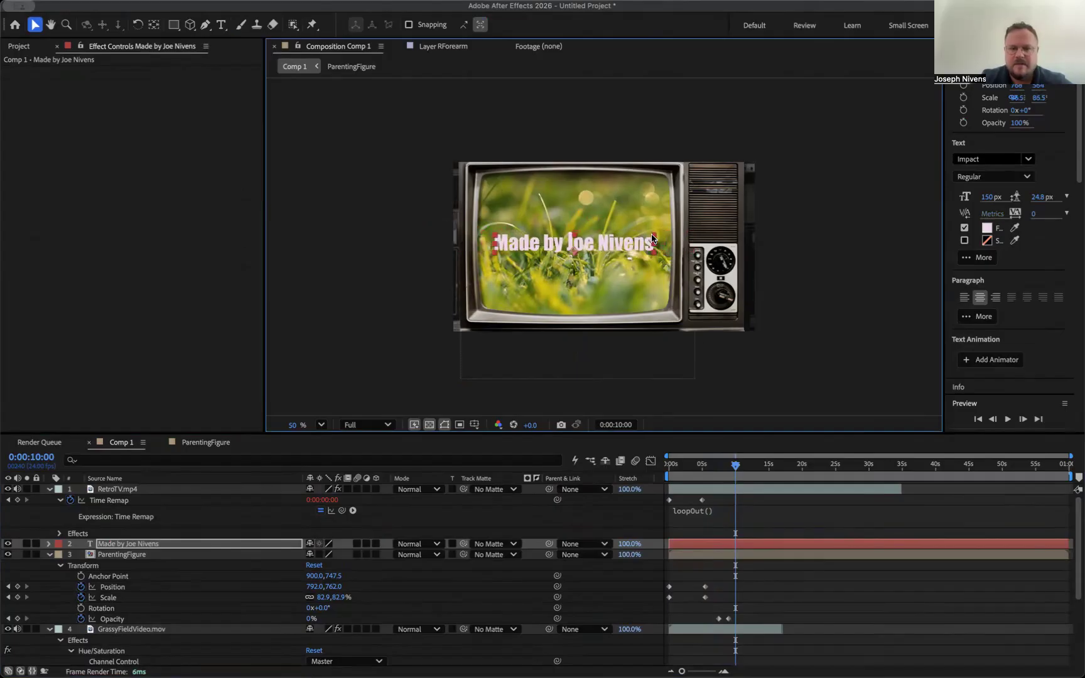
- Fade in the credit text by keyframing its Opacity at 0% at 0:00:10:00 and 100% at 0:00:11:03
click(47, 545)
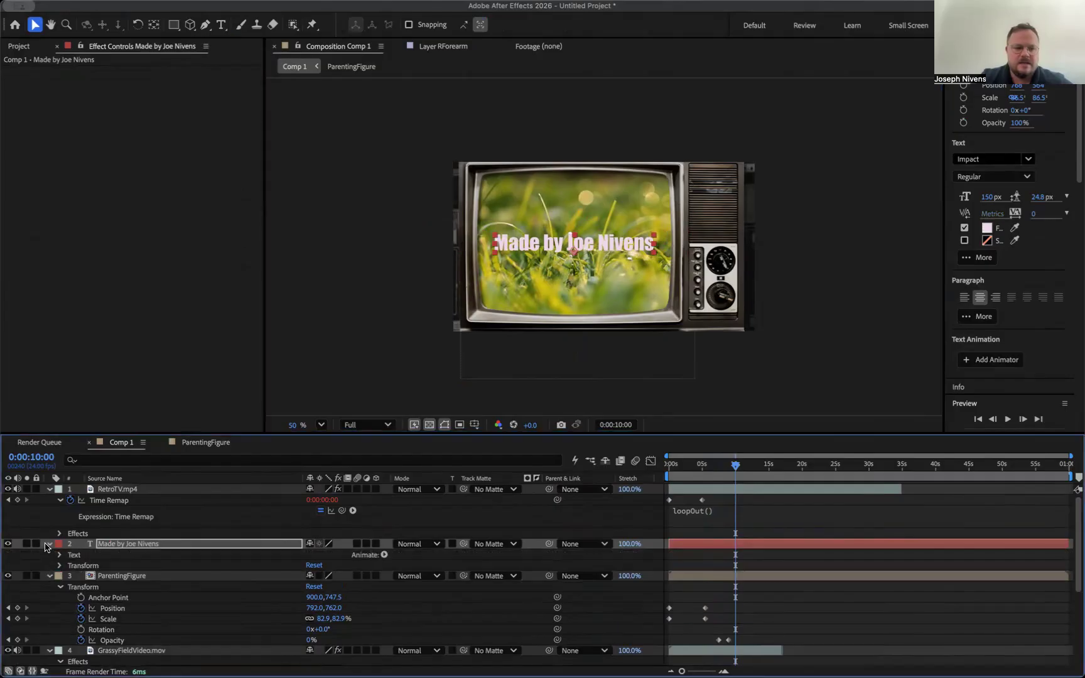
click(60, 556)
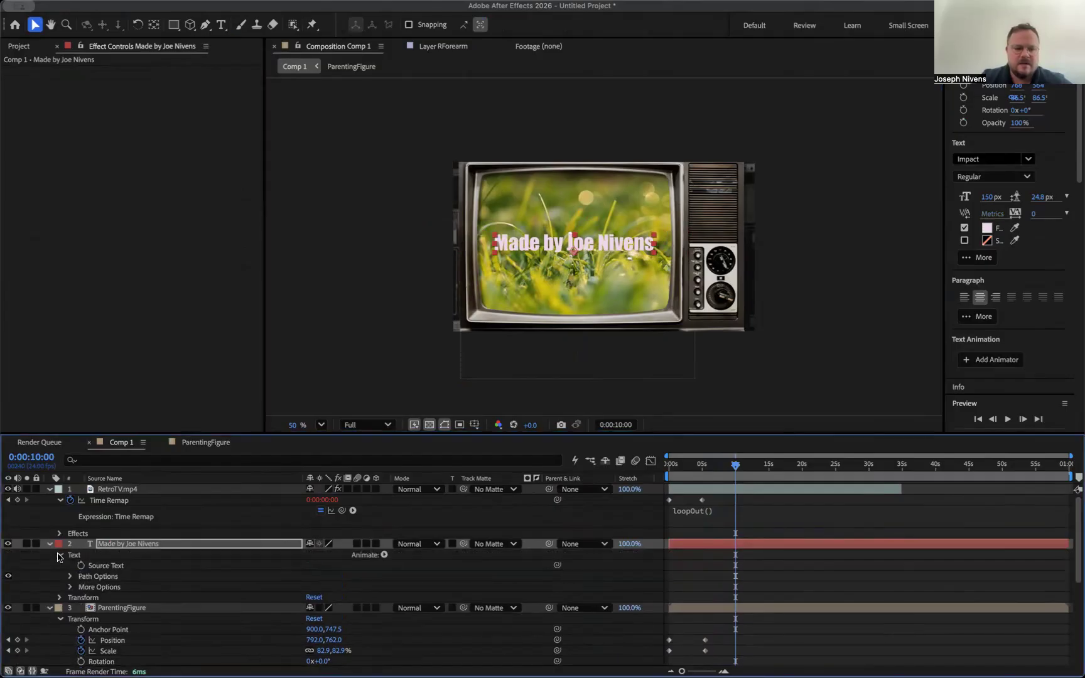
click(60, 598)
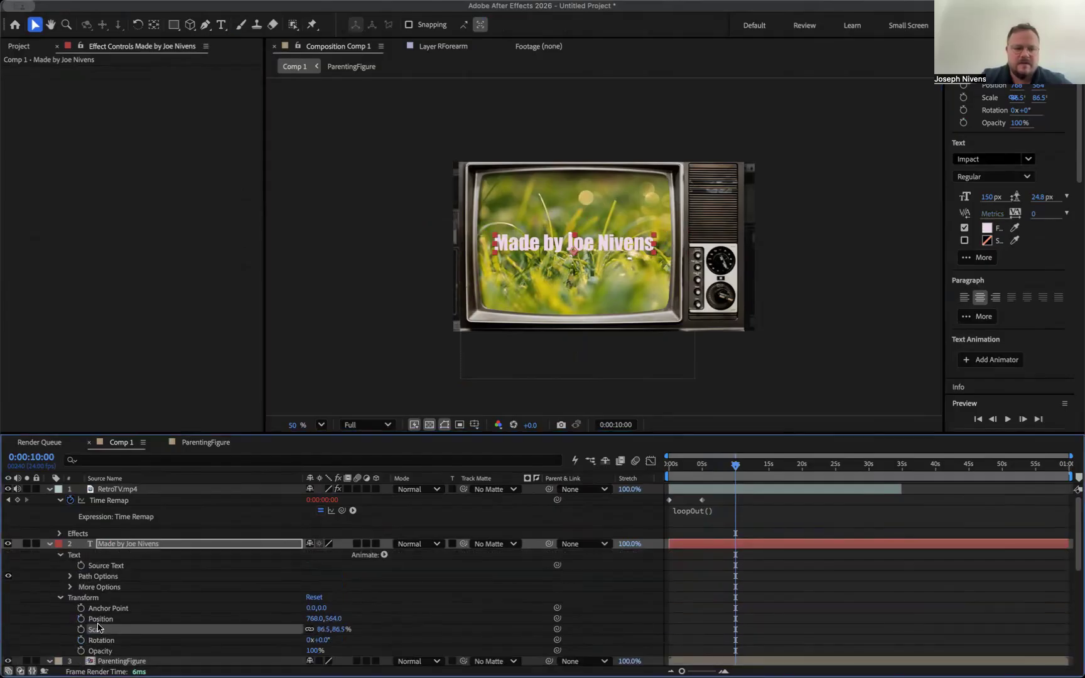
click(81, 652)
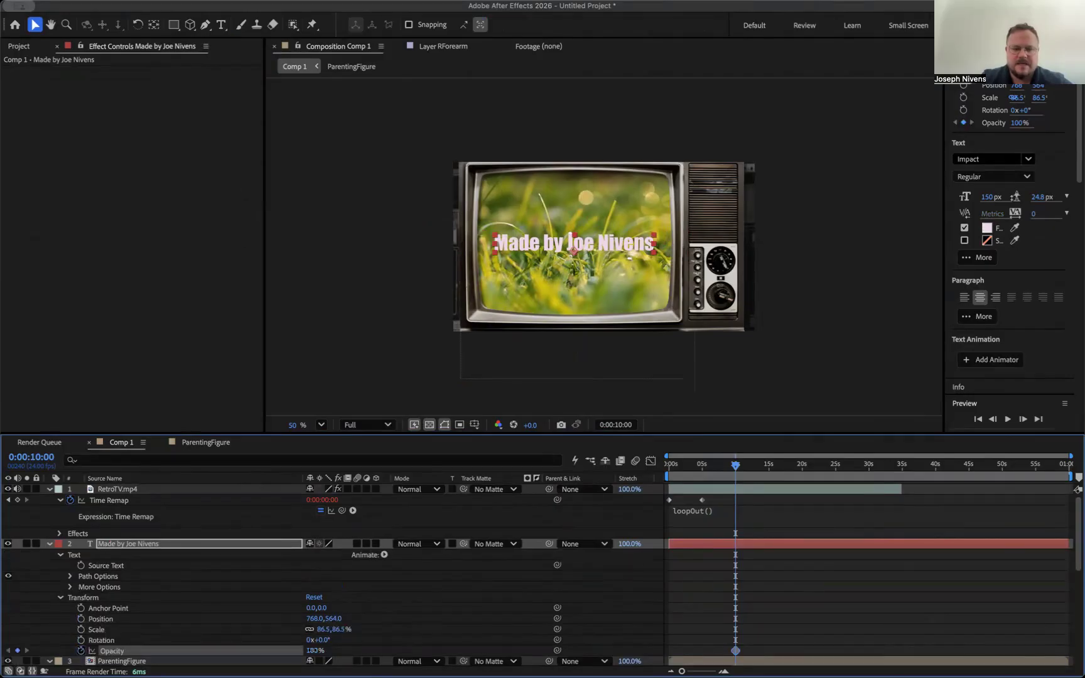
drag(311, 651, 175, 652)
drag(736, 466, 745, 471)
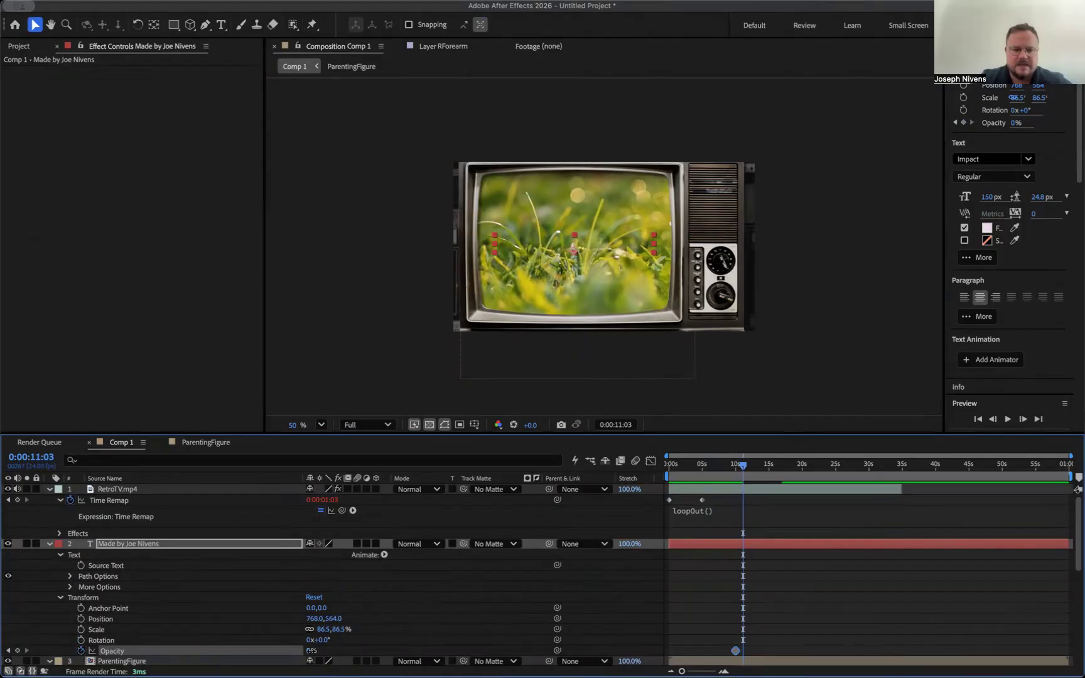
drag(312, 651, 472, 654)
- Copy the credit text's 100% Opacity keyframe to 0:00:12:15, and set Opacity to 0% at about 14 seconds
drag(743, 470, 754, 468)
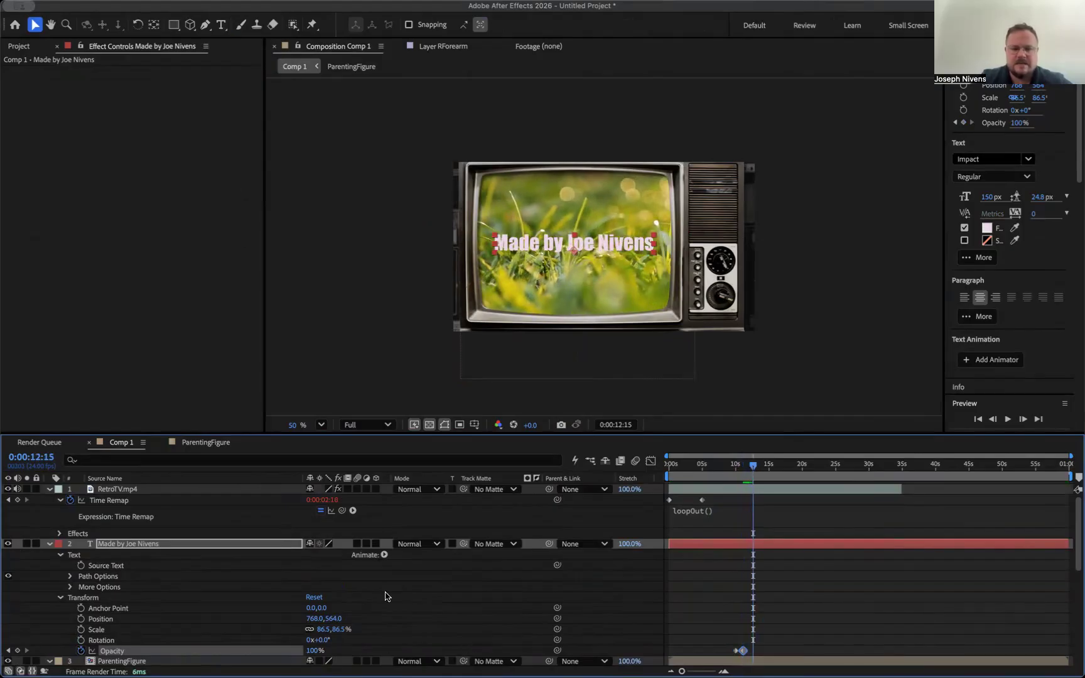
key(super+c)
key(super+v)
drag(753, 467, 763, 469)
click(311, 651)
text(0)
key(Return)
- Preview the figure fading out and the credit text fading in and out, starting from 0:00:07:11
drag(764, 470, 720, 479)
key(space)
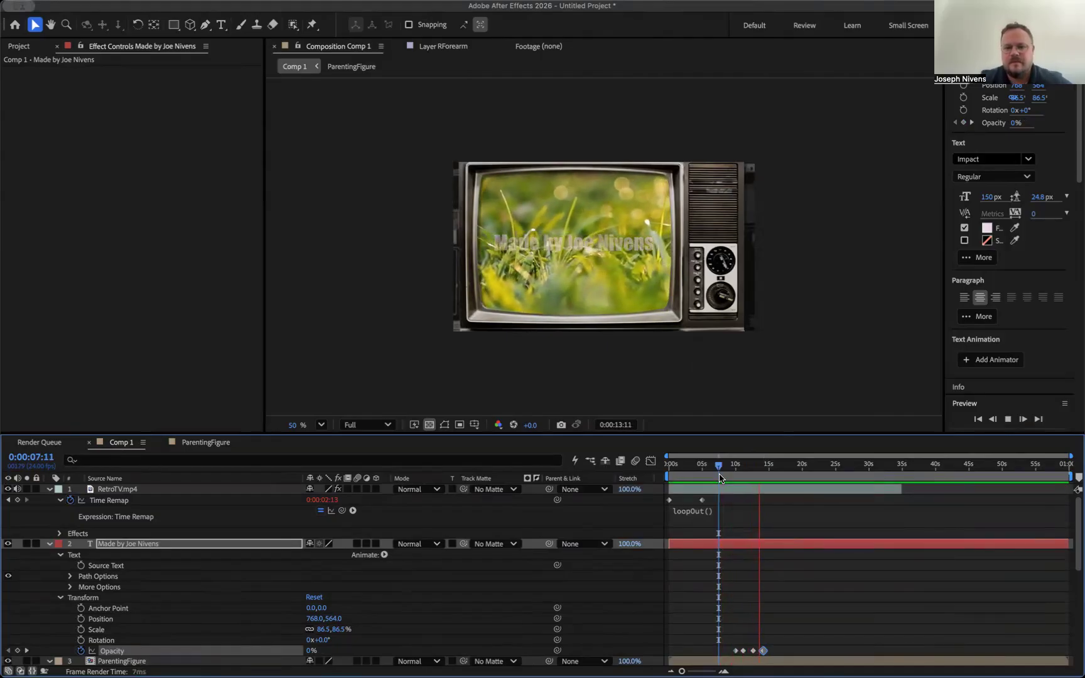
key(space)
- Shorten Comp 1's work area so that it ends at about 0:00:16:16
drag(767, 469, 782, 467)
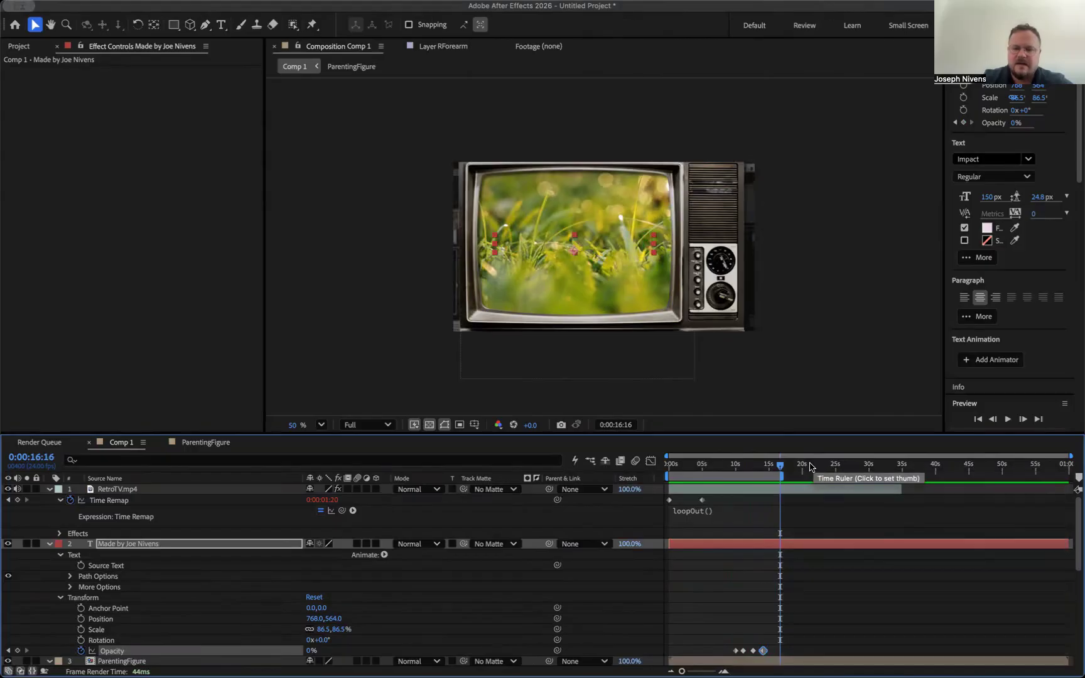
mouse_move(782, 474)
mouse_down()
mouse_move(997, 475)
mouse_move(782, 474)
mouse_up()
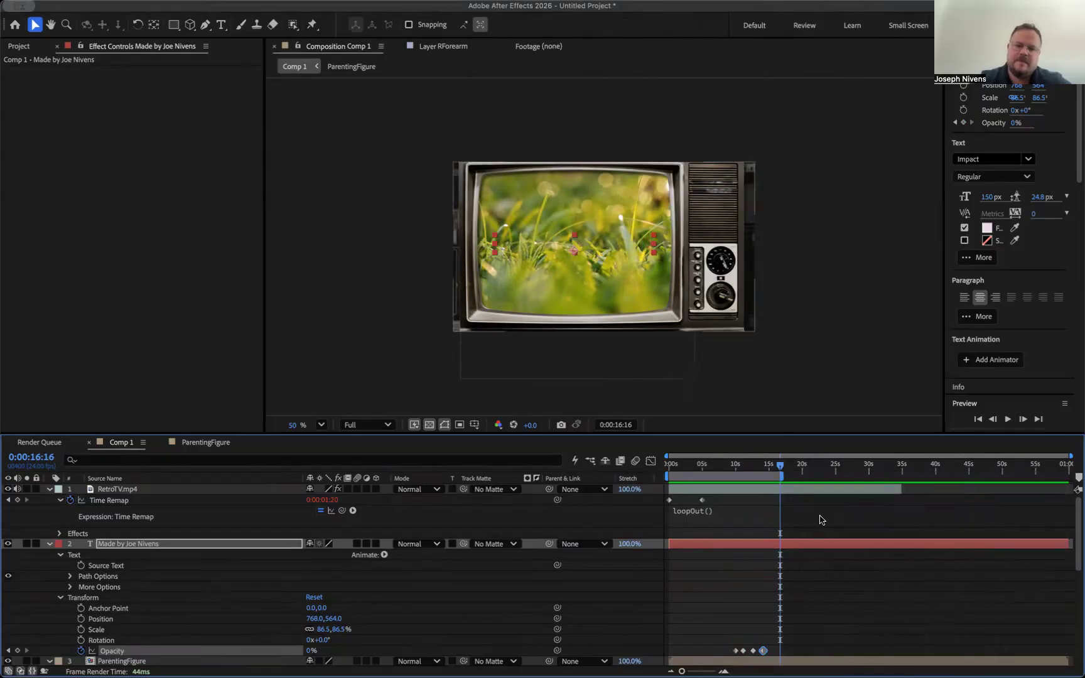
- Add Comp 1 to the render queue, set its output to Comp 1.mp4 in the MotionGraphicsAETutorials folder, and render it
click(179, 2)
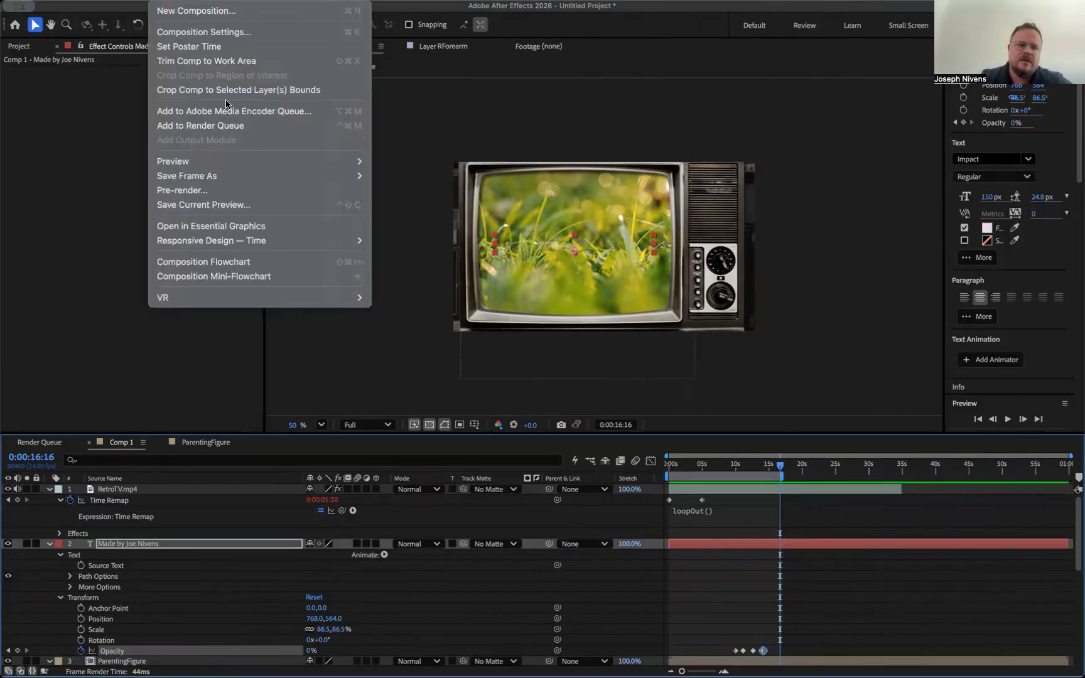
click(238, 126)
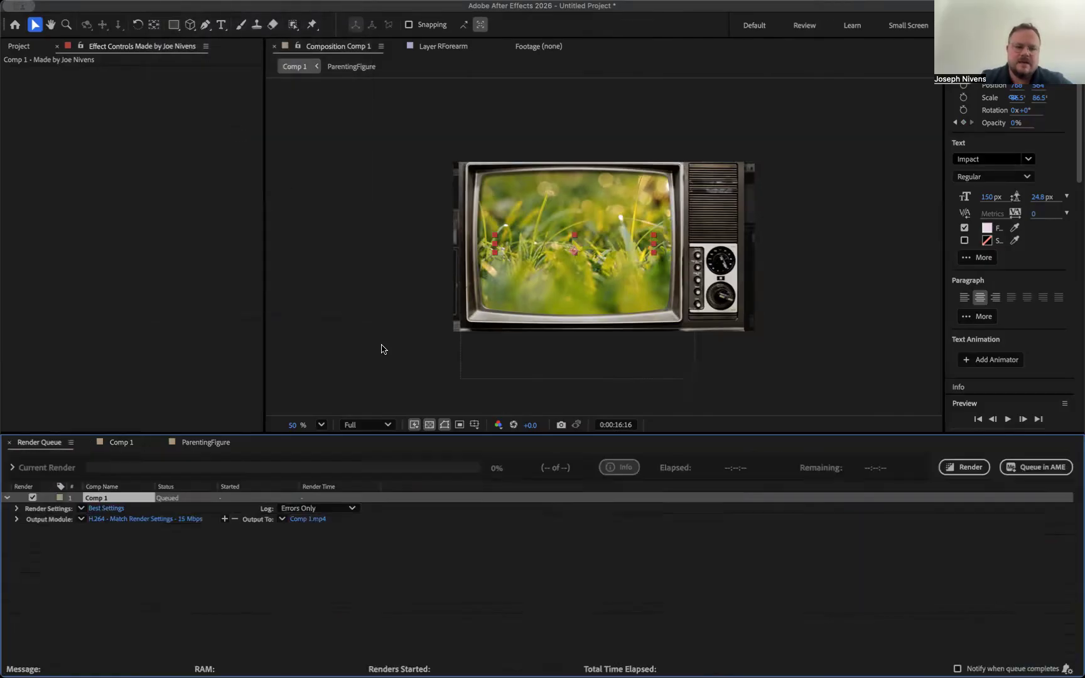
click(319, 520)
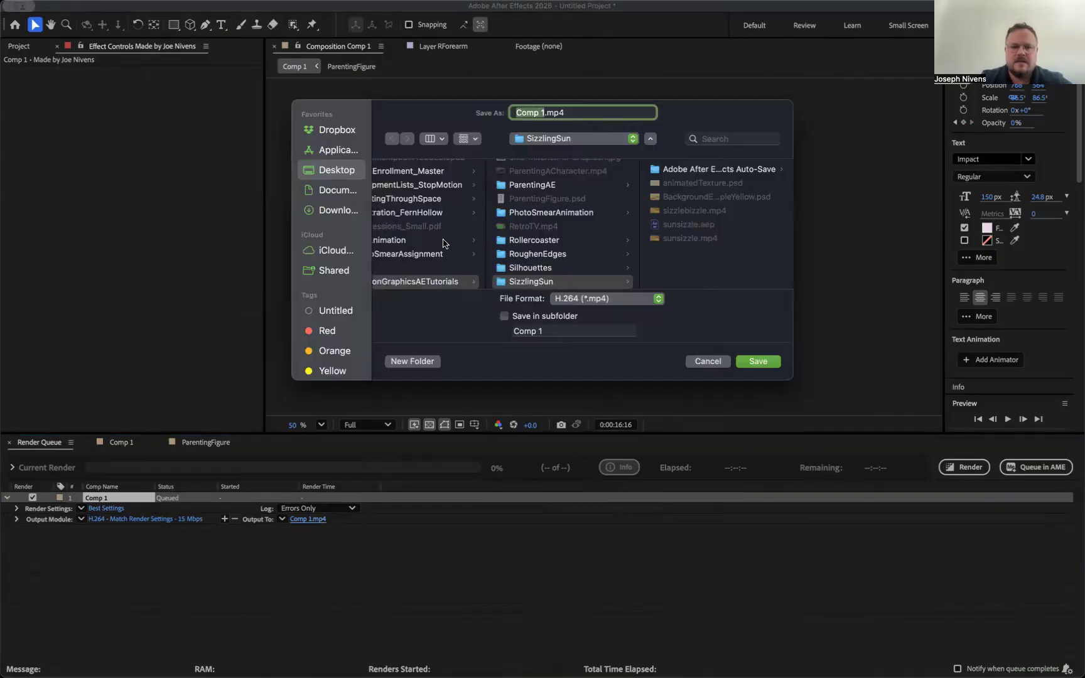
scroll(444, 244, left, 2)
scroll(446, 244, down, 3)
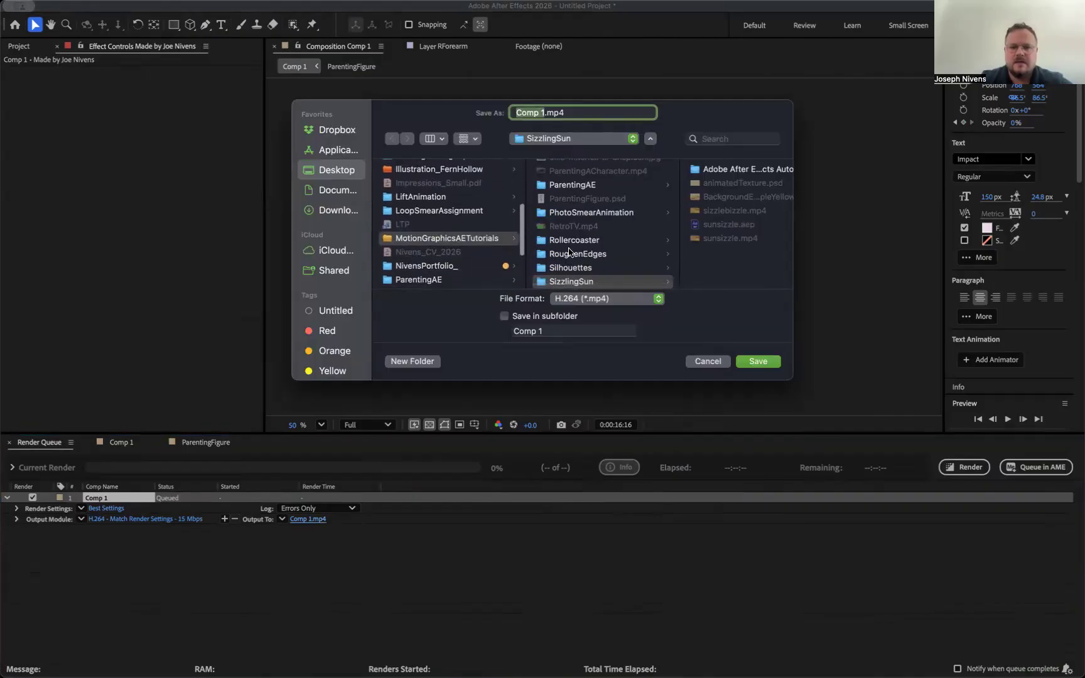
scroll(569, 252, up, 5)
scroll(569, 252, up, 3)
scroll(602, 264, down, 5)
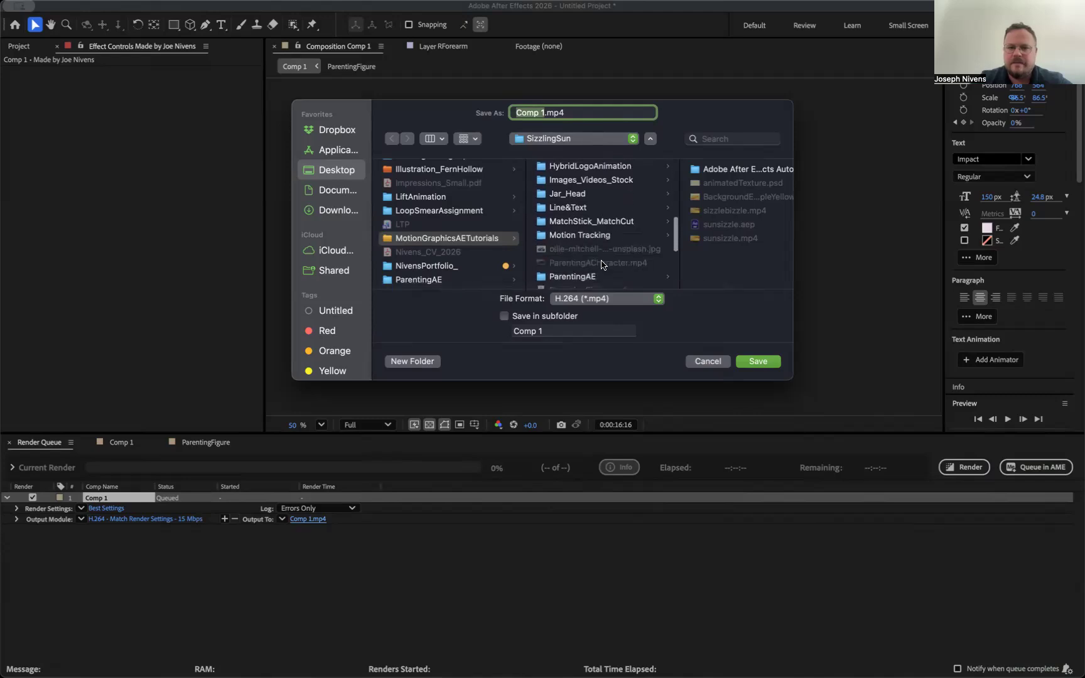
click(475, 239)
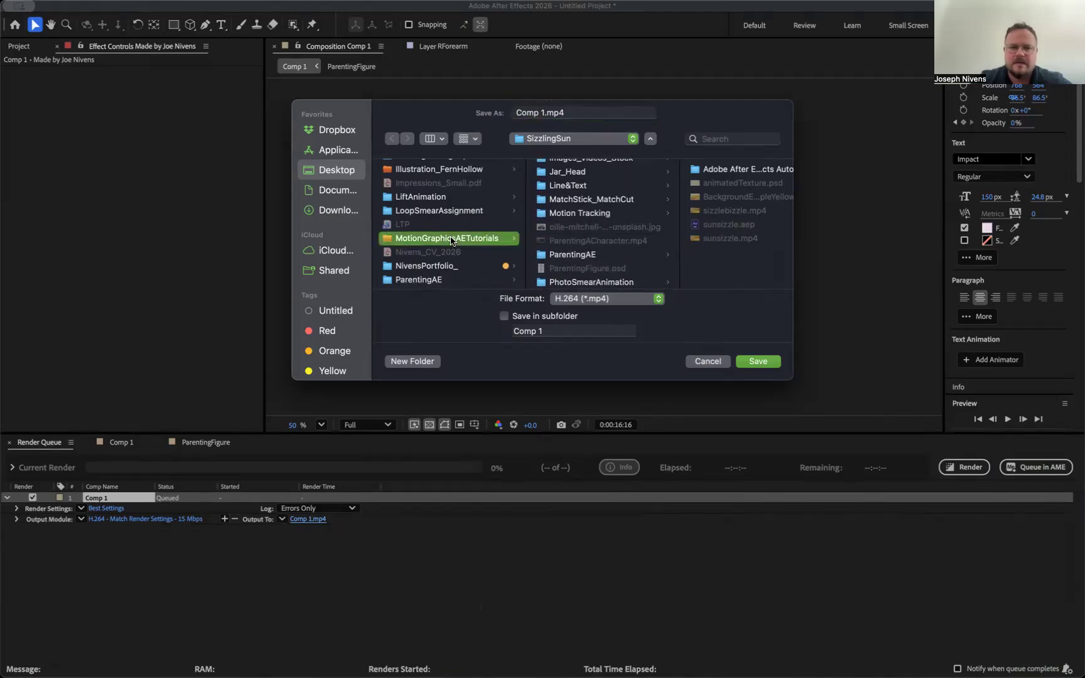
click(758, 363)
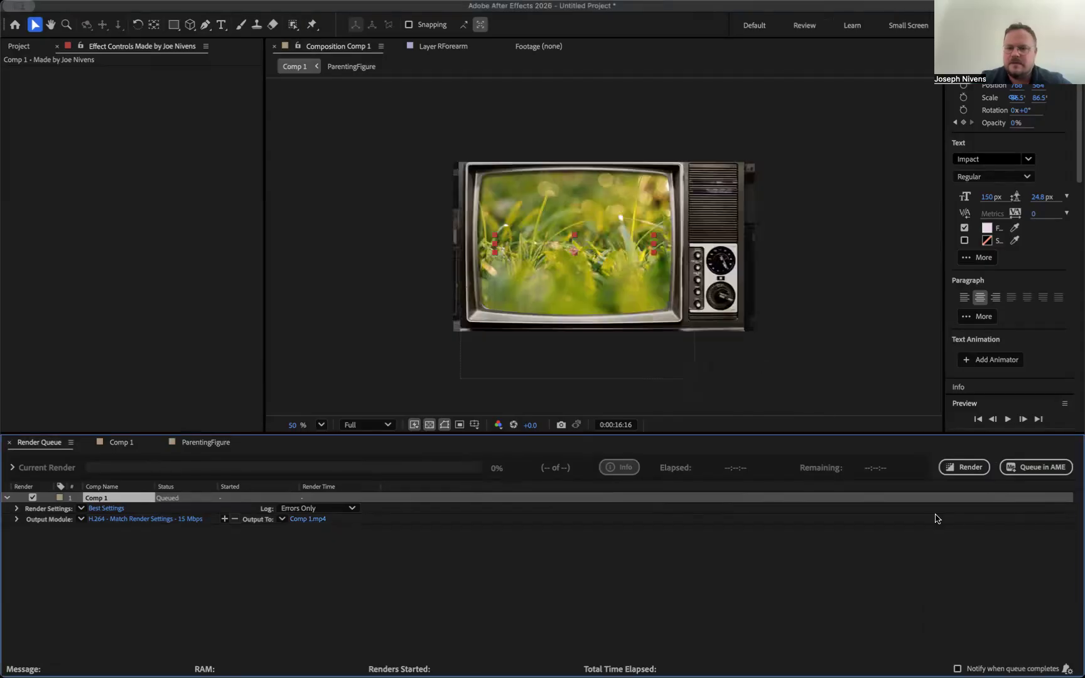
click(977, 463)
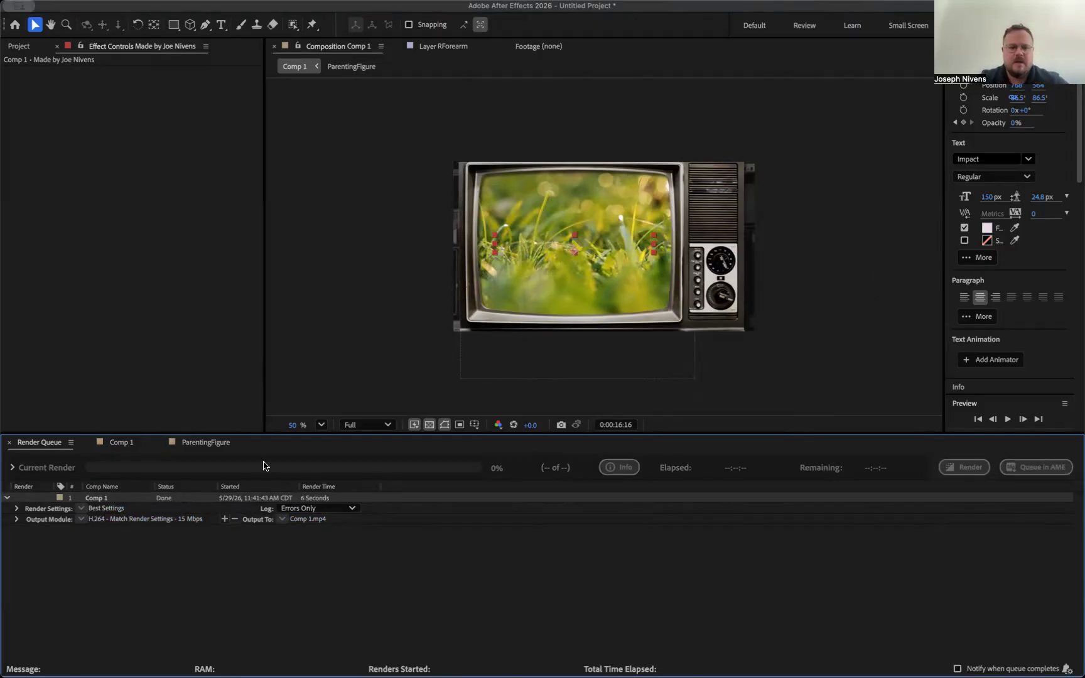
- Enlarge Comp 1's viewing area, set its magnification to Fit up to 200%, and preview the animation from 0:00:00:00
click(122, 443)
drag(782, 467, 669, 467)
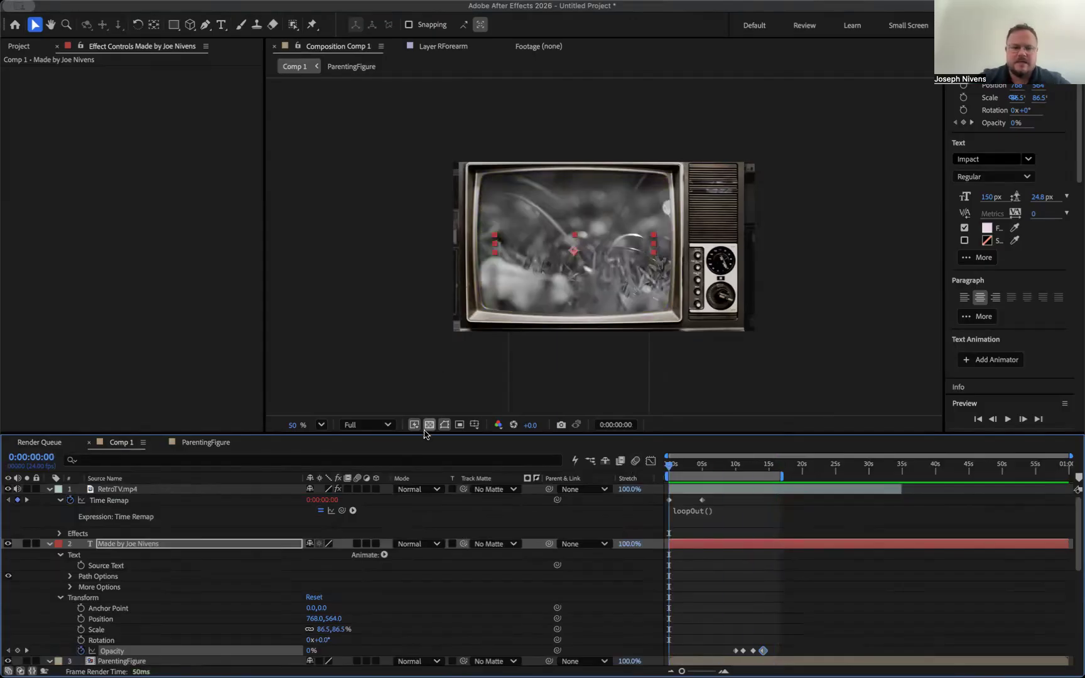
drag(427, 434, 340, 604)
click(322, 594)
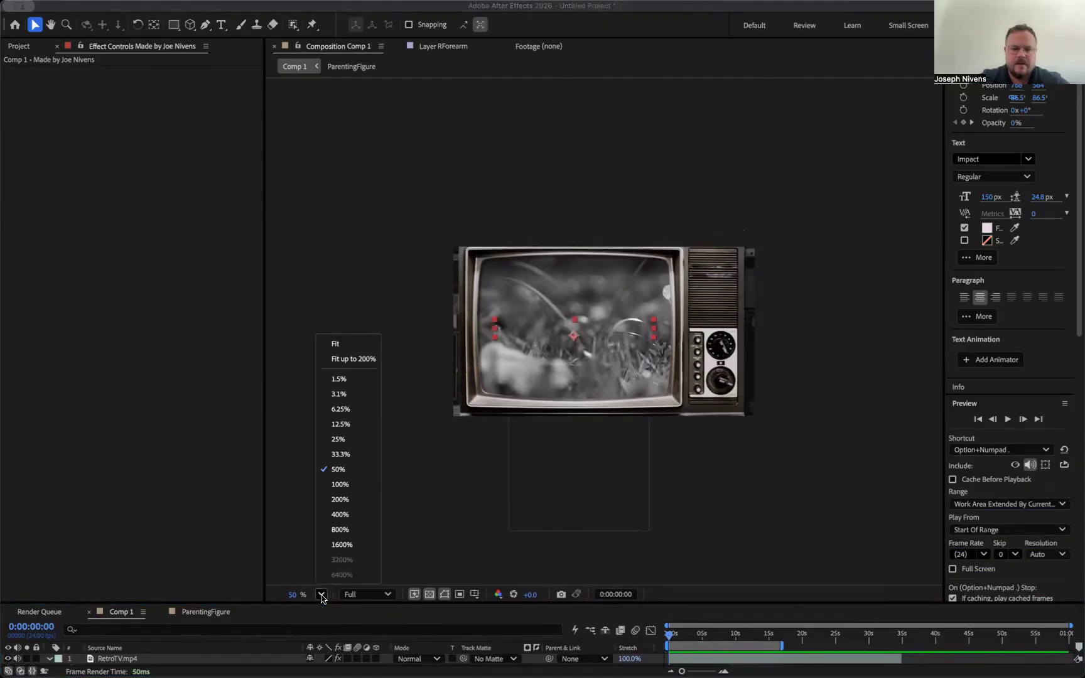
click(354, 358)
drag(265, 308, 87, 307)
key(space)
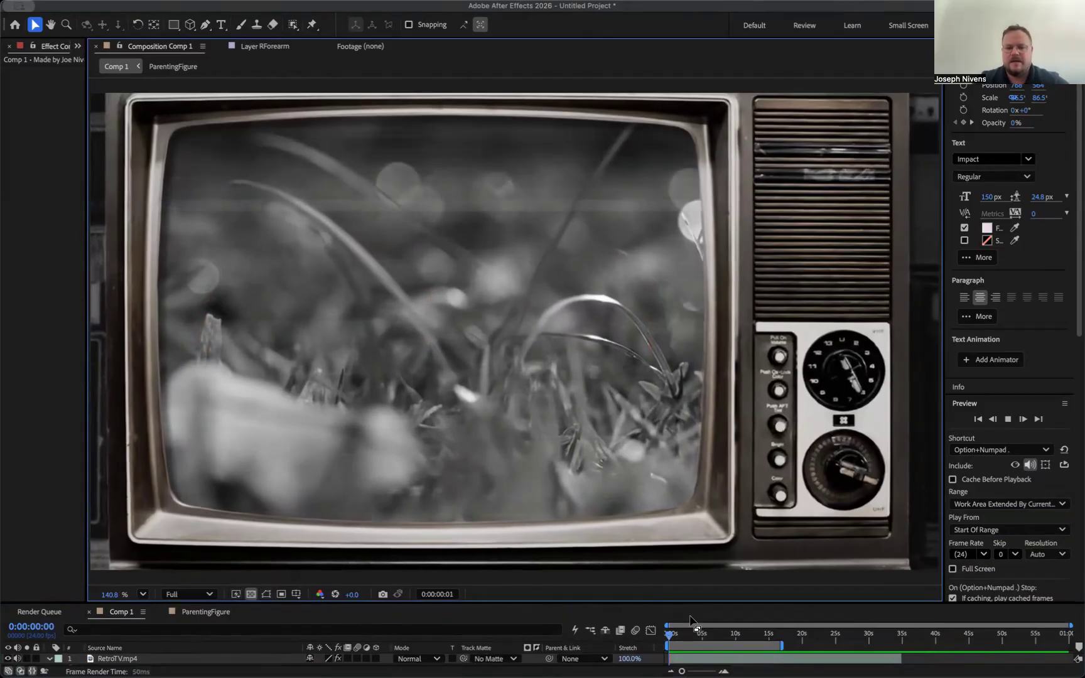